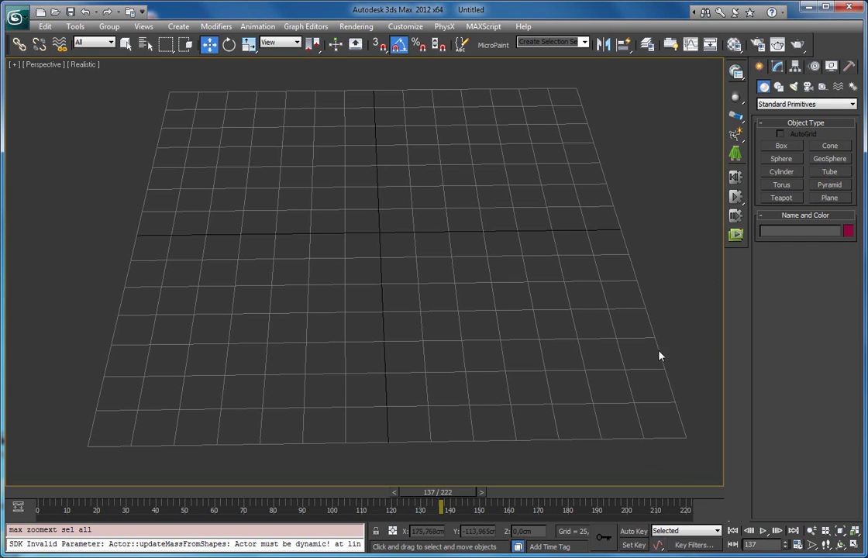
Create a RayFire RF Trace object about 420 cm wide and 350 cm long on the grid
left_click(771, 105)
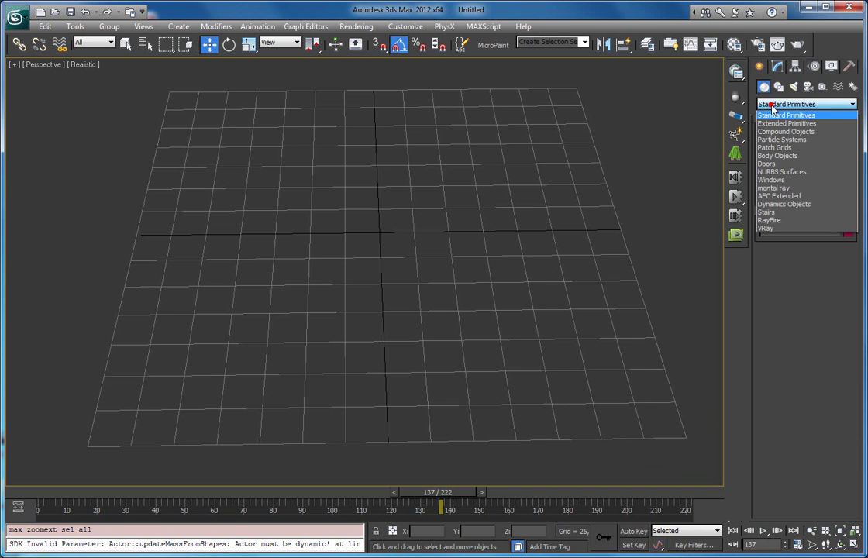
left_click(771, 220)
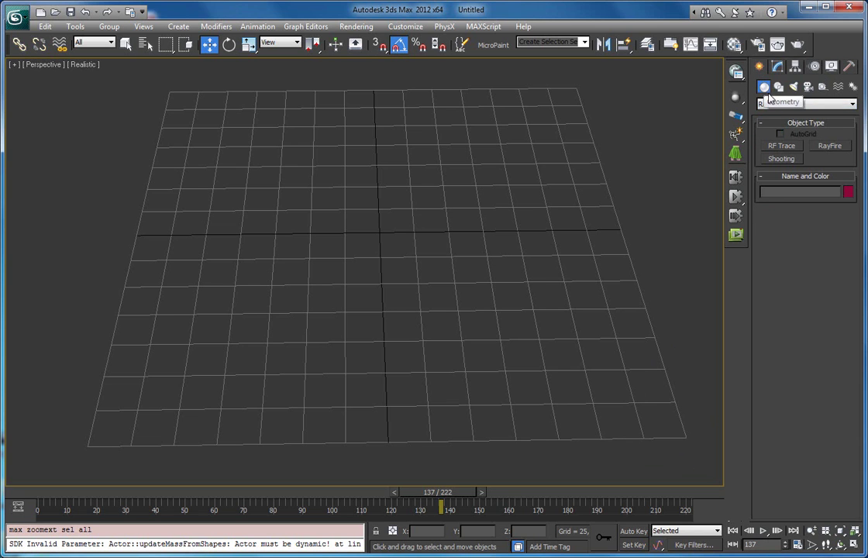
left_click(779, 149)
scroll(436, 234, "down", 5)
middle_click_drag(430, 213, 438, 280)
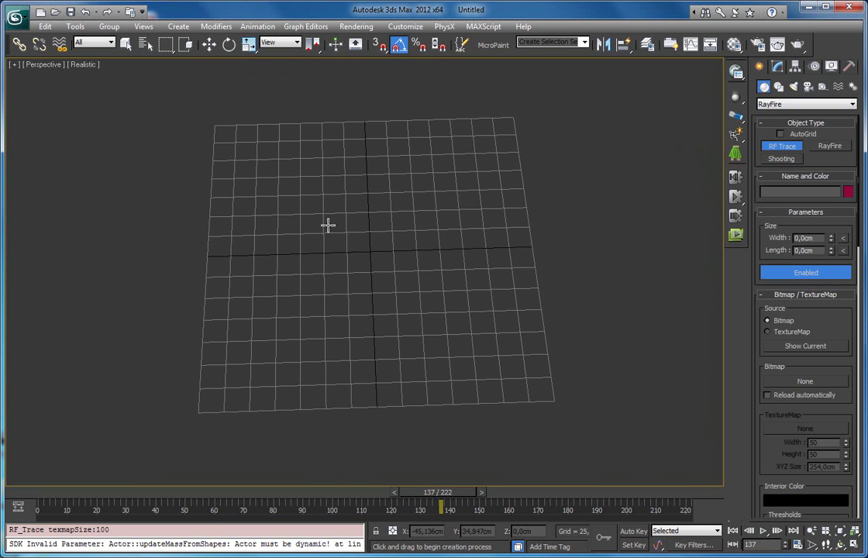
left_click(211, 152)
left_click_drag(268, 204, 626, 430)
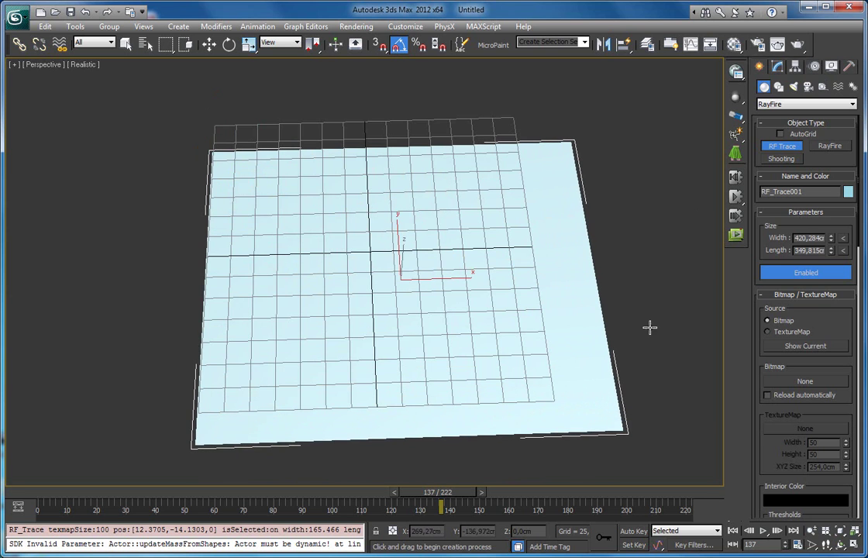
Show the RF Trace object's modifiable parameters, hide the grid and display the viewport in wireframe
left_click(778, 66)
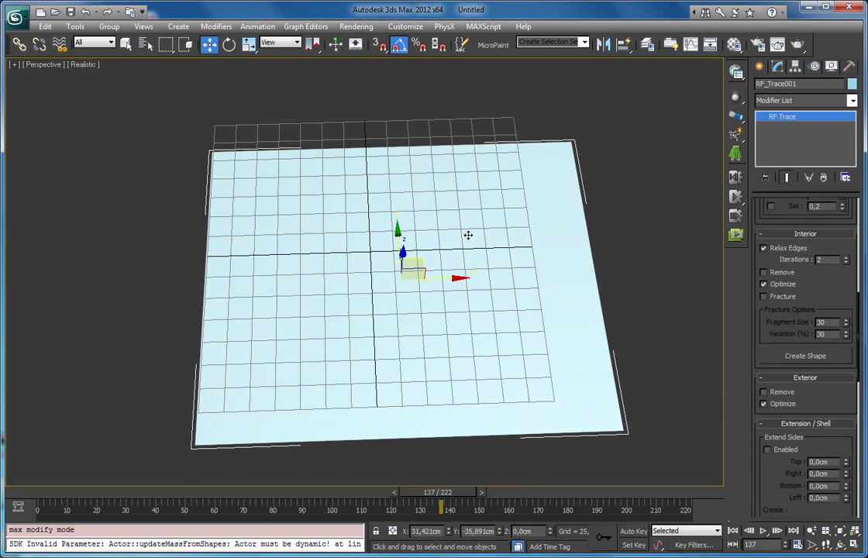
key("g")
middle_click_drag(413, 276, 640, 291, "alt")
key("F3")
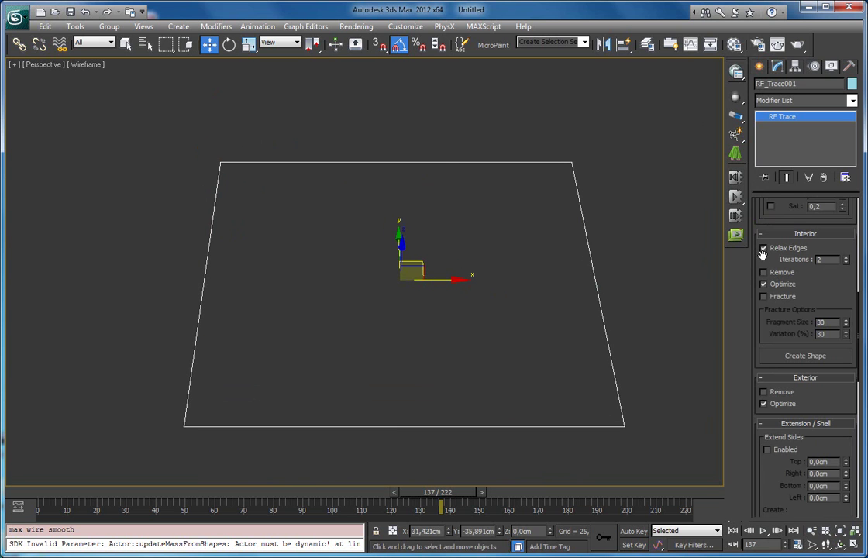
scroll(787, 438, "up", 10)
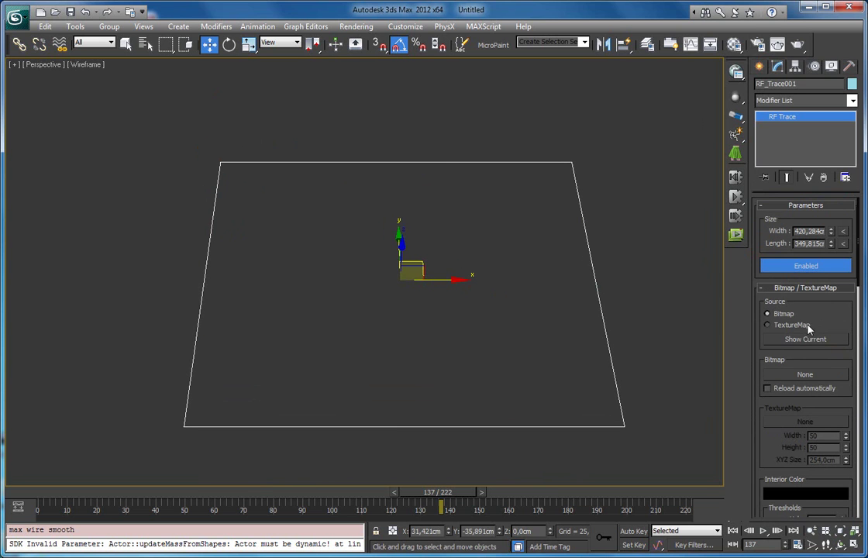
middle_click_drag(536, 309, 435, 255)
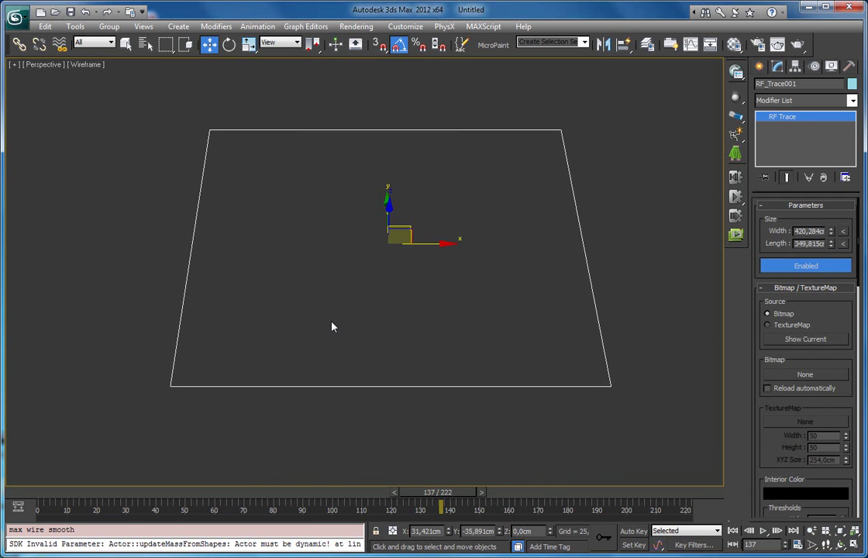
left_click(779, 327)
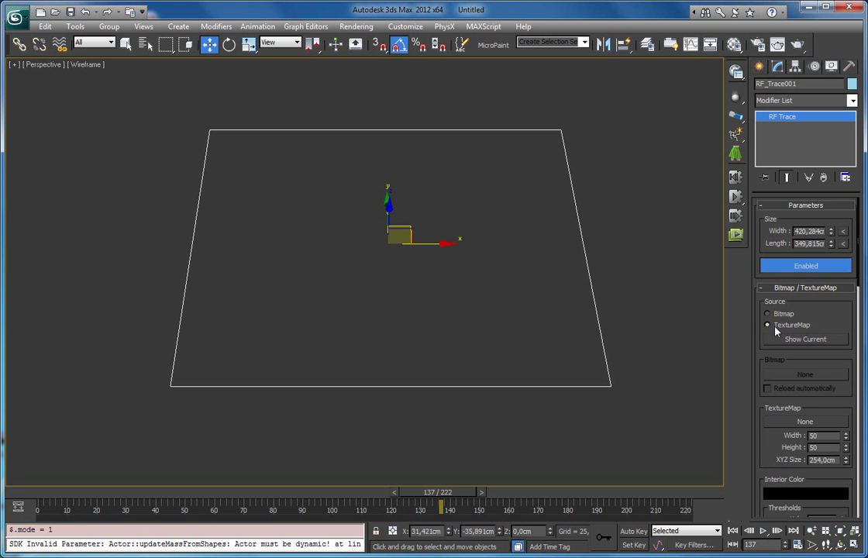
left_click(671, 255)
key("m")
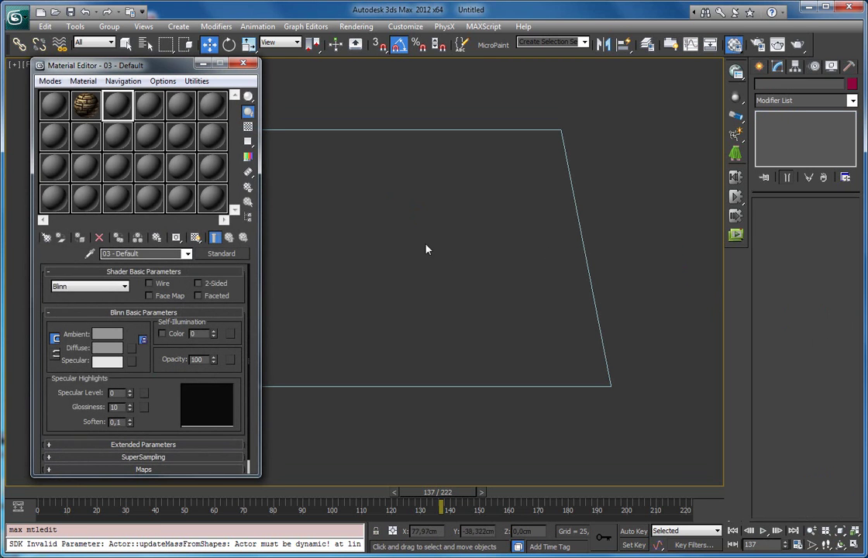
left_click(242, 63)
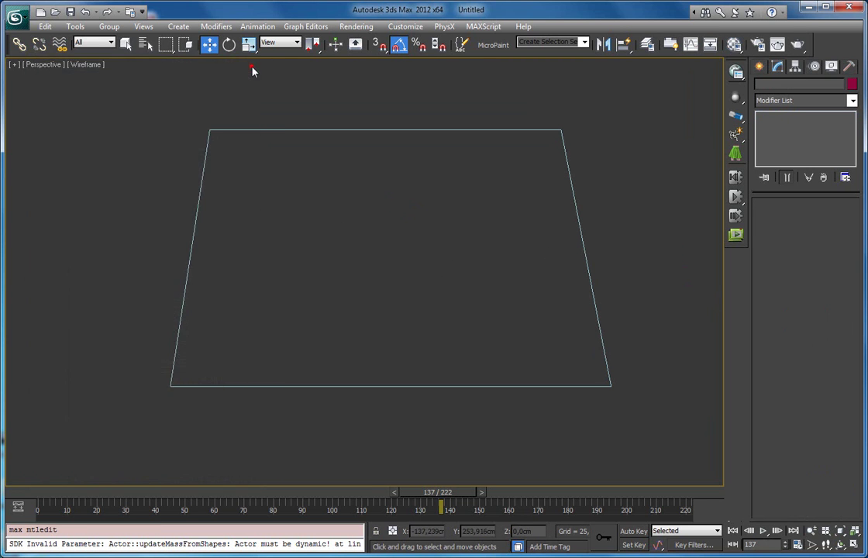
left_click(415, 104)
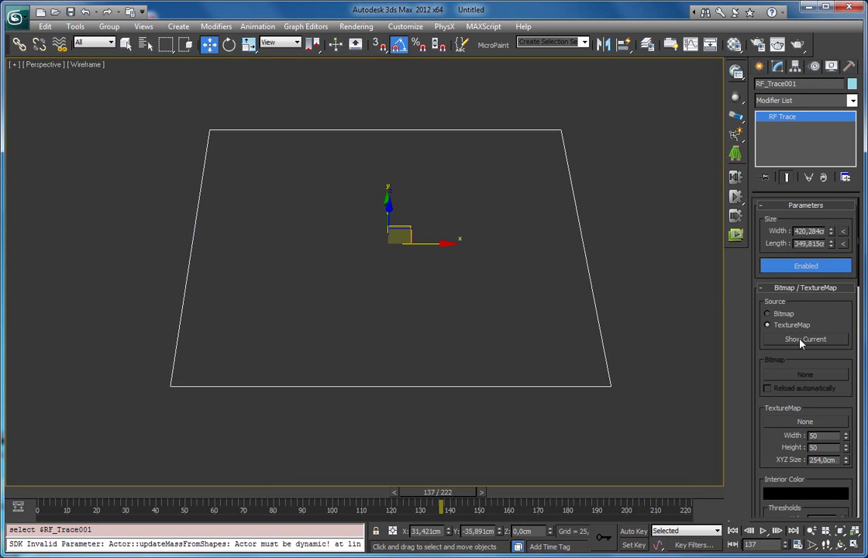
left_click(784, 316)
Start choosing the trace's bitmap file and view the wall_3_d.jpg stone texture at full size
left_click_drag(807, 295, 785, 229)
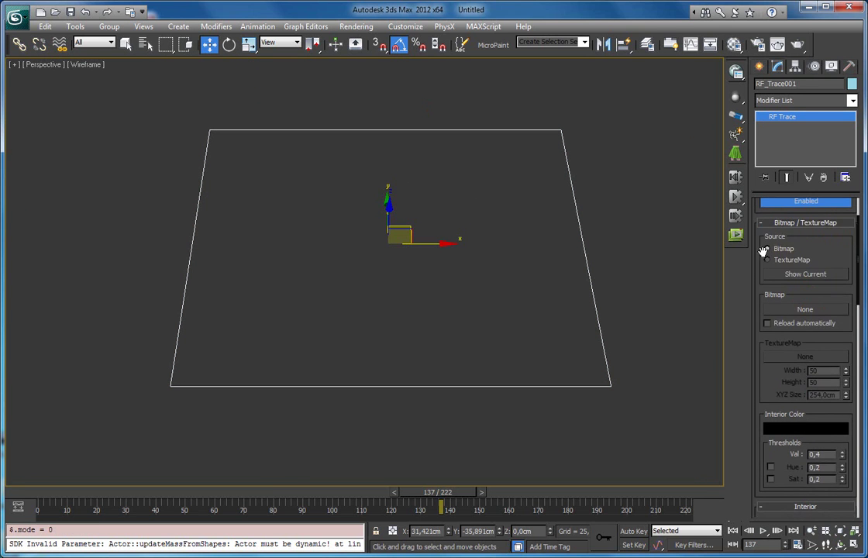
left_click(806, 309)
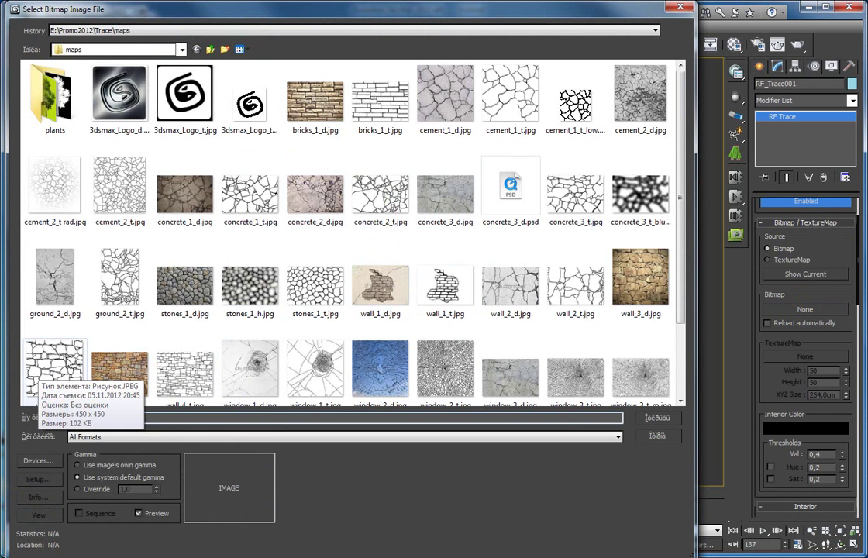
left_click(614, 288)
right_click(620, 288)
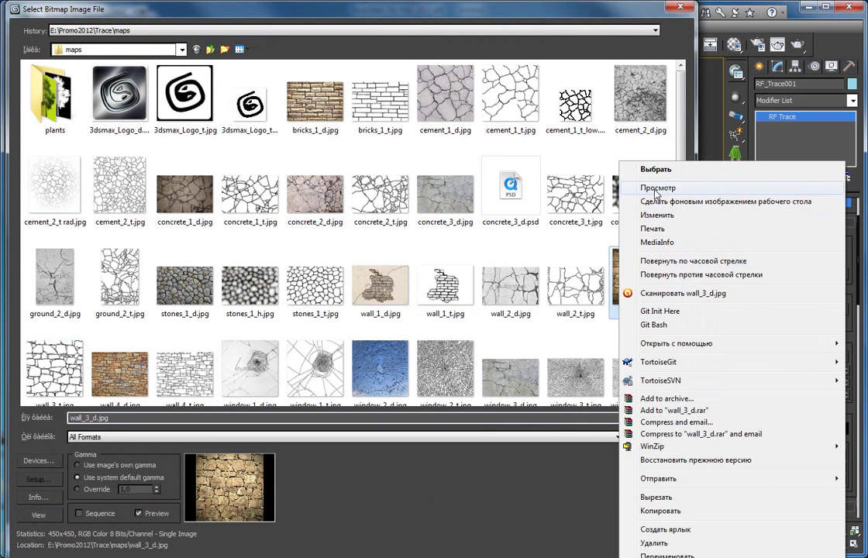
left_click(655, 190)
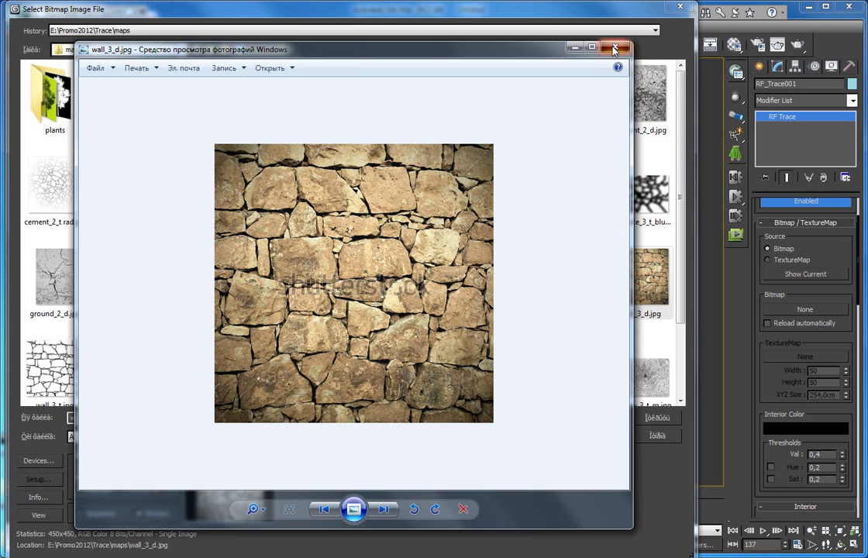
left_click(614, 50)
View wall_3_t.jpg at full size and load it from the maps folder as the trace's source bitmap
right_click(56, 357)
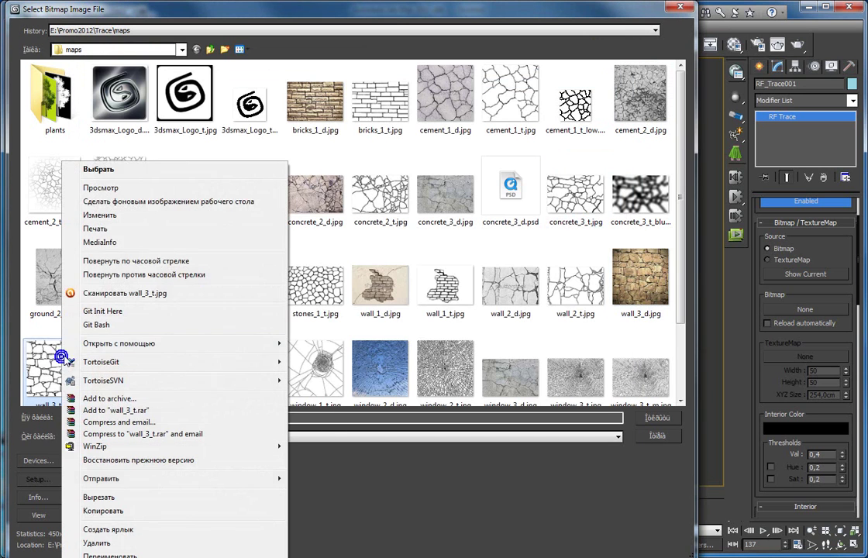
left_click(130, 186)
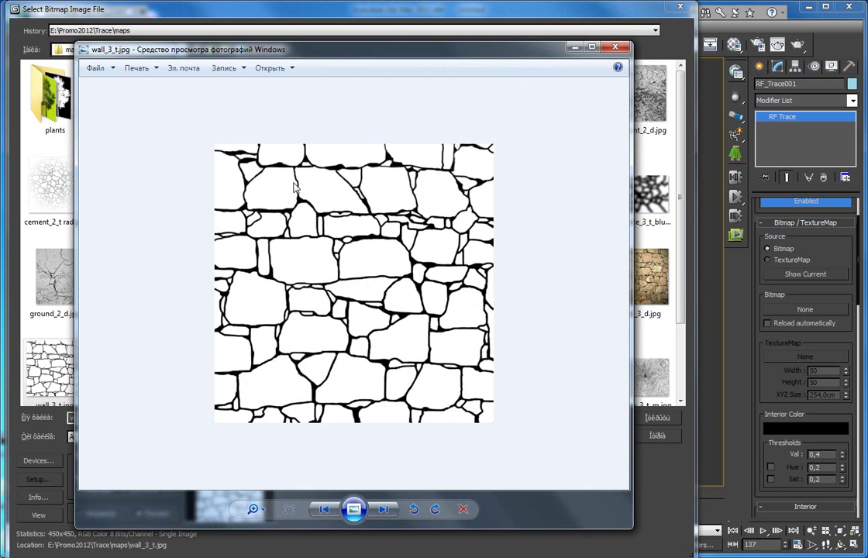
left_click(615, 48)
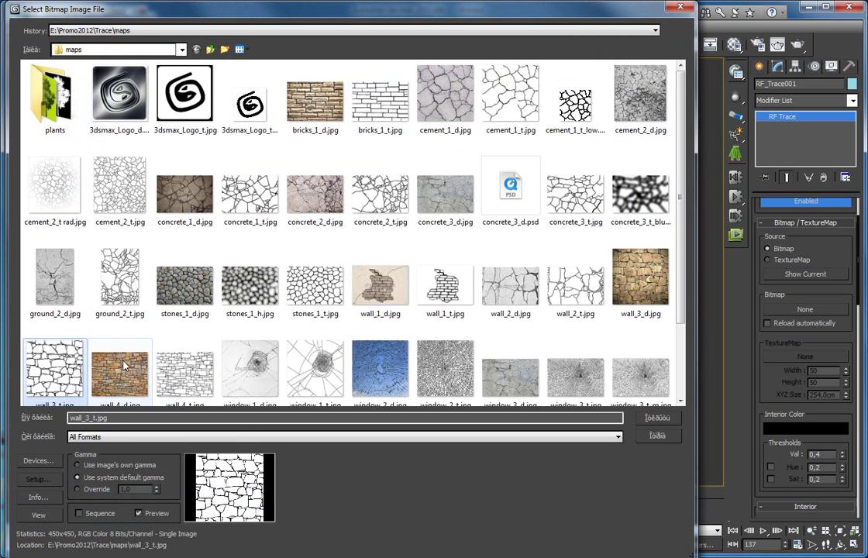
left_click(665, 417)
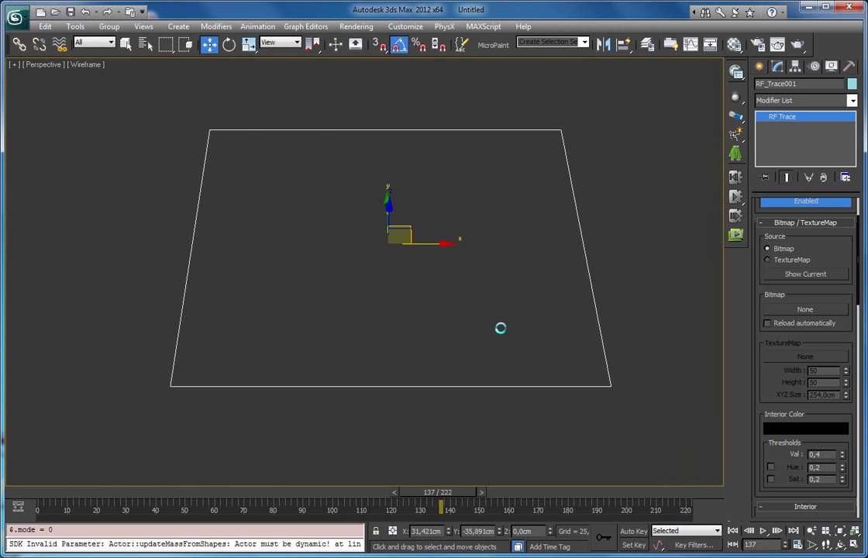
middle_click_drag(414, 249, 403, 233, "alt")
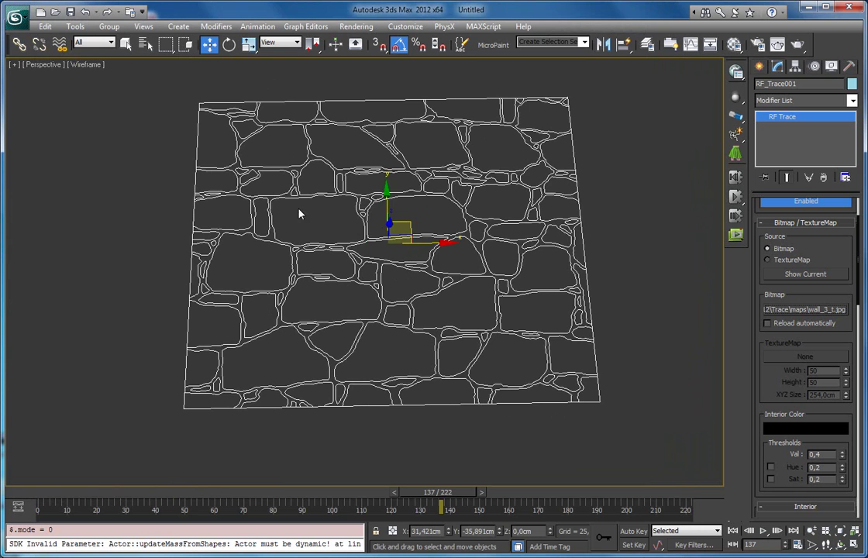
middle_click_drag(559, 238, 521, 240, "alt")
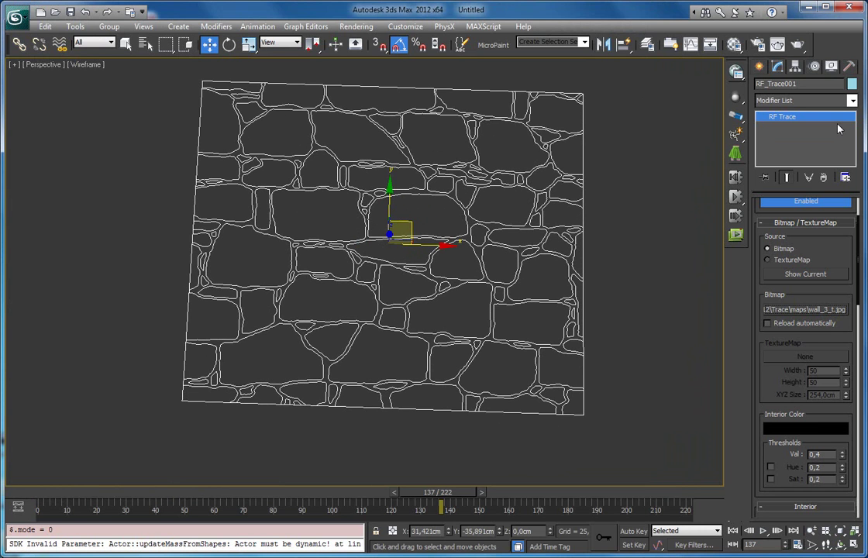
Match the trace object's width to its length to make the traced wall square
scroll(755, 322, "up", 3)
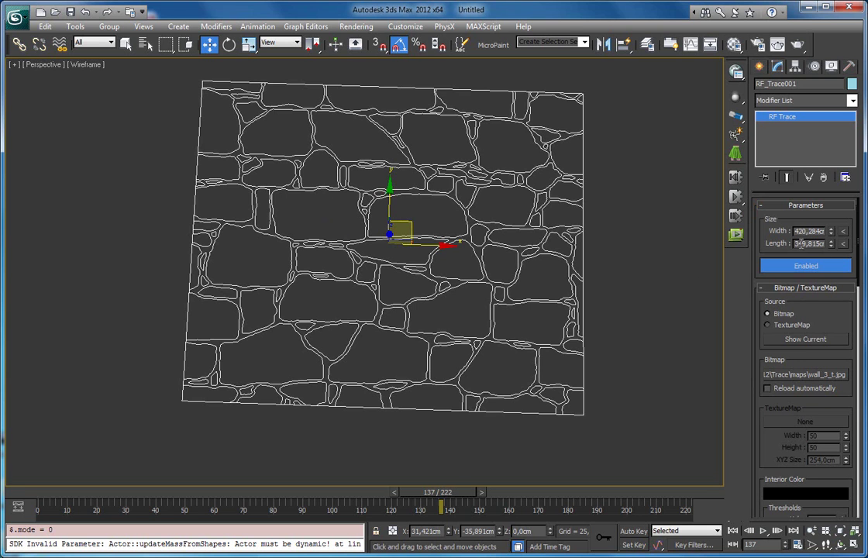
scroll(806, 310, "down", 2)
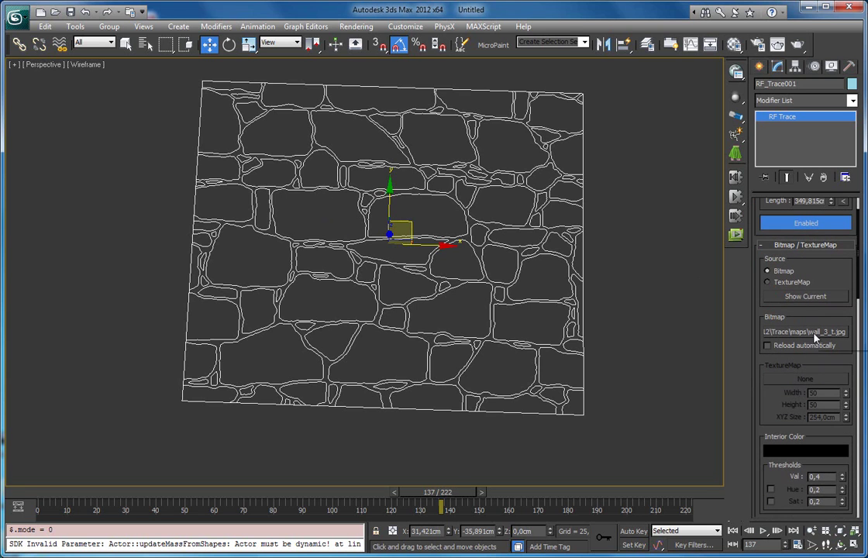
scroll(756, 279, "up", 2)
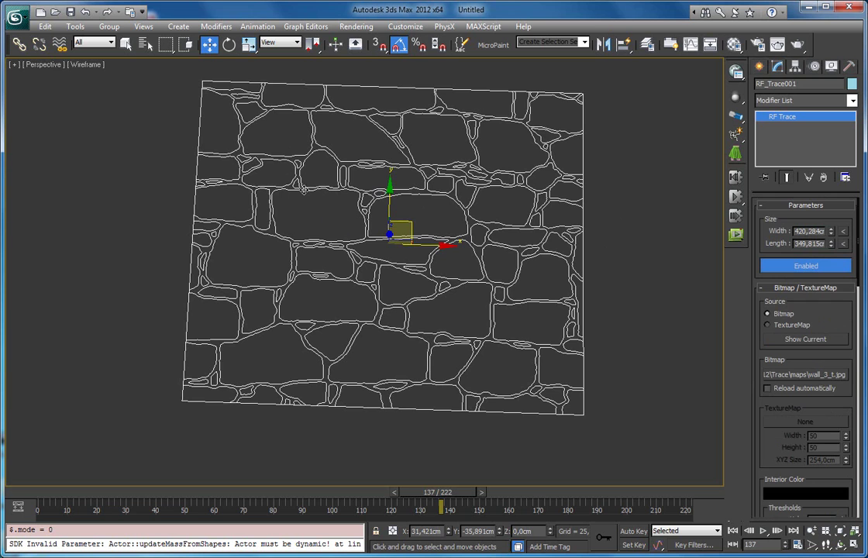
left_click(845, 233)
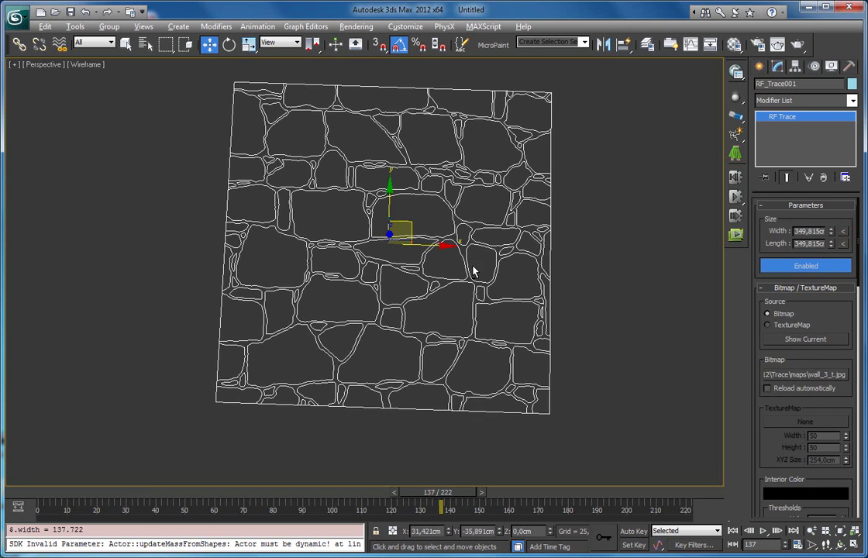
middle_click_drag(416, 268, 396, 239, "alt")
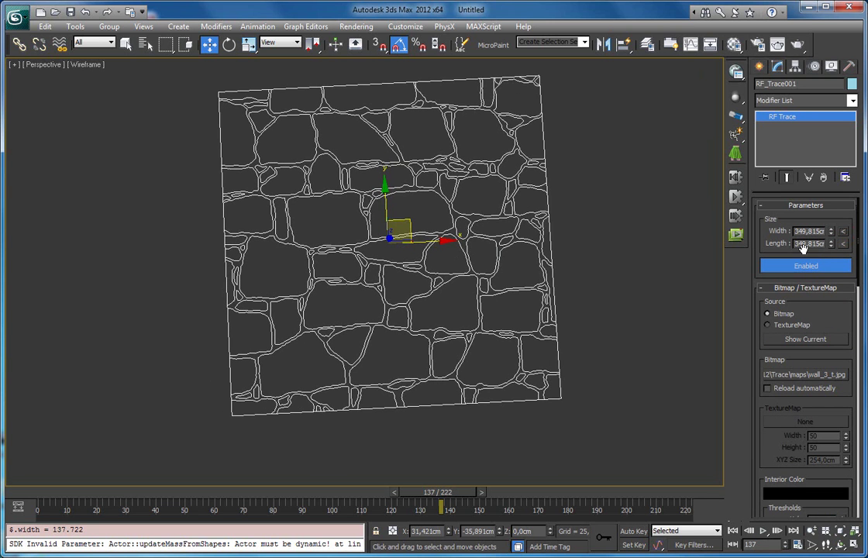
Set the trace object's width to 608,678 cm and match its length to that width
left_click_drag(832, 233, 828, 185)
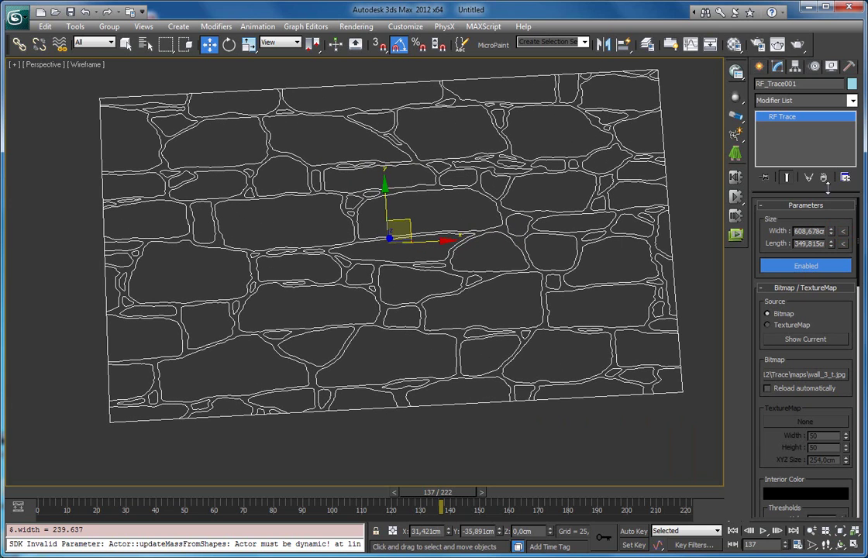
left_click(845, 246)
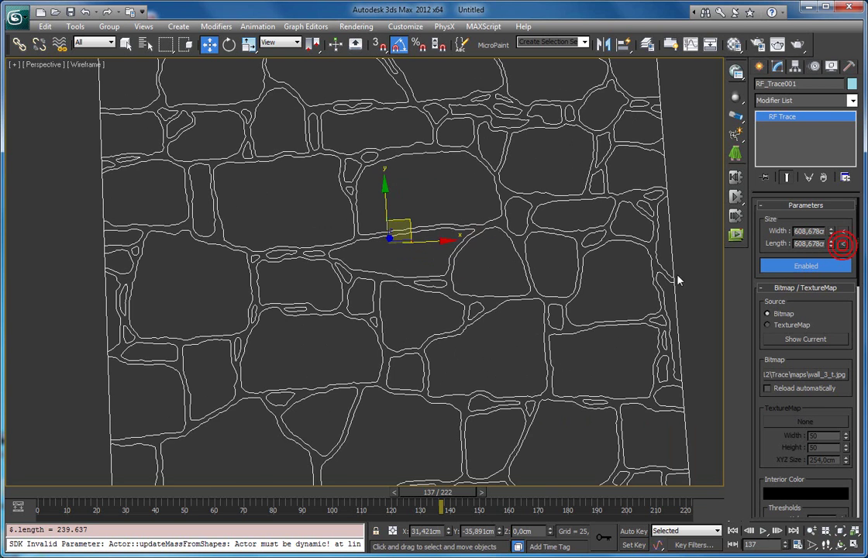
scroll(562, 265, "down", 5)
scroll(469, 271, "up", 1)
scroll(469, 271, "up", 3)
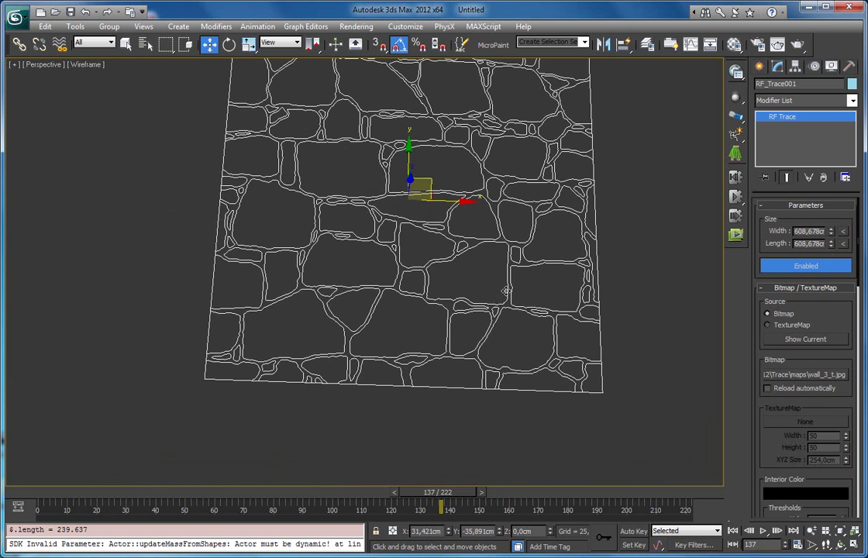
Display the traced wall in the viewport with realistic shading and edged faces
scroll(808, 302, "down", 4)
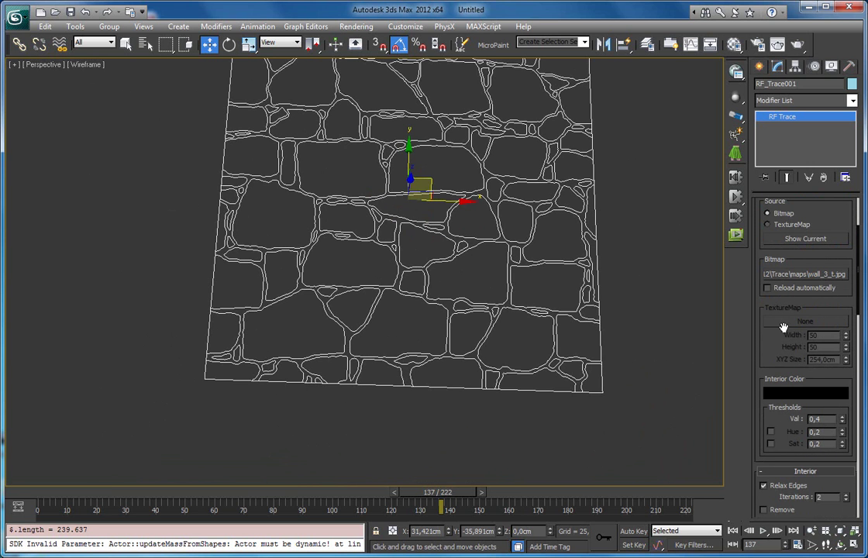
scroll(777, 407, "down", 3)
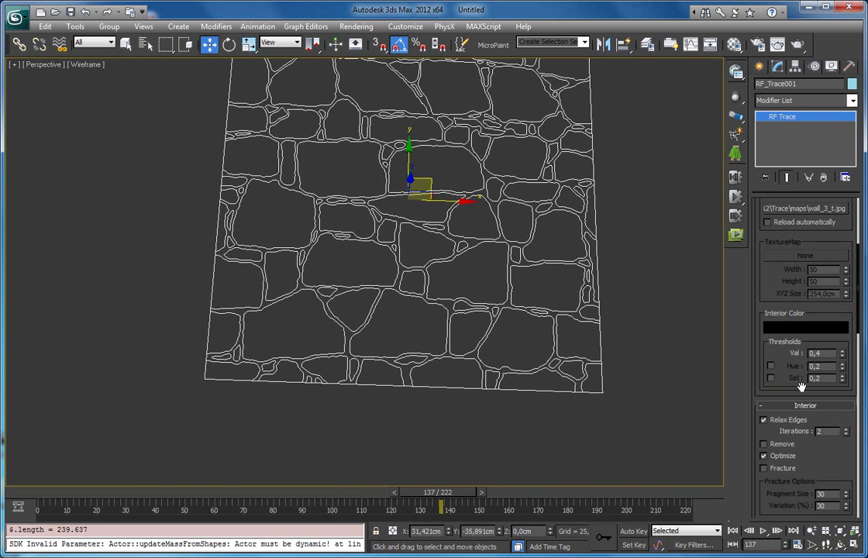
middle_click_drag(516, 215, 490, 226)
key("F3")
key("F3")
key("F3")
middle_click_drag(415, 281, 429, 335, "alt")
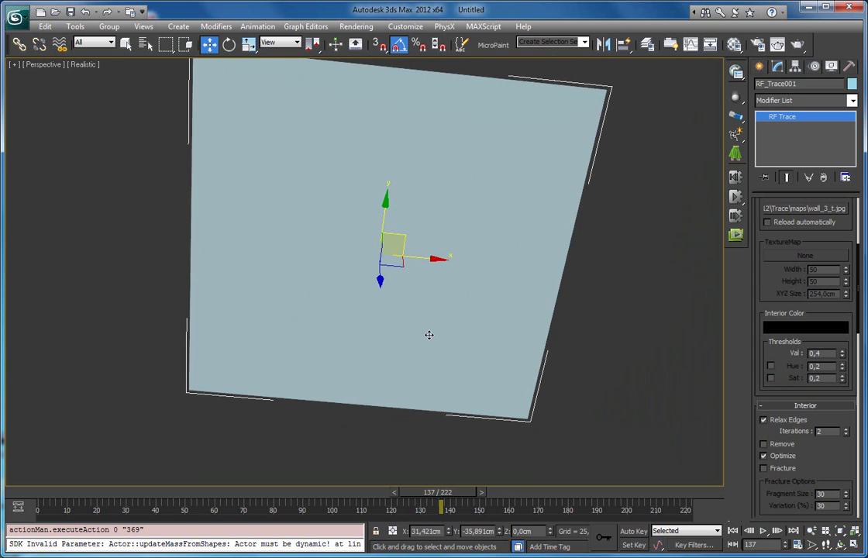
key("F4")
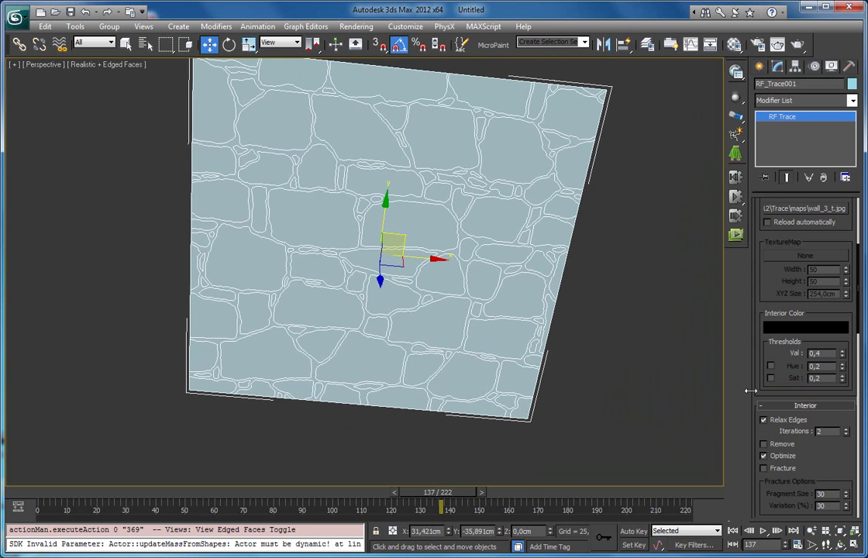
Show the trace's current source bitmap in a separate image window for comparison with the traced shapes
left_click(780, 329)
left_click(398, 7)
left_click_drag(777, 284, 769, 365)
left_click(779, 262)
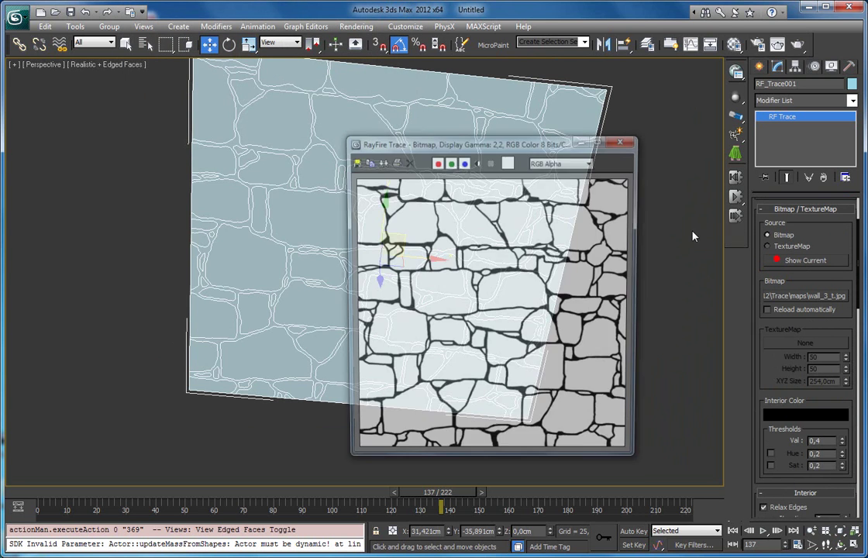
Close the source bitmap window and add an Edit Mesh modifier to the trace object
left_click_drag(450, 141, 254, 142)
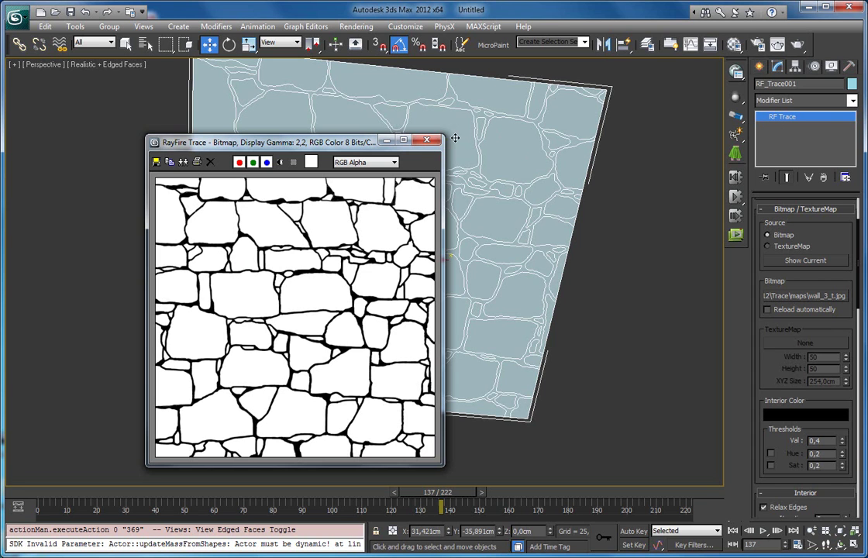
left_click(427, 140)
left_click(853, 100)
scroll(822, 255, "down", 4)
left_click(798, 330)
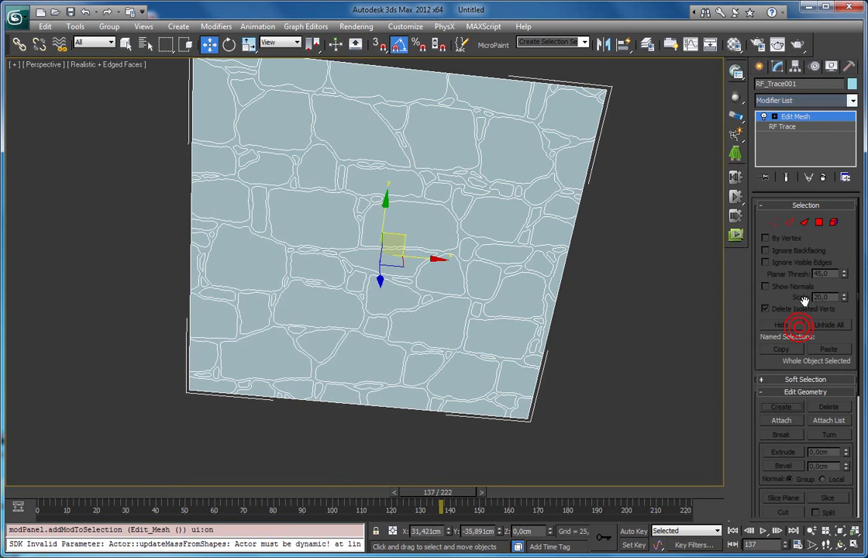
Select a single stone at the Element level and display selected faces with shading
left_click(834, 224)
left_click(434, 220)
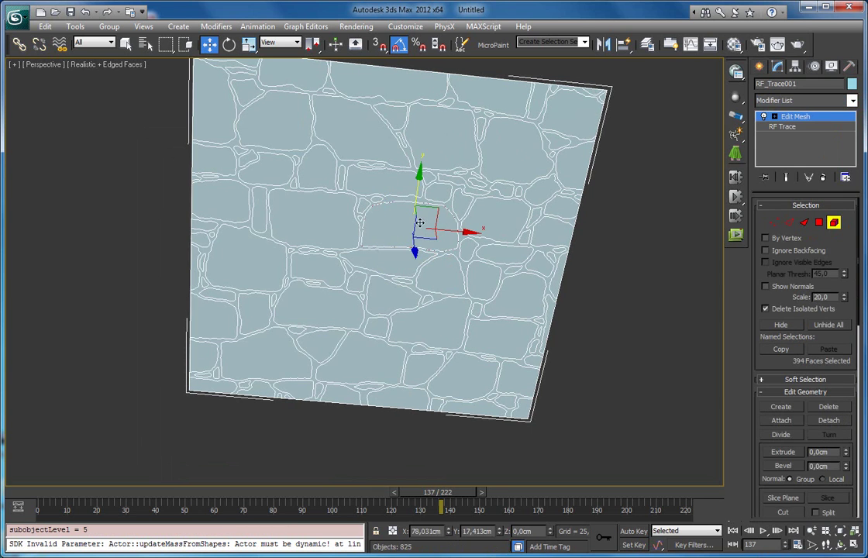
key("F2")
key("q")
Select several stones across the wall one after another to check that each is a separate element
left_click(337, 220)
left_click(387, 217)
left_click(351, 185)
left_click(327, 136)
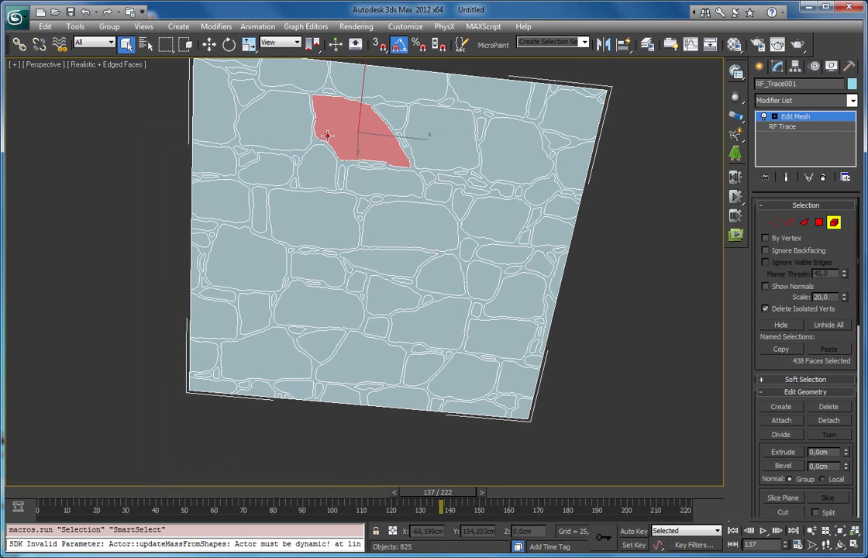
left_click(264, 131)
left_click(211, 118)
left_click(206, 165)
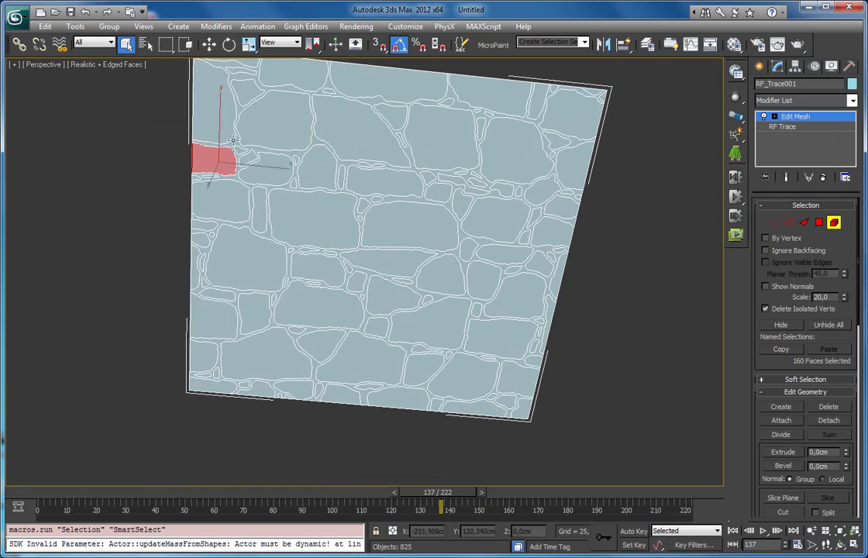
Select the mortar network as one element and raise it about 80 cm above the stones
left_click(203, 126)
middle_click_drag(380, 376, 376, 314, "alt")
scroll(380, 303, "up", 3)
key("w")
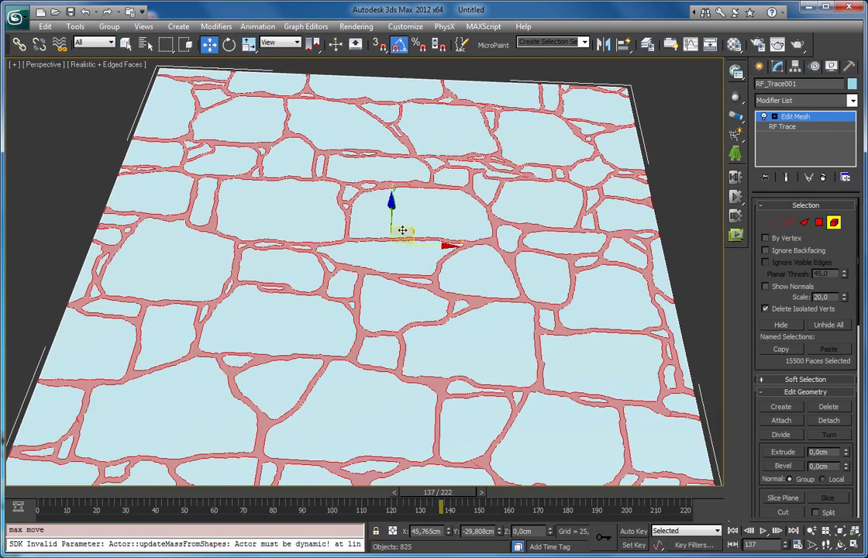
middle_click_drag(403, 229, 374, 210, "alt")
left_click_drag(391, 206, 395, 142)
middle_click_drag(378, 408, 439, 451, "alt")
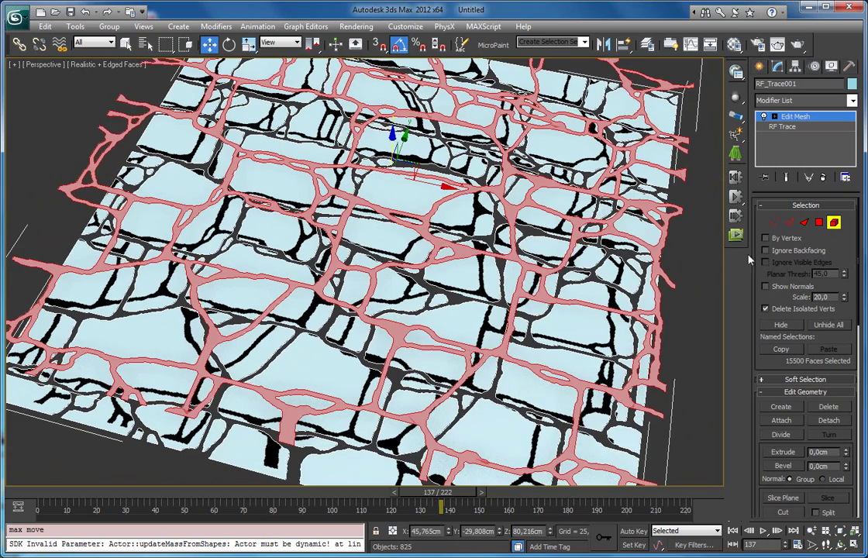
Delete the Edit Mesh modifier from the trace object
left_click(826, 176)
middle_click_drag(501, 220, 516, 189, "alt")
left_click_drag(785, 320, 774, 220)
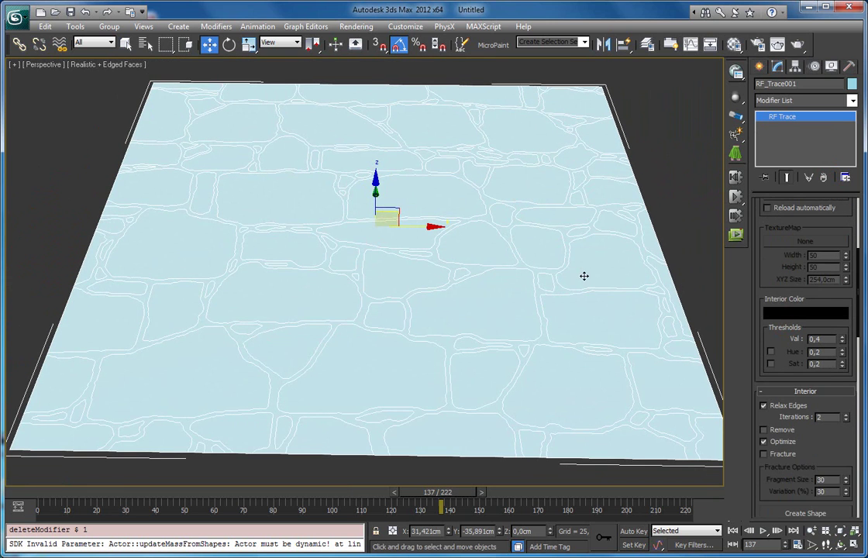
middle_click_drag(474, 274, 449, 259)
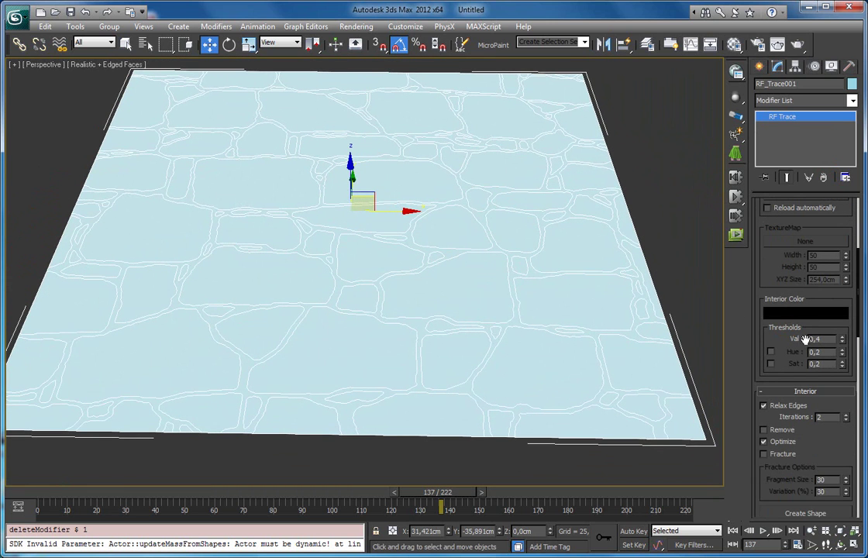
Show the trace's source bitmap, compare the pixels along a mortar line with the traced edges, and close the bitmap
scroll(755, 341, "up", 3)
left_click(787, 231)
mouse_move(399, 141)
left_mouse_down()
mouse_move(256, 98)
mouse_move(249, 104)
left_mouse_up()
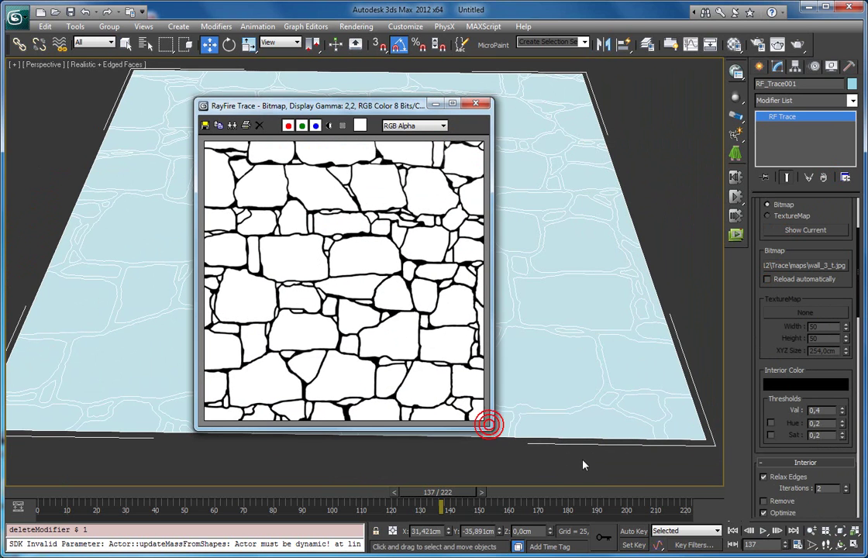
left_click(400, 303)
scroll(398, 301, "up", 4)
scroll(398, 300, "down", 2)
middle_click_drag(288, 217, 406, 326)
scroll(390, 306, "up", 1)
middle_click_drag(362, 293, 422, 289)
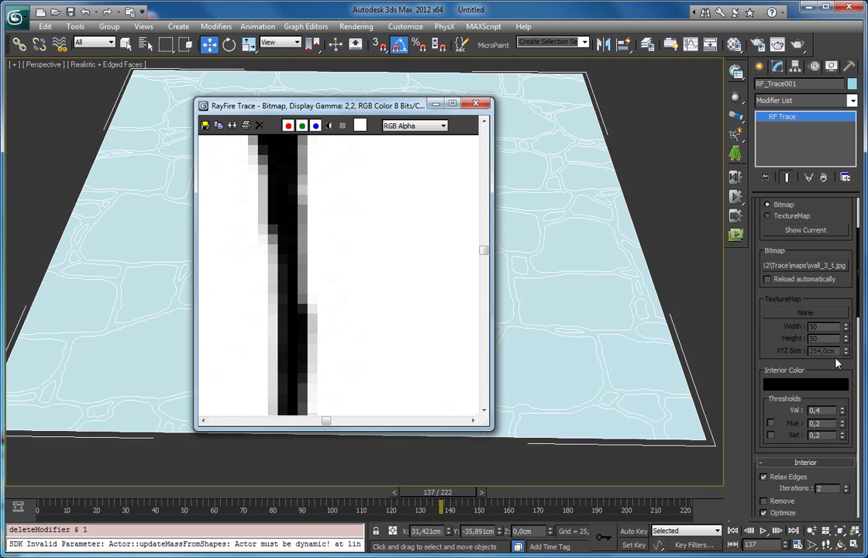
double_click(822, 411)
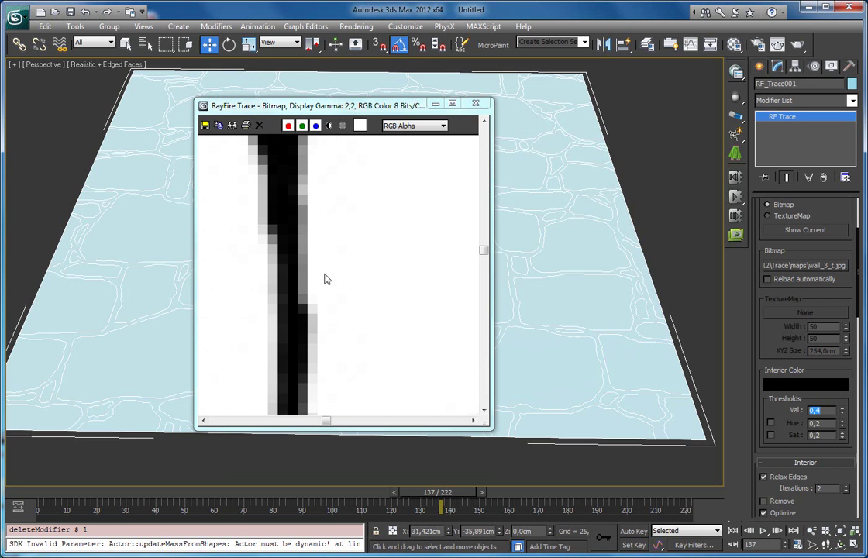
scroll(533, 326, "up", 5)
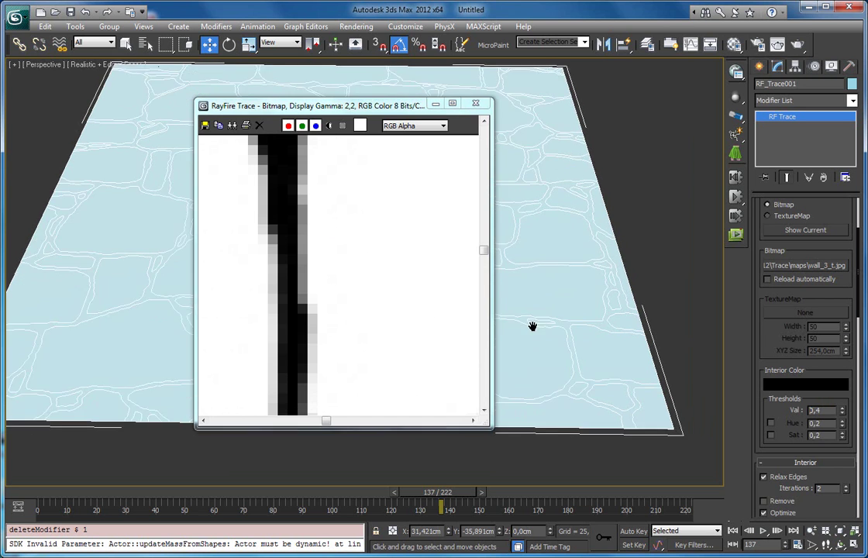
middle_click_drag(638, 324, 450, 405)
middle_click_drag(563, 381, 619, 350)
left_click(475, 104)
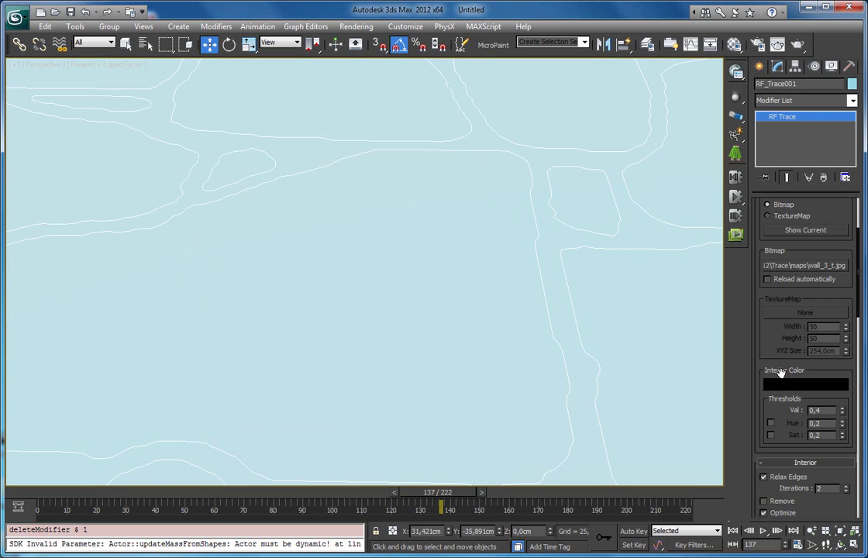
Try an interior color Val threshold of 0,1 and then set it to 0,8
left_click_drag(817, 411, 845, 409)
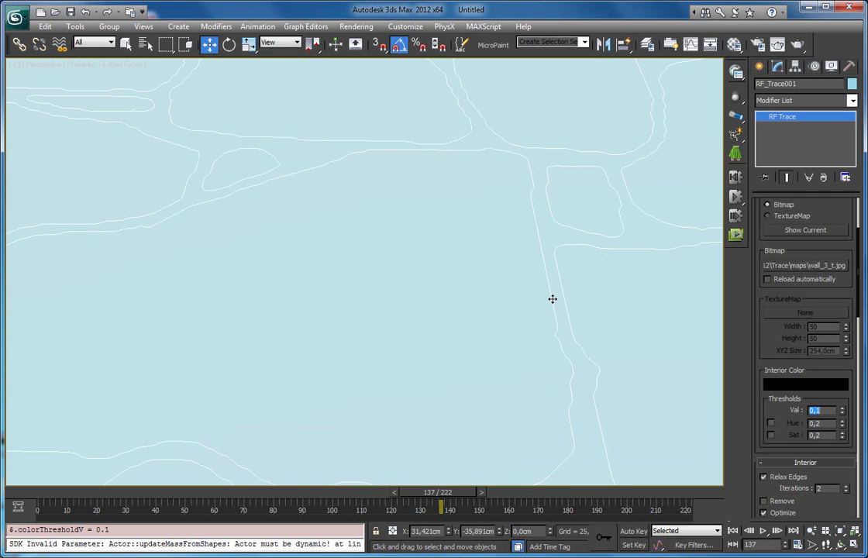
middle_click_drag(555, 327, 489, 306)
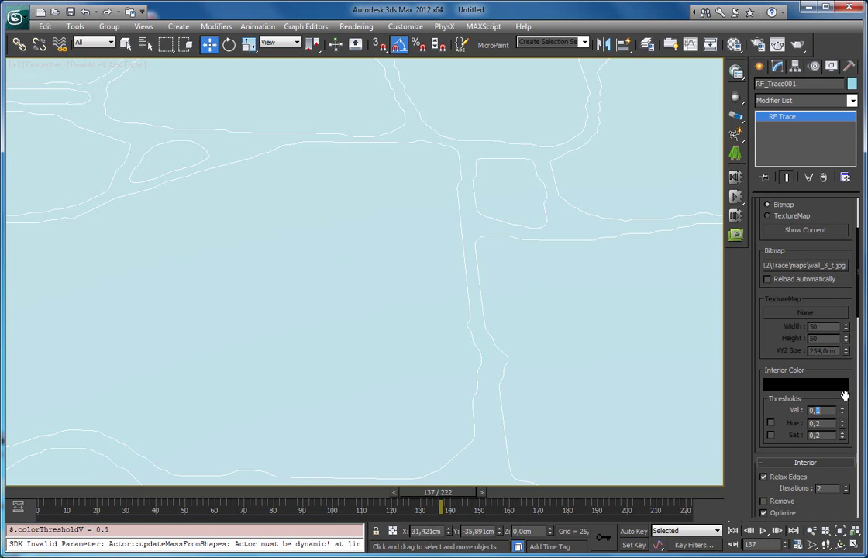
type("8")
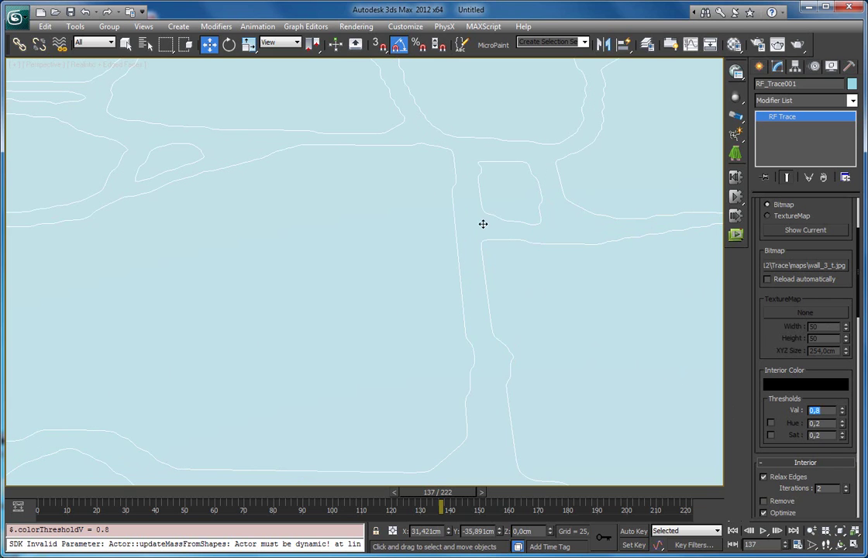
middle_click_drag(433, 348, 399, 312)
left_click_drag(759, 416, 759, 374)
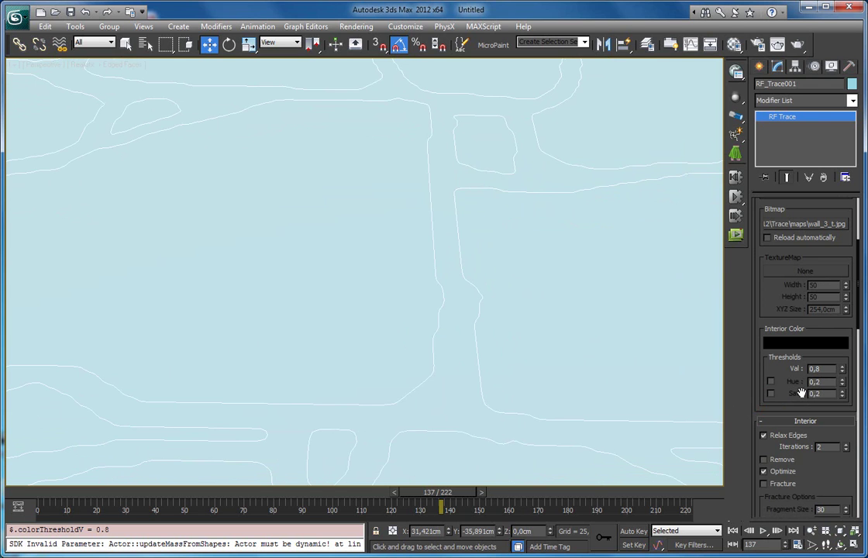
left_click_drag(778, 369, 762, 318)
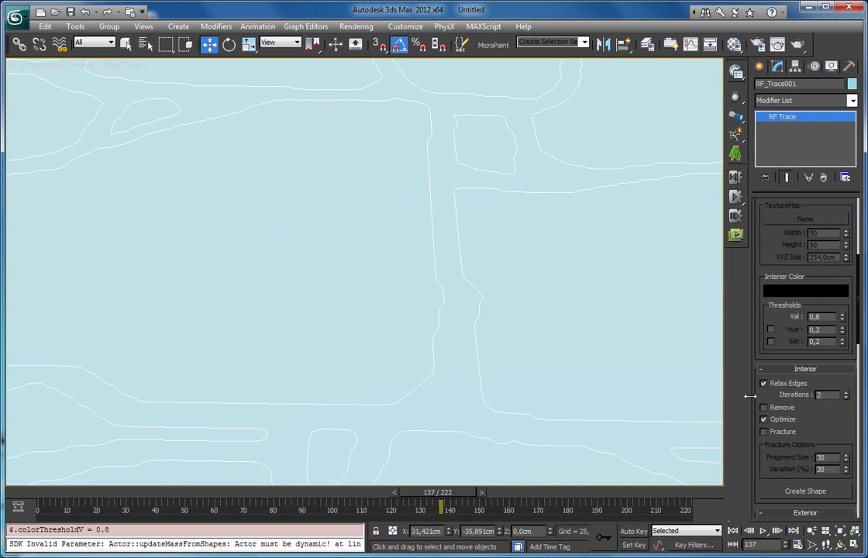
key("p")
scroll(314, 256, "down", 3)
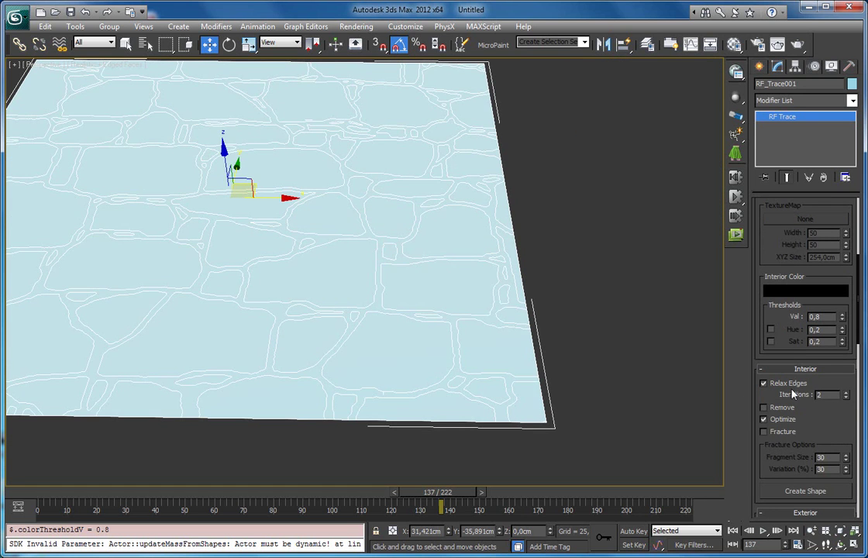
Remove the interior part of the trace to leave only the stones
left_click_drag(815, 376, 783, 256)
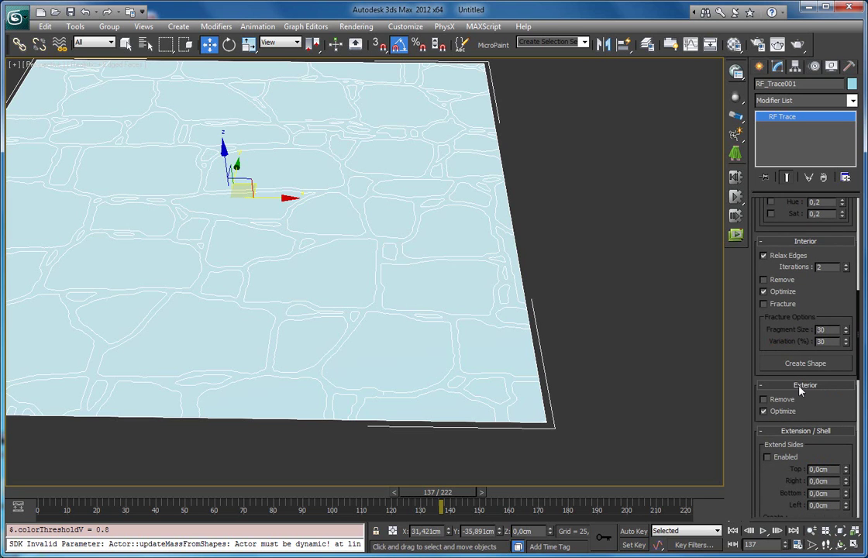
middle_click_drag(395, 245, 620, 289)
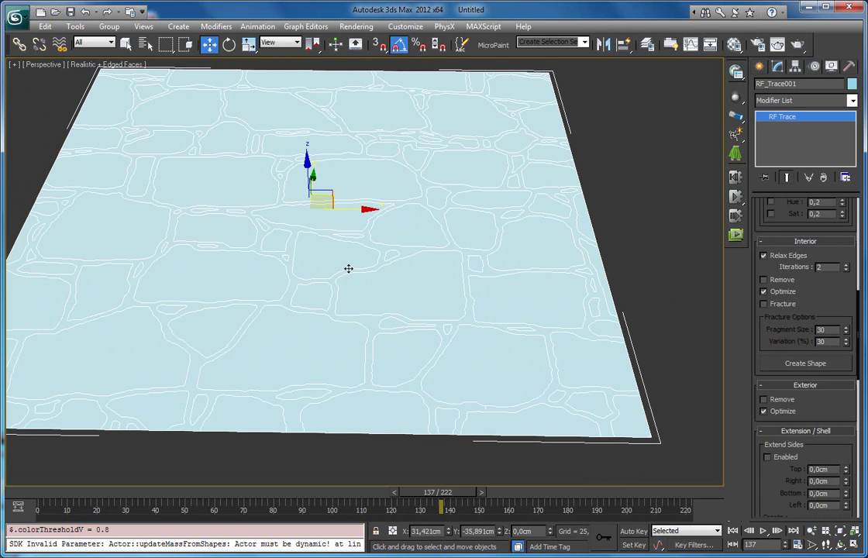
middle_click_drag(330, 238, 471, 377)
scroll(473, 379, "up", 5)
left_click(766, 280)
middle_click_drag(455, 260, 393, 223)
scroll(423, 316, "down", 5)
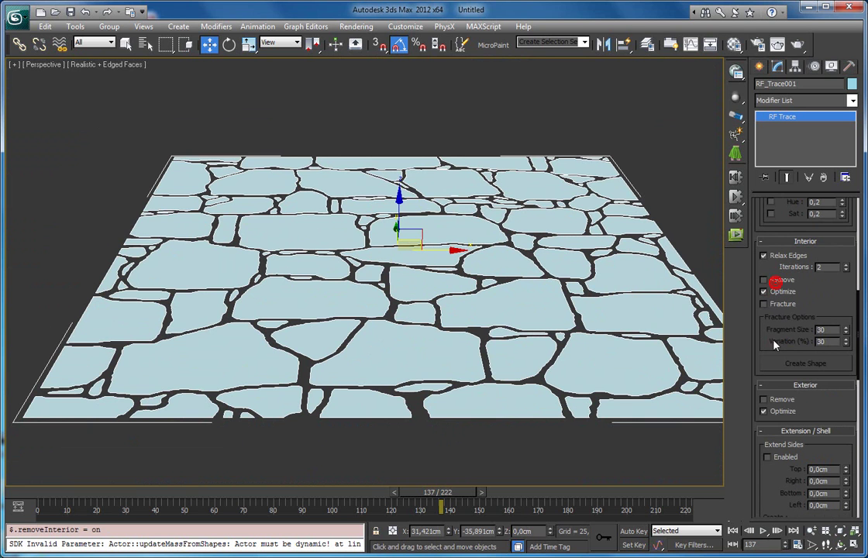
Remove the exterior stones instead of the interior mortar, view the mortar alone, and restore the stones
left_click(765, 400)
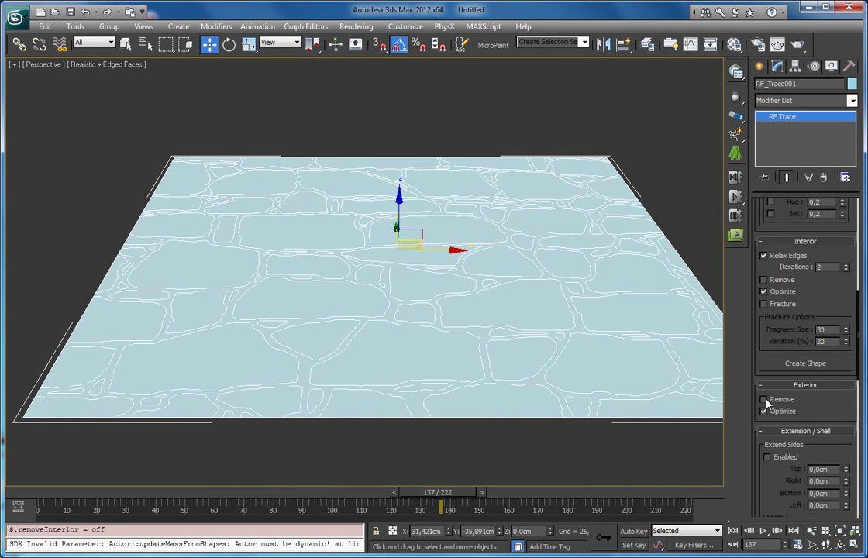
middle_click_drag(493, 281, 477, 349, "alt")
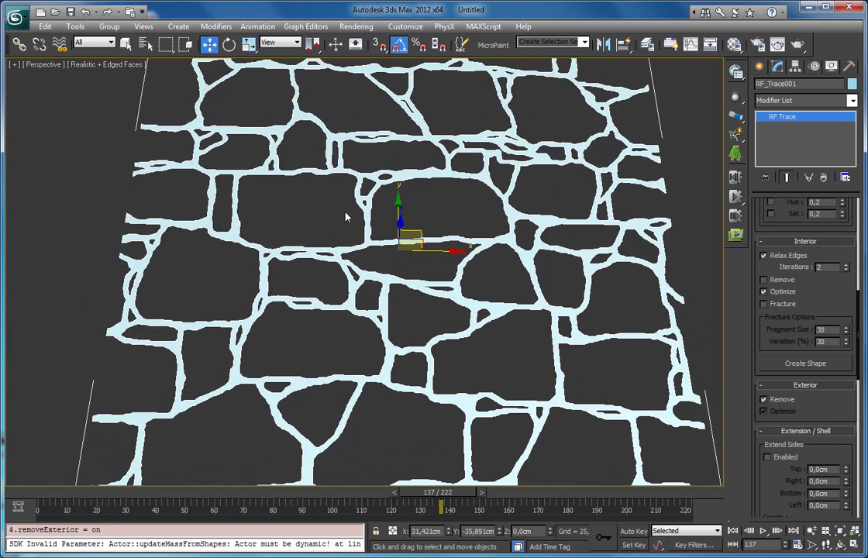
middle_click_drag(437, 317, 442, 244, "alt")
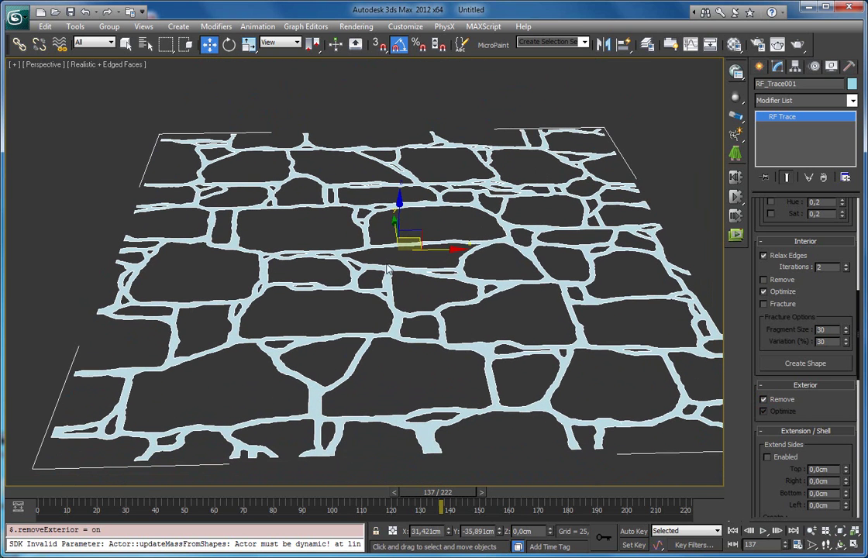
left_click(779, 401)
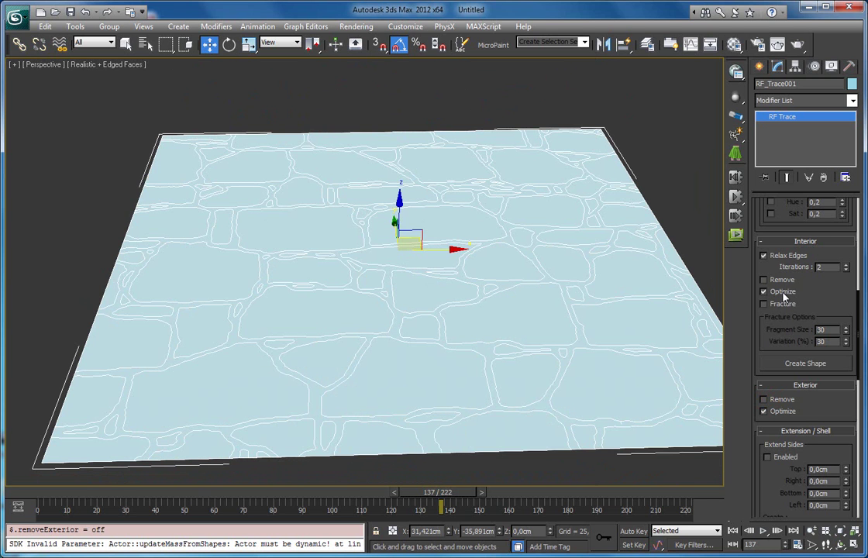
Turn off the Optimize option for the exterior stones of the trace
middle_click_drag(514, 221, 512, 243, "alt")
scroll(513, 243, "up", 1)
middle_click_drag(448, 277, 431, 289)
scroll(425, 285, "up", 3)
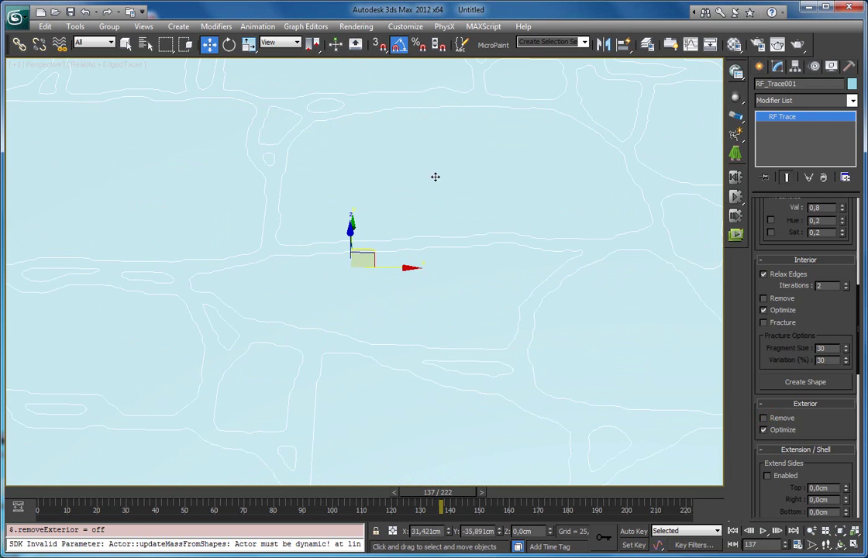
middle_click_drag(471, 167, 330, 235)
middle_click_drag(368, 221, 370, 198, "alt")
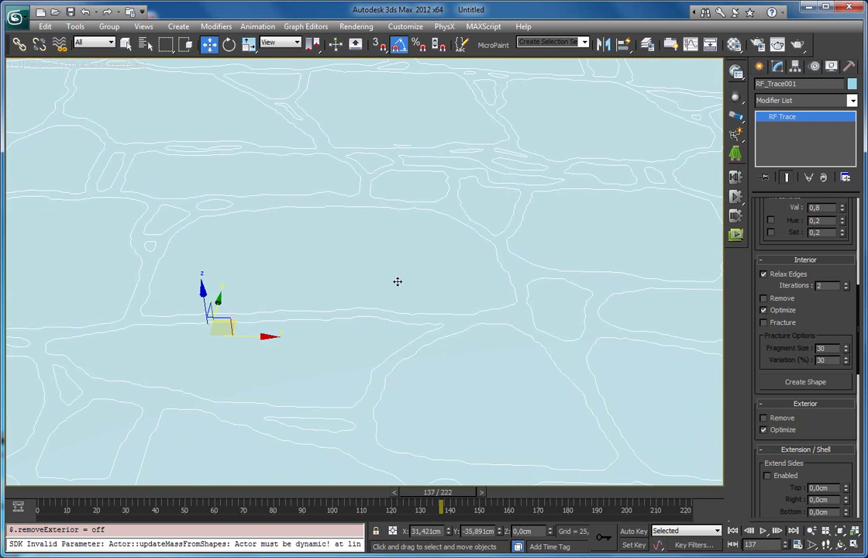
scroll(765, 279, "down", 2)
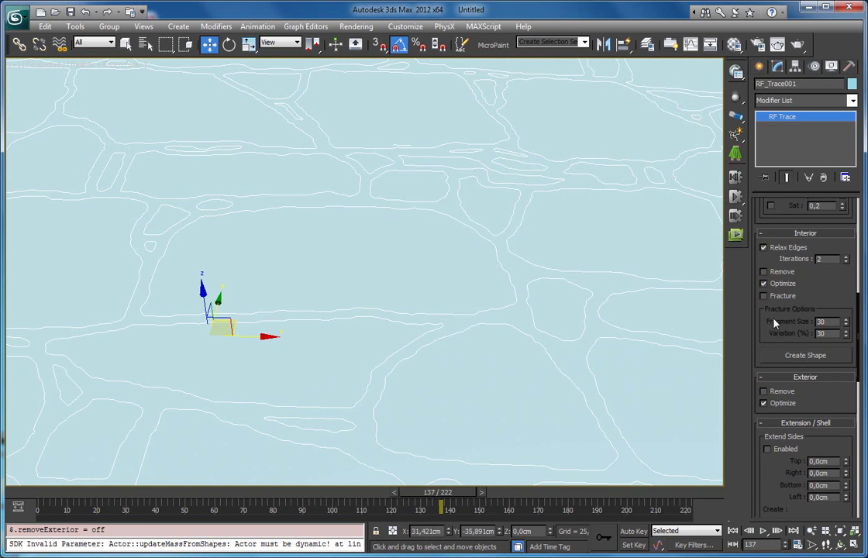
left_click(785, 405)
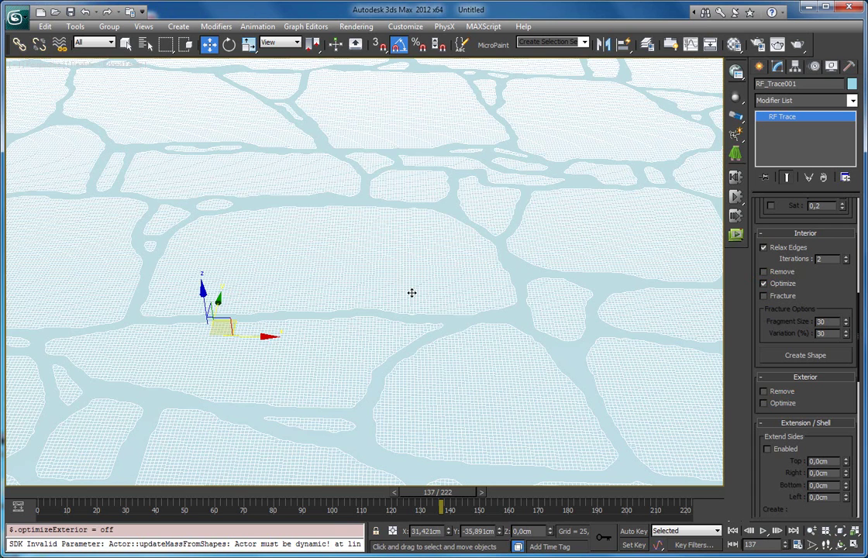
Examine the mesh density of the exterior stones up close and across the wall
middle_click_drag(410, 293, 367, 231)
scroll(367, 231, "up", 10)
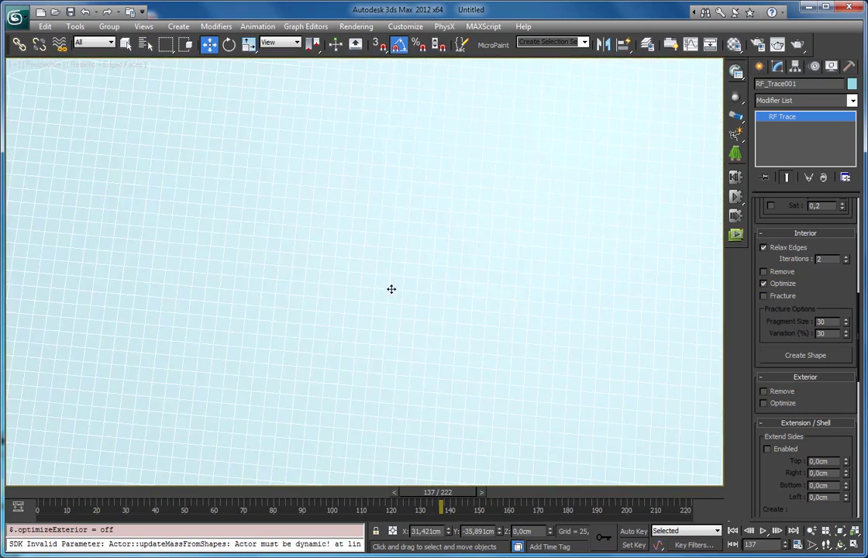
scroll(381, 276, "down", 10)
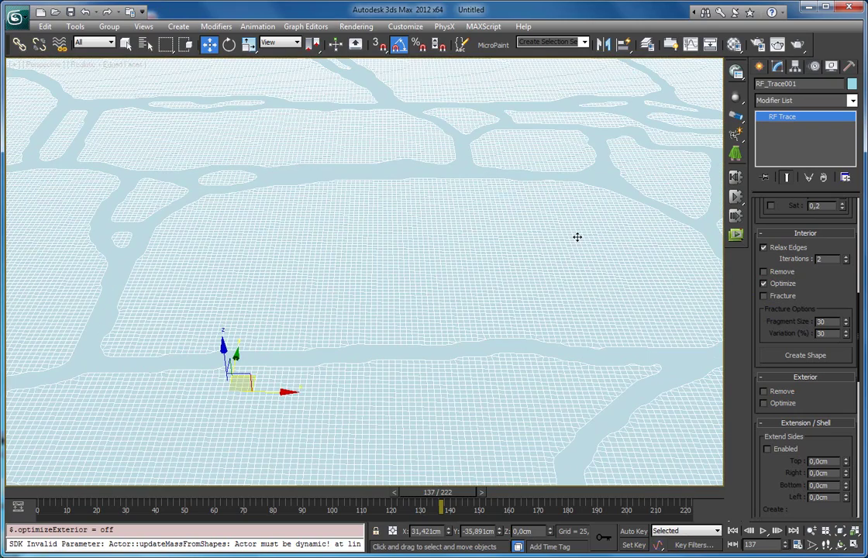
middle_click_drag(570, 249, 504, 271)
scroll(475, 238, "down", 4)
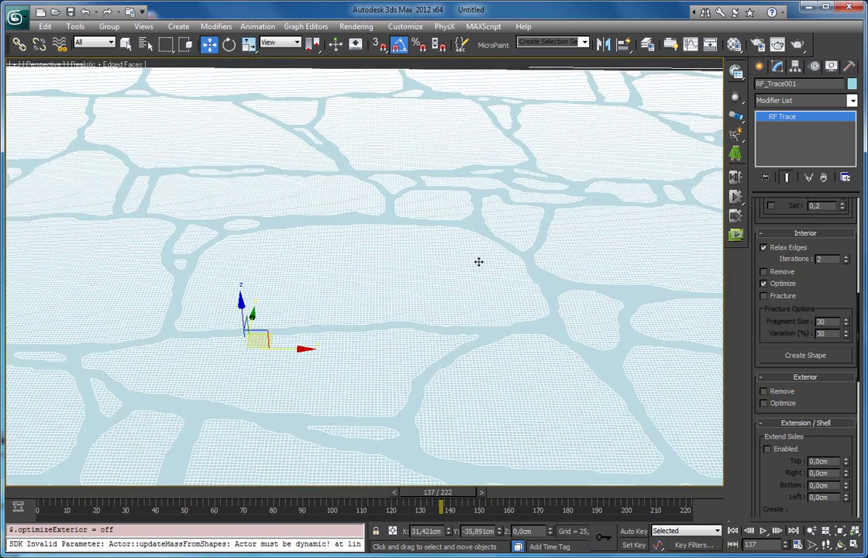
middle_click_drag(370, 256, 394, 283)
scroll(394, 284, "up", 5)
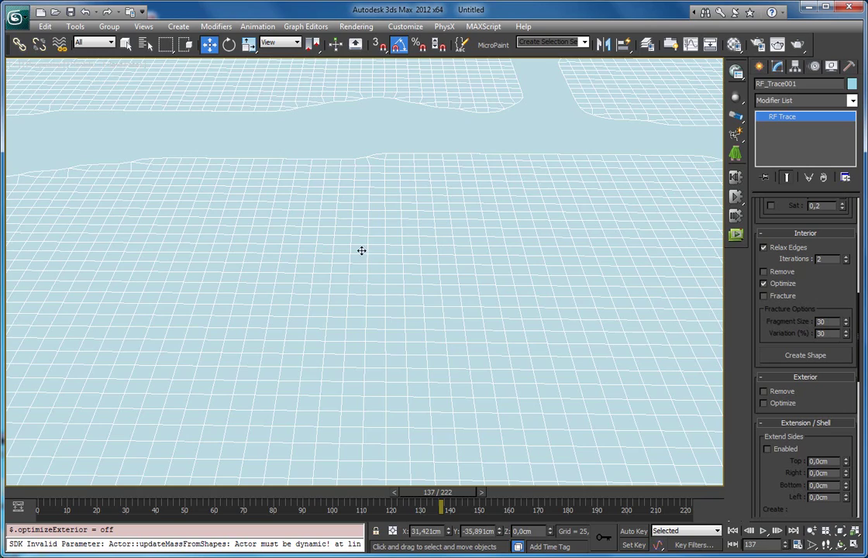
Turn the Optimize option back on for the exterior stones of the trace
scroll(389, 291, "down", 3)
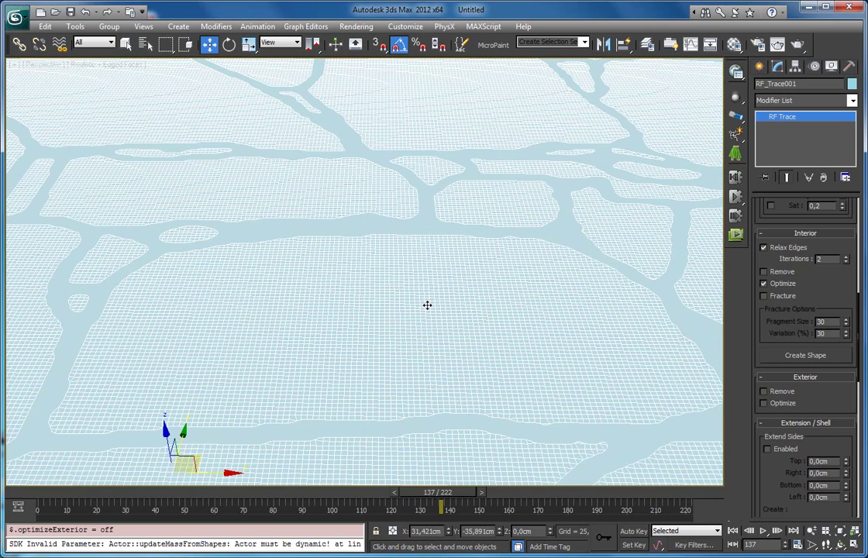
scroll(418, 302, "down", 3)
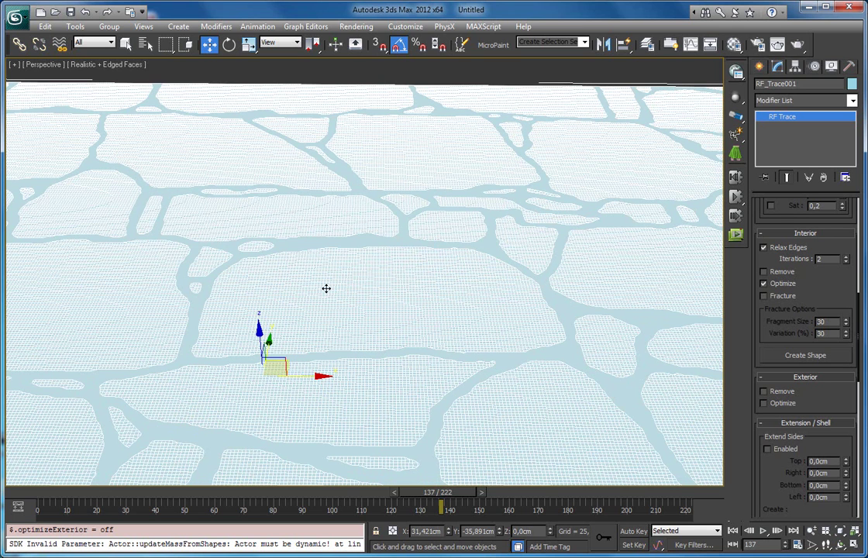
left_click(764, 404)
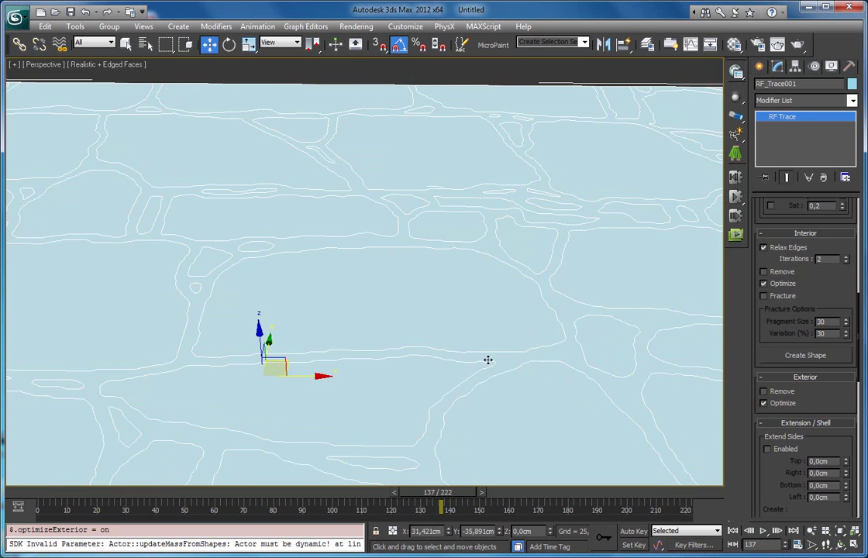
middle_click_drag(470, 264, 484, 163)
scroll(484, 163, "down", 3)
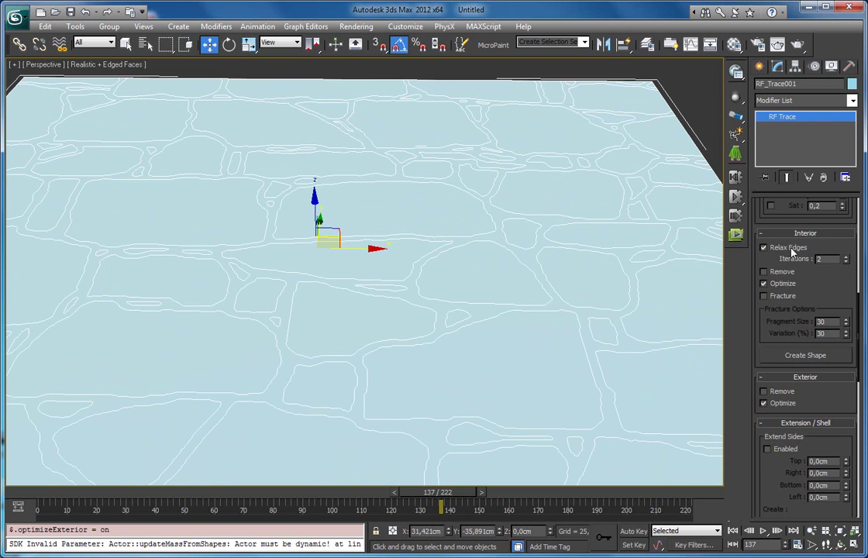
Turn off Relax Edges in the Interior settings and inspect the stone outlines up close
middle_click_drag(405, 155, 357, 250)
scroll(356, 252, "up", 5)
middle_click_drag(208, 272, 488, 282)
left_click(764, 247)
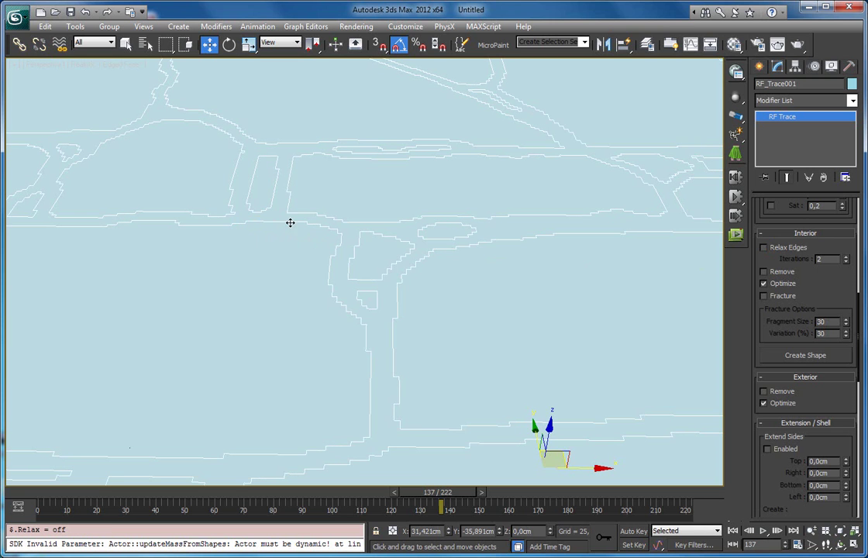
scroll(405, 188, "up", 10)
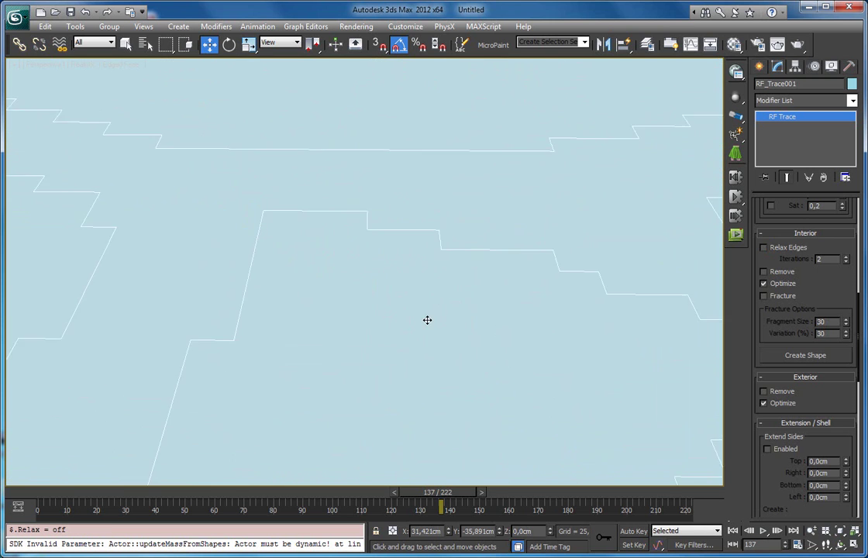
mouse_move(432, 295)
middle_mouse_down("alt")
mouse_move(434, 316)
mouse_move(407, 284)
middle_mouse_up("alt")
scroll(425, 315, "down", 6)
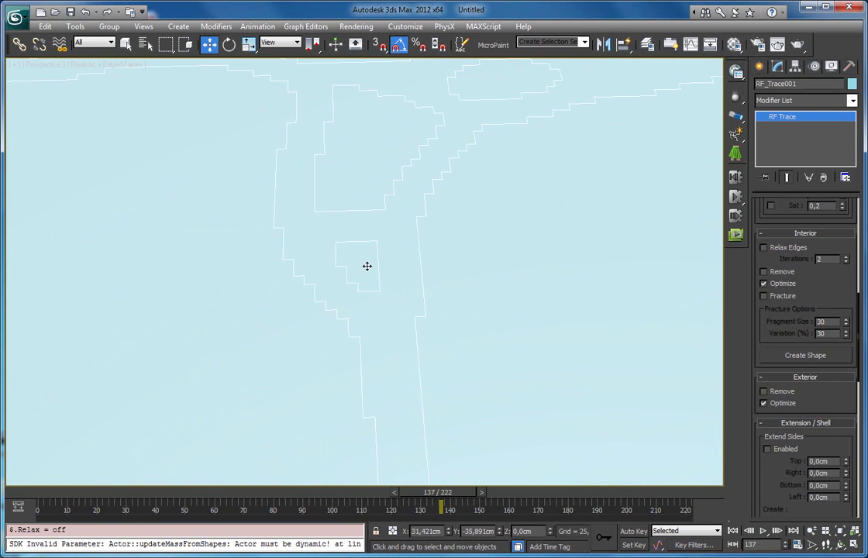
scroll(314, 301, "down", 4)
scroll(317, 300, "up", 4)
Turn Relax Edges back on for the trace and check the stone outlines again
left_click(778, 246)
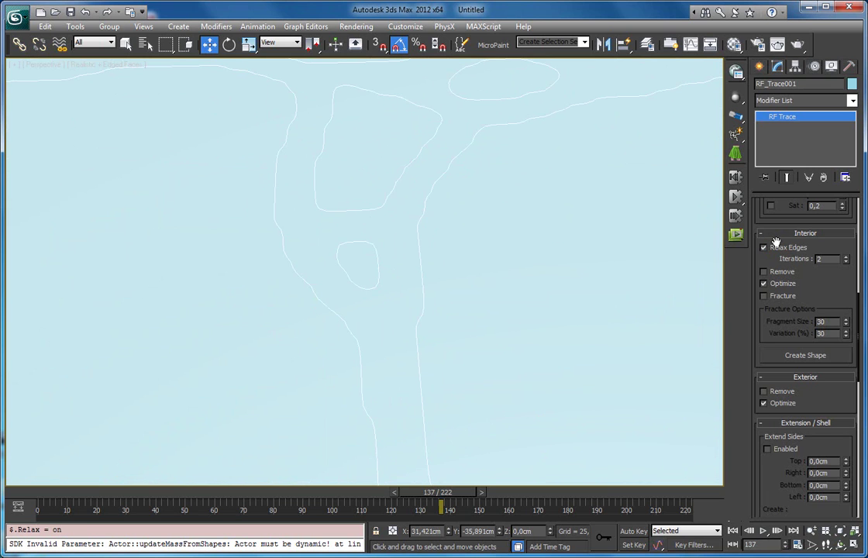
scroll(372, 260, "up", 4)
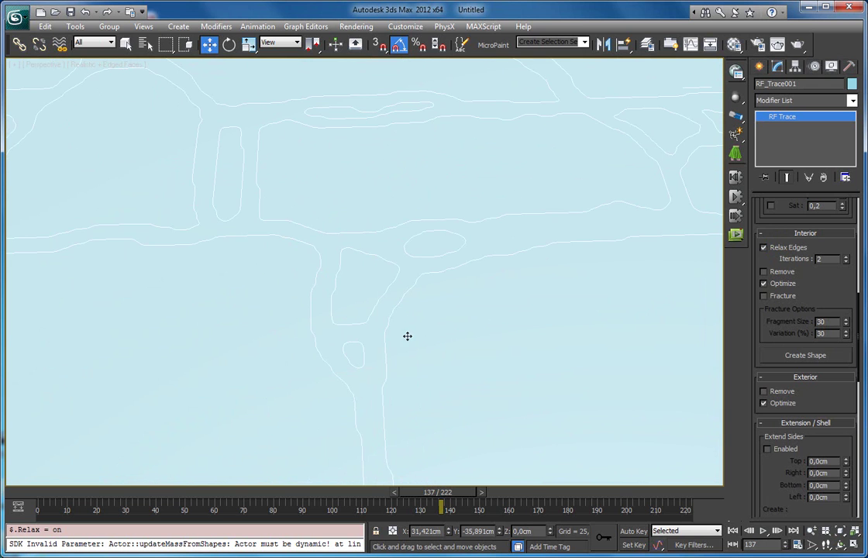
middle_click_drag(469, 368, 453, 292)
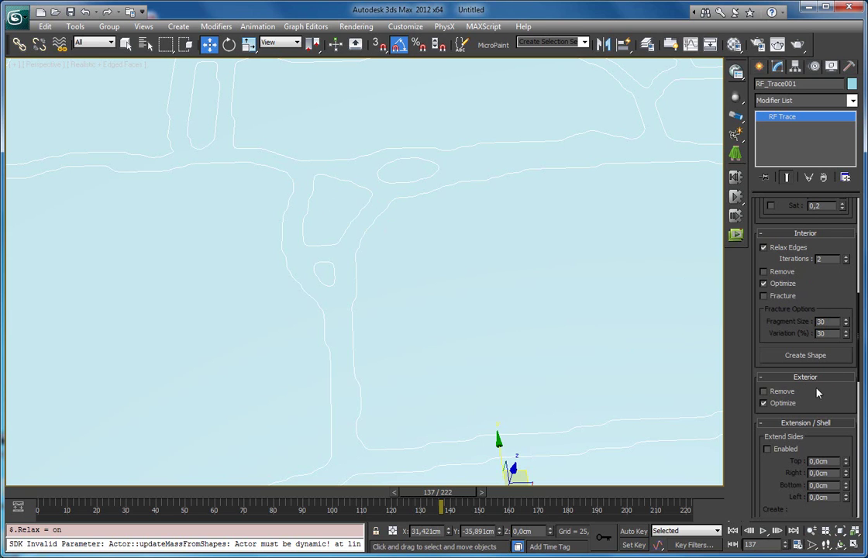
Turn on Fracture for the interior mortar and inspect the fragments across the wall and up close
left_click_drag(767, 324, 765, 312)
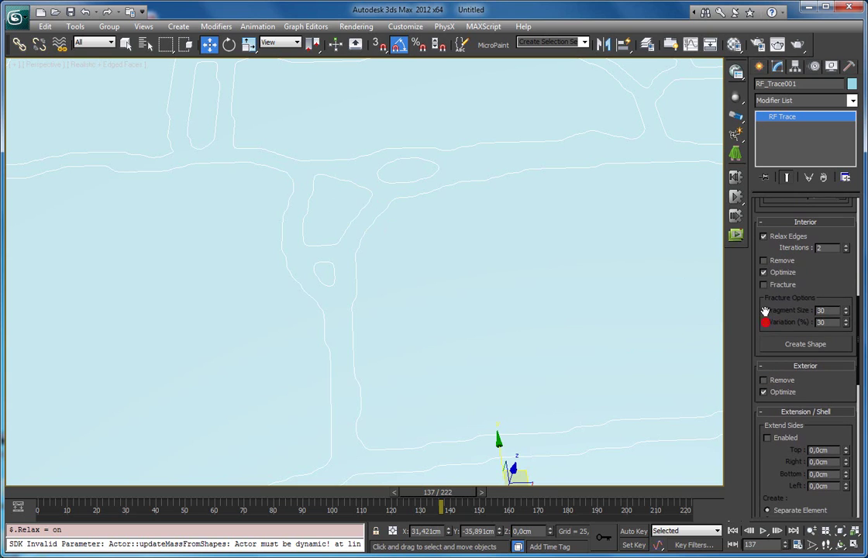
double_click(819, 310)
left_click(764, 285)
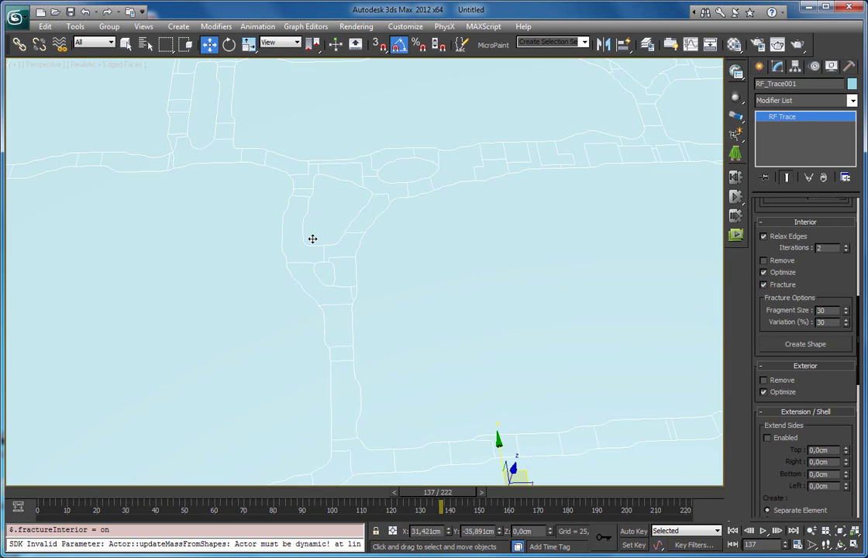
scroll(274, 335, "down", 5)
scroll(310, 310, "up", 5)
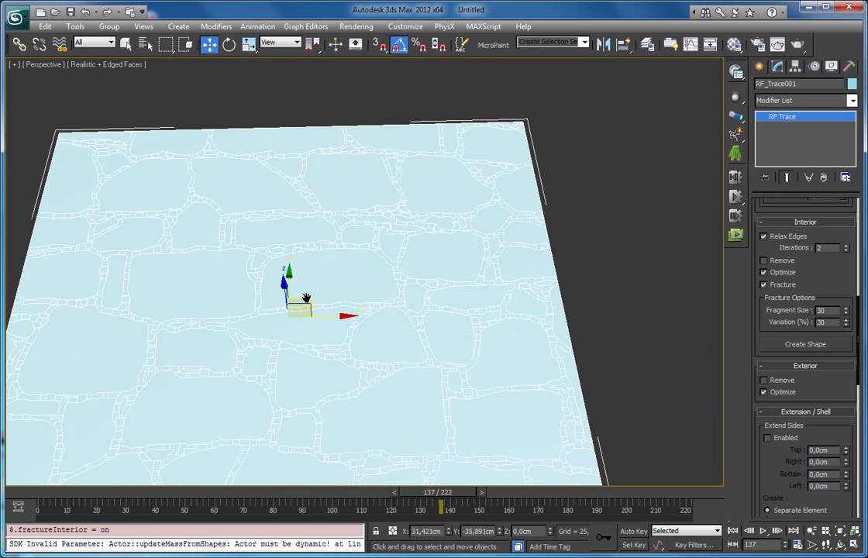
scroll(319, 152, "down", 3)
scroll(426, 146, "up", 8)
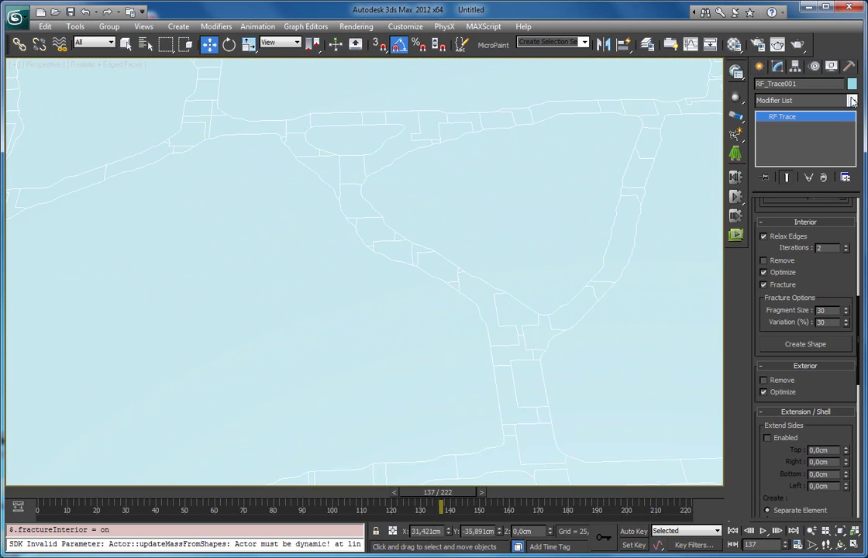
Add an Edit Mesh modifier above RF Trace and select one mortar fragment at element level
left_click(807, 100)
scroll(821, 232, "down", 5)
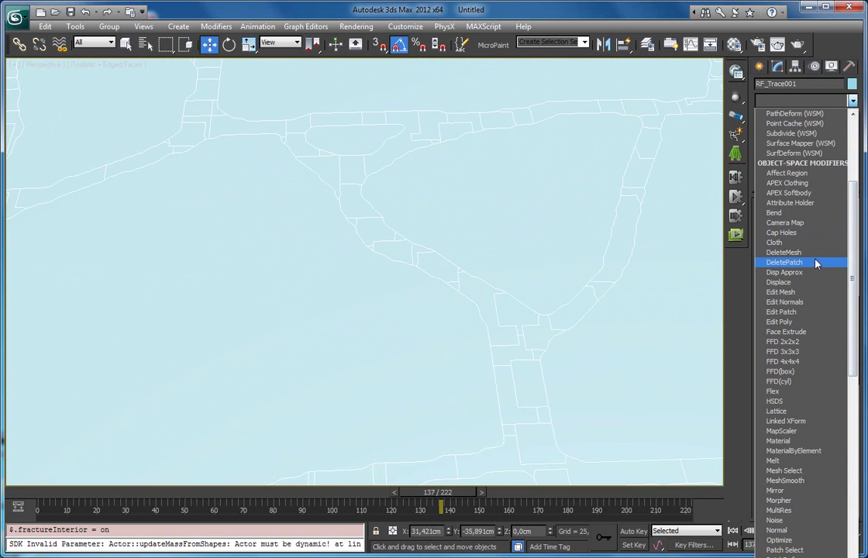
left_click(799, 293)
key("5")
key("q")
middle_click_drag(486, 163, 358, 291)
left_click(357, 286)
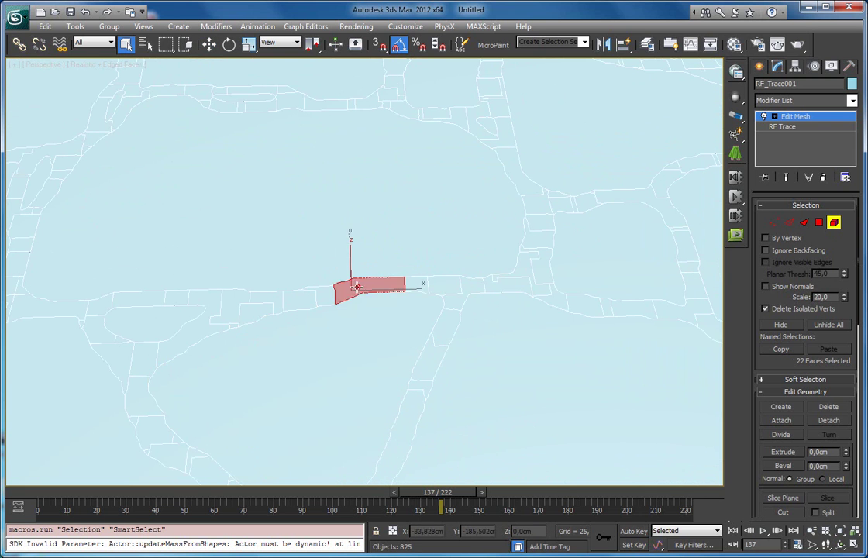
Select further mortar fragments one after another along the same joint to show they are separate elements
left_click(415, 284)
left_click(444, 284)
left_click(469, 284)
left_click(503, 284)
left_click(523, 270)
left_click(543, 227)
Examine the sizes and shapes of the mortar fragments across the whole wall and between individual stones
scroll(543, 234, "down", 8)
scroll(543, 242, "up", 12)
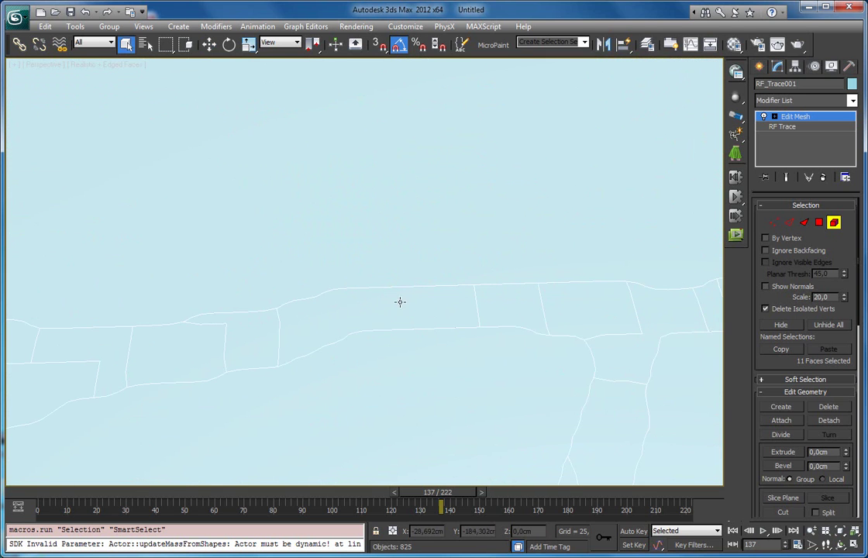
scroll(410, 291, "down", 4)
scroll(410, 283, "down", 6)
scroll(400, 227, "up", 2)
scroll(405, 277, "down", 4)
scroll(404, 248, "up", 2)
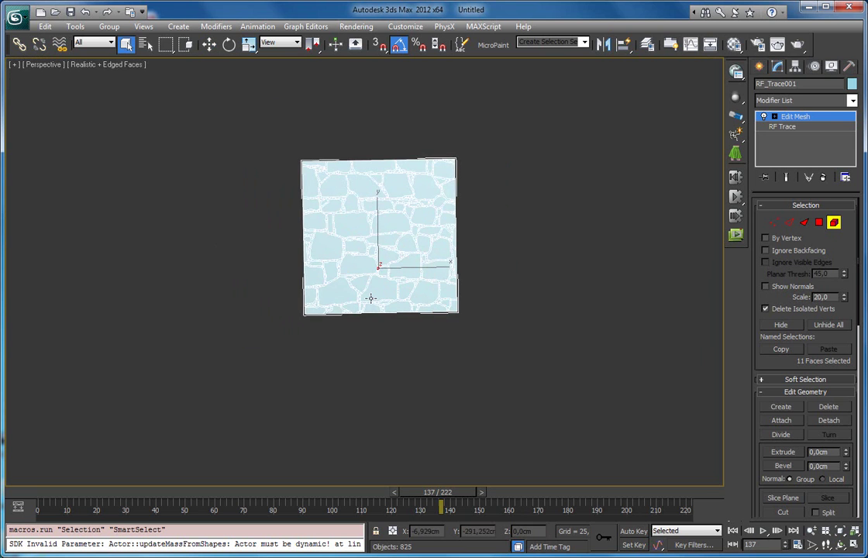
scroll(372, 303, "up", 2)
scroll(342, 335, "up", 6)
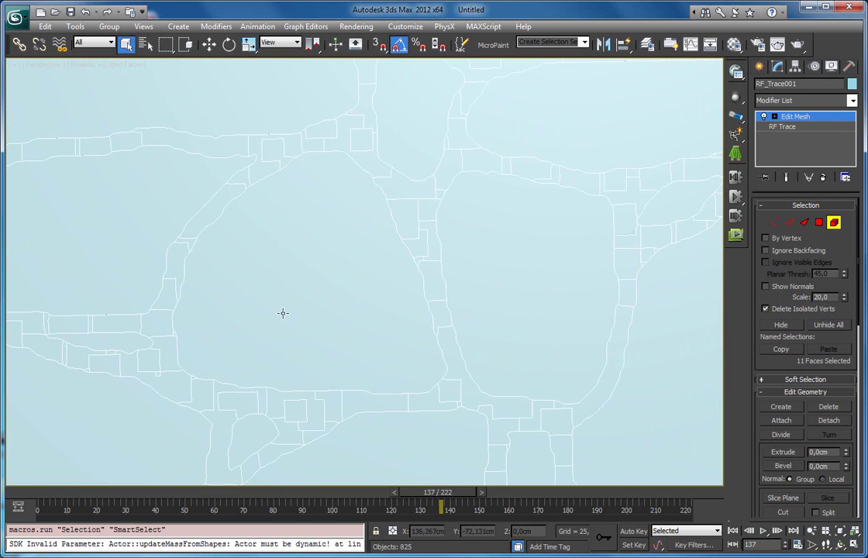
middle_click_drag(165, 363, 382, 314)
middle_click_drag(130, 346, 273, 281)
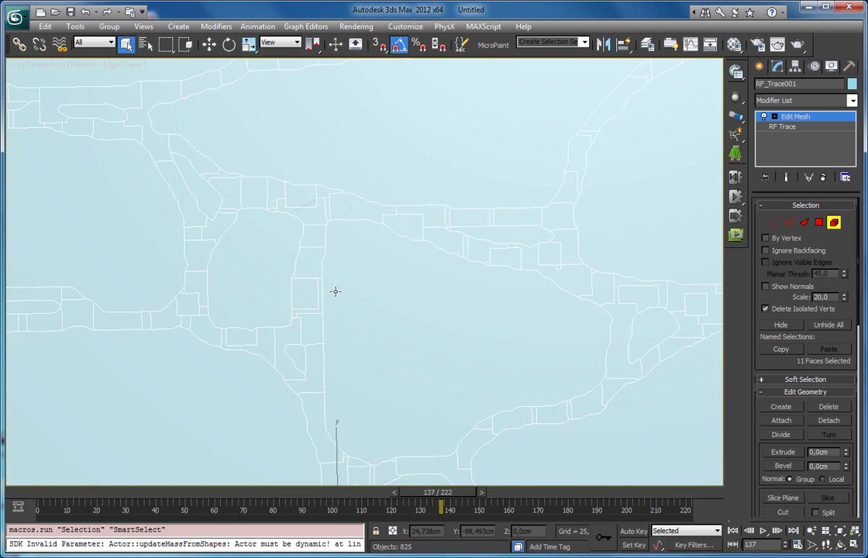
Leave element selection and delete the Edit Mesh modifier from the trace
scroll(343, 297, "down", 10)
middle_click_drag(254, 310, 272, 275, "alt")
left_click(834, 222)
middle_click_drag(595, 312, 552, 266, "alt")
left_click(823, 177)
middle_click_drag(403, 234, 431, 247, "alt")
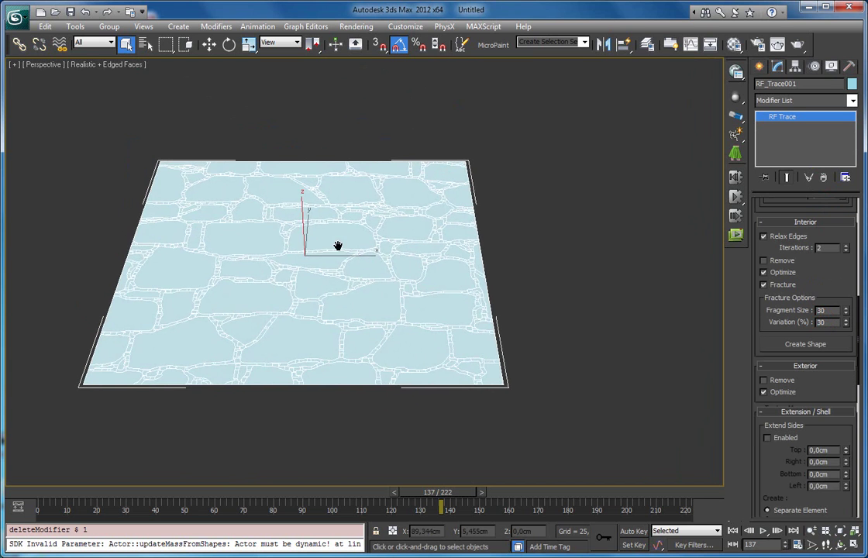
Set the interior fracture Variation to 100 % and turn off Fracture for the interior
scroll(341, 252, "up", 8)
double_click(826, 323)
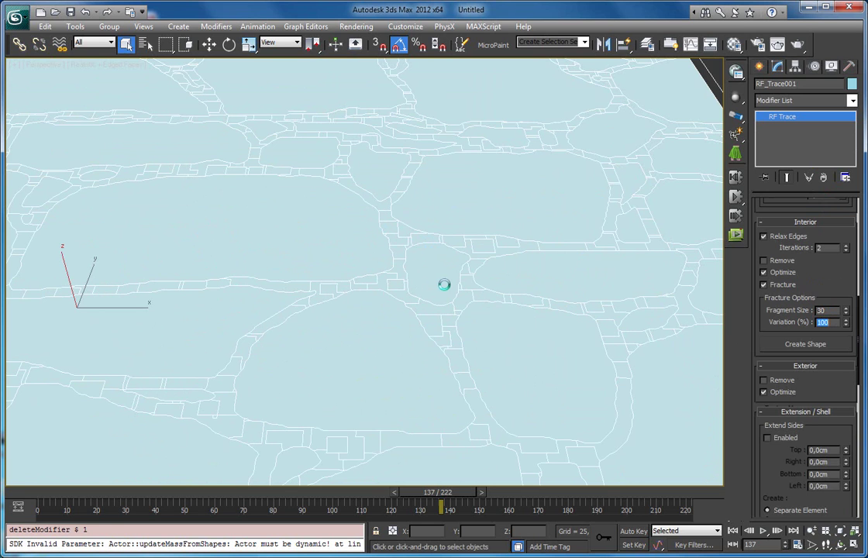
left_click_drag(756, 311, 755, 284)
middle_click_drag(366, 276, 425, 100, "alt")
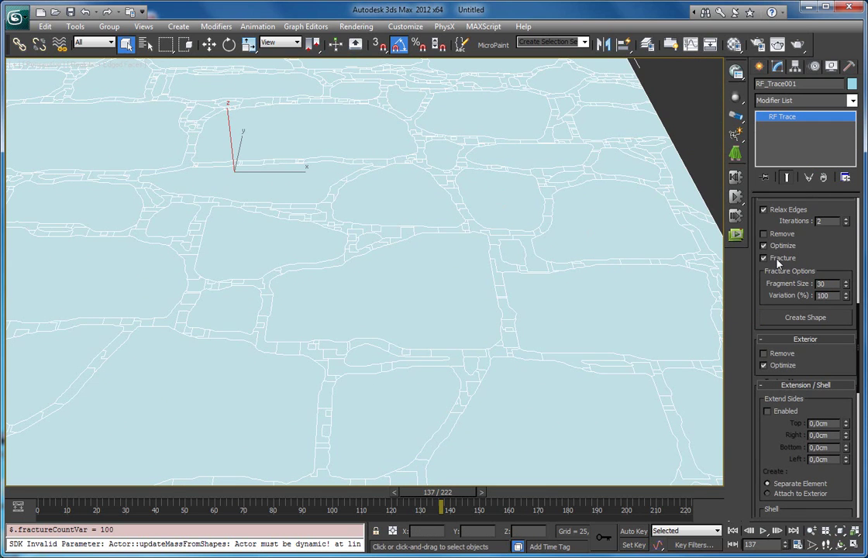
left_click(764, 258)
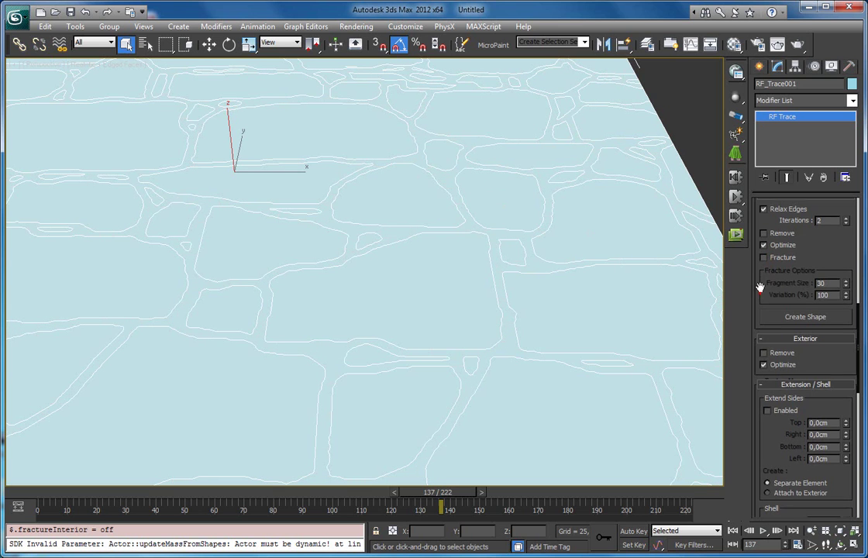
Examine the Extension / Shell settings and the flat traced wall as a whole
scroll(760, 293, "down", 3)
scroll(766, 322, "down", 1)
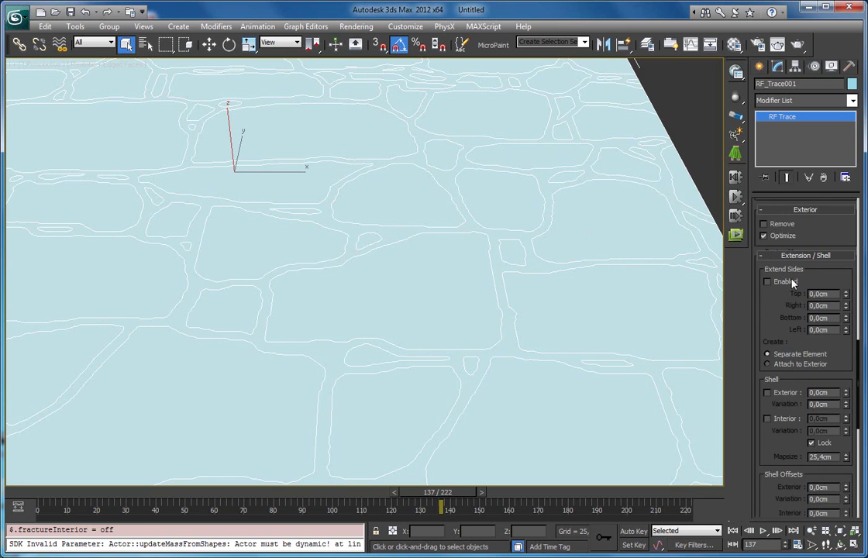
left_click_drag(765, 299, 785, 274)
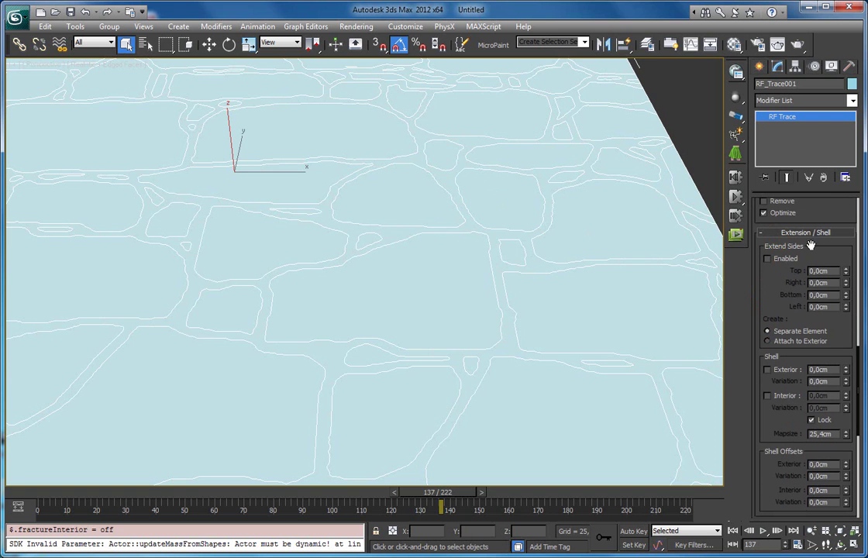
scroll(339, 219, "down", 6)
middle_click_drag(336, 320, 327, 298, "alt")
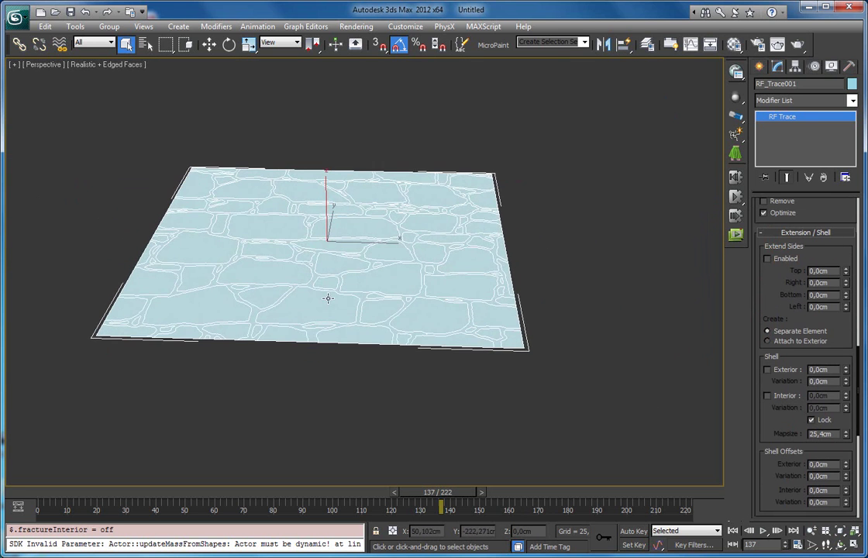
scroll(345, 304, "up", 4)
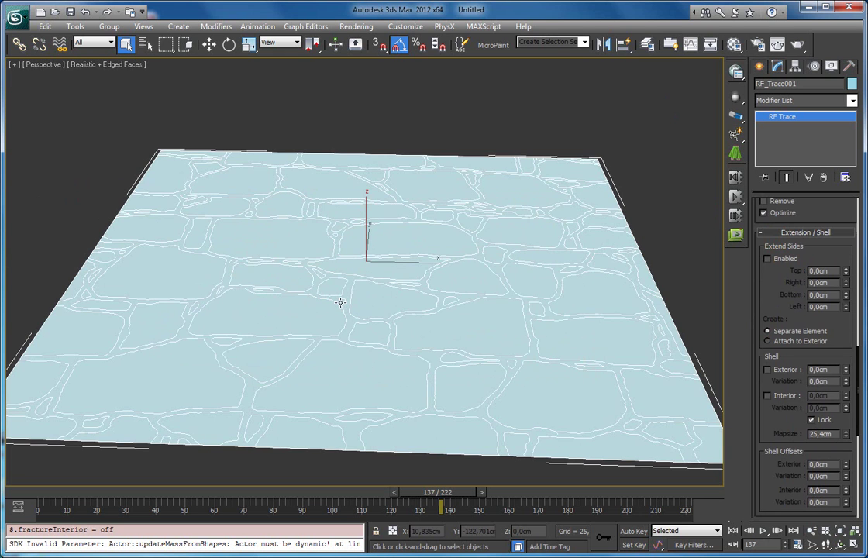
middle_click_drag(329, 304, 353, 240)
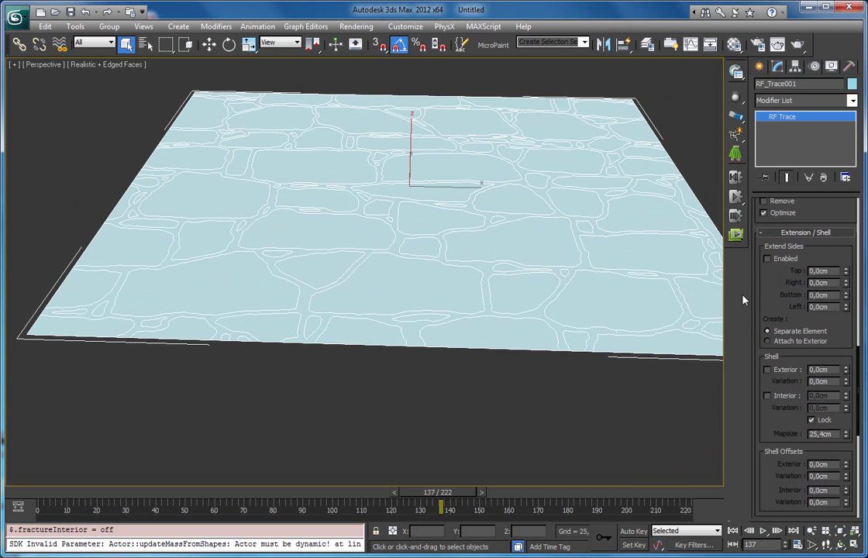
left_click_drag(761, 287, 750, 248)
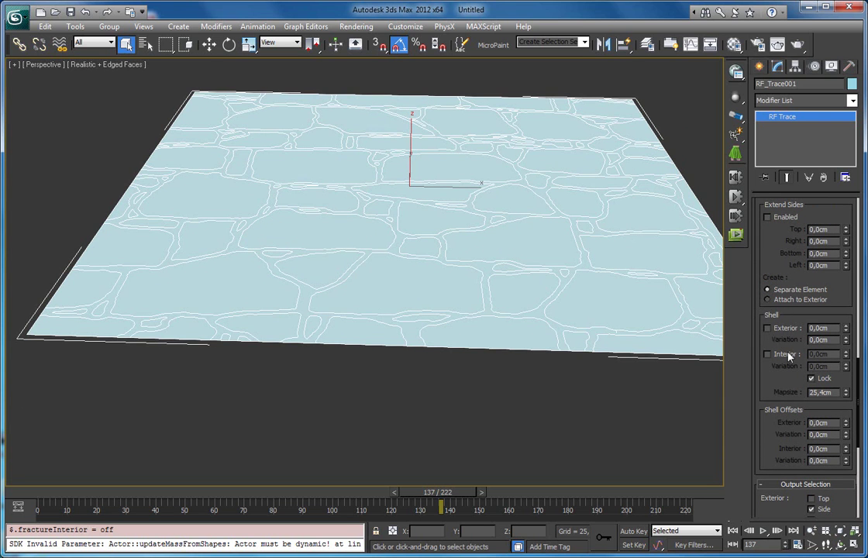
Enable the Exterior shell, set its amount to -24,486 cm, and inspect the thickened stones along the wall's front edge
middle_click_drag(574, 293, 538, 279)
scroll(570, 277, "up", 3)
middle_click_drag(629, 287, 547, 257)
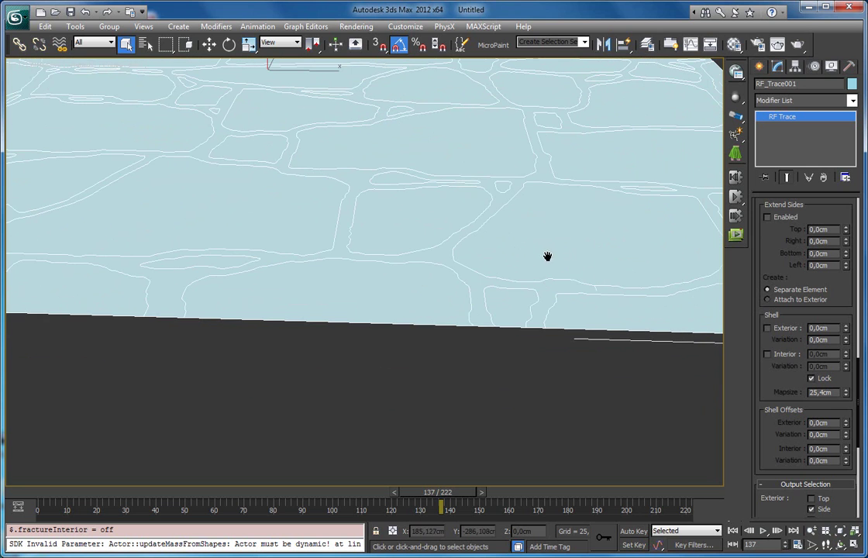
left_click(767, 329)
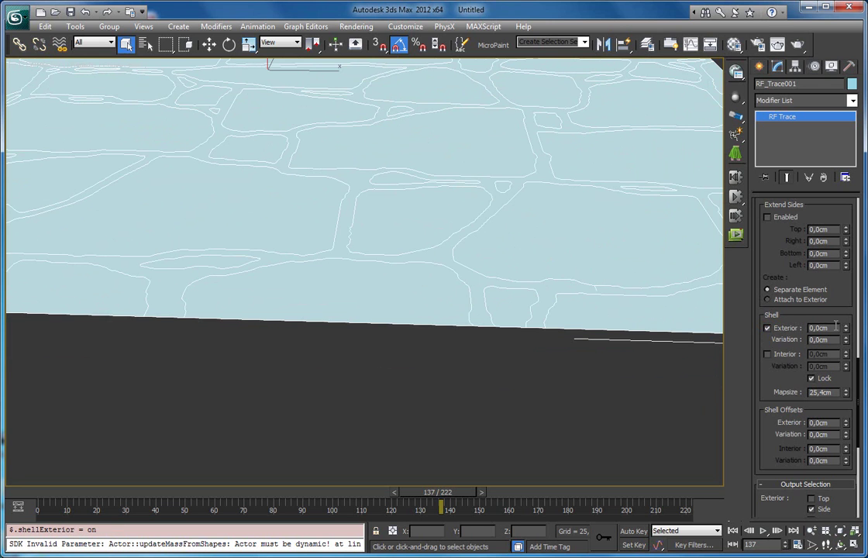
left_click_drag(846, 331, 846, 427)
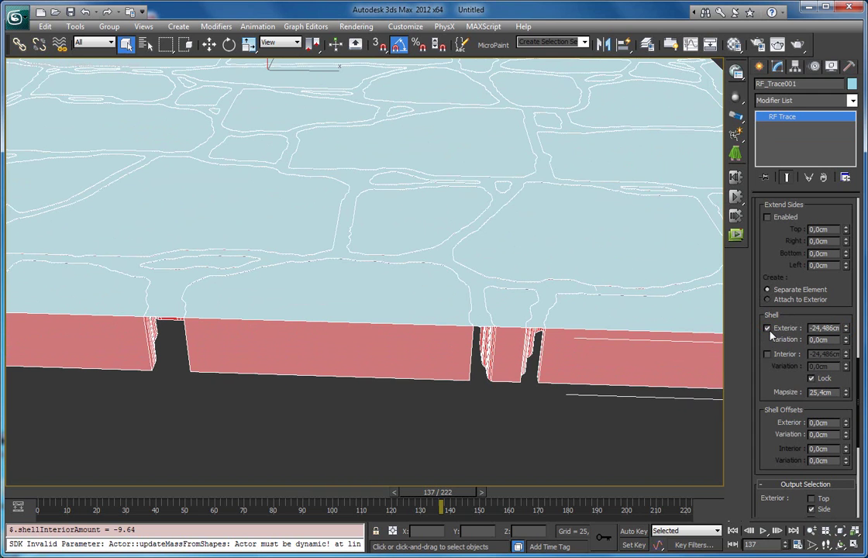
middle_click_drag(548, 269, 485, 126)
scroll(516, 201, "up", 4)
middle_click_drag(520, 210, 460, 243, "alt")
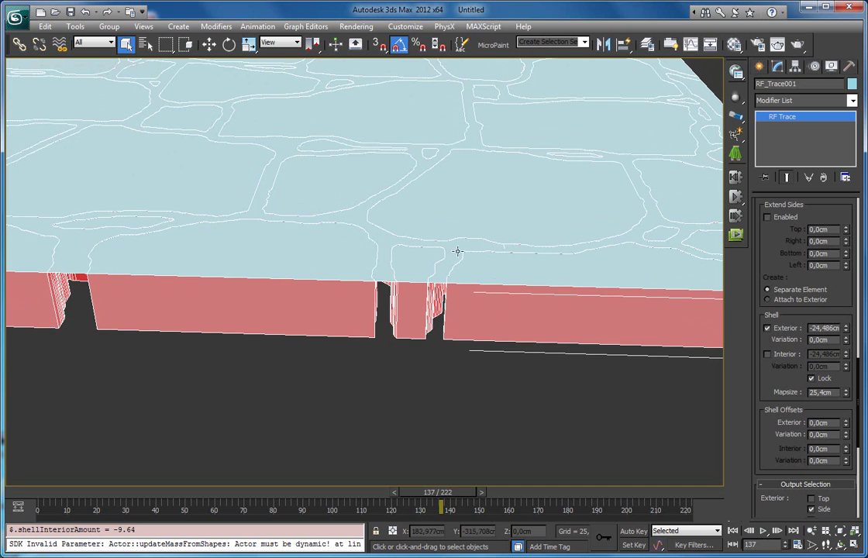
scroll(381, 293, "up", 5)
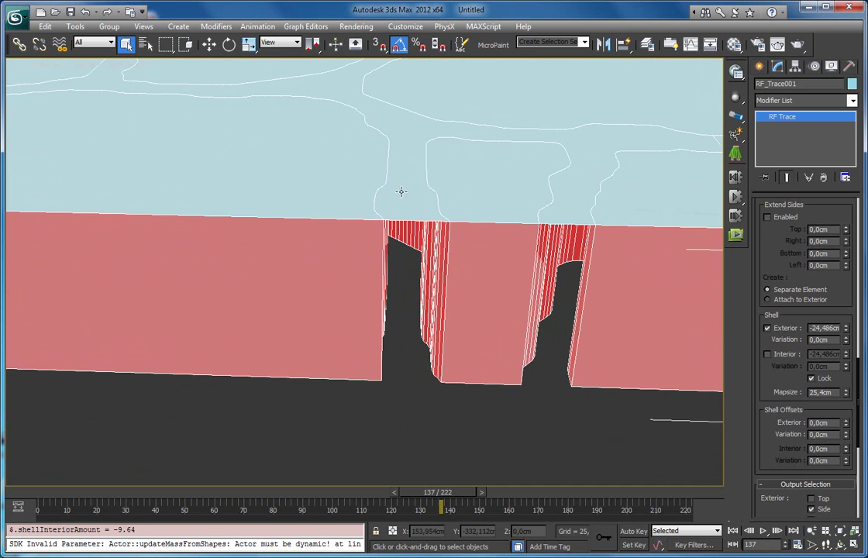
Enable the Interior shell on the trace and inspect the slab's front edge with and without edged faces and selection
middle_click_drag(398, 226, 381, 300, "alt")
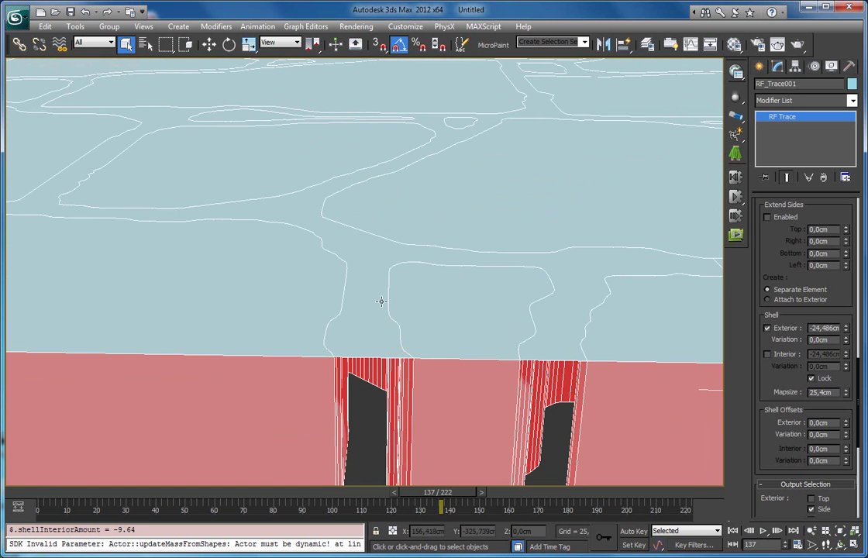
left_click(768, 354)
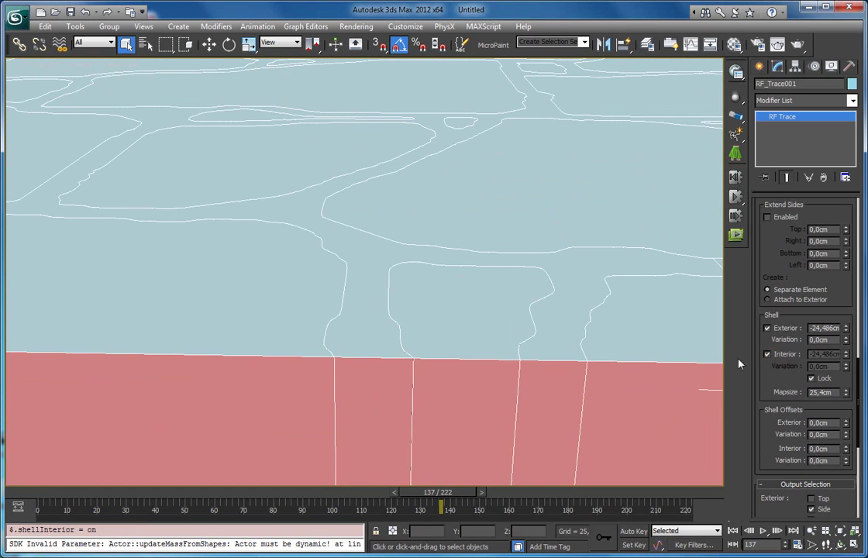
scroll(451, 281, "down", 5)
scroll(424, 261, "up", 6)
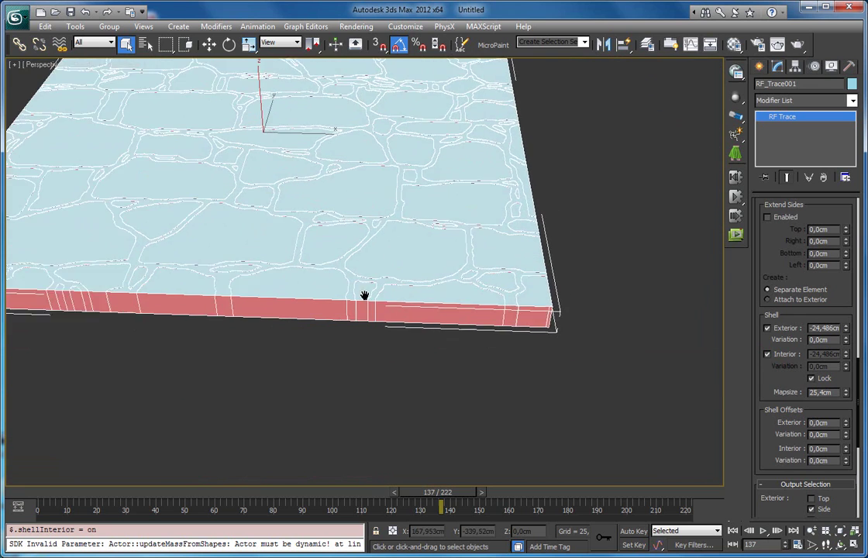
key("z")
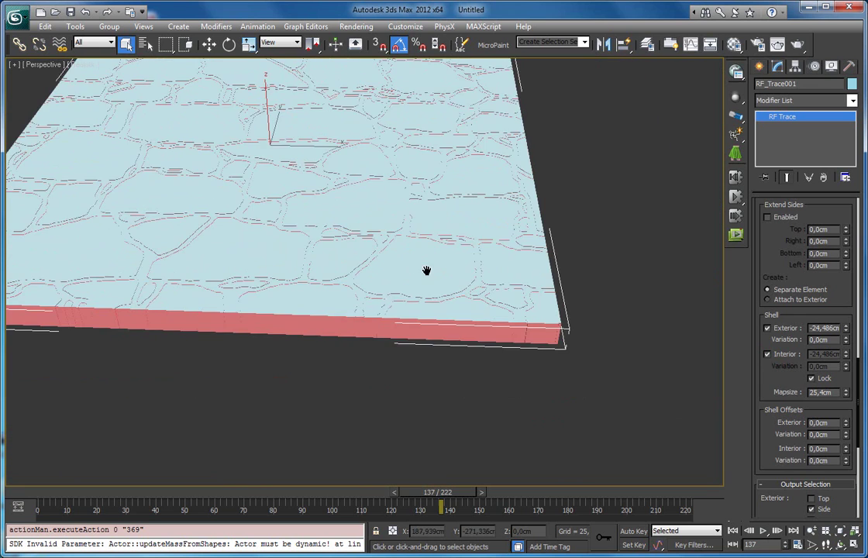
key("F4")
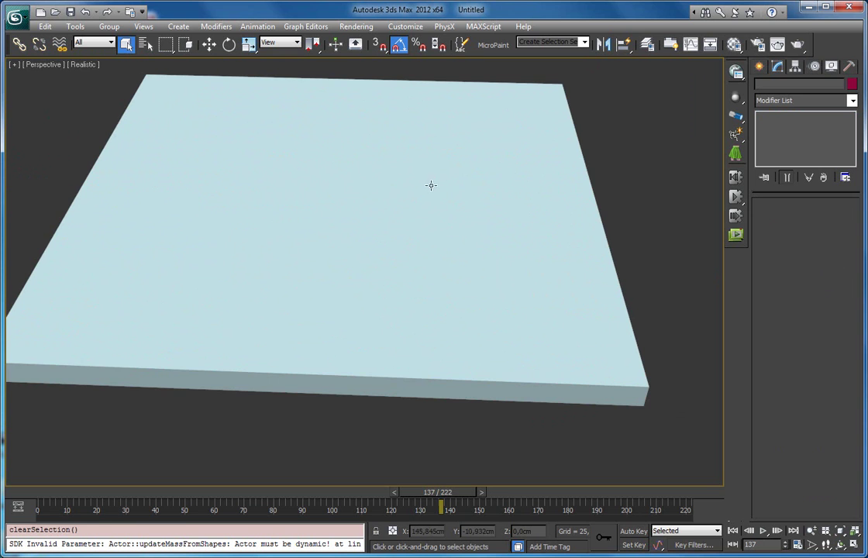
middle_click_drag(451, 252, 442, 211)
scroll(448, 223, "up", 6)
middle_click_drag(558, 311, 352, 153)
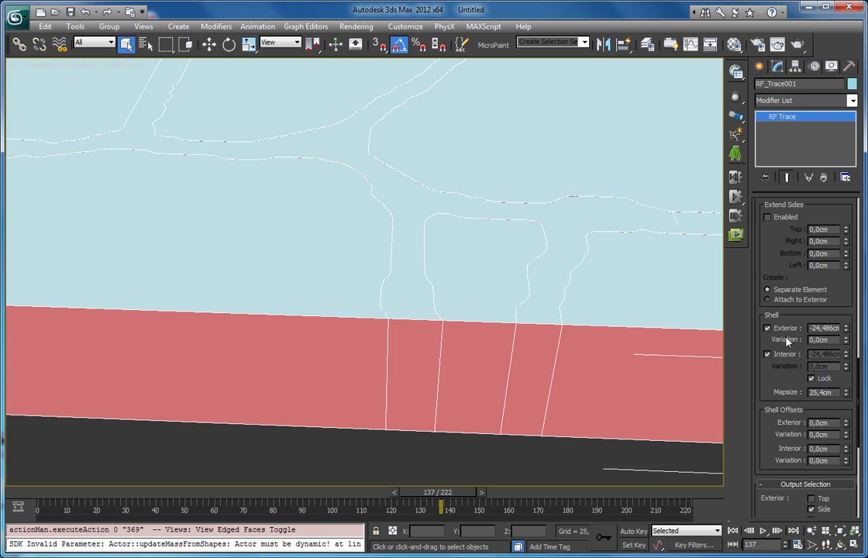
Set the Exterior shell amount to -38,932 cm while the Interior amount is locked to it
left_click_drag(846, 329, 829, 362)
scroll(467, 262, "down", 4)
middle_click_drag(467, 265, 465, 224)
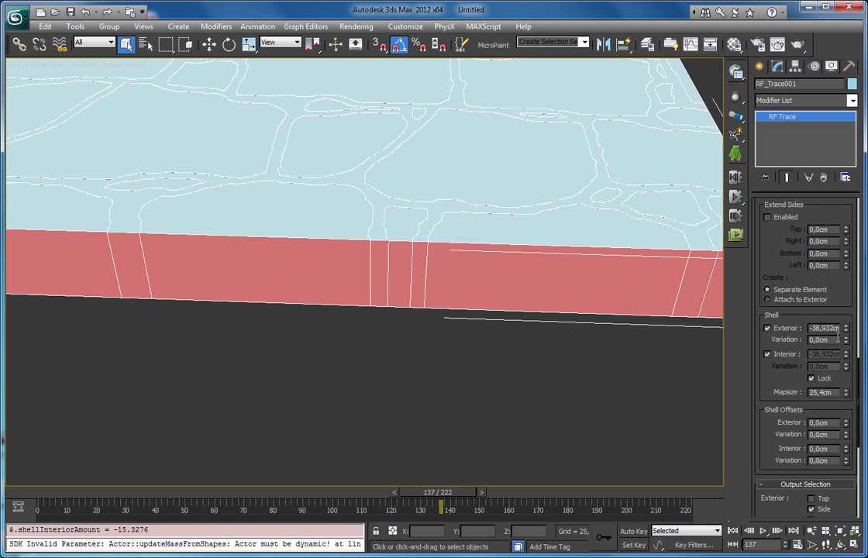
Unlock the shell amounts, set the Interior amount to -3,504 cm, and inspect the gaps along the front edge
left_click(814, 379)
scroll(516, 271, "up", 2)
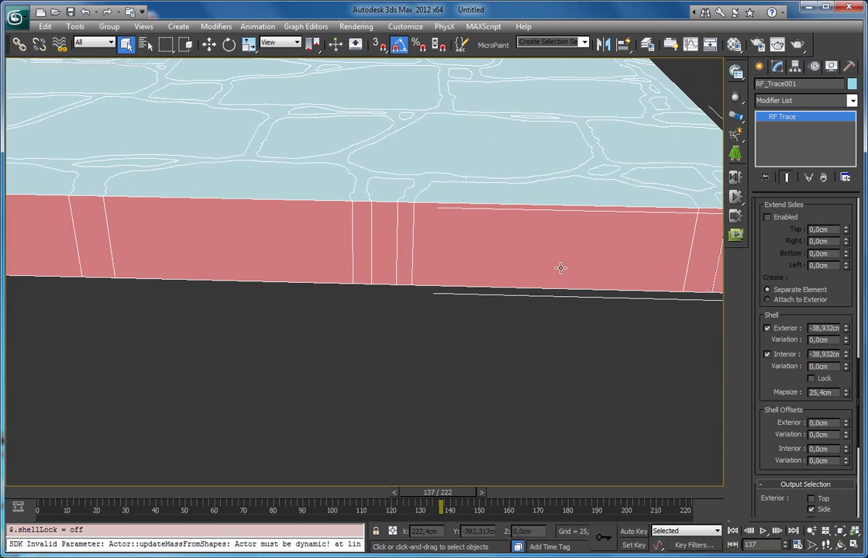
left_click_drag(846, 359, 842, 298)
middle_click_drag(521, 110, 505, 167)
scroll(506, 166, "up", 4)
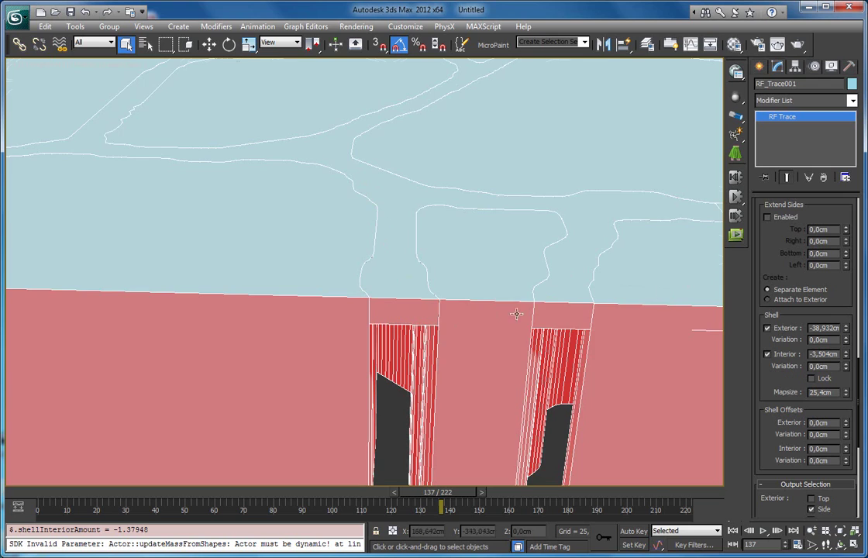
scroll(517, 314, "down", 5)
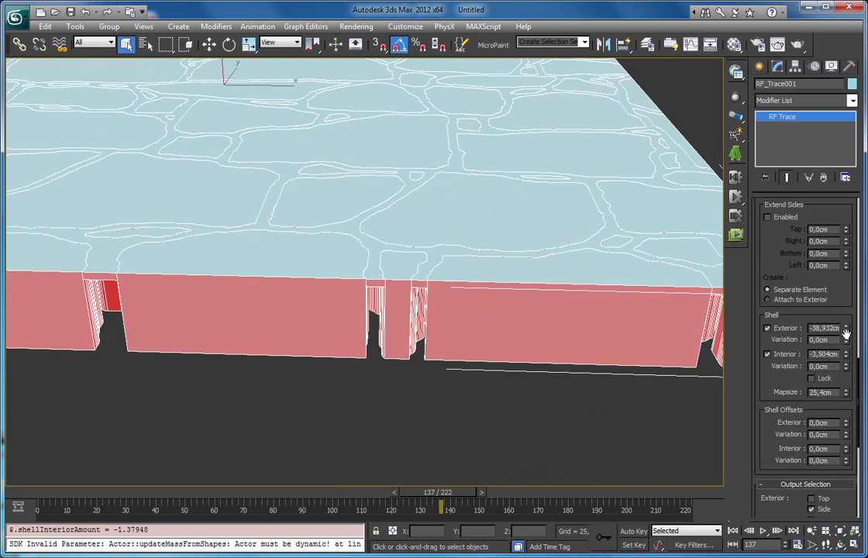
Set the Exterior shell Variation to 11,074 cm so the stones get different depths
key("shift+z")
key("shift+z")
key("shift+z")
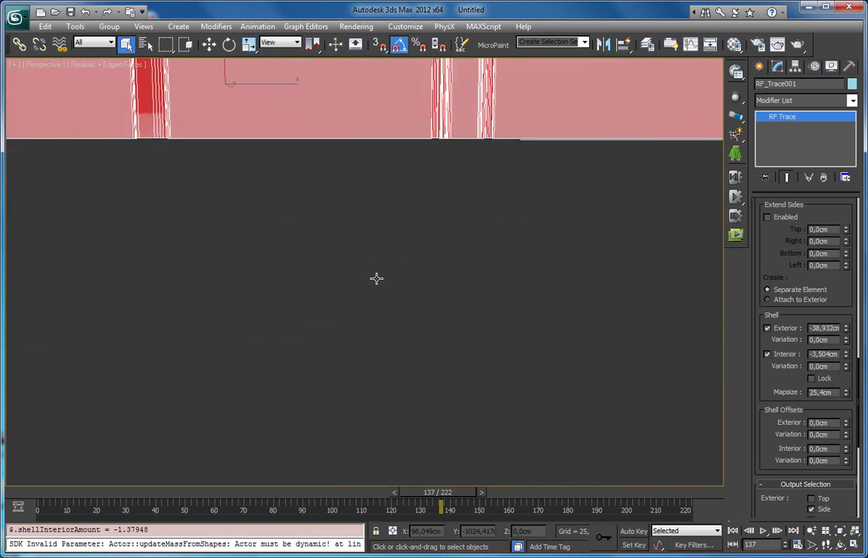
key("shift+z")
key("shift+z")
key("shift+z")
key("shift+z")
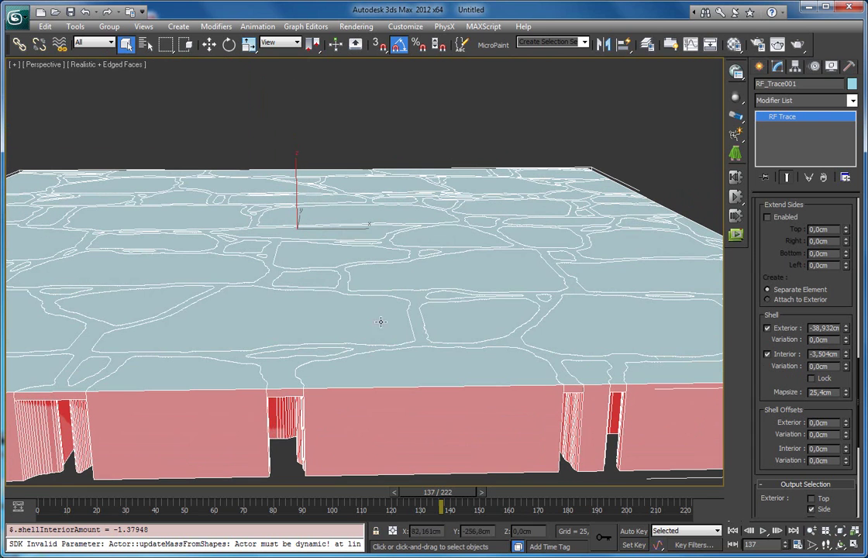
left_click_drag(845, 340, 832, 63)
scroll(397, 223, "down", 3)
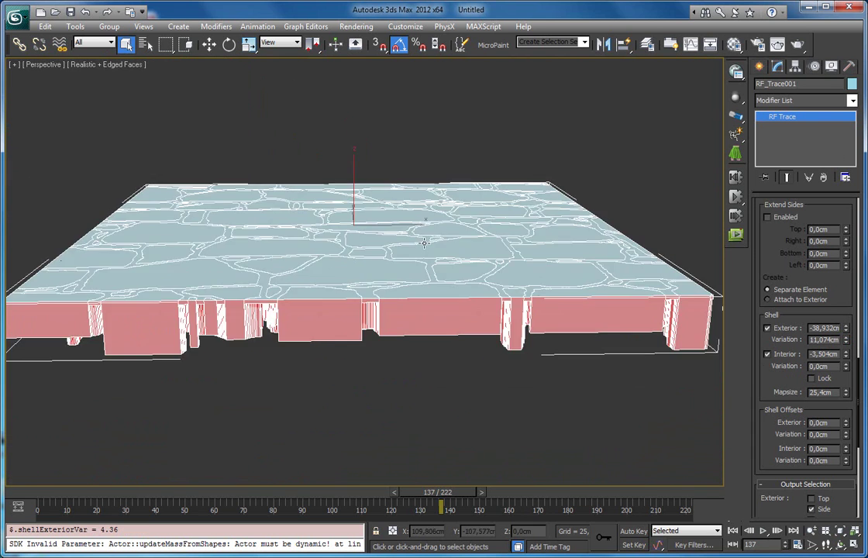
Turn off edged faces and view the side of the wall where the stones protrude unevenly
middle_click_drag(424, 242, 419, 214, "alt")
key("shift+z")
key("shift+z")
key("shift+z")
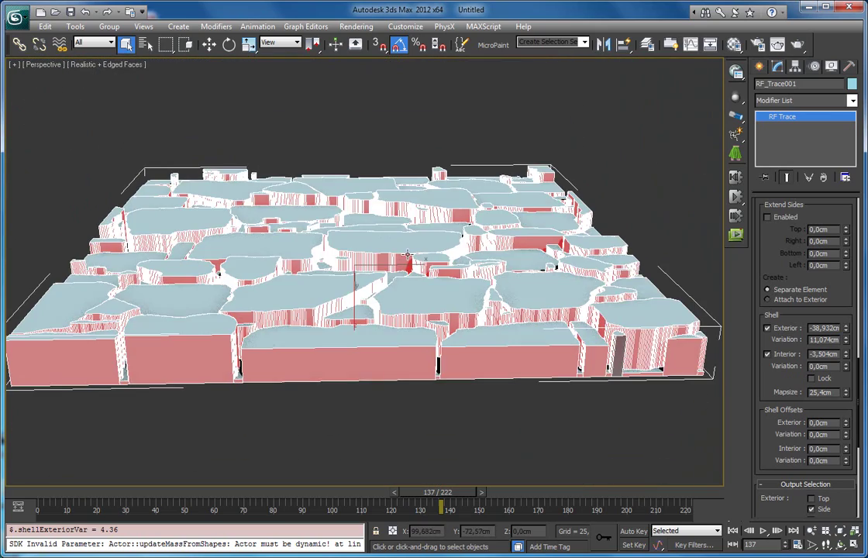
key("F4")
middle_click_drag(488, 205, 482, 224, "alt")
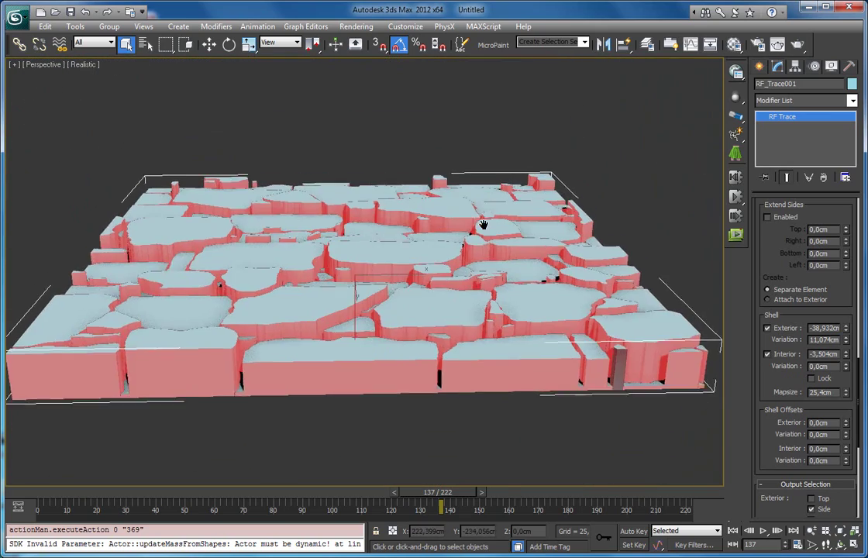
scroll(483, 223, "up", 3)
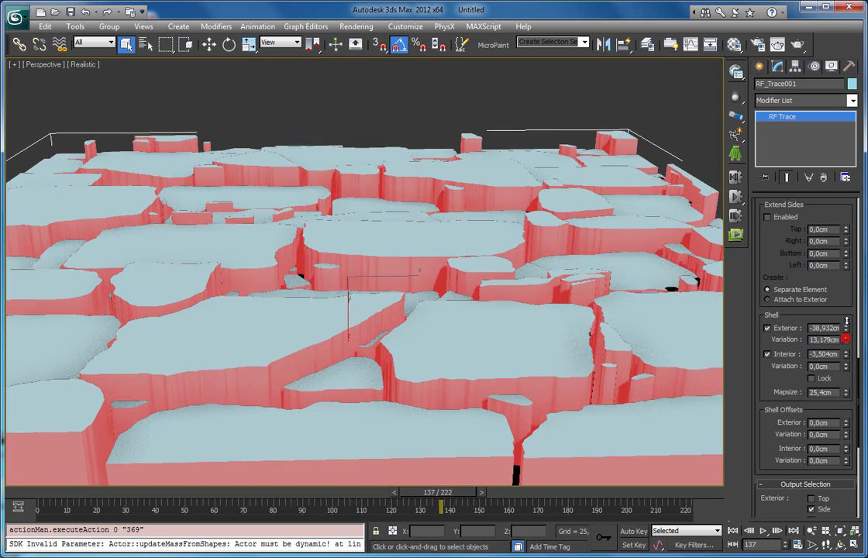
Examine the uneven stones and the thin interior layer between them from several angles around the wall
mouse_move(356, 260)
middle_mouse_down()
mouse_move(359, 231)
mouse_move(358, 258)
middle_mouse_up()
key("shift+z")
key("shift+z")
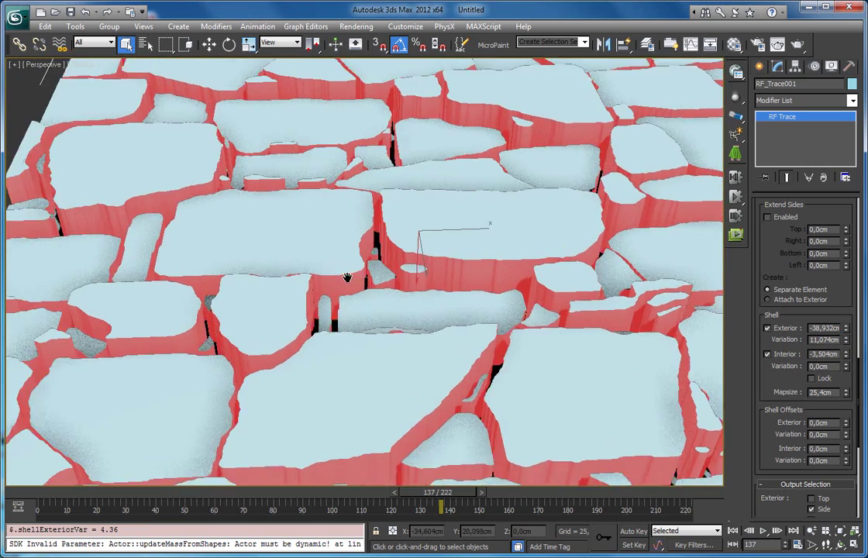
key("shift+z")
key("shift+z")
key("shift+z")
key("shift+z")
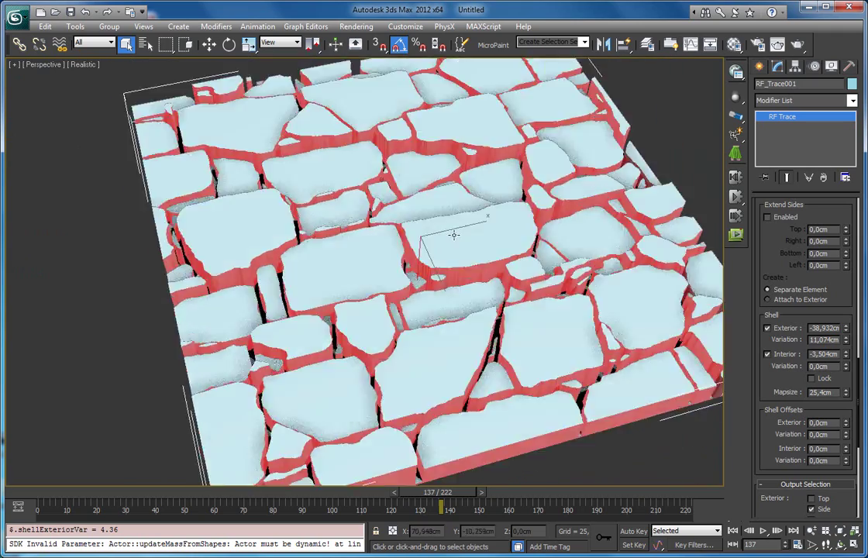
key("shift+z")
key("shift+z")
key("shift+z")
key("shift+z")
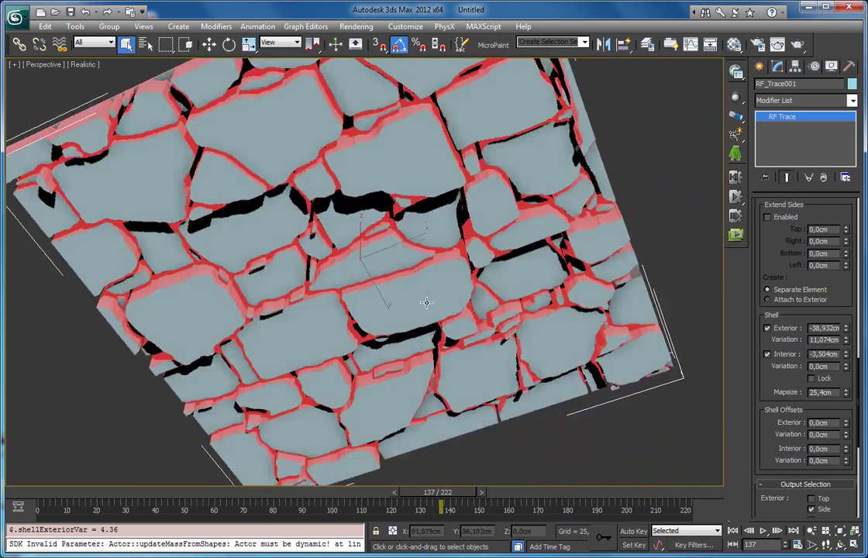
key("shift+z")
key("shift+z")
key("shift+z")
key("shift+z")
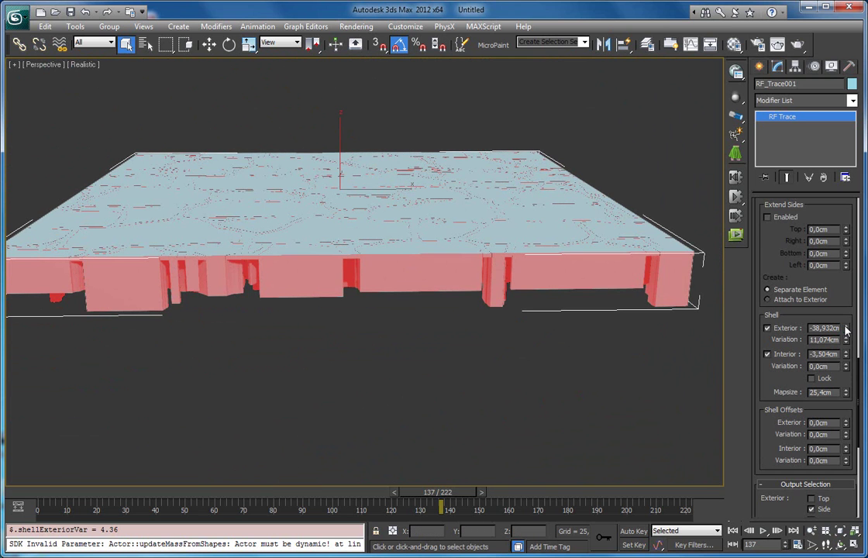
Try a positive Exterior shell amount of 16,351 cm, and set the amount to -39,571 cm
left_click_drag(846, 331, 802, 237)
middle_click_drag(515, 174, 529, 318, "alt")
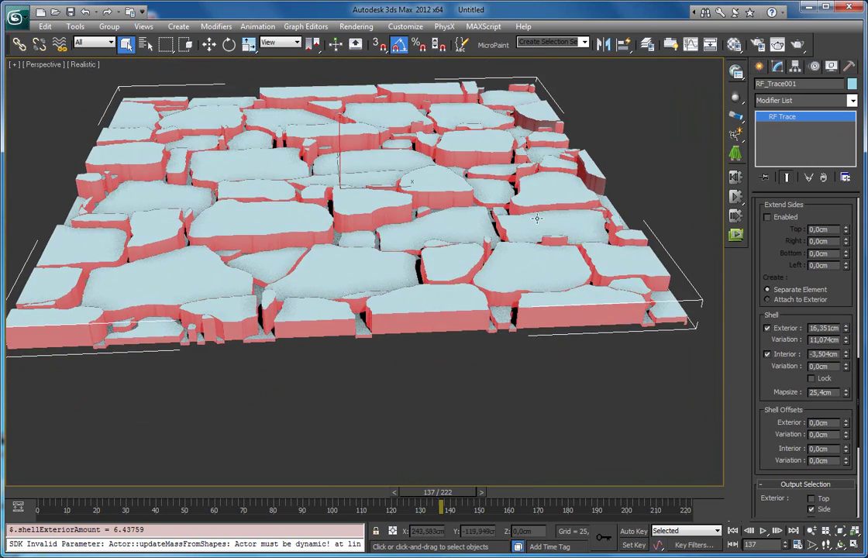
left_click_drag(847, 331, 833, 543)
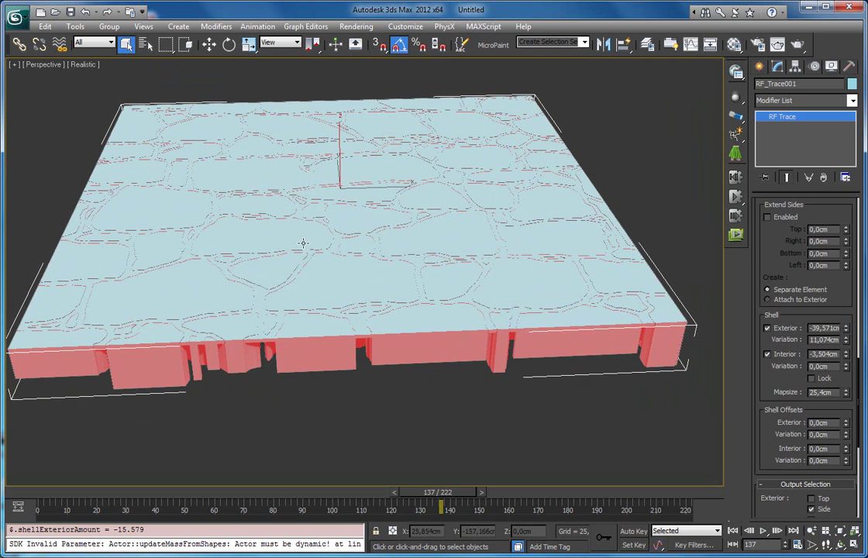
Deselect the trace to examine the wall without selection shading, and select it again
left_click(635, 164)
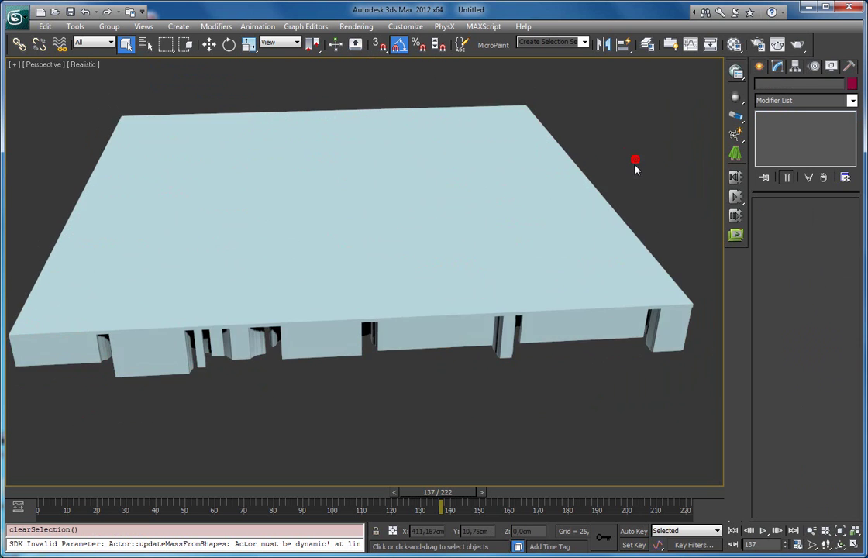
middle_click_drag(389, 210, 325, 300, "alt")
mouse_move(371, 327)
middle_mouse_down("alt")
mouse_move(413, 314)
mouse_move(370, 286)
mouse_move(380, 271)
middle_mouse_up("alt")
left_click(381, 270)
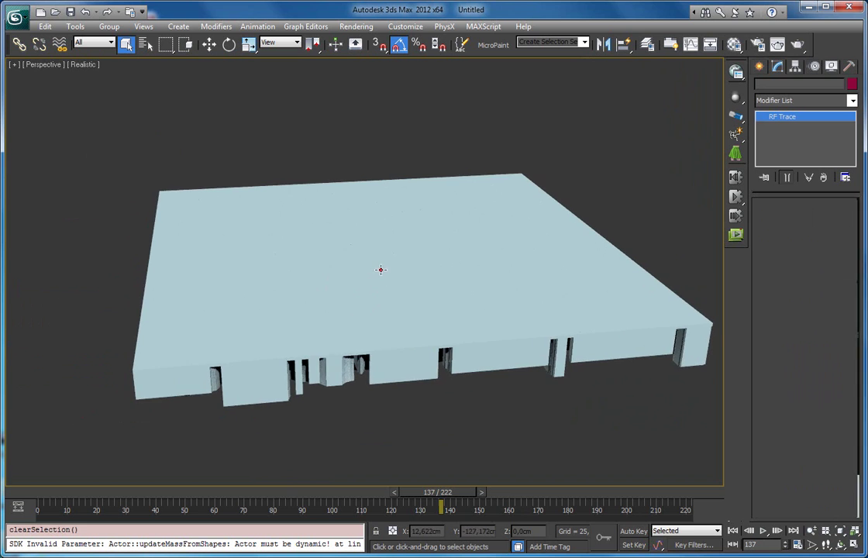
scroll(578, 264, "up", 3)
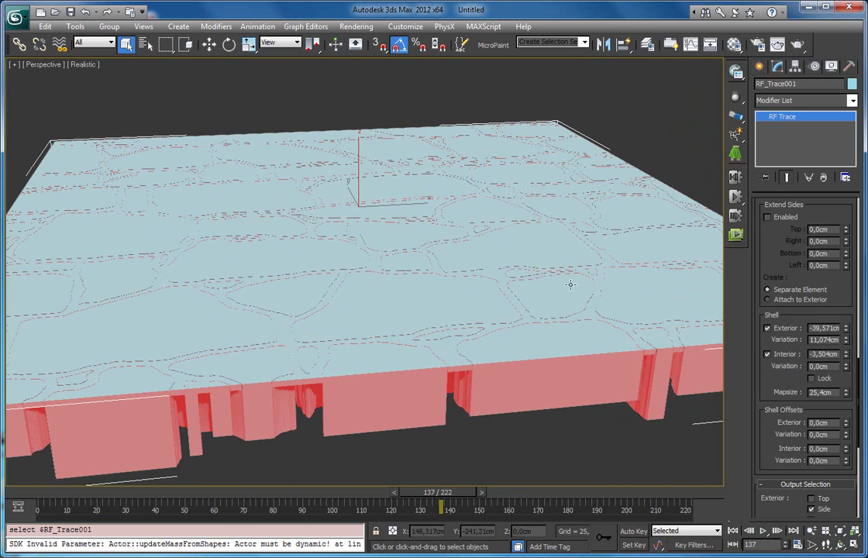
middle_click_drag(544, 298, 518, 258)
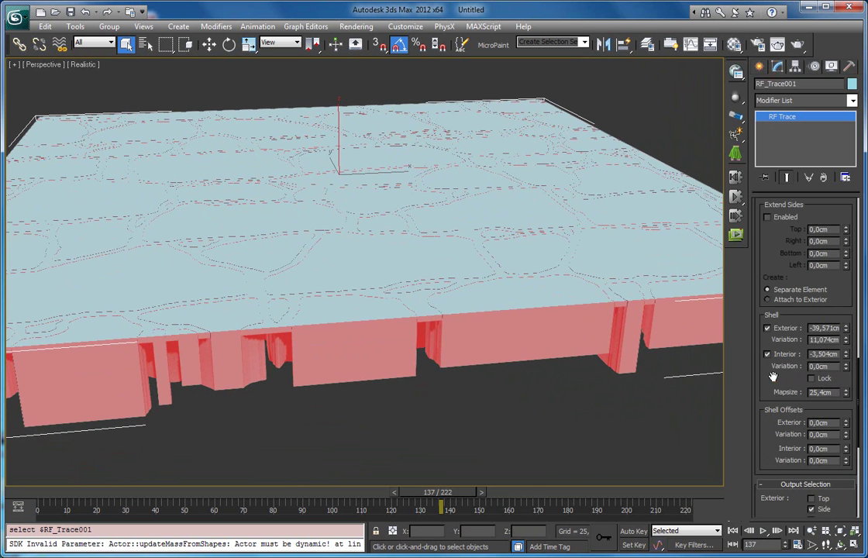
Try raising the Variation of the Interior shell
scroll(776, 376, "down", 1)
left_click_drag(824, 359, 738, 360)
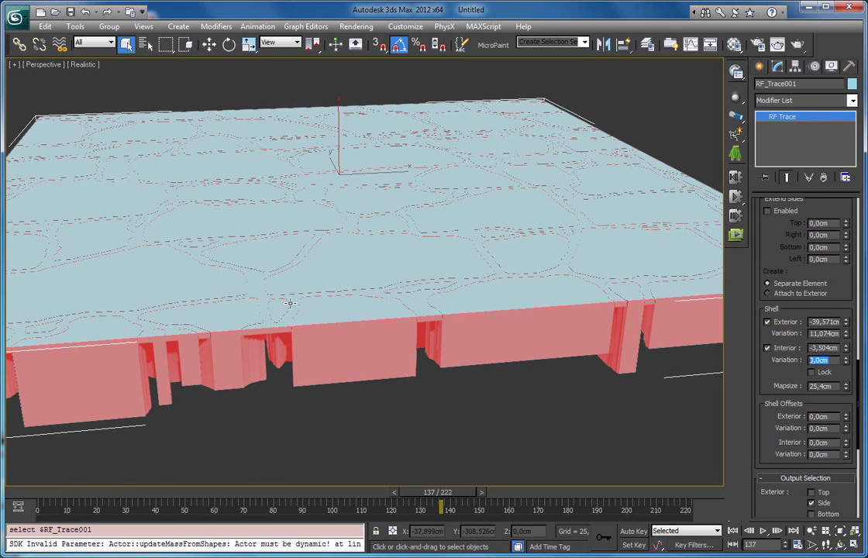
left_click_drag(848, 365, 826, 288)
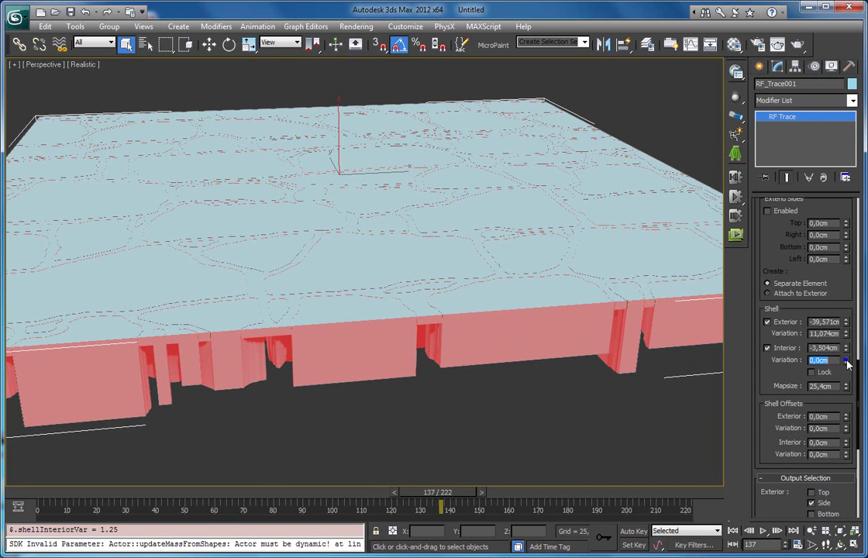
left_click_drag(779, 373, 781, 361)
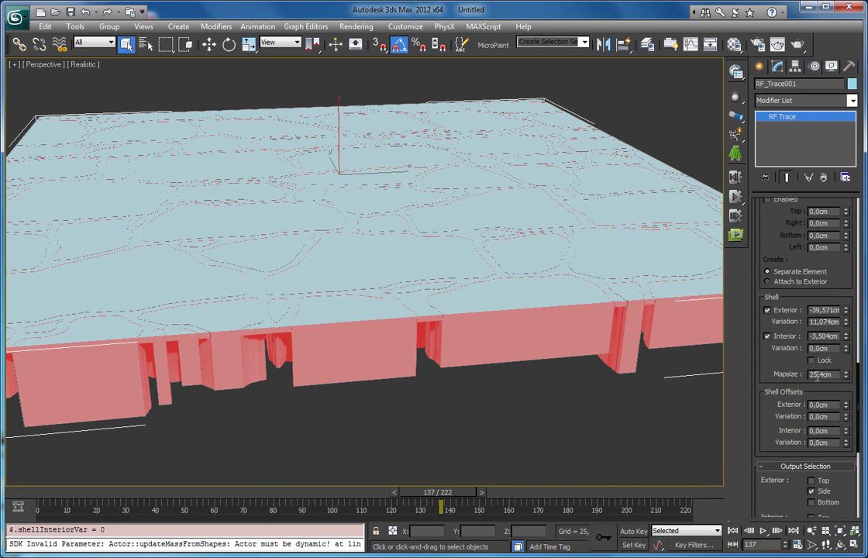
Add a Checker map to the diffuse color of the unused 04 - Default material
middle_click_drag(356, 224, 363, 221)
key("m")
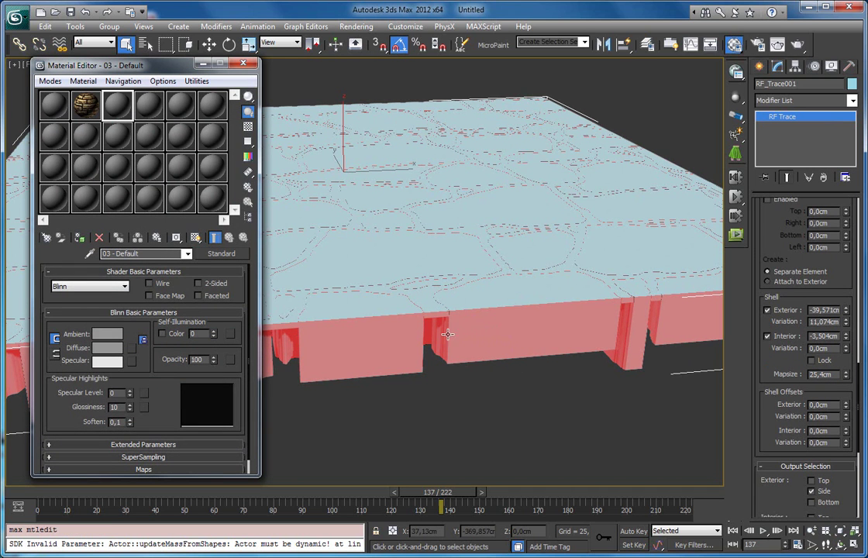
left_click(151, 107)
left_click(132, 349)
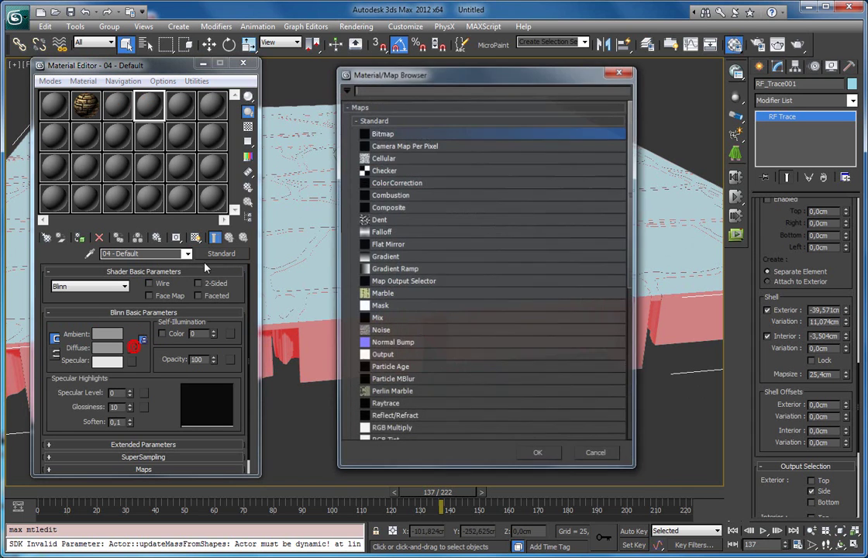
double_click(384, 170)
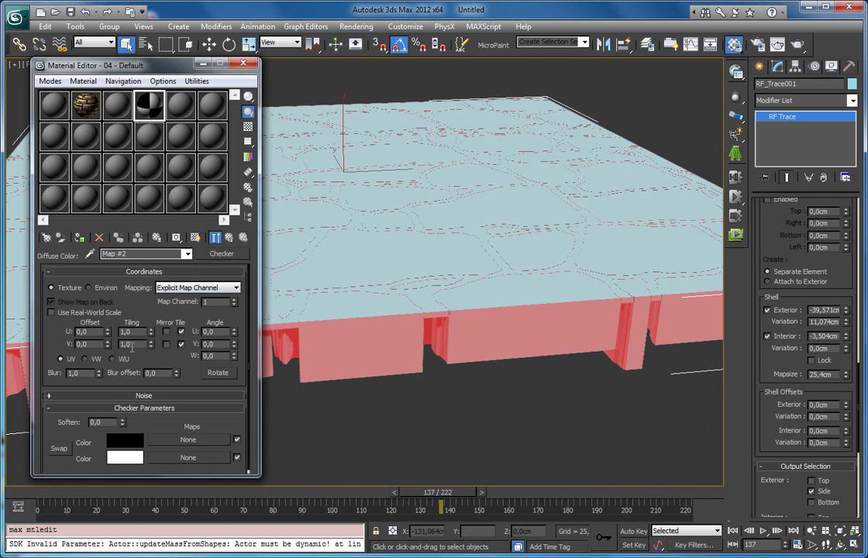
Set the Checker map's U and V tiling to 33
type("33")
left_click_drag(134, 345, 121, 343)
type("33")
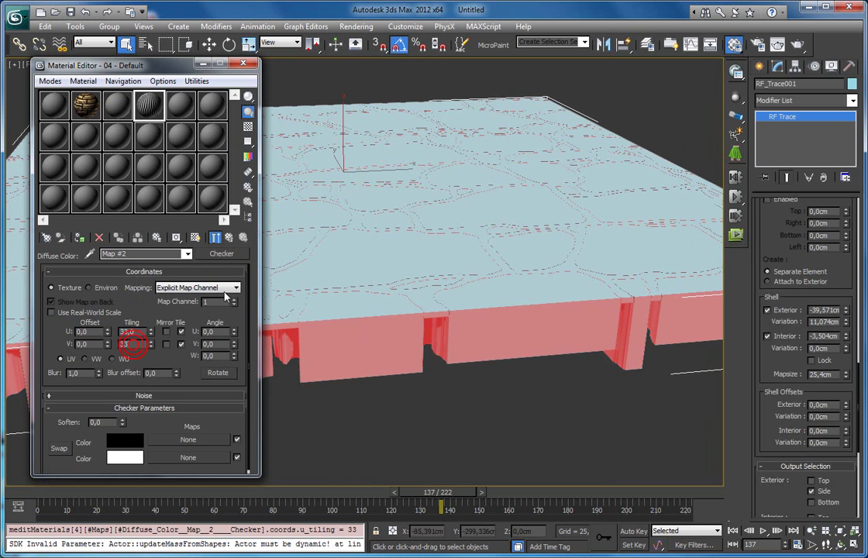
Return to the parent material, show its map in the viewport, and assign the material to the selected trace
left_click(232, 238)
left_click(197, 240)
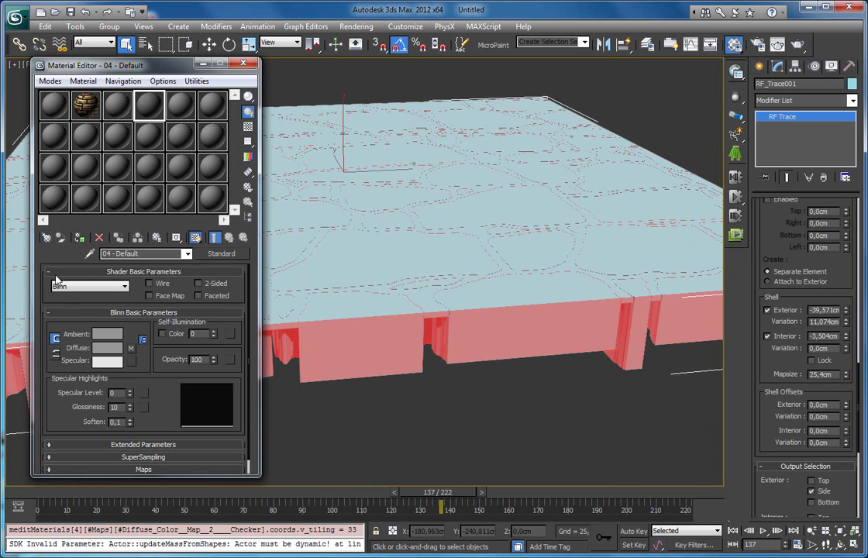
left_click(79, 238)
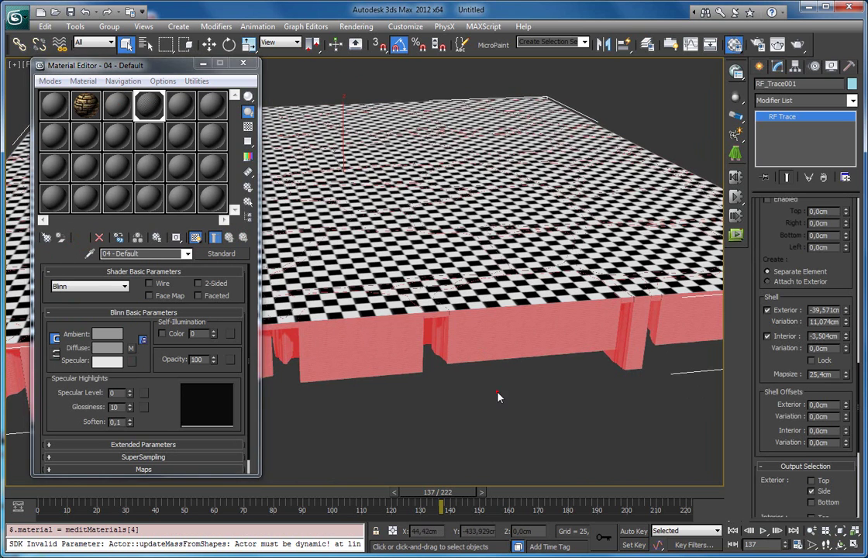
Set the shell Mapsize of the trace to 608,433 cm so the checker squares on the sides become large
left_click(500, 397)
scroll(461, 322, "up", 3)
scroll(461, 322, "up", 5)
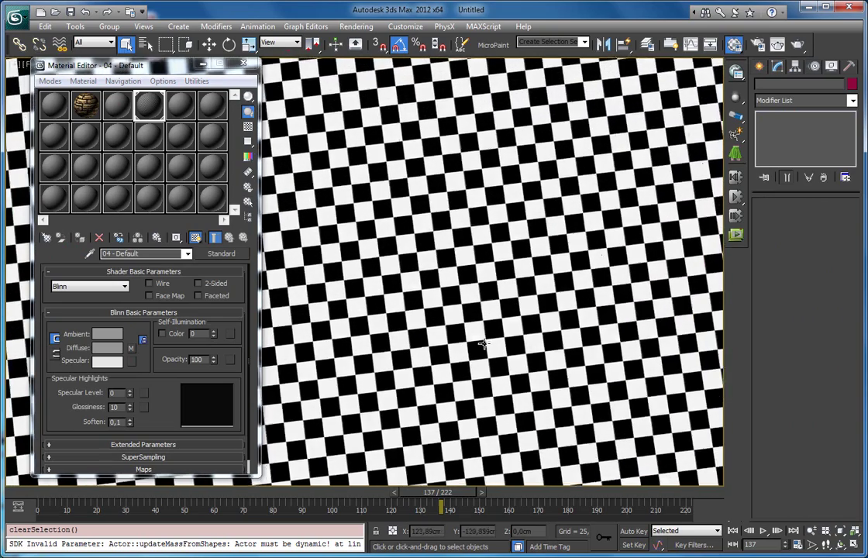
scroll(425, 321, "down", 3)
middle_click_drag(407, 301, 427, 305, "alt")
left_click(405, 309)
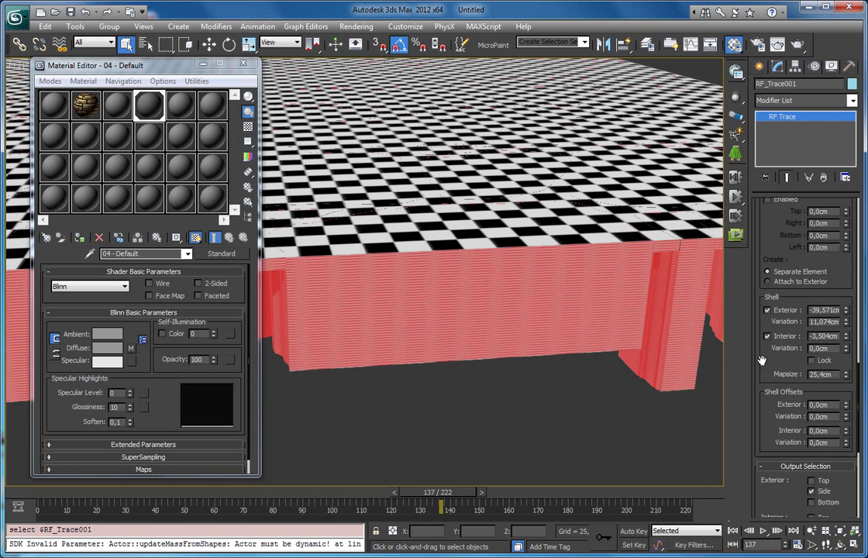
left_click_drag(762, 360, 762, 318)
left_click_drag(846, 334, 842, 0)
mouse_move(591, 469)
middle_mouse_down("alt")
mouse_move(578, 420)
mouse_move(582, 462)
middle_mouse_up("alt")
left_click_drag(846, 332, 590, 250)
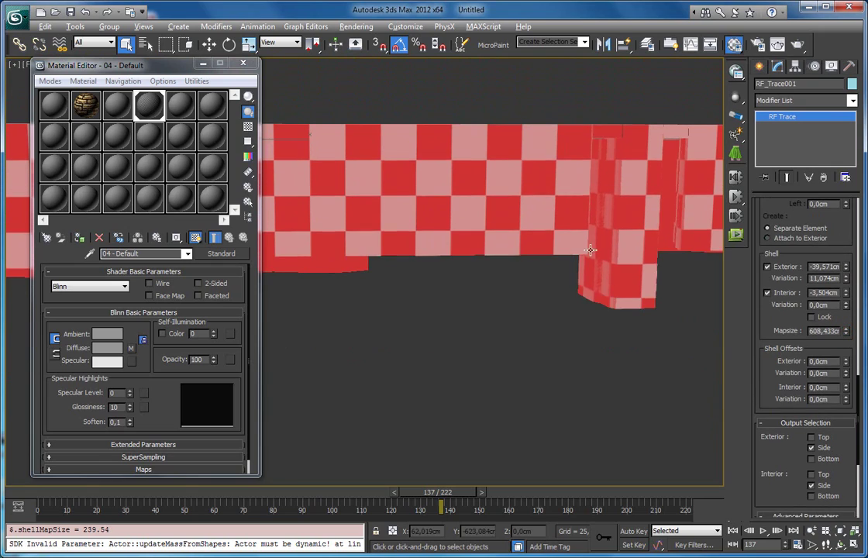
Assign the plain 03 - Default material to the trace and close the Material Editor
middle_click_drag(591, 250, 612, 281, "alt")
scroll(612, 281, "down", 2)
left_click(678, 64)
scroll(628, 207, "down", 4)
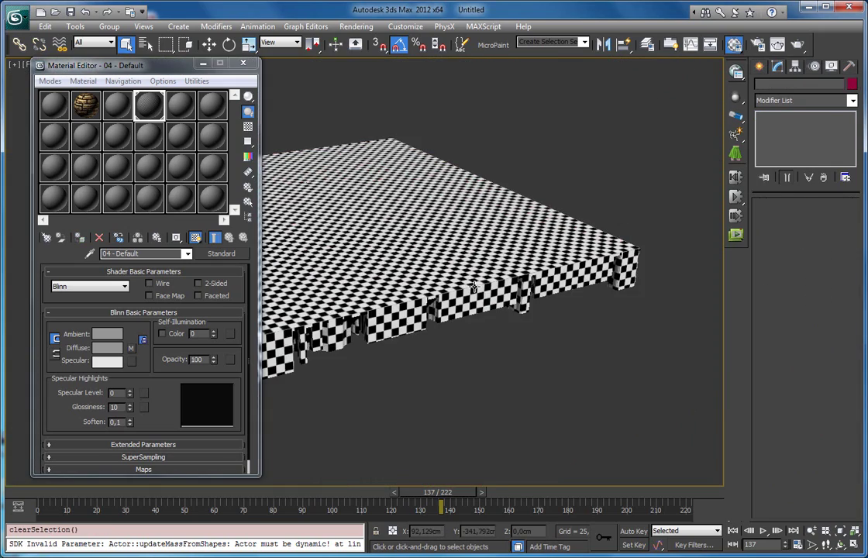
left_click(475, 287)
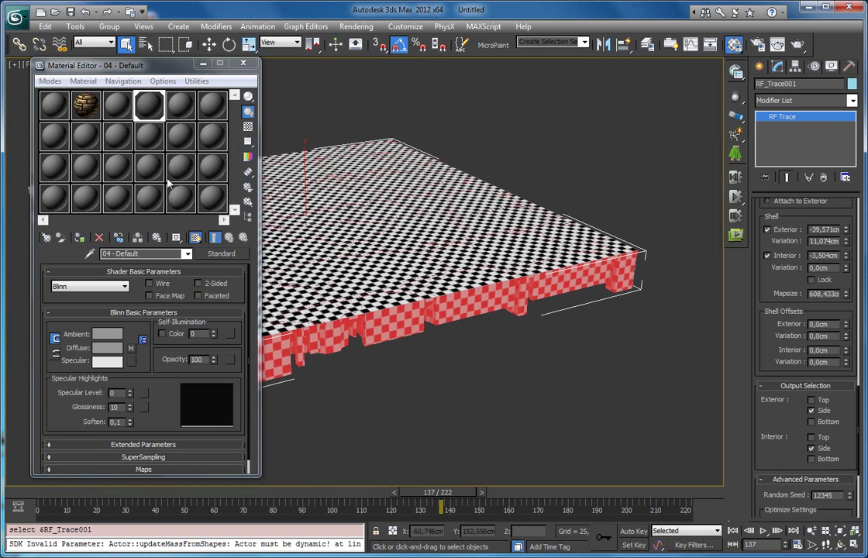
left_click(117, 104)
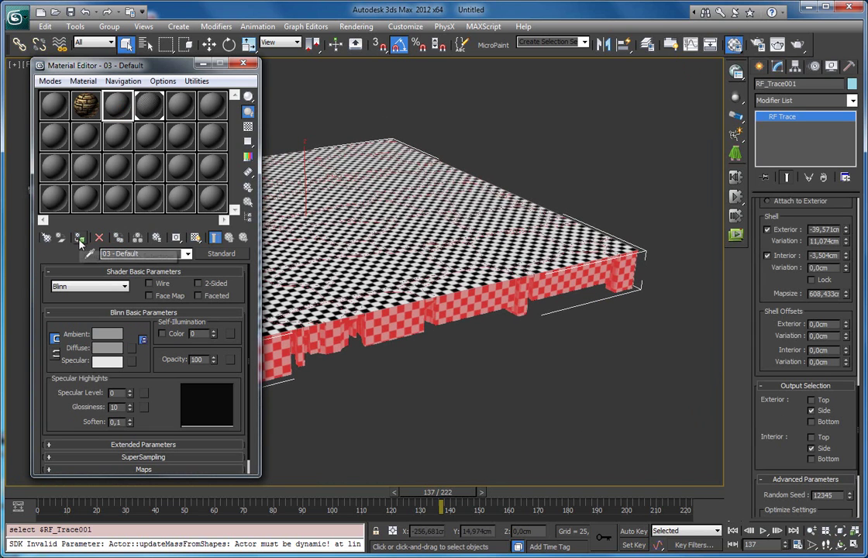
left_click(79, 237)
left_click(244, 64)
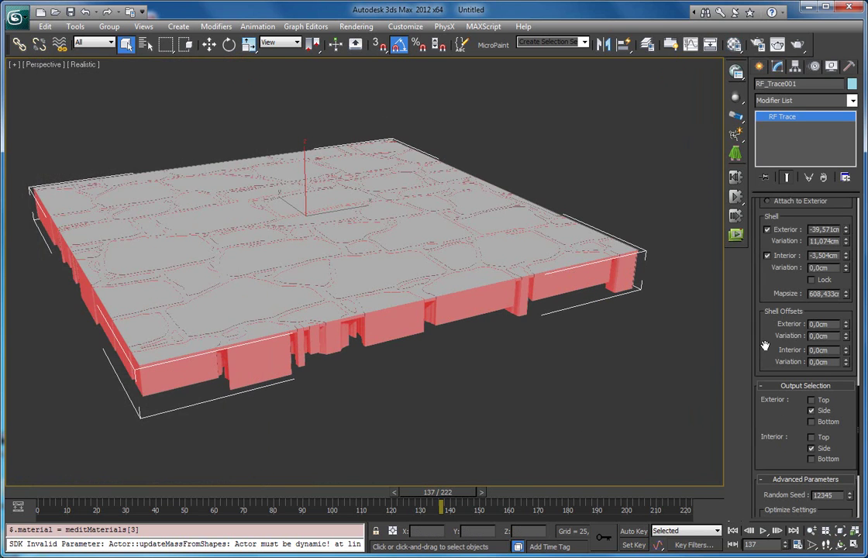
Render the perspective view of the trace's surface and close the render window
left_click_drag(765, 343, 761, 392)
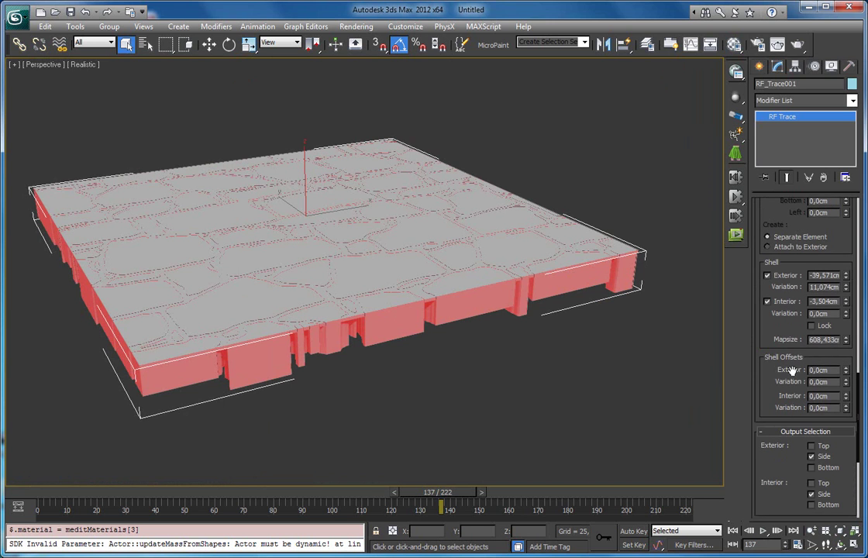
left_click_drag(763, 372, 762, 349)
scroll(525, 281, "up", 6)
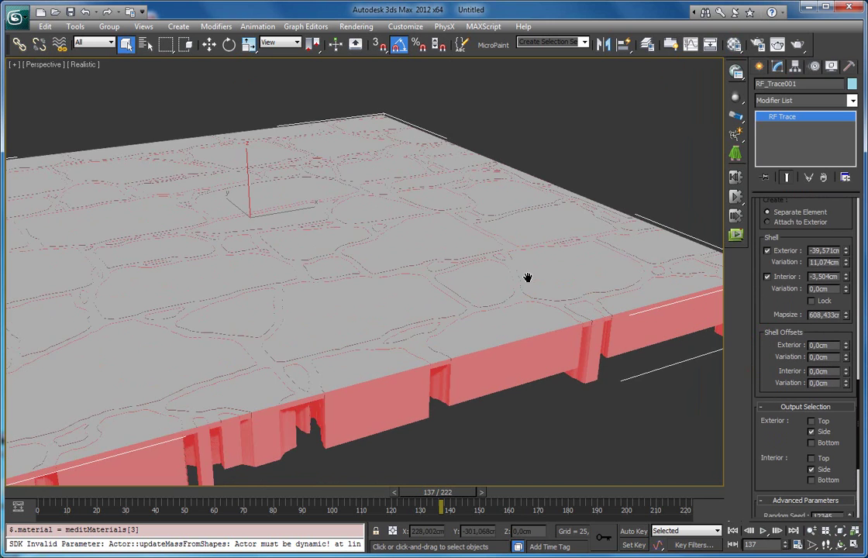
middle_click_drag(317, 287, 230, 224, "alt")
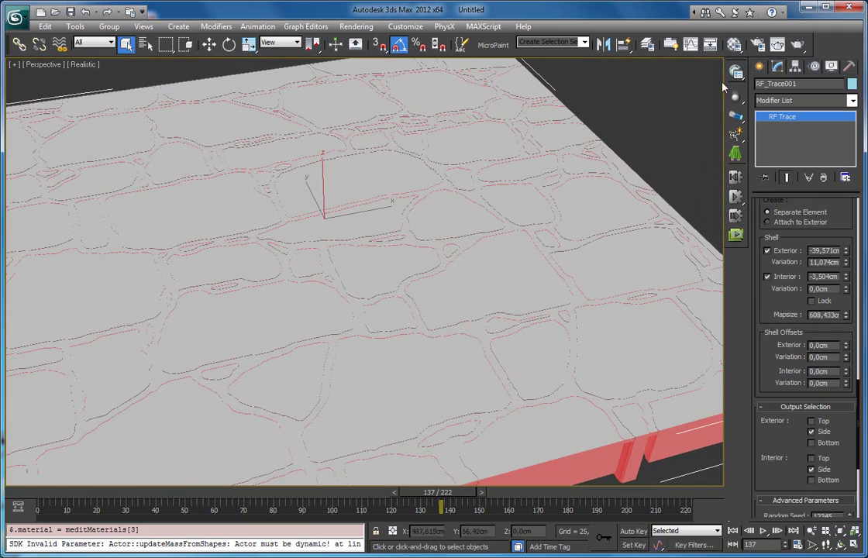
left_click(797, 45)
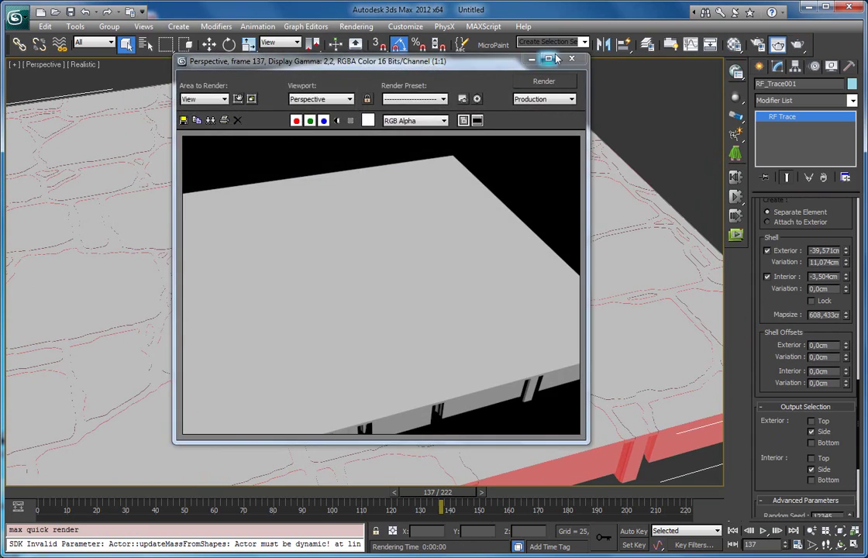
left_click(565, 58)
Set the Exterior shell offset to 6,401 cm and its Variation to 5,232 cm
left_click_drag(761, 368, 762, 343)
middle_click_drag(363, 345, 409, 305)
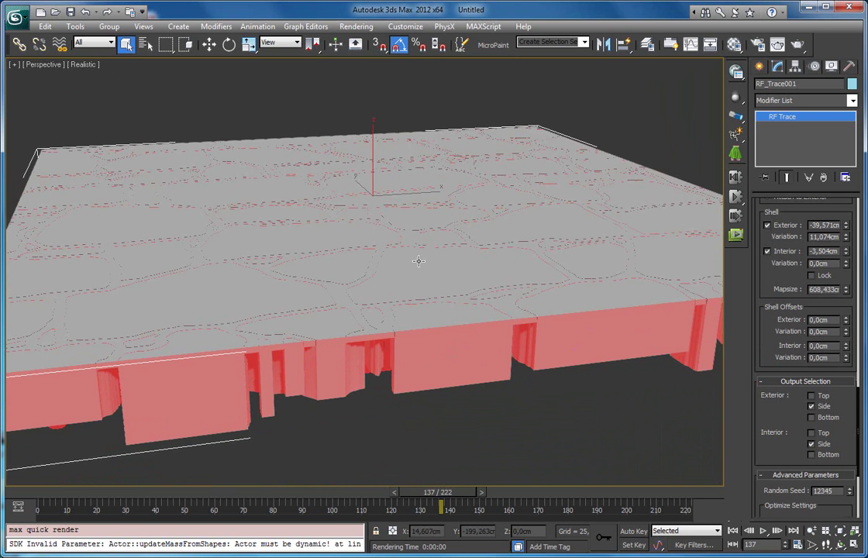
left_click_drag(846, 322, 769, 321)
middle_click_drag(522, 252, 489, 193)
left_click_drag(850, 333, 838, 206)
middle_click_drag(343, 120, 362, 138, "alt")
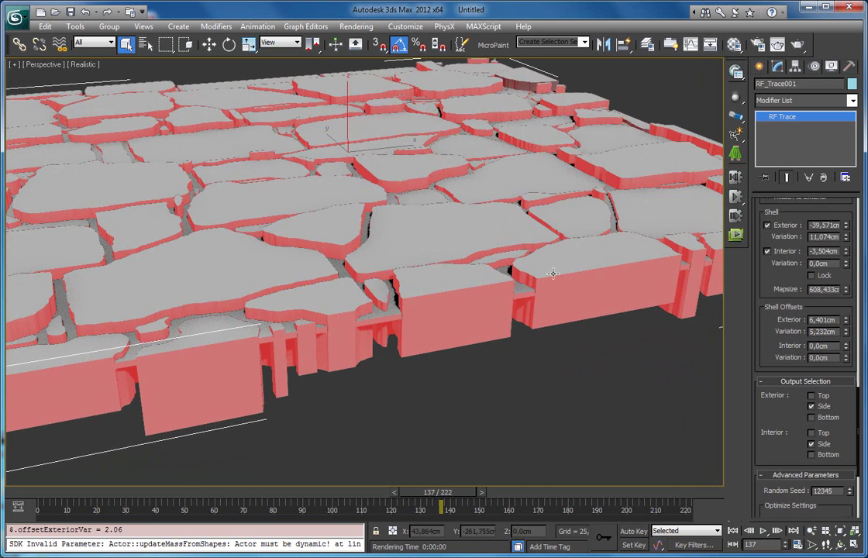
Rotate the trace so that it stands upright like a wall
left_click(692, 107)
scroll(540, 135, "down", 5)
middle_click_drag(540, 136, 482, 185, "alt")
scroll(496, 213, "up", 4)
middle_click_drag(504, 226, 482, 225, "alt")
middle_click_drag(482, 225, 487, 277)
left_click(448, 229)
scroll(435, 238, "down", 3)
key("e")
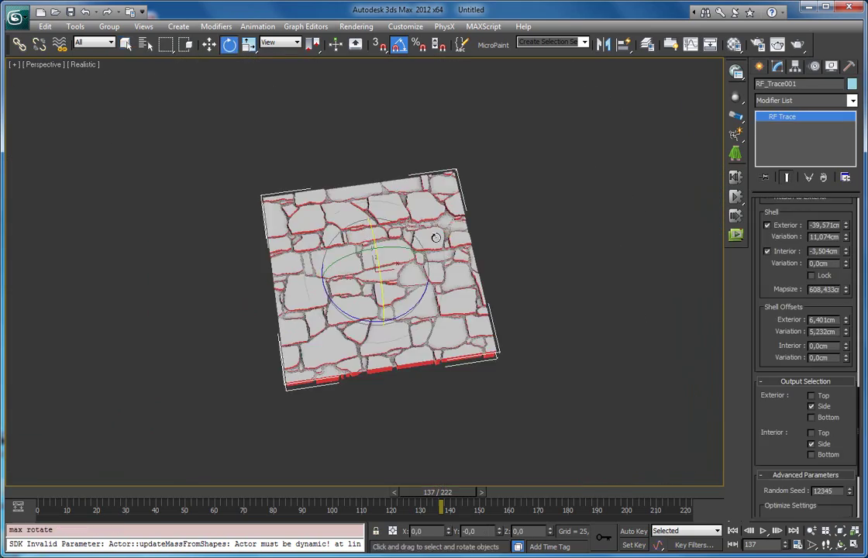
left_click_drag(375, 264, 381, 318)
left_click(508, 302)
middle_click_drag(508, 302, 506, 234, "alt")
Move the upright wall up to a Z position of 326,563 cm
left_click(388, 219)
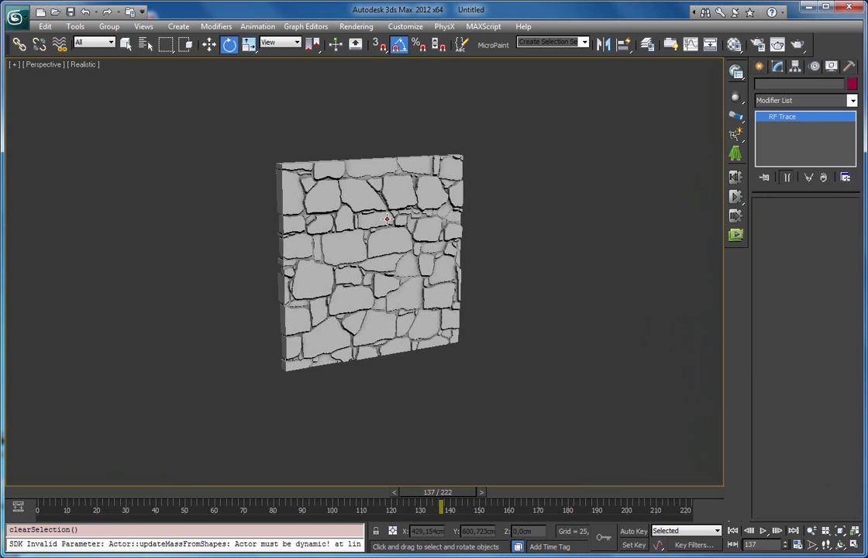
key("w")
left_click_drag(377, 220, 377, 116)
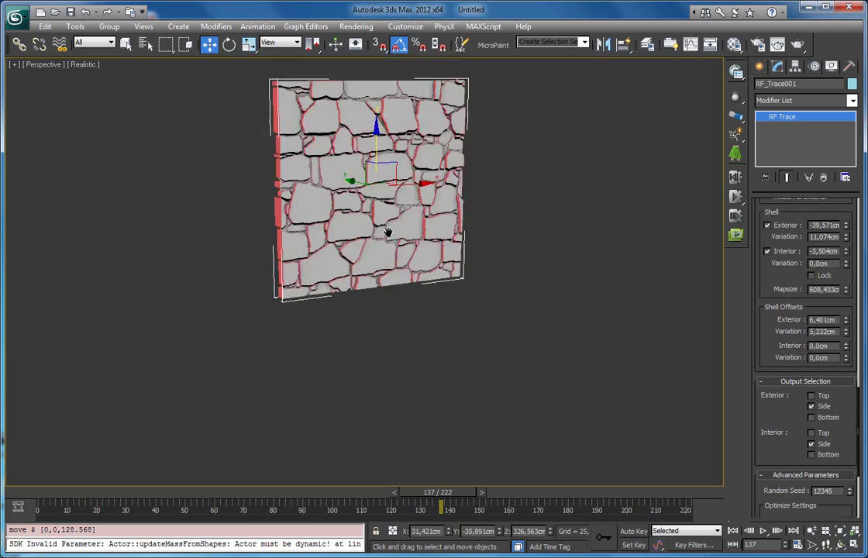
Examine the wall's protruding stones and the recessed gaps between them from several angles and distances
scroll(430, 203, "up", 5)
middle_click_drag(428, 241, 656, 201, "alt")
left_click(657, 201)
left_click(506, 185)
middle_click_drag(503, 161, 500, 202)
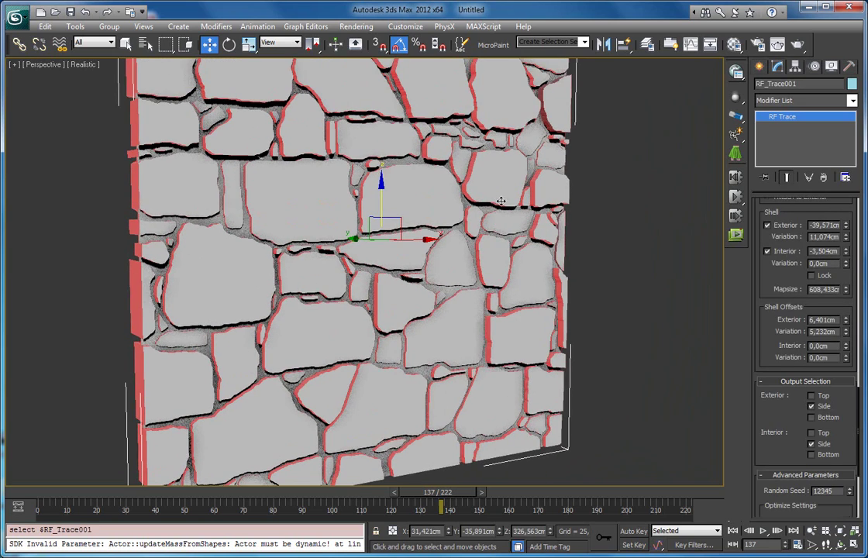
left_click_drag(760, 360, 759, 348)
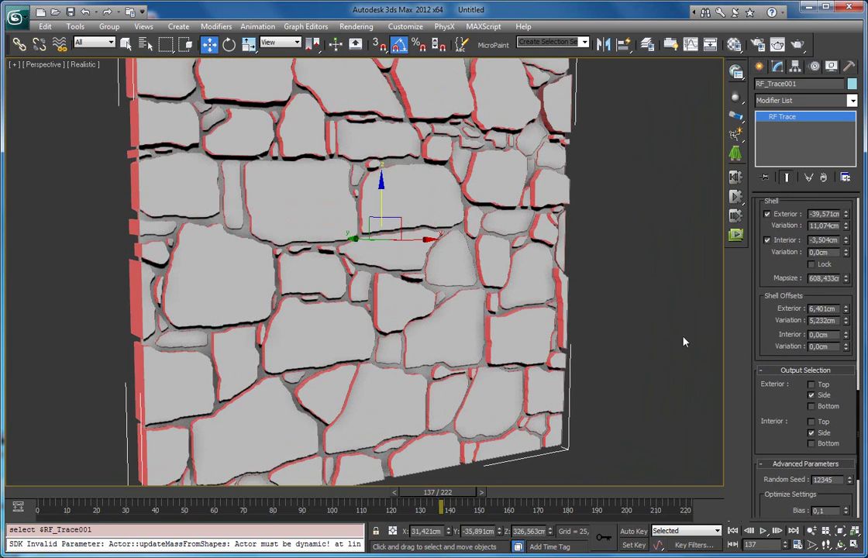
middle_click_drag(410, 227, 459, 263)
scroll(460, 265, "up", 5)
middle_click_drag(333, 273, 404, 273, "alt")
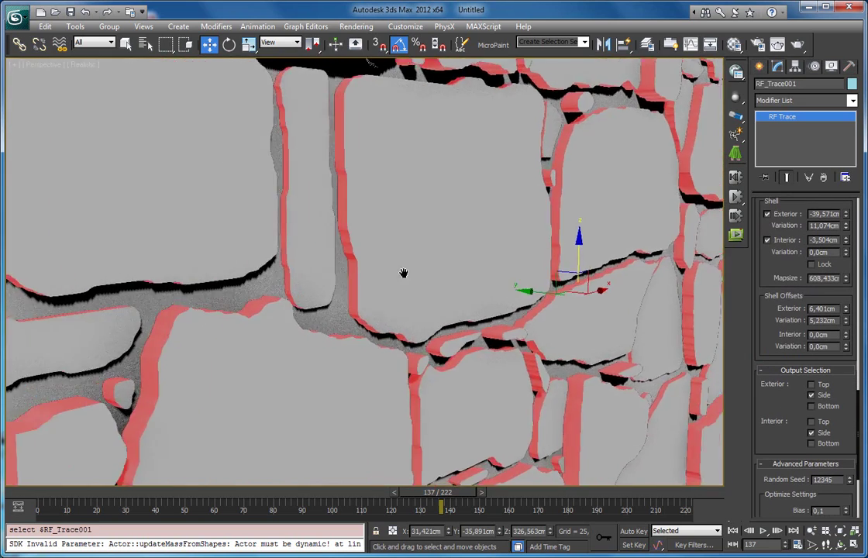
scroll(403, 273, "down", 5)
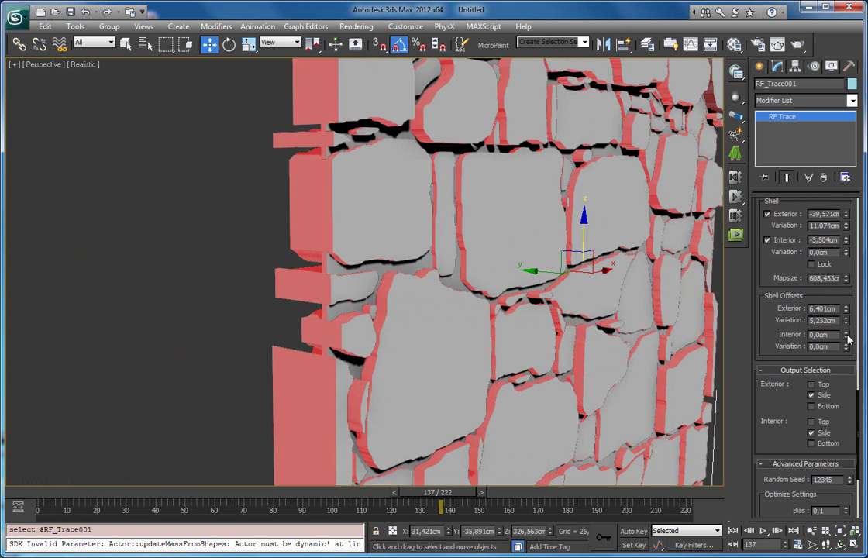
Try an Interior shell offset of -0,203 cm on the wall's gaps
left_click_drag(846, 338, 846, 376)
left_click_drag(837, 552, 797, 339)
middle_click_drag(602, 259, 475, 325, "alt")
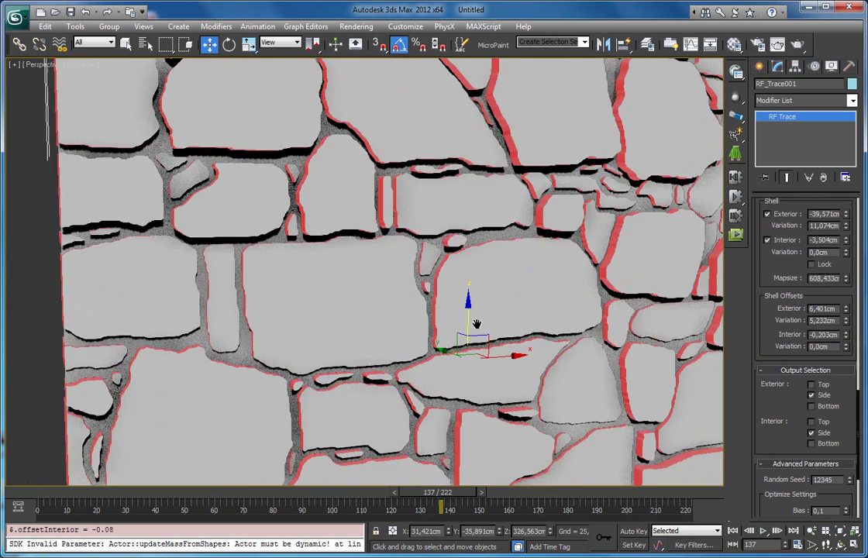
Enable Fracture for the Interior and inspect the fragments in the gaps with edged faces
scroll(474, 324, "up", 5)
scroll(799, 278, "up", 10)
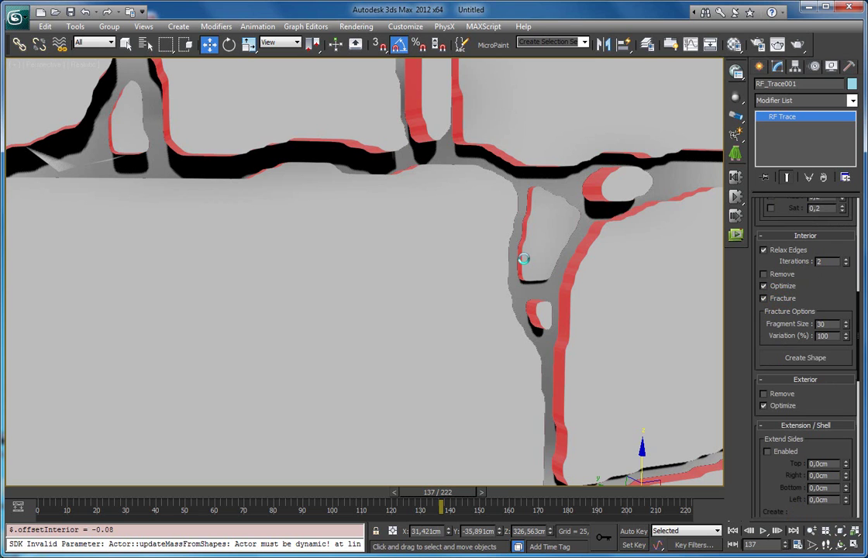
scroll(525, 265, "up", 10)
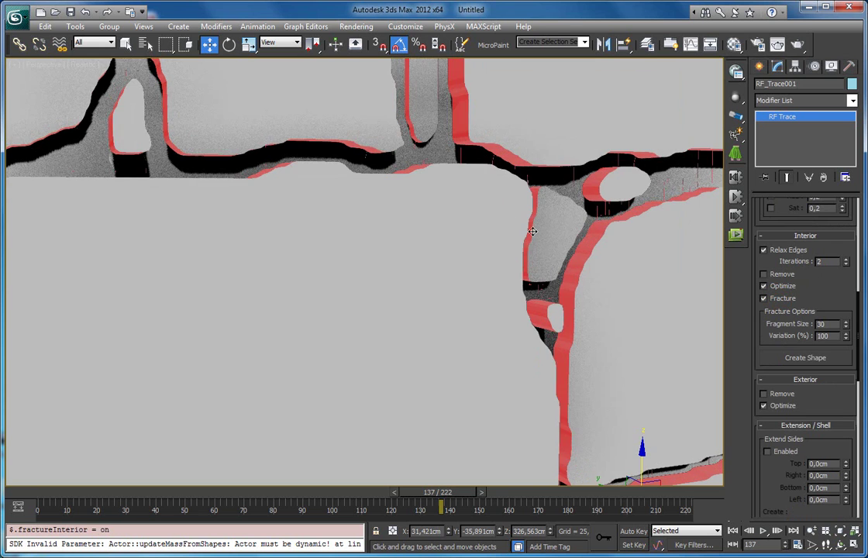
key("F4")
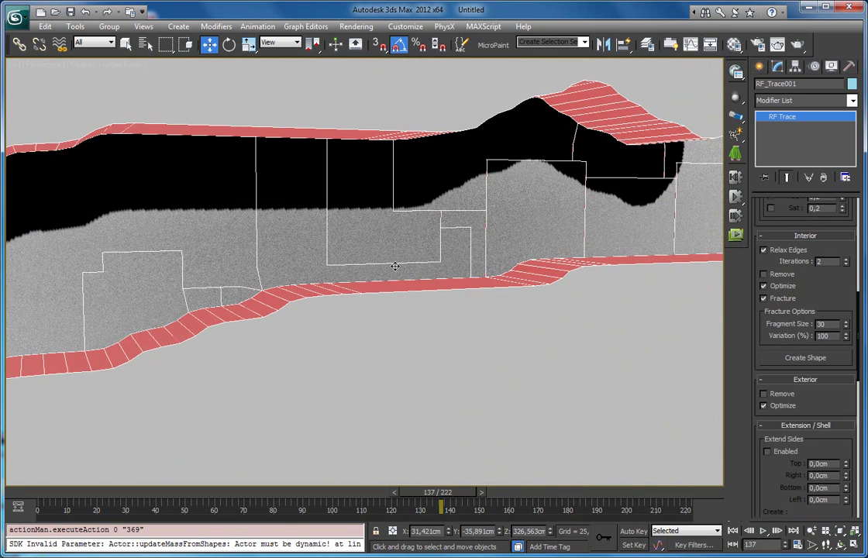
key("F4")
scroll(354, 300, "down", 5)
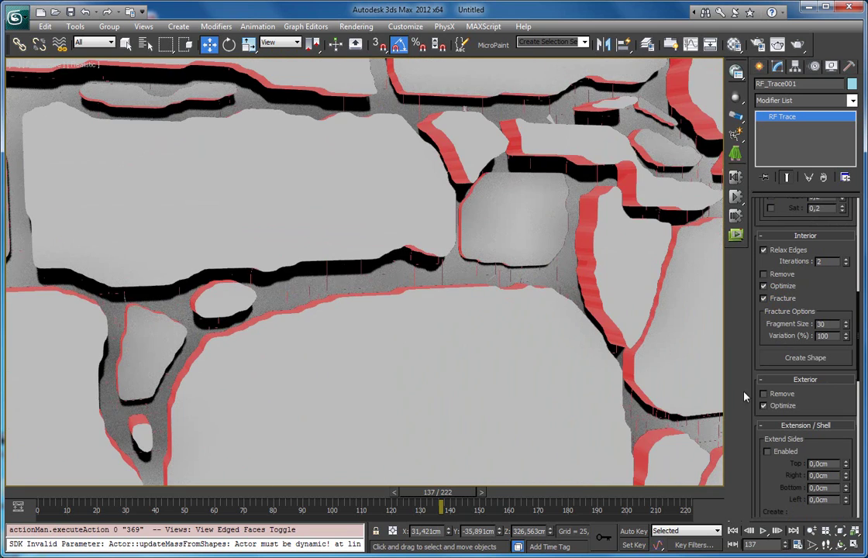
Try Variation values of 5,258 cm and -0,736 cm for the Interior shell offset
scroll(756, 361, "down", 5)
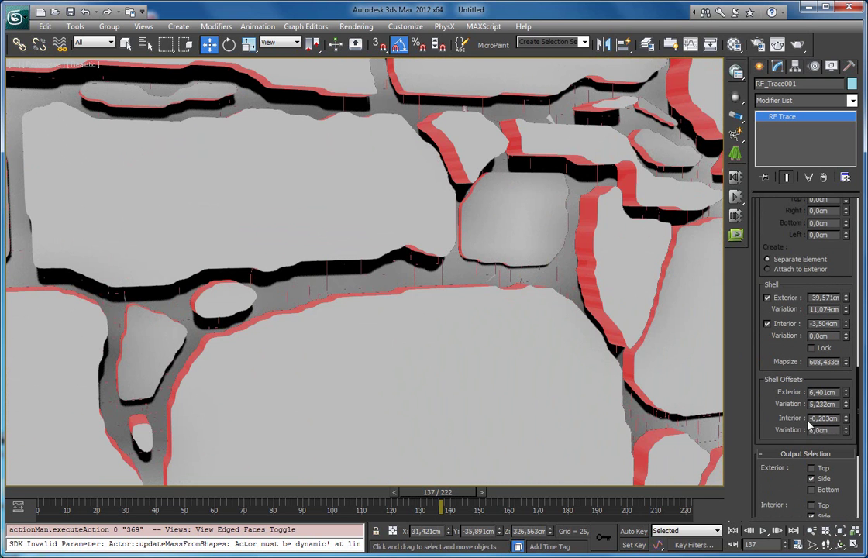
left_click_drag(847, 433, 847, 411)
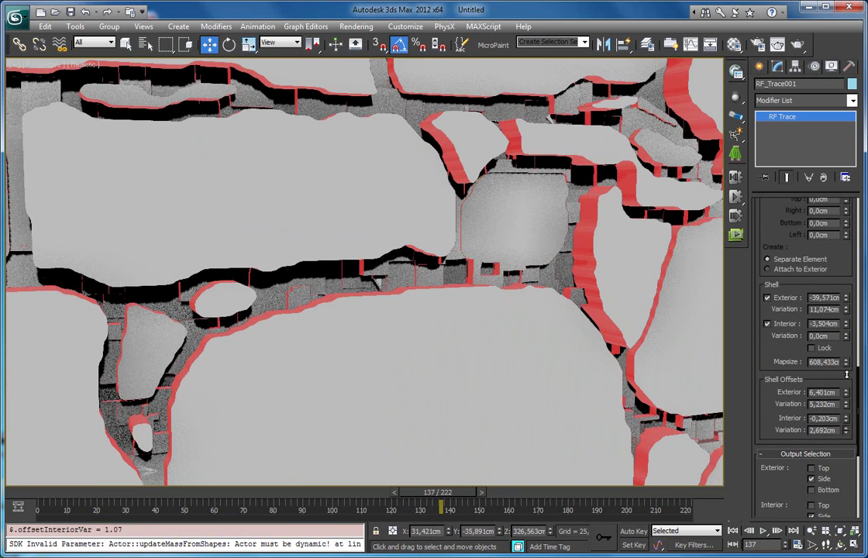
left_click_drag(840, 306, 835, 288)
middle_click_drag(303, 322, 352, 320, "alt")
middle_click_drag(352, 320, 475, 333)
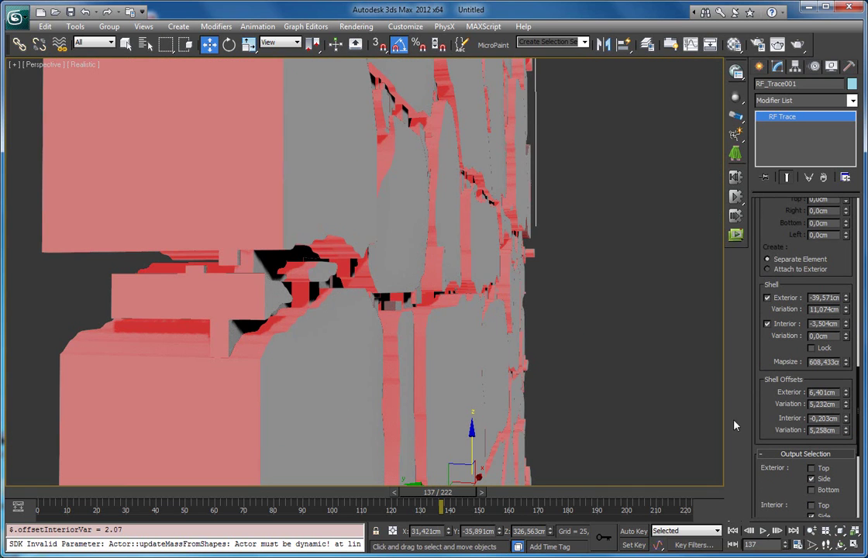
left_click_drag(847, 433, 845, 496)
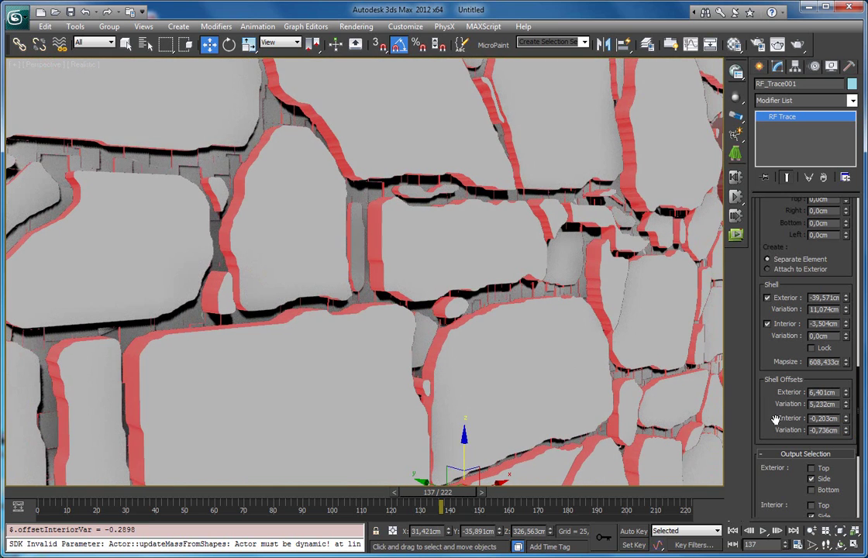
Reset the Interior shell offset and its Variation to 0,0 cm
left_click_drag(769, 416, 772, 397)
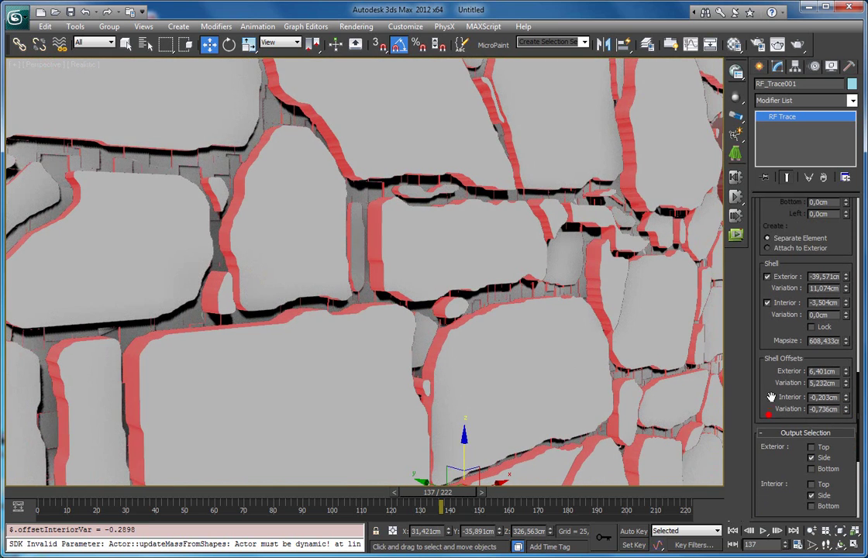
right_click(846, 410)
right_click(846, 398)
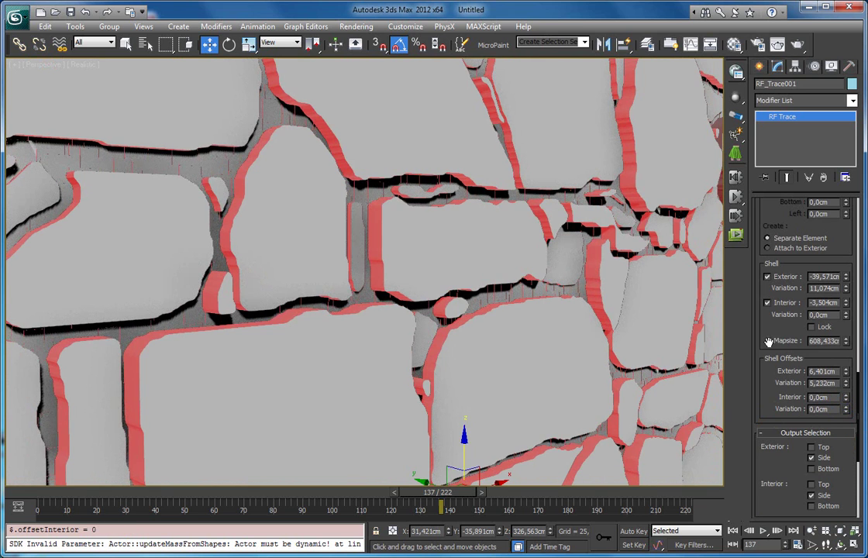
Examine the mesh of the whole wall with edged faces and in wireframe, restoring the plain shaded display
middle_click_drag(437, 351, 448, 365)
scroll(448, 366, "down", 2)
key("F4")
key("z")
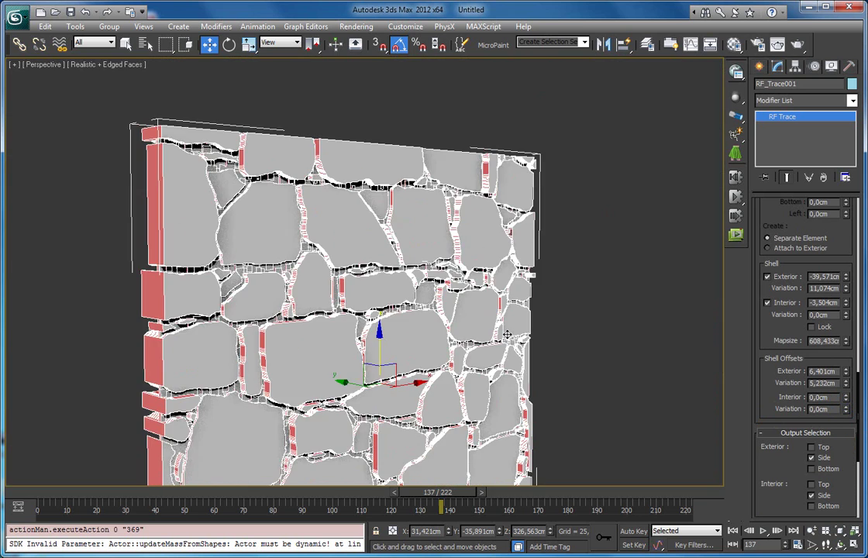
left_click(636, 313)
key("F3")
key("F3")
key("F4")
Select the traced stone wall and enable Extend Sides for it
left_click(498, 287)
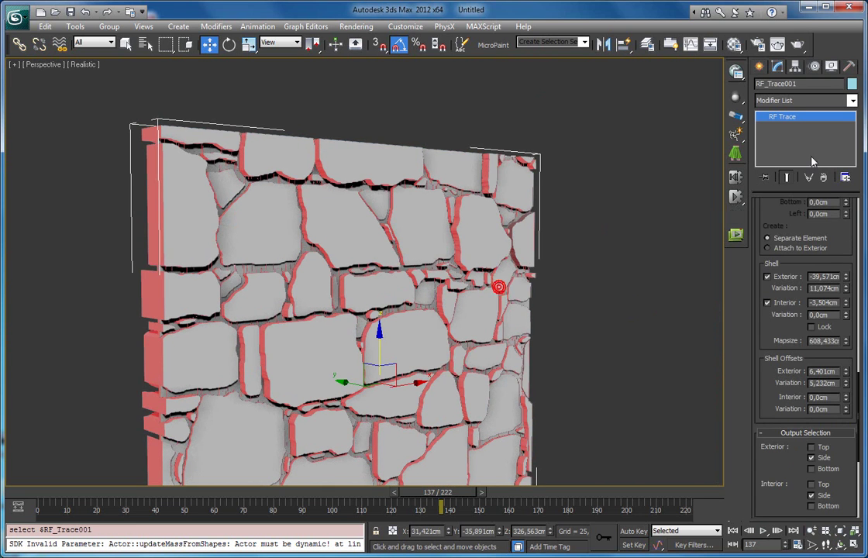
left_click_drag(771, 329, 772, 417)
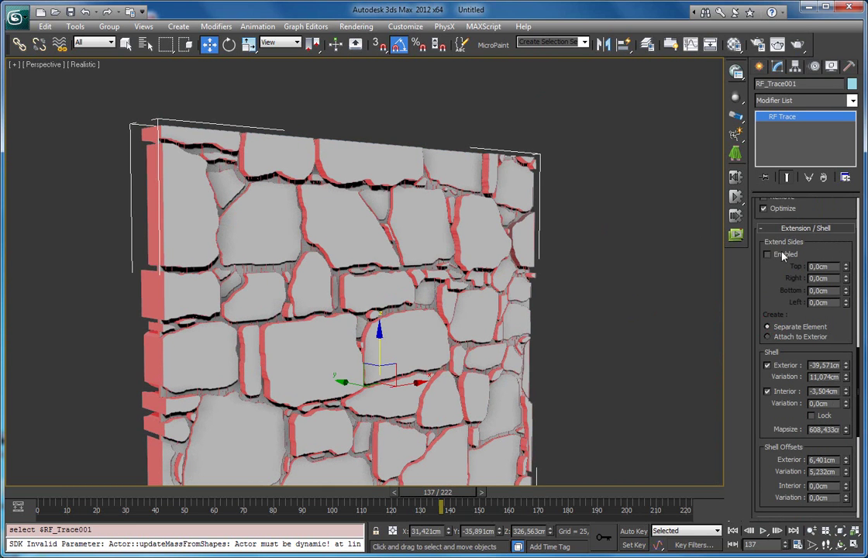
middle_click_drag(677, 237, 479, 271, "alt")
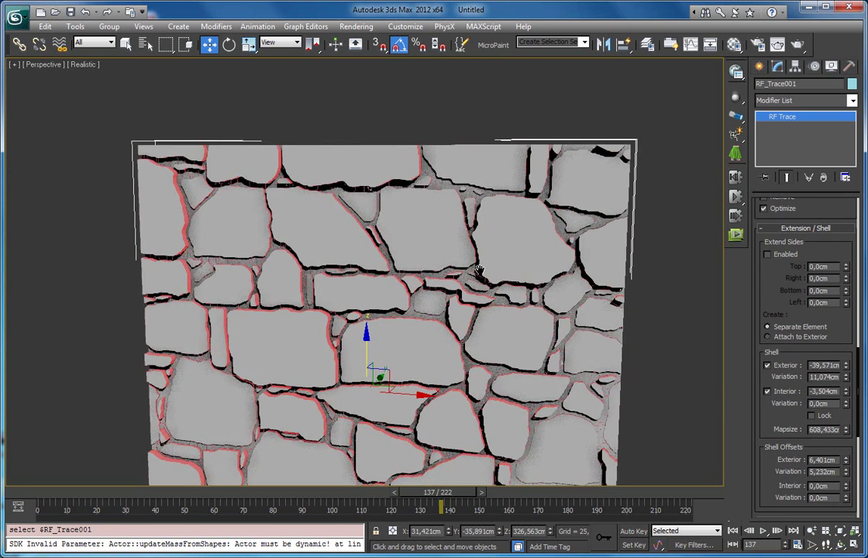
scroll(479, 271, "down", 5)
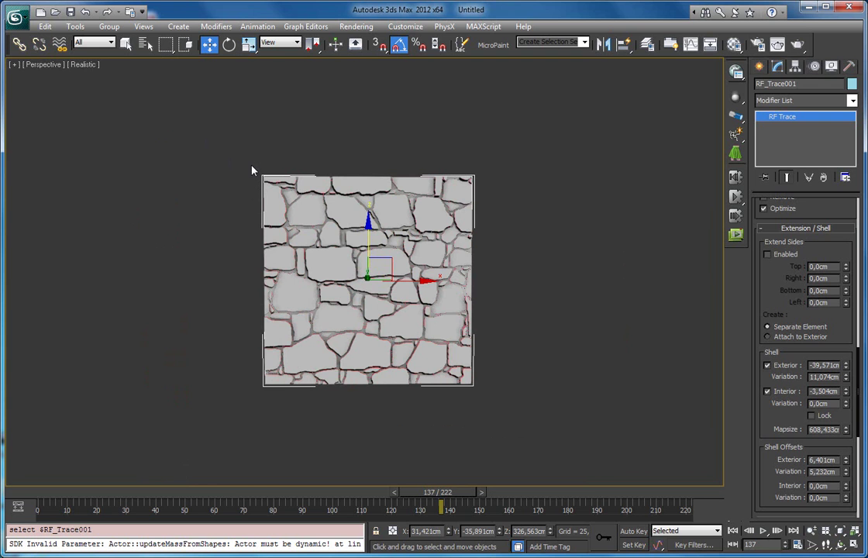
middle_click_drag(416, 339, 420, 318, "alt")
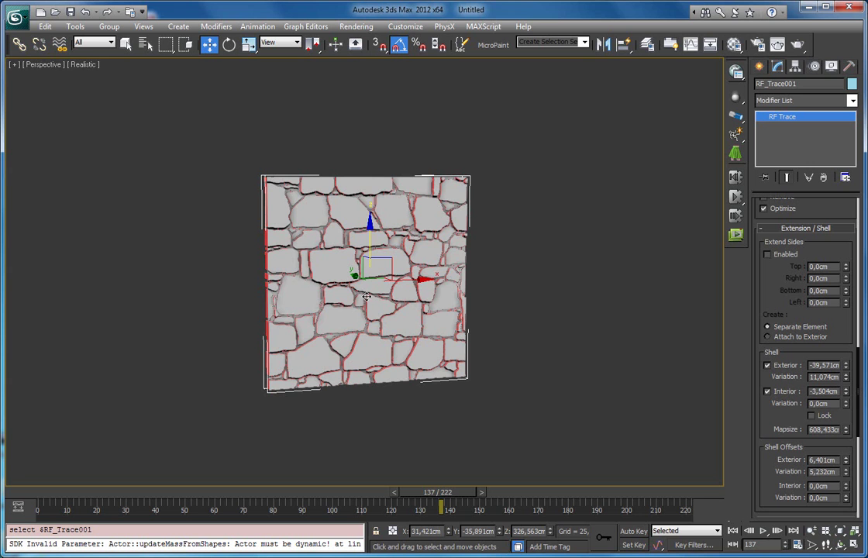
middle_click_drag(368, 318, 362, 289, "alt")
scroll(347, 270, "up", 3)
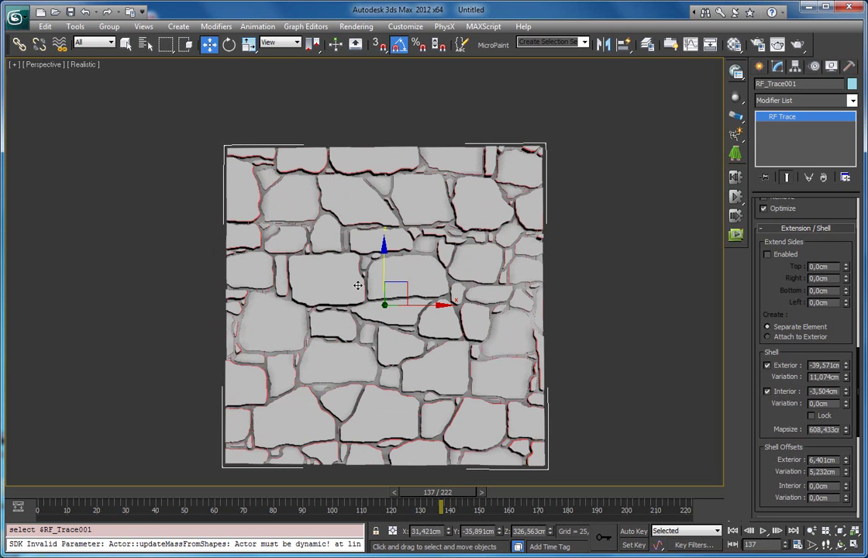
middle_click_drag(460, 348, 543, 349, "alt")
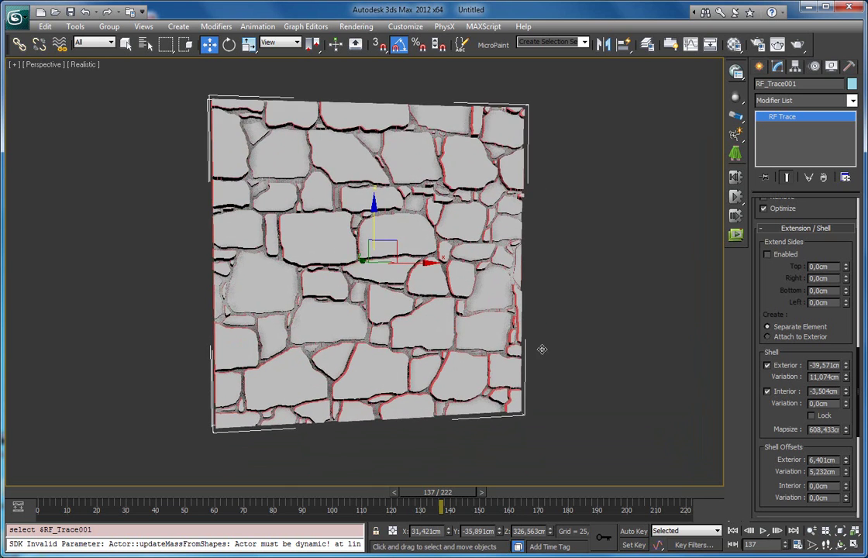
left_click(767, 255)
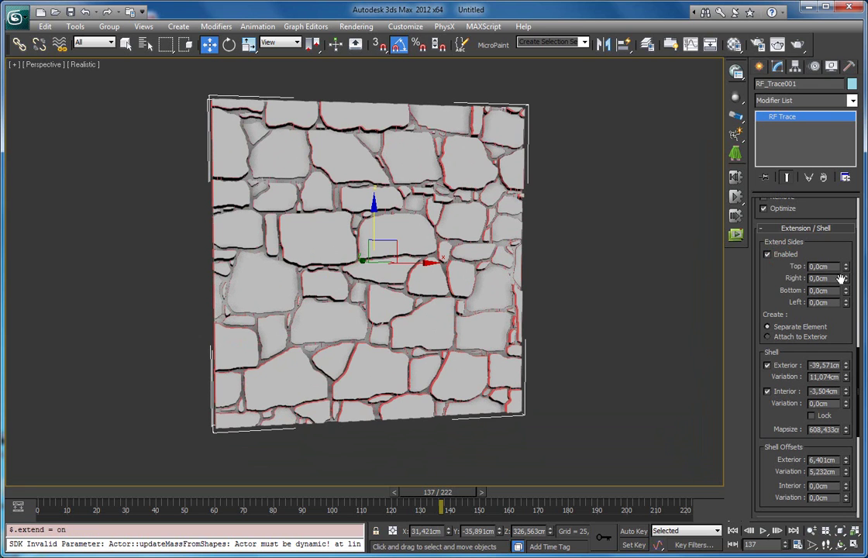
Try Right side extensions of 40,437 cm and 200,0 cm on the wall
left_click_drag(845, 281, 845, 221)
middle_click_drag(555, 267, 518, 270)
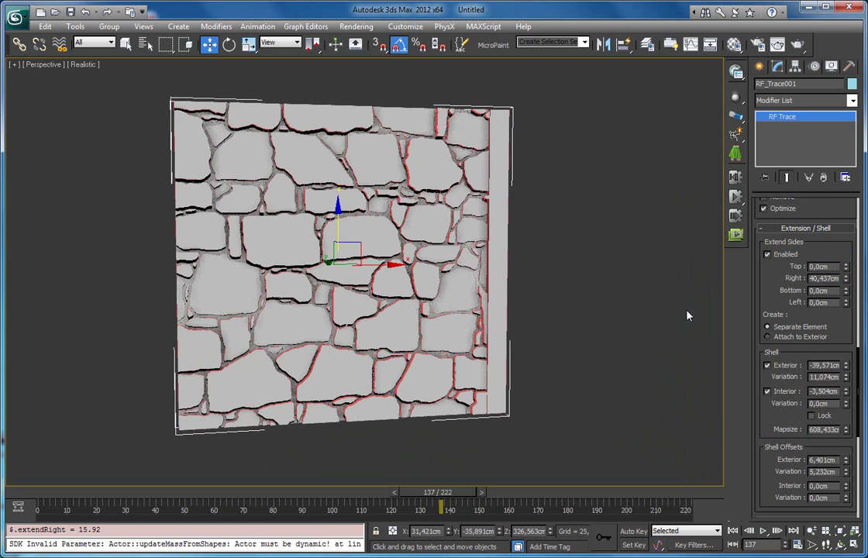
double_click(835, 280)
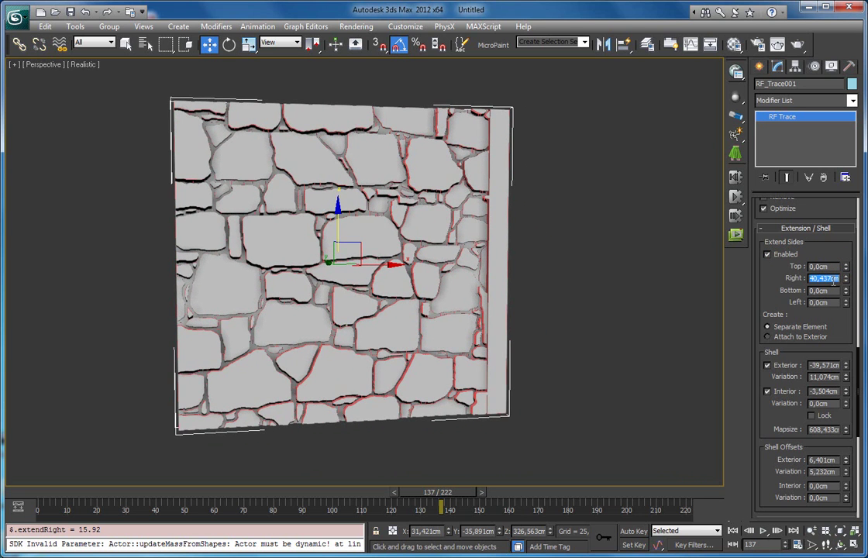
type("200")
key("Return")
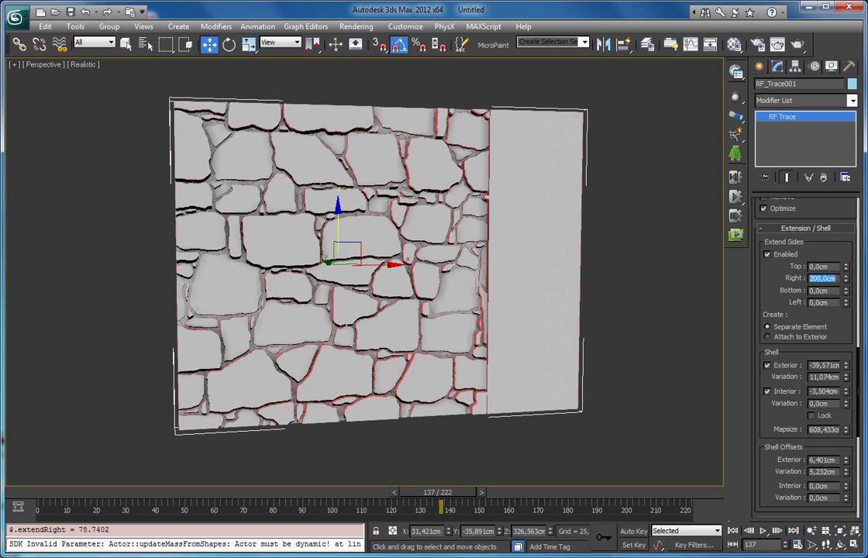
Set both the Right and Left side extensions of the wall to 500,0 cm
type("5")
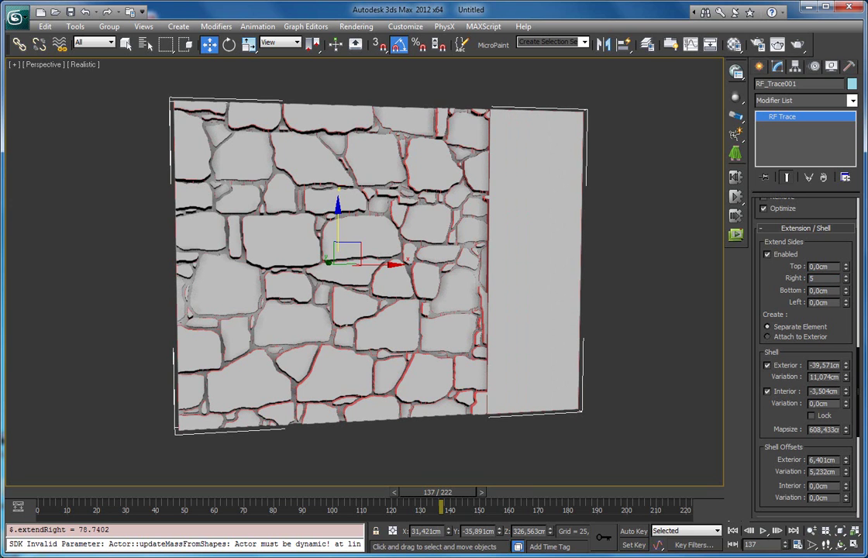
type("00")
key("Return")
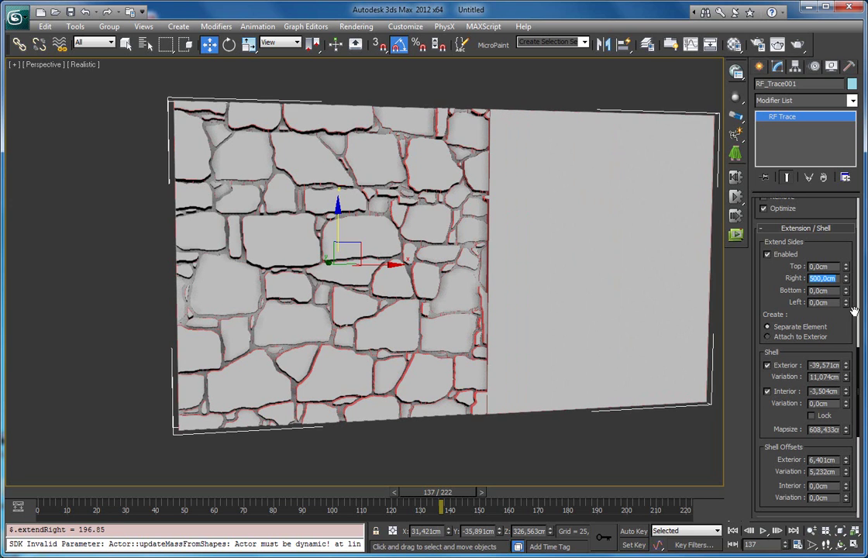
left_click(828, 303)
type("500")
key("Return")
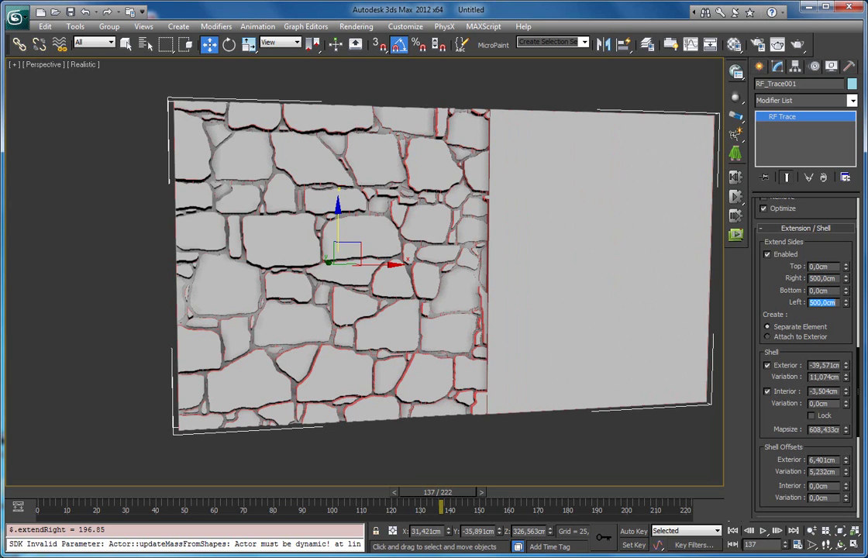
Set both the Bottom and Top side extensions of the wall to 111,0 cm
left_click(822, 290)
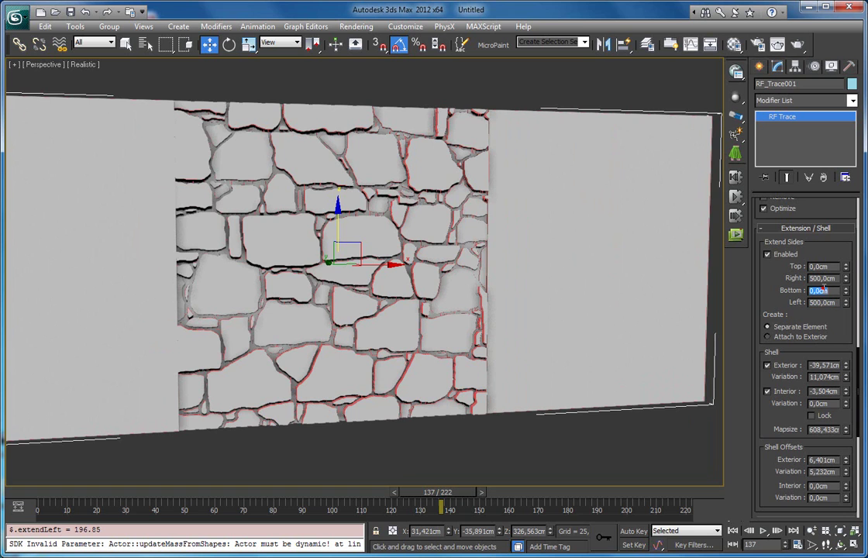
type("111")
left_click(828, 267)
type("1")
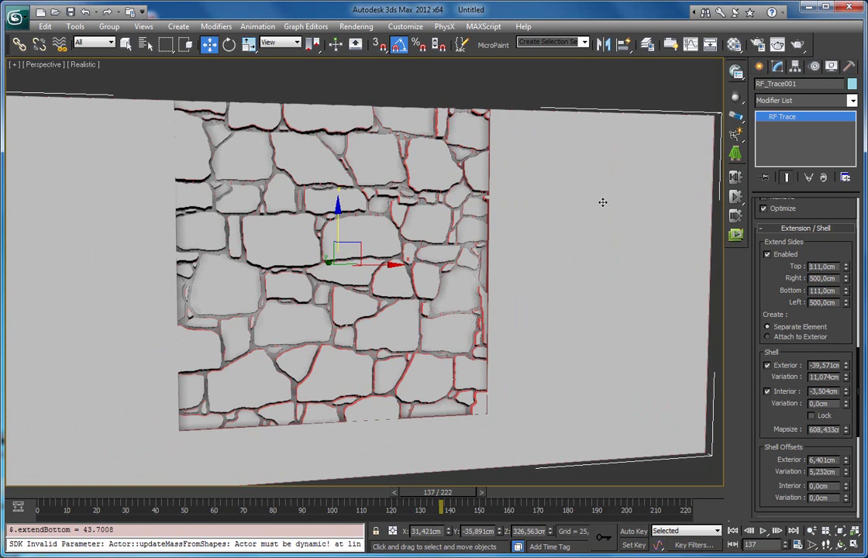
Examine the extended wall in shaded and wireframe display, clearing the selection and restoring the shaded display
scroll(504, 216, "up", 1)
scroll(504, 225, "down", 5)
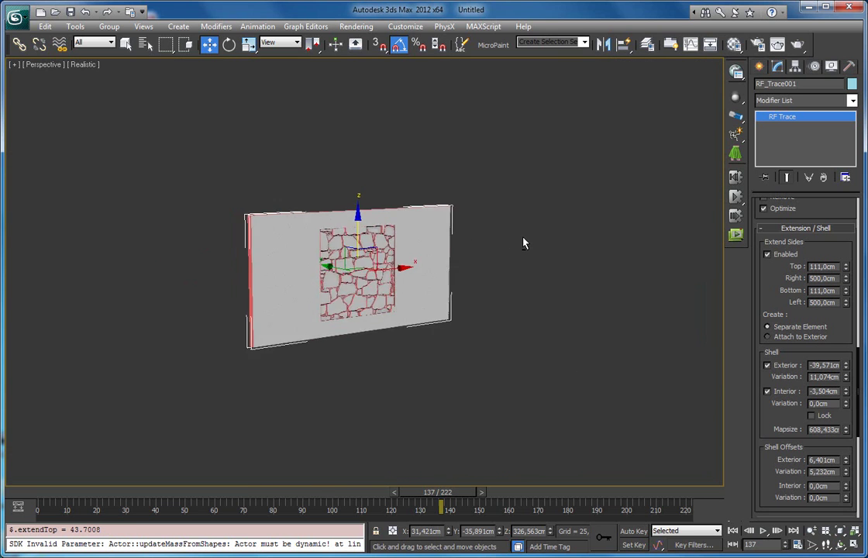
scroll(523, 241, "up", 3)
mouse_move(365, 230)
middle_mouse_down()
mouse_move(379, 236)
mouse_move(360, 217)
middle_mouse_up()
scroll(379, 236, "up", 3)
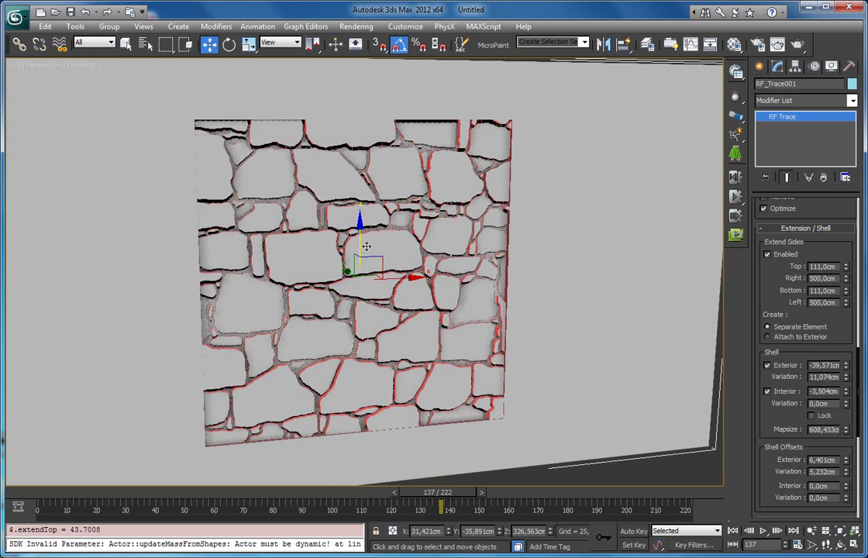
scroll(280, 248, "down", 4)
key("F3")
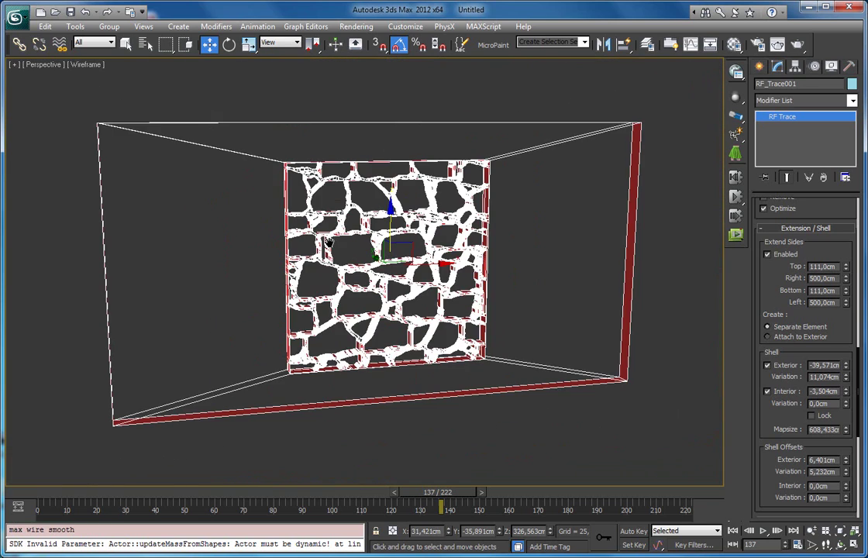
left_click(577, 203)
mouse_move(529, 287)
middle_mouse_down("alt")
mouse_move(475, 250)
mouse_move(516, 270)
middle_mouse_up("alt")
key("F3")
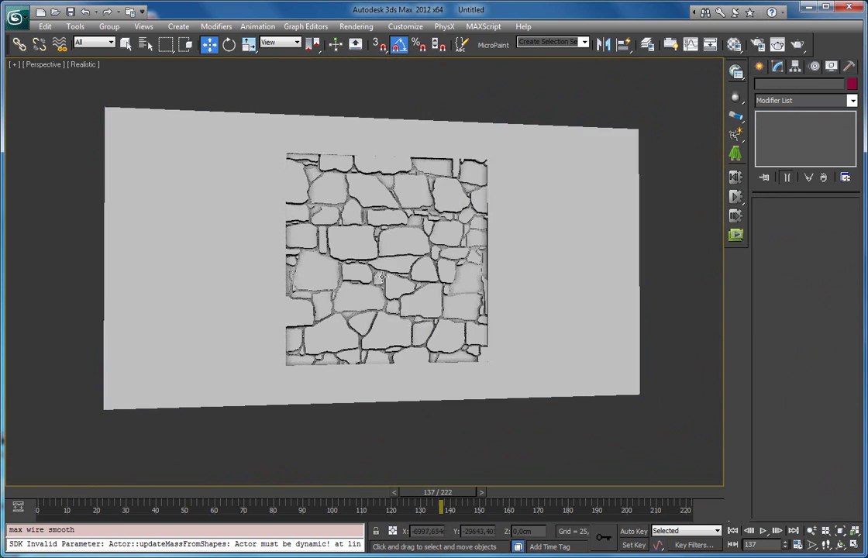
Inspect the border between the stone section and the surrounding extension from several angles
middle_click_drag(386, 269, 356, 260, "alt")
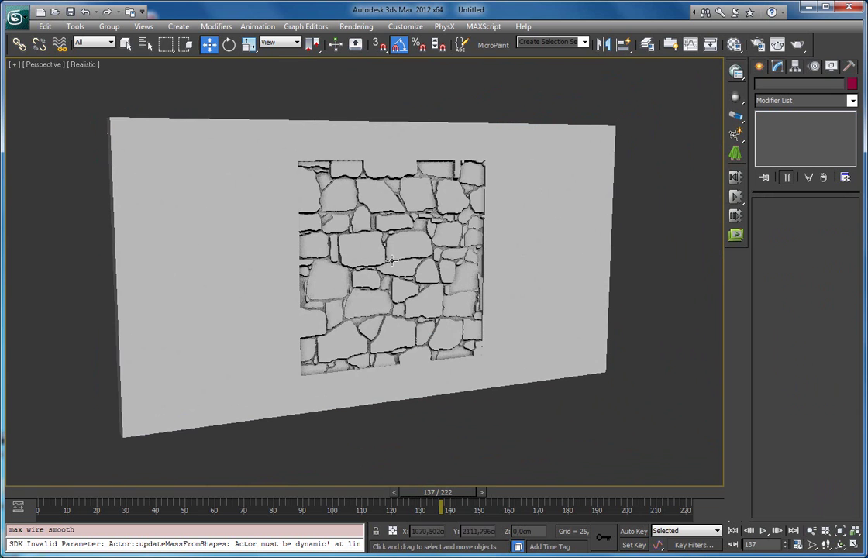
scroll(391, 261, "up", 6)
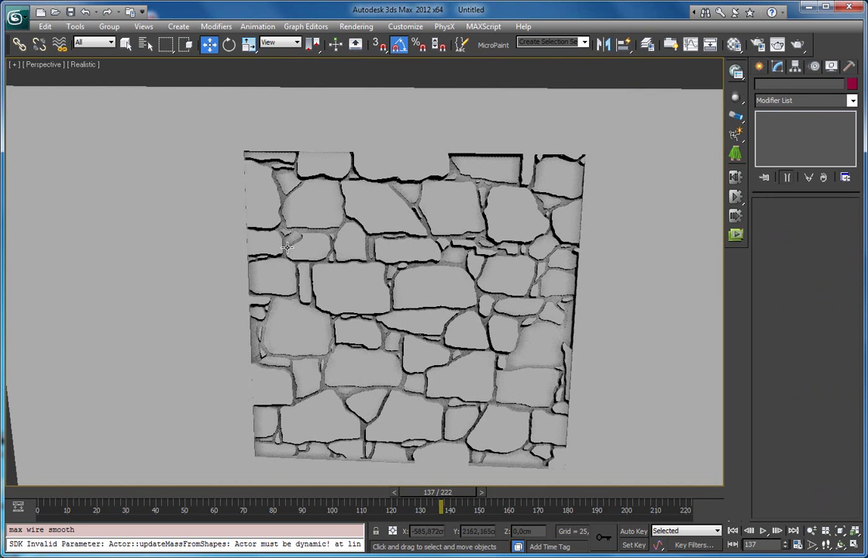
middle_click_drag(418, 300, 444, 270, "alt")
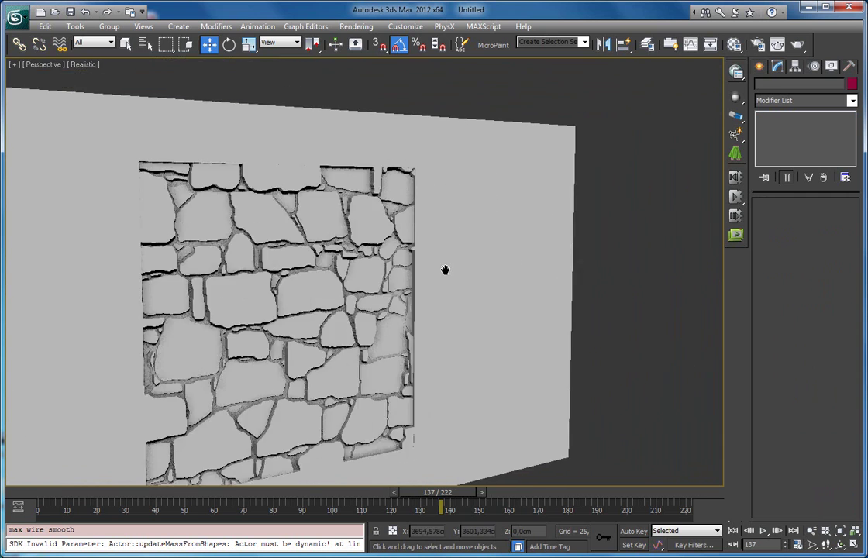
scroll(439, 258, "up", 3)
scroll(451, 238, "up", 2)
scroll(451, 238, "down", 5)
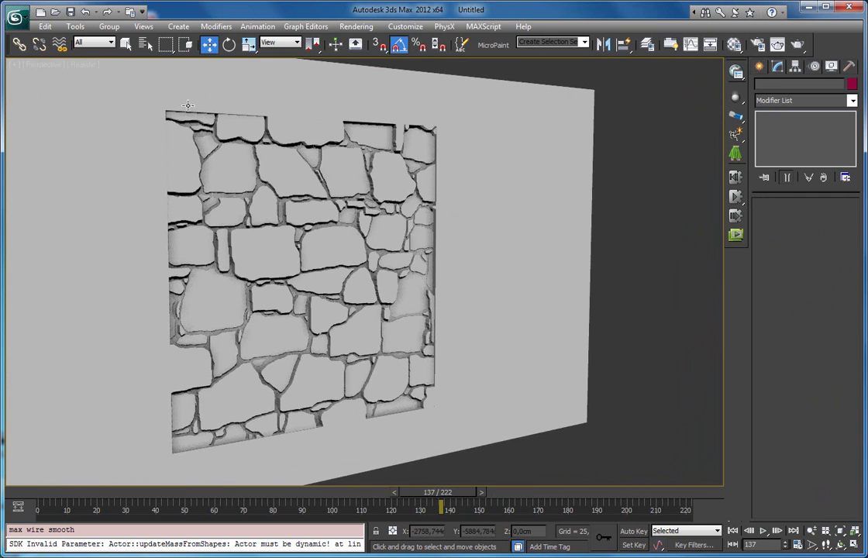
mouse_move(450, 296)
middle_mouse_down("alt")
mouse_move(368, 310)
mouse_move(411, 304)
mouse_move(454, 314)
mouse_move(468, 294)
mouse_move(410, 310)
middle_mouse_up("alt")
Add an Edit Mesh modifier to the wall and select the surrounding extension as an element
left_click(416, 230)
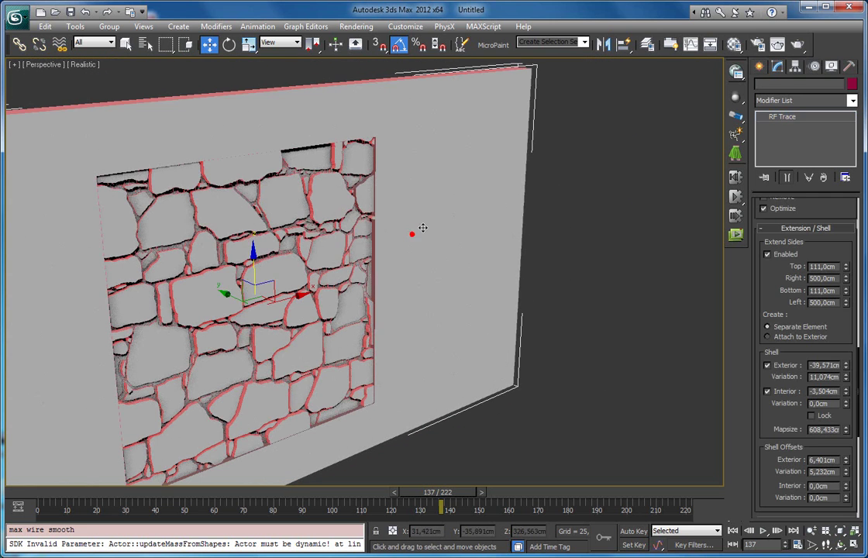
left_click(852, 100)
left_click_drag(853, 153, 849, 213)
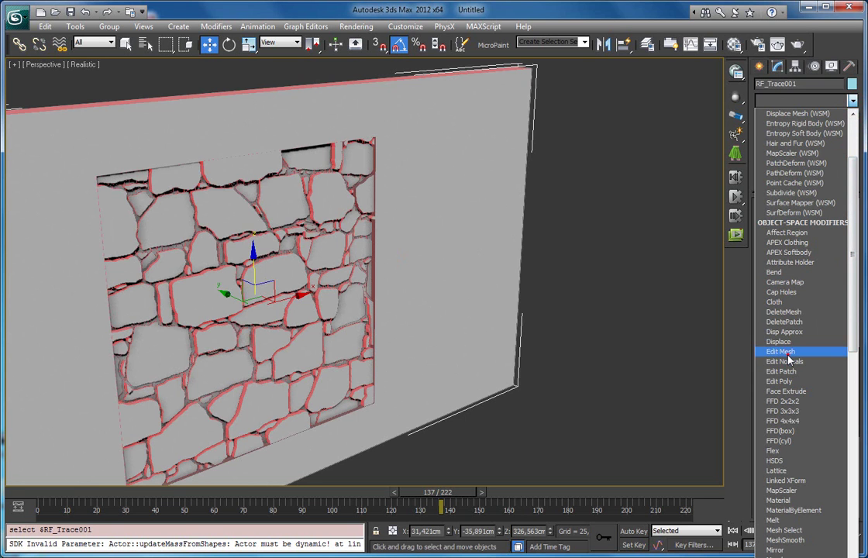
left_click(783, 352)
key("5")
left_click(397, 101)
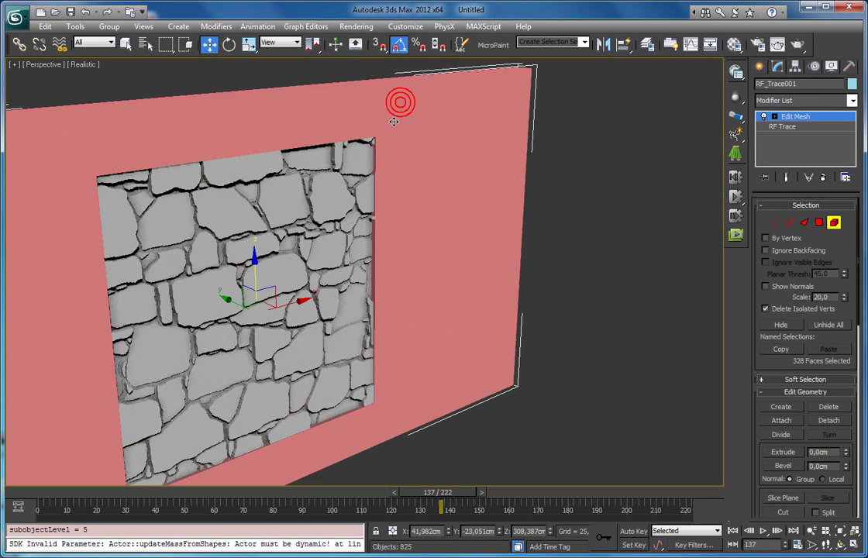
Move the extension element away from the stone section along the Y axis and remove the Edit Mesh modifier
key("z")
middle_click_drag(316, 237, 419, 224, "alt")
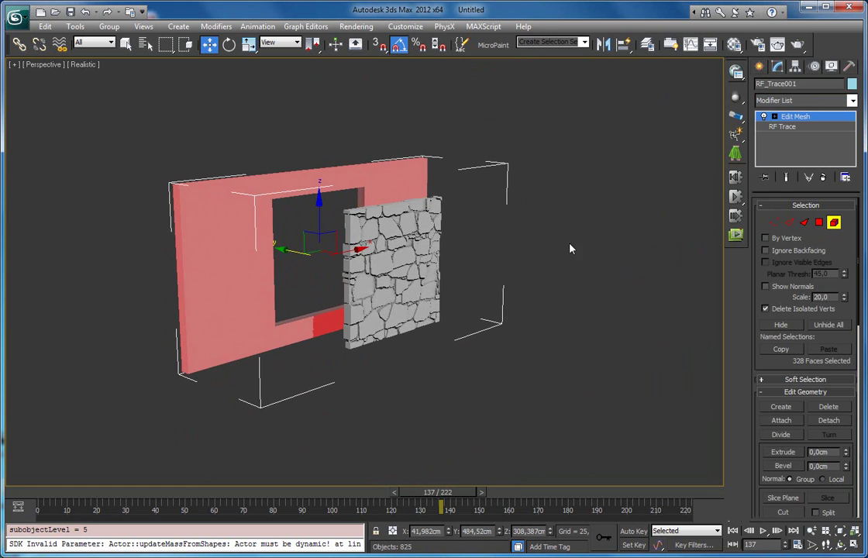
left_click(832, 223)
left_click(823, 178)
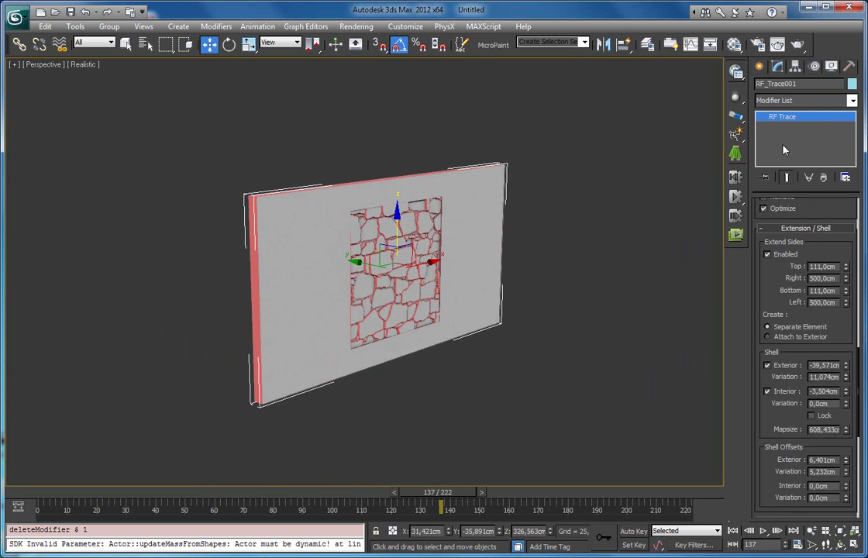
Set the side extension to Attach to Exterior and inspect how it joins the outer stones
scroll(525, 206, "up", 5)
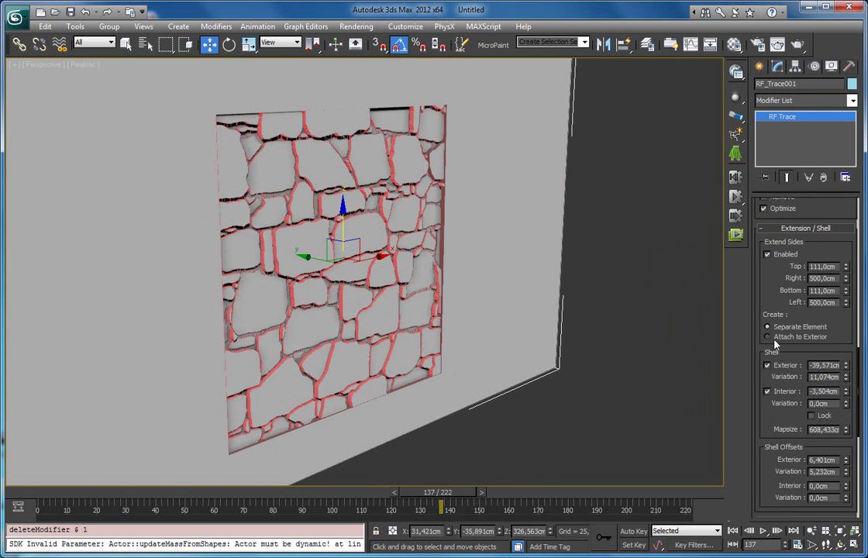
left_click(803, 341)
middle_click_drag(377, 286, 470, 297, "alt")
left_click(590, 235)
scroll(379, 287, "down", 3)
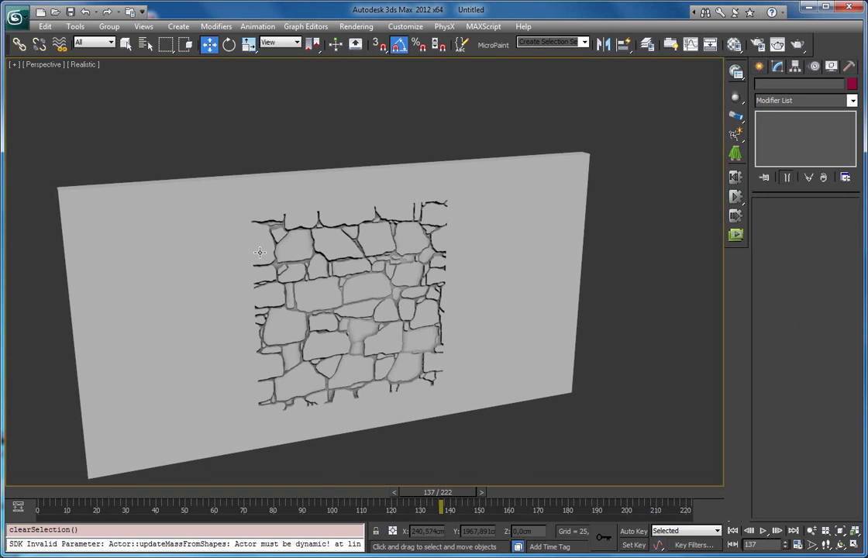
middle_click_drag(293, 254, 214, 166, "alt")
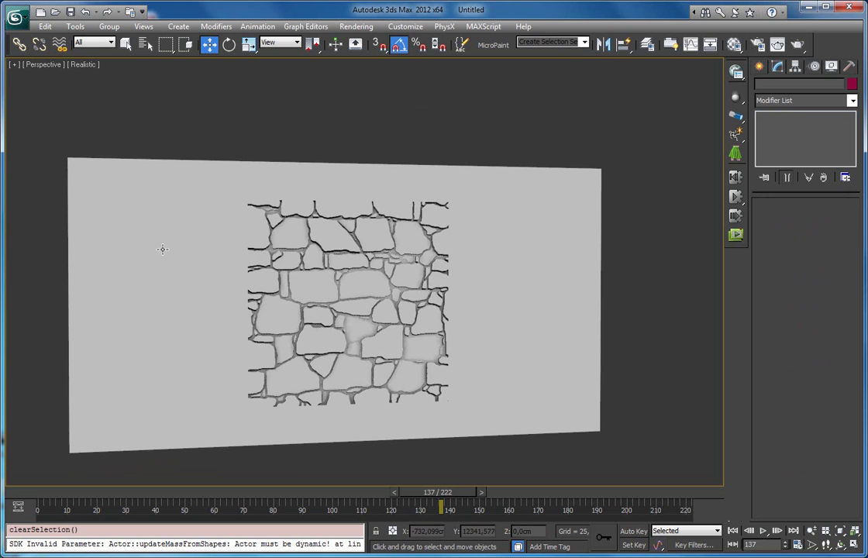
Add an Edit Mesh modifier to the attached wall and switch to element selection
left_click(565, 187)
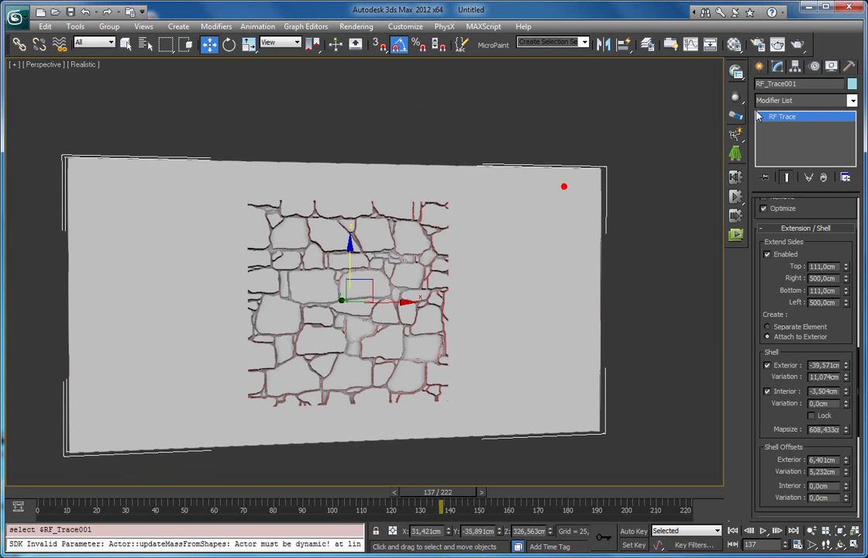
left_click(853, 100)
left_click_drag(853, 174, 853, 212)
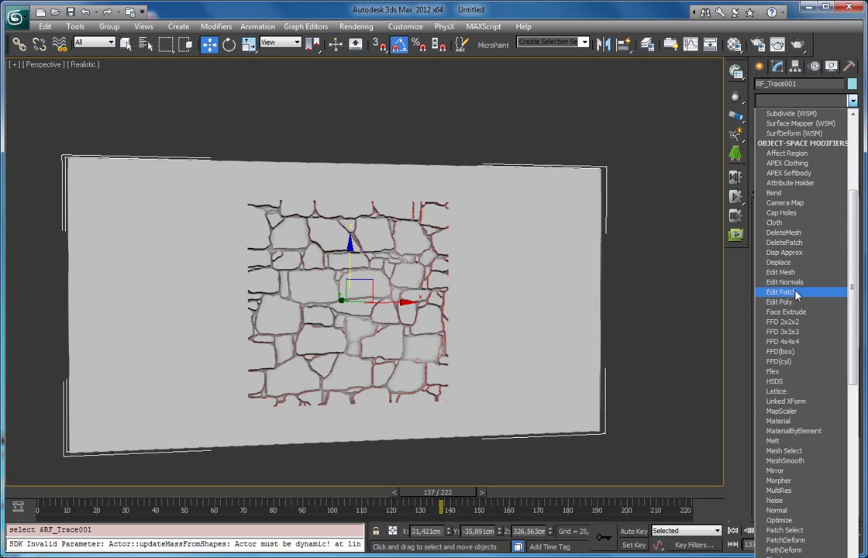
left_click(791, 273)
left_click(832, 226)
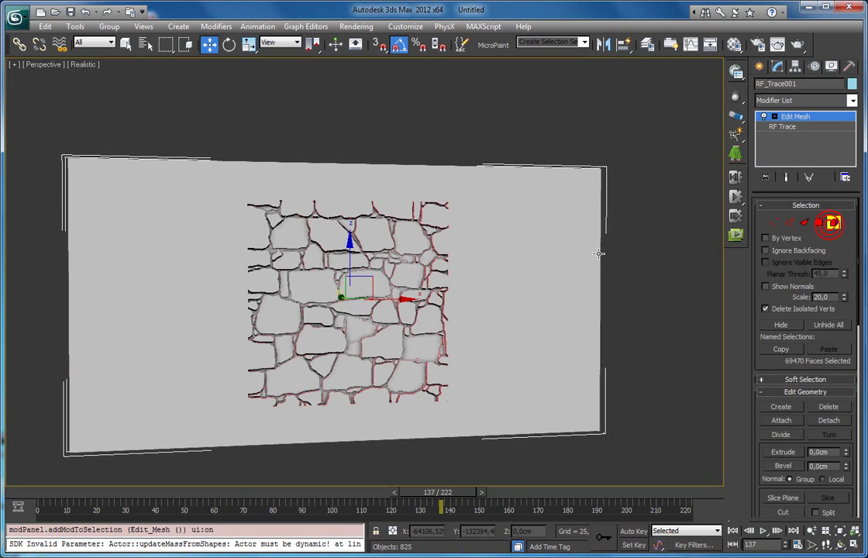
Shade the selected faces and move the attached extension element along the Y axis away from the central stones
key("F2")
middle_click_drag(609, 238, 630, 236, "alt")
middle_click_drag(463, 246, 532, 258)
scroll(500, 244, "up", 3)
left_click_drag(360, 291, 381, 227)
middle_click_drag(381, 227, 446, 203, "alt")
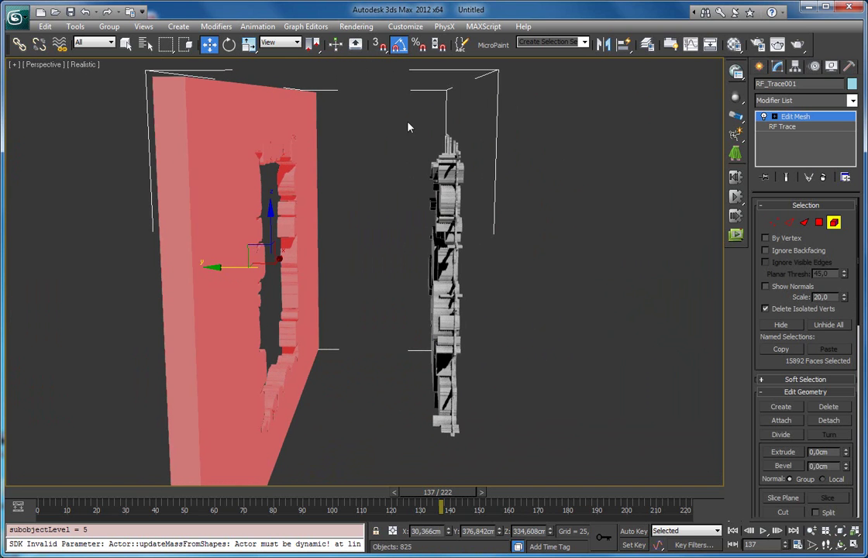
middle_click_drag(541, 214, 370, 259, "alt")
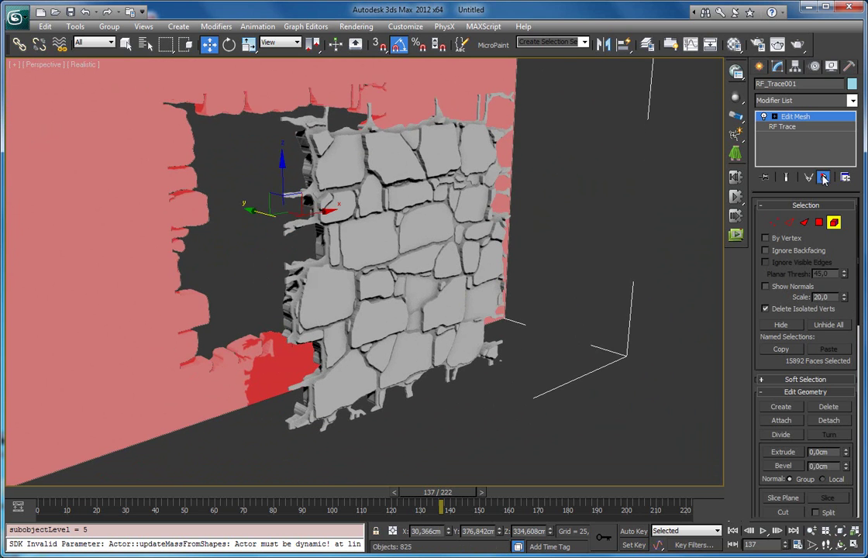
Remove the Edit Mesh modifier and disable Extend Sides on the RF Trace wall
left_click(823, 176)
middle_click_drag(536, 172, 589, 164, "alt")
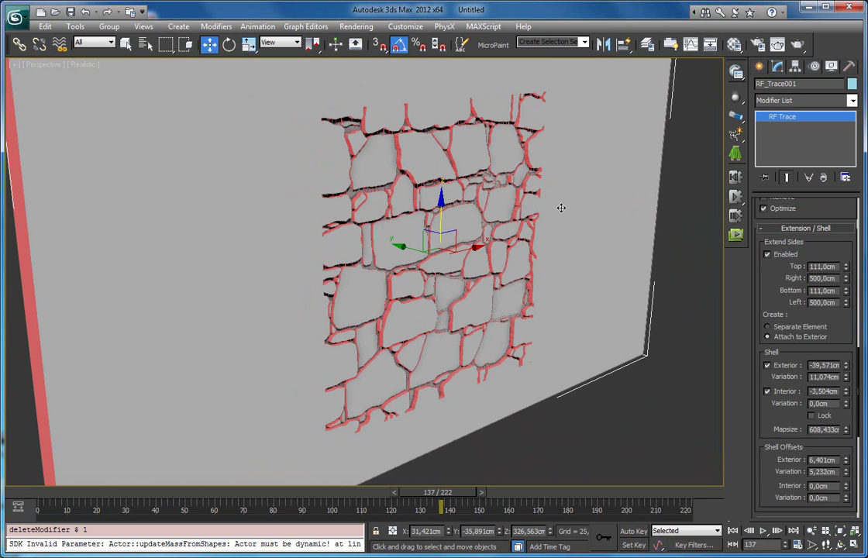
scroll(564, 216, "down", 5)
middle_click_drag(551, 240, 517, 235, "alt")
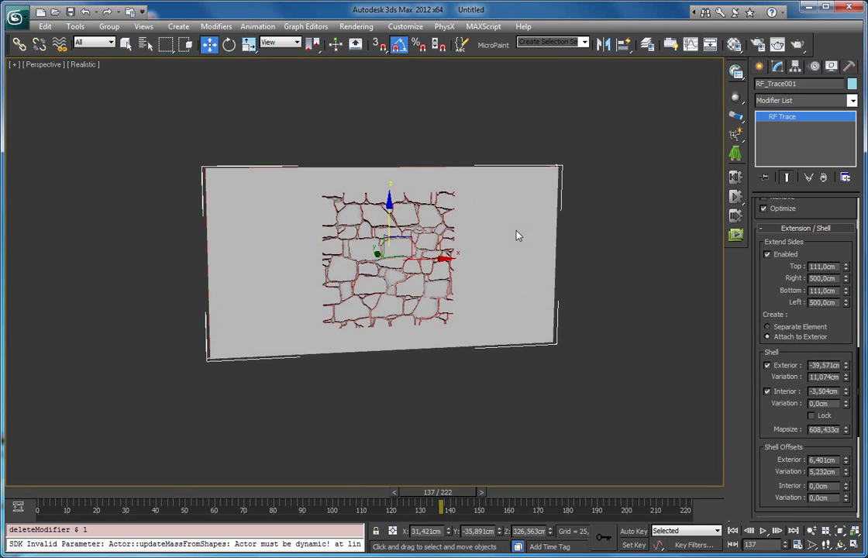
left_click(775, 255)
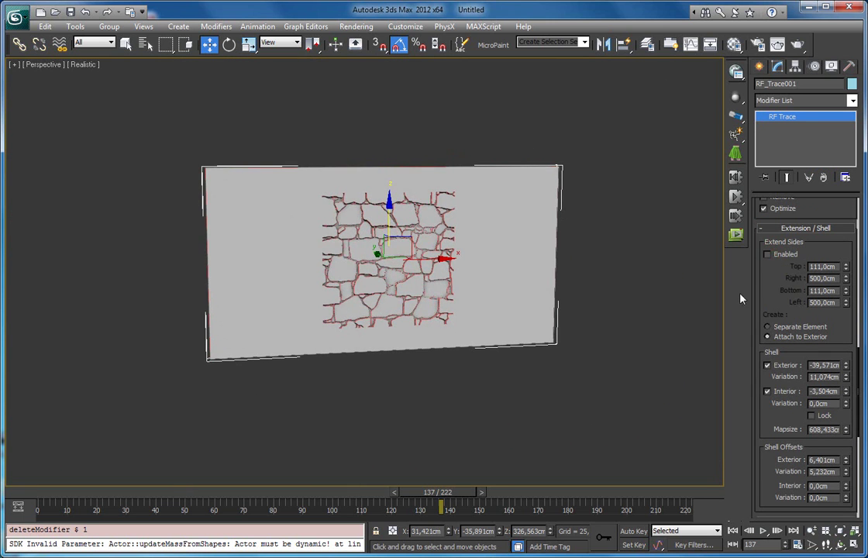
Examine which faces of the stones and gaps are highlighted by the exterior and interior Side output selection
middle_click_drag(430, 236, 434, 207)
scroll(766, 357, "down", 5)
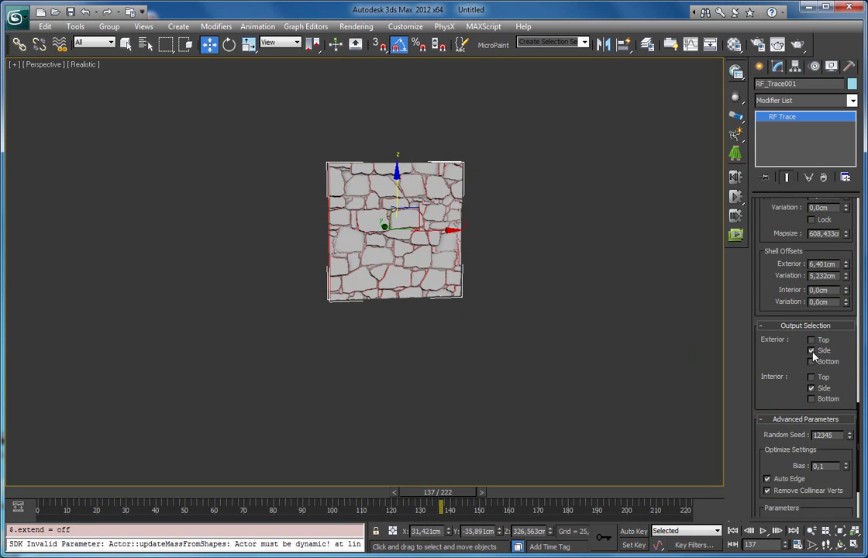
middle_click_drag(372, 232, 439, 269, "alt")
scroll(435, 270, "up", 5)
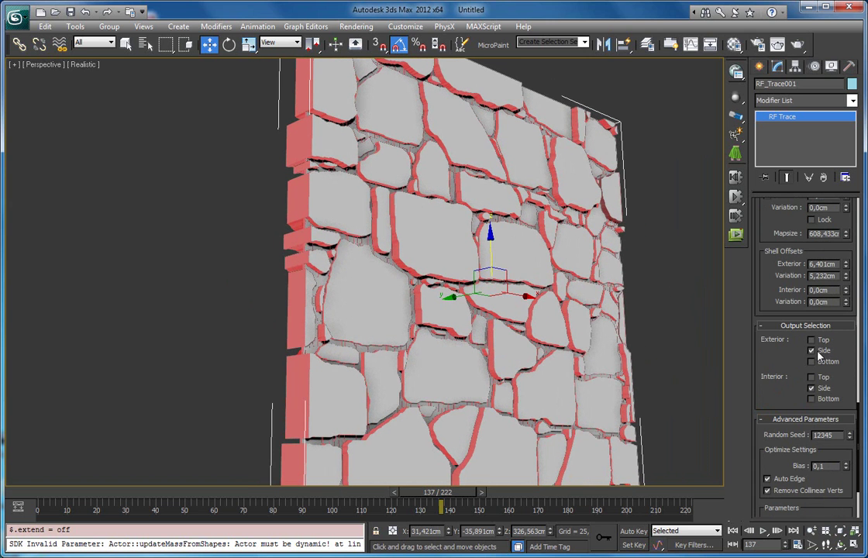
middle_click_drag(620, 329, 370, 289, "alt")
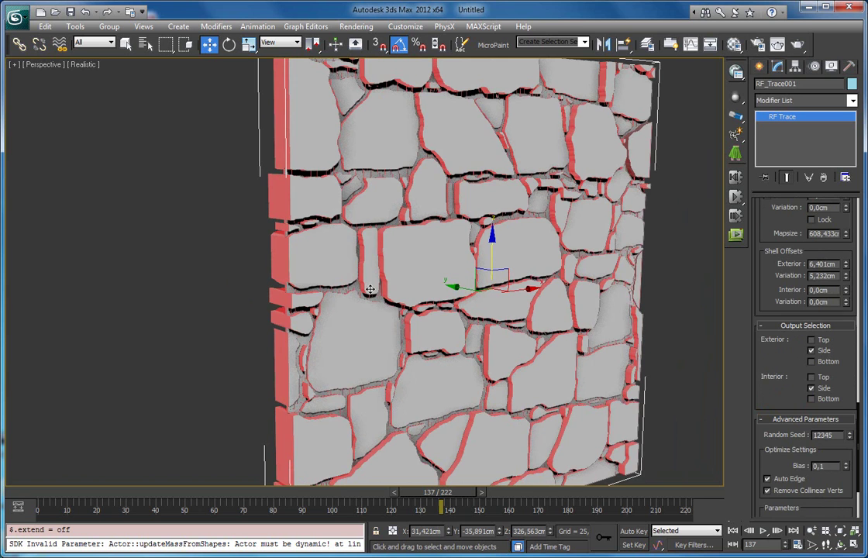
left_click(853, 101)
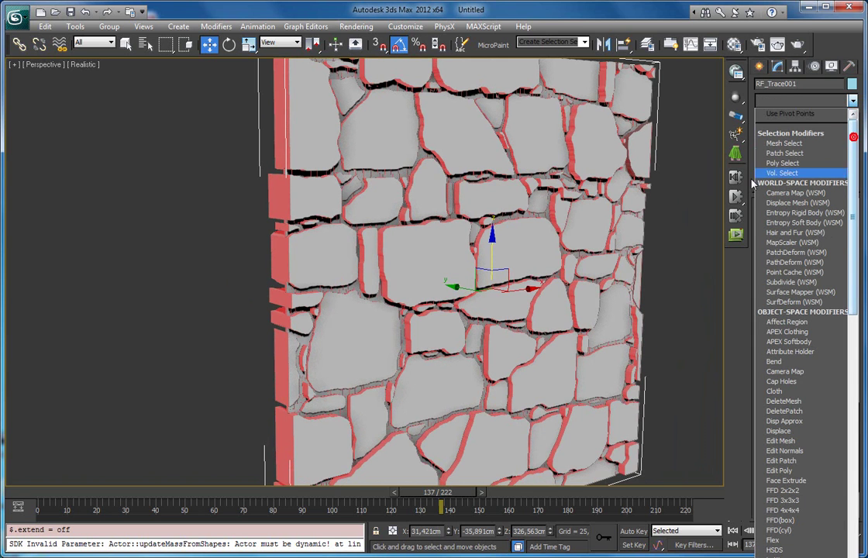
left_click(680, 188)
scroll(526, 213, "up", 5)
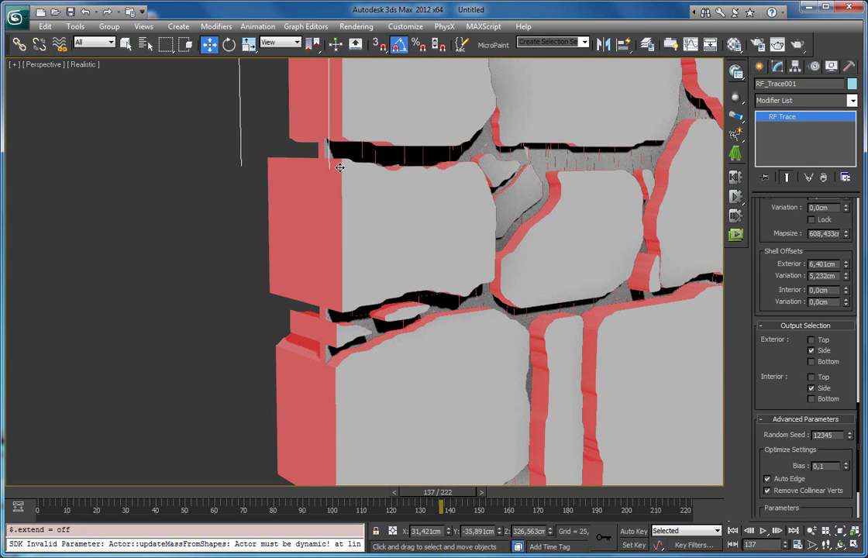
middle_click_drag(606, 191, 519, 194)
scroll(520, 194, "down", 3)
middle_click_drag(624, 222, 435, 237)
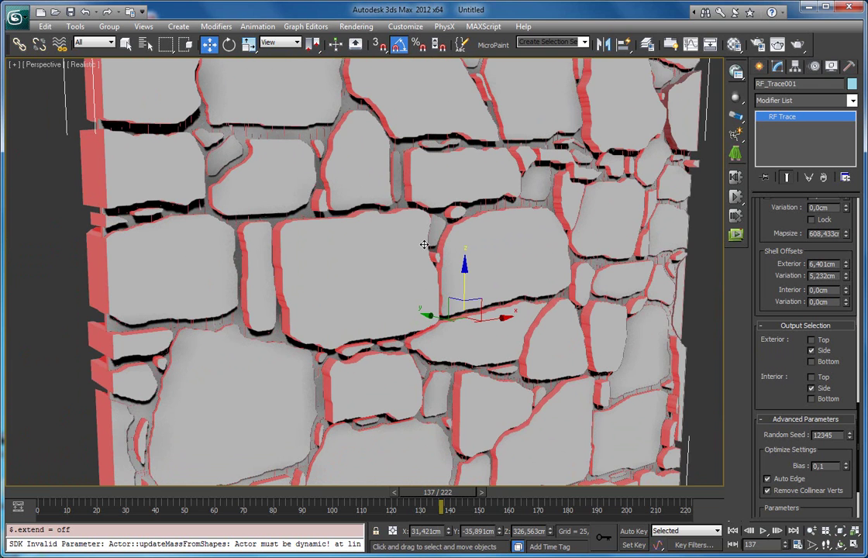
middle_click_drag(242, 183, 335, 210, "alt")
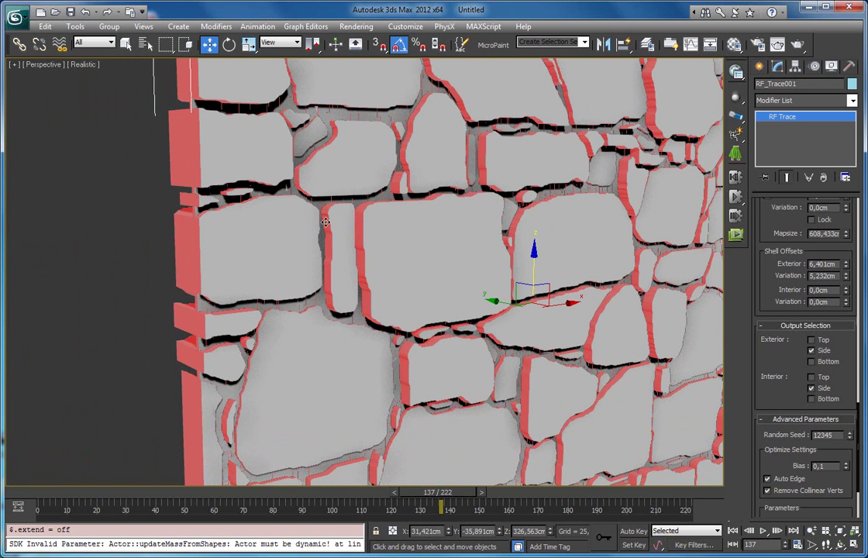
key("z")
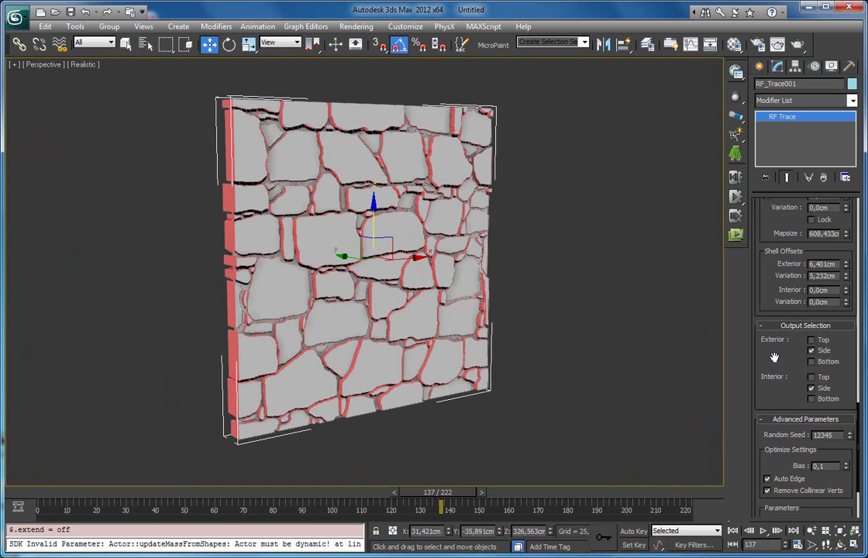
Enable Top for the exterior in the output selection and disable Side for both exterior and interior
left_click_drag(773, 357, 769, 325)
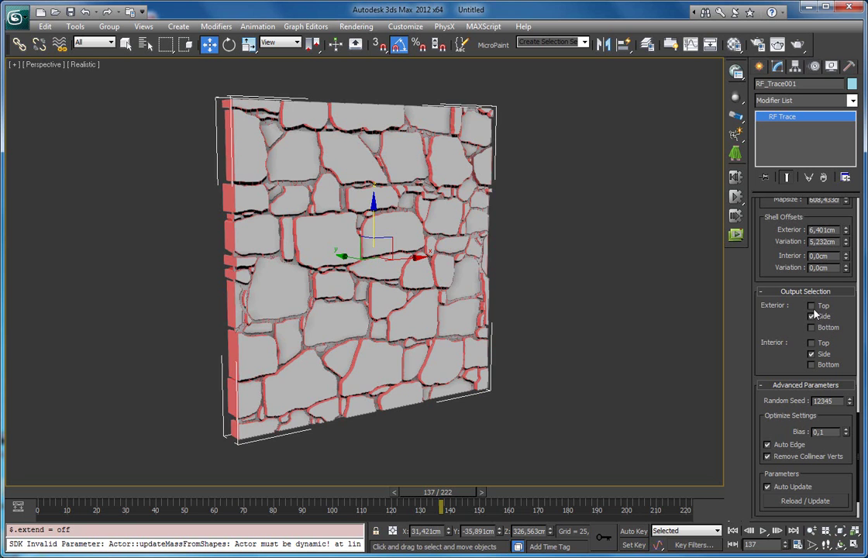
middle_click_drag(427, 230, 386, 243)
left_click(812, 307)
scroll(386, 243, "up", 3)
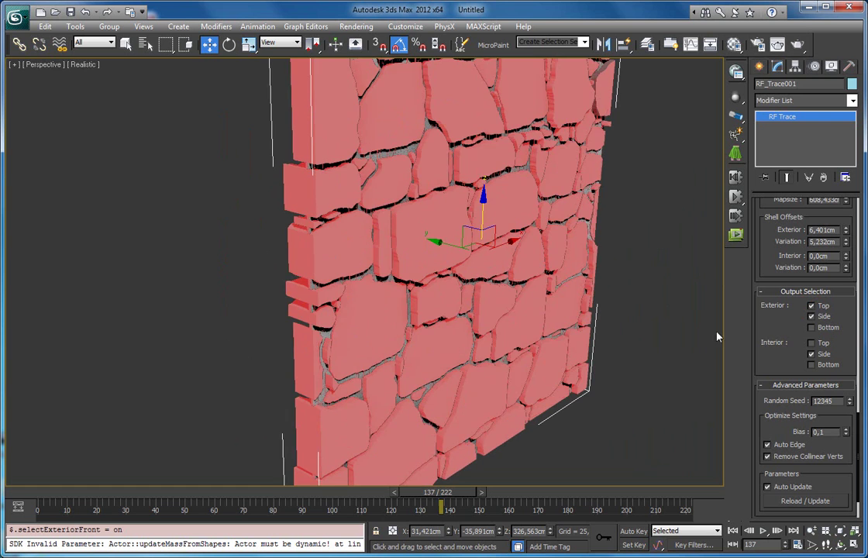
left_click(812, 316)
left_click(812, 355)
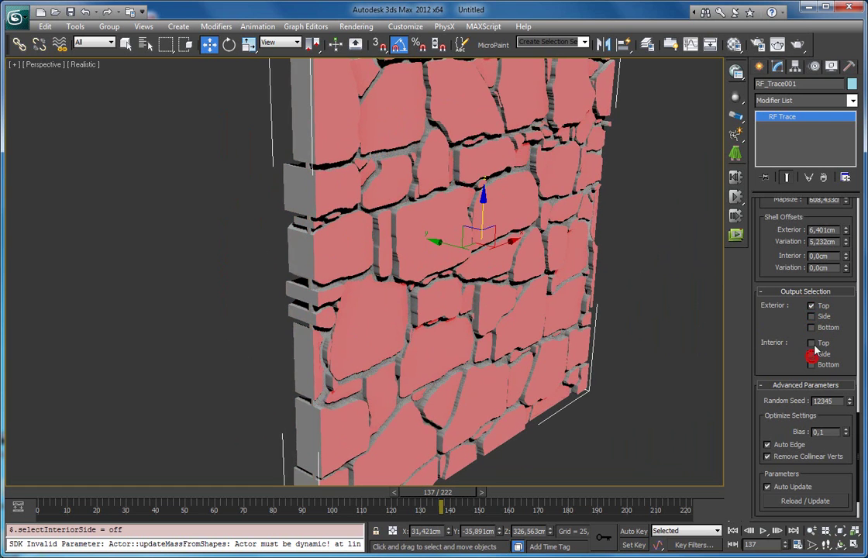
Enable interior Top in the output selection and disable exterior Top, inspecting the gaps between the stones
left_click(813, 345)
middle_click_drag(488, 215, 347, 162, "alt")
mouse_move(347, 198)
middle_mouse_down("alt")
mouse_move(479, 221)
mouse_move(362, 223)
middle_mouse_up("alt")
scroll(363, 224, "up", 5)
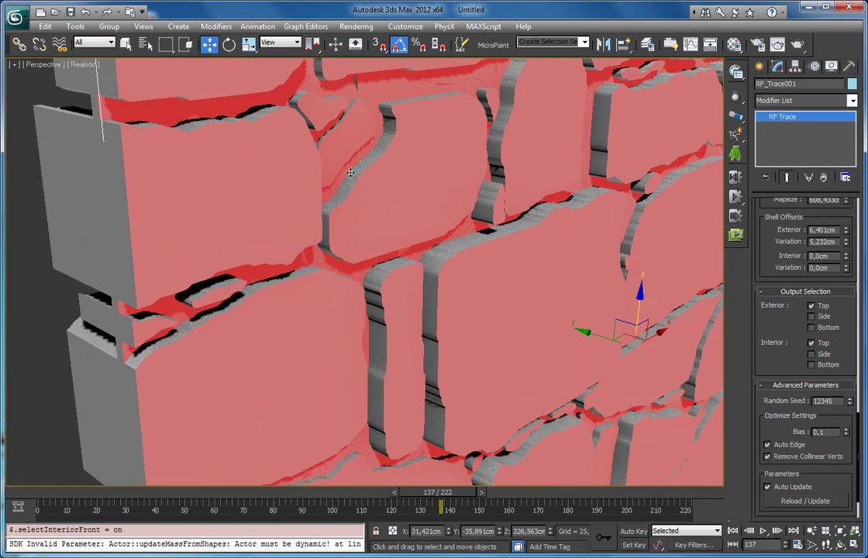
middle_click_drag(351, 172, 374, 188, "alt")
left_click(813, 306)
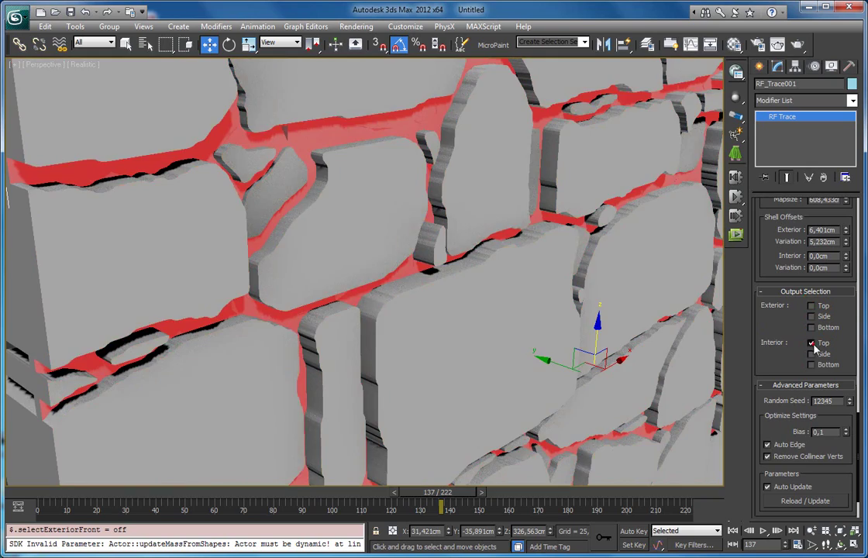
Disable interior Top and enable Bottom for both interior and exterior in the output selection
left_click(812, 344)
left_click(813, 364)
left_click(812, 328)
middle_click_drag(471, 208, 521, 240, "alt")
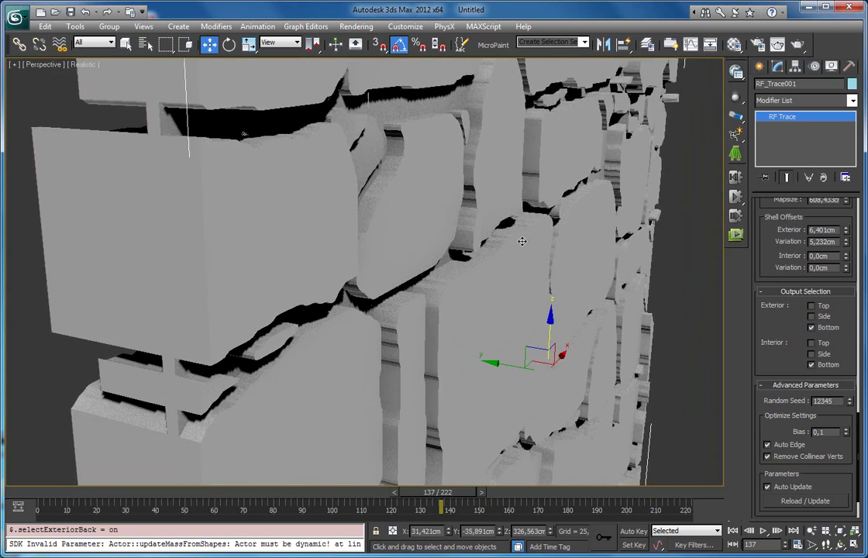
Change the trace's output selection to exclude the exterior bottom and include the interior top, side and bottom faces
left_click(818, 329)
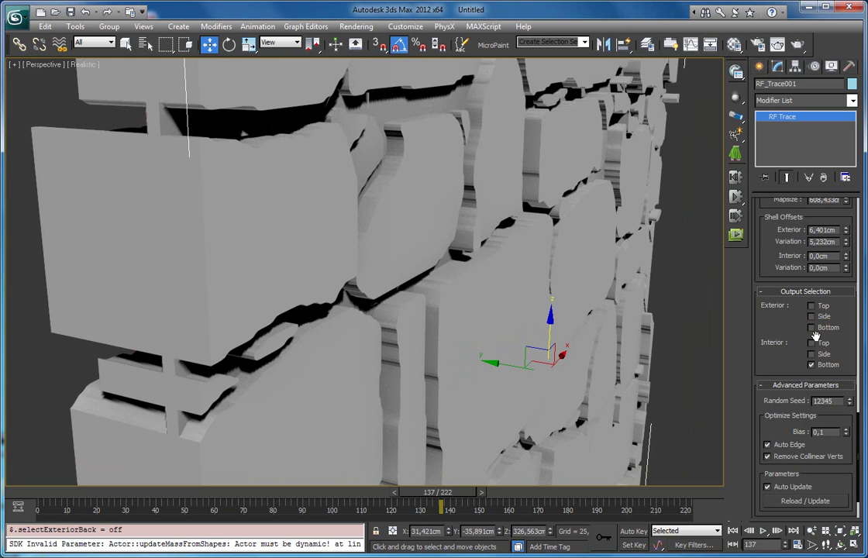
left_click(815, 345)
left_click(817, 354)
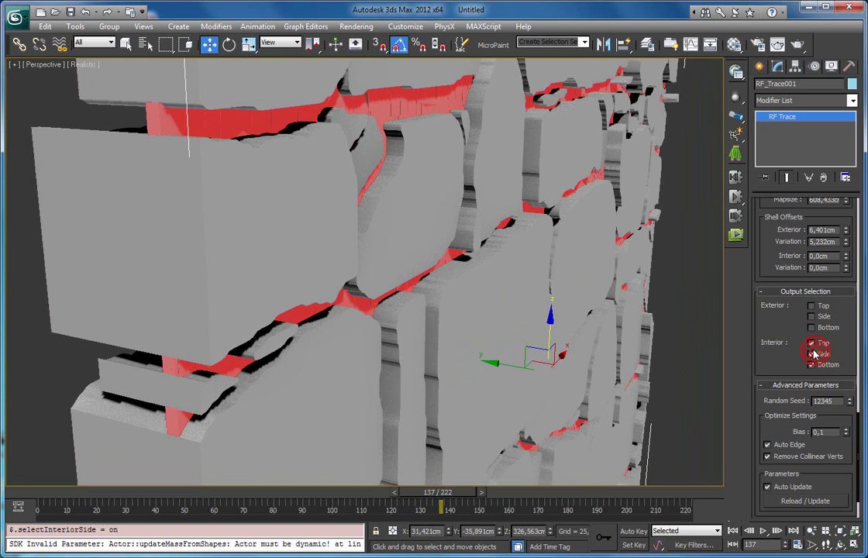
middle_click_drag(478, 188, 403, 226, "alt")
middle_click_drag(384, 183, 394, 229)
middle_click_drag(290, 215, 389, 197)
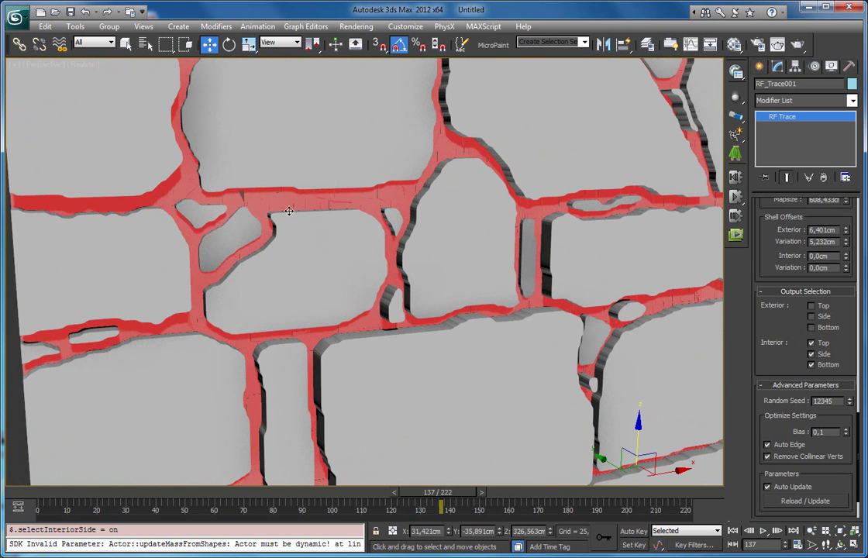
scroll(473, 157, "down", 5)
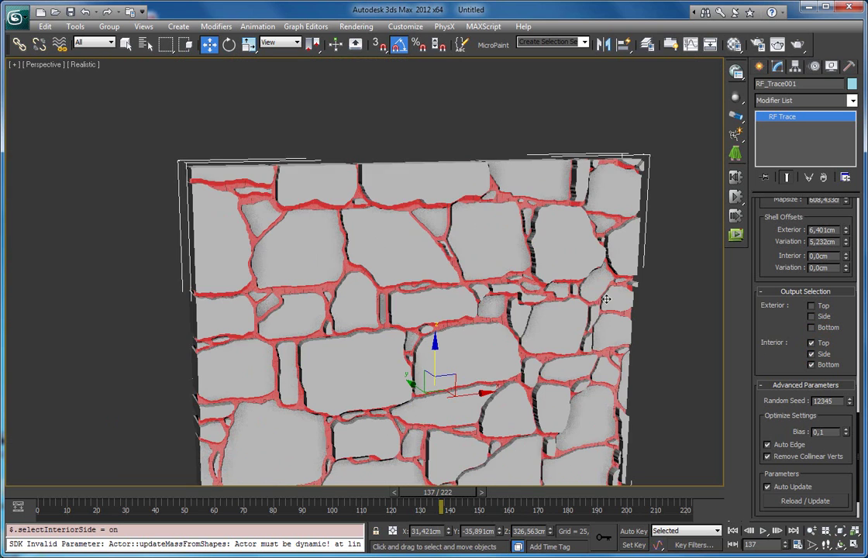
Limit the output selection to the side faces of both the exterior and the interior
left_click(812, 342)
left_click(812, 317)
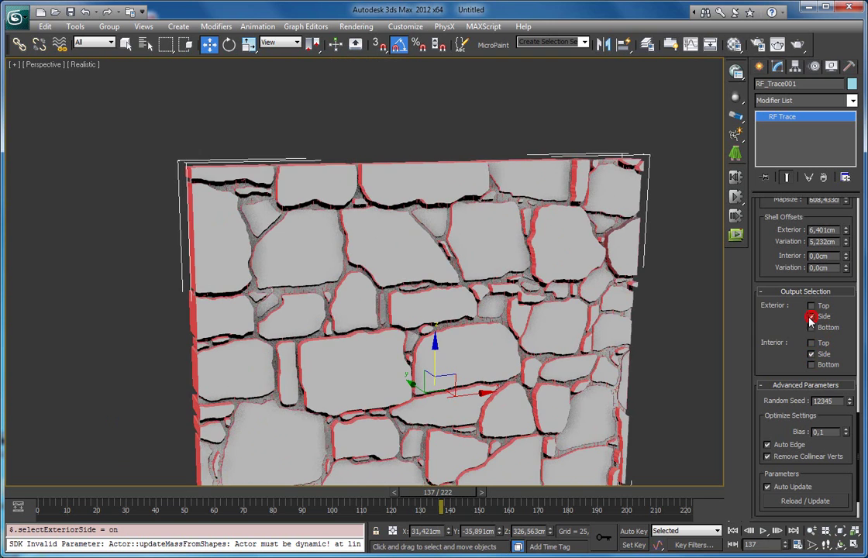
middle_click_drag(404, 312, 407, 260)
middle_click_drag(518, 315, 492, 271)
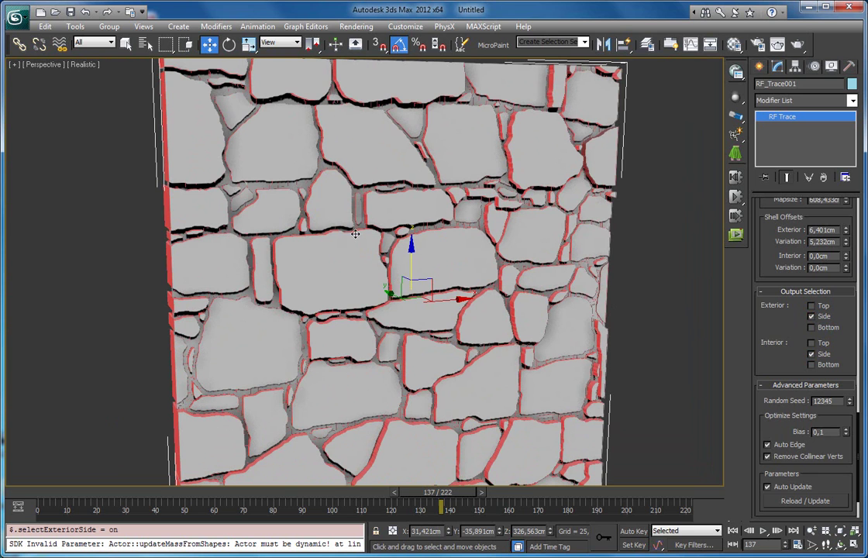
Review the Random Seed and optimize Bias settings, and check the wall's appearance with and without edged faces
left_click_drag(773, 284, 772, 246)
double_click(834, 347)
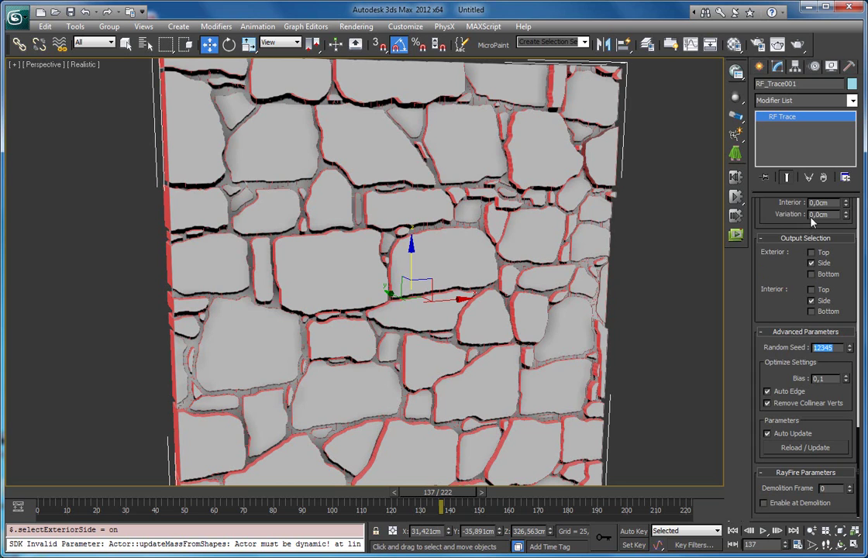
left_click_drag(779, 267, 780, 225)
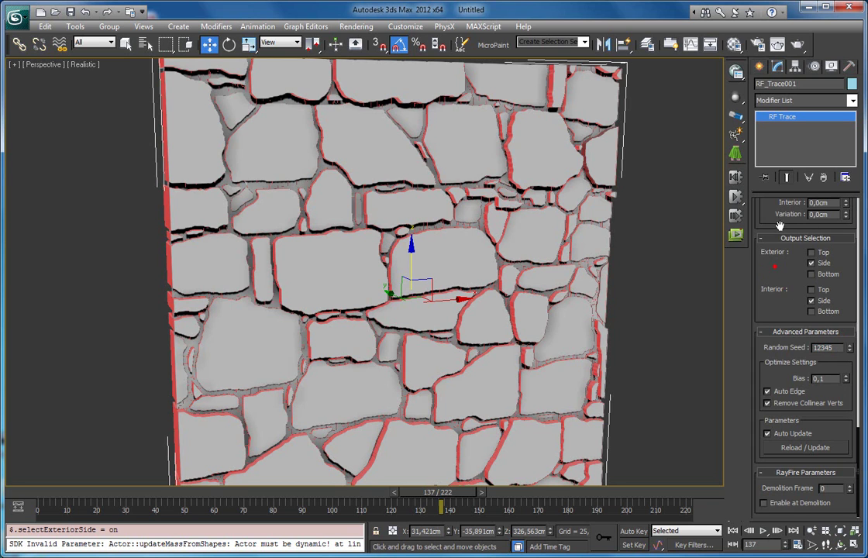
double_click(826, 379)
middle_click_drag(411, 152, 426, 197)
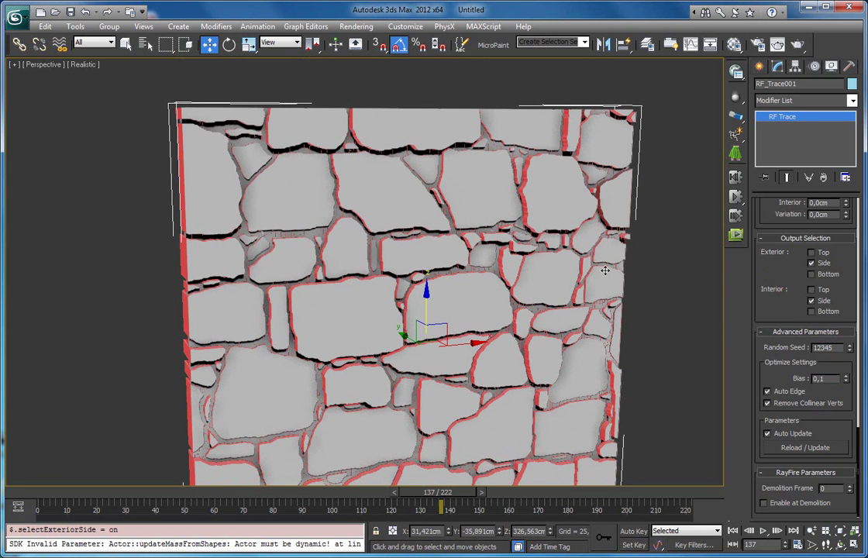
key("F4")
key("F4")
scroll(773, 330, "up", 5)
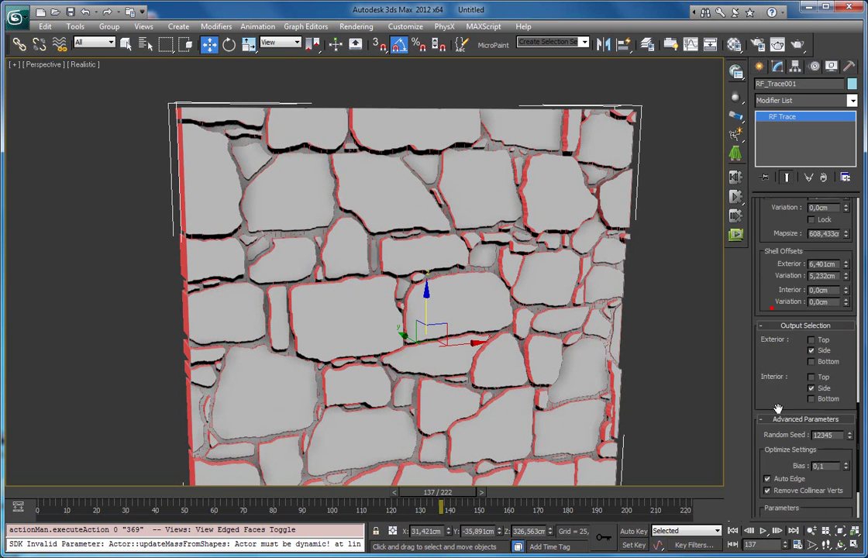
scroll(773, 329, "up", 6)
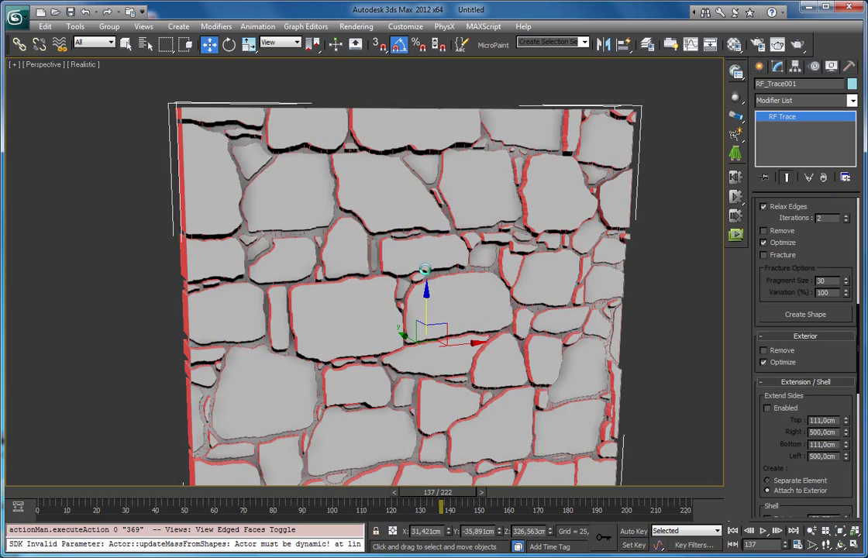
Display edged faces on the wall and examine the edge distribution on the stones' side faces up close
middle_click_drag(420, 250, 479, 318, "alt")
mouse_move(479, 318)
middle_mouse_down()
mouse_move(465, 295)
mouse_move(474, 306)
middle_mouse_up()
key("F4")
scroll(475, 306, "up", 5)
middle_click_drag(290, 247, 627, 339)
scroll(419, 298, "up", 10)
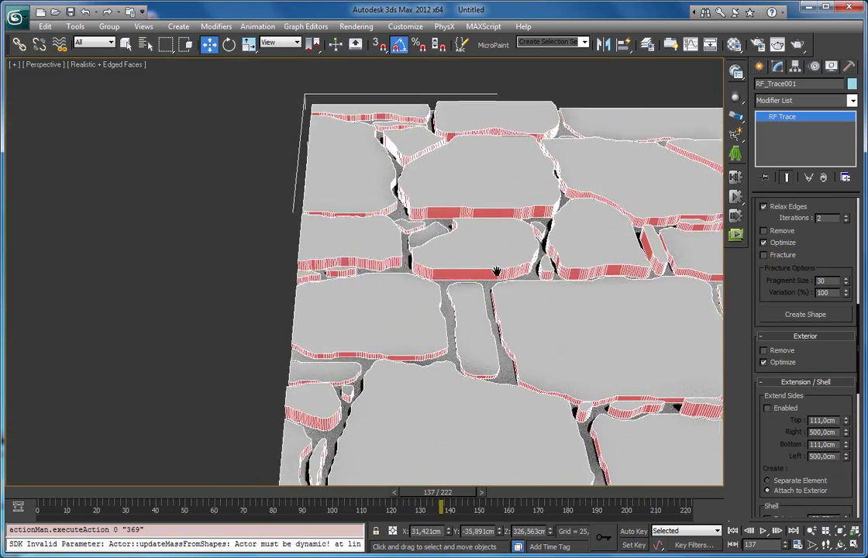
scroll(419, 299, "up", 2)
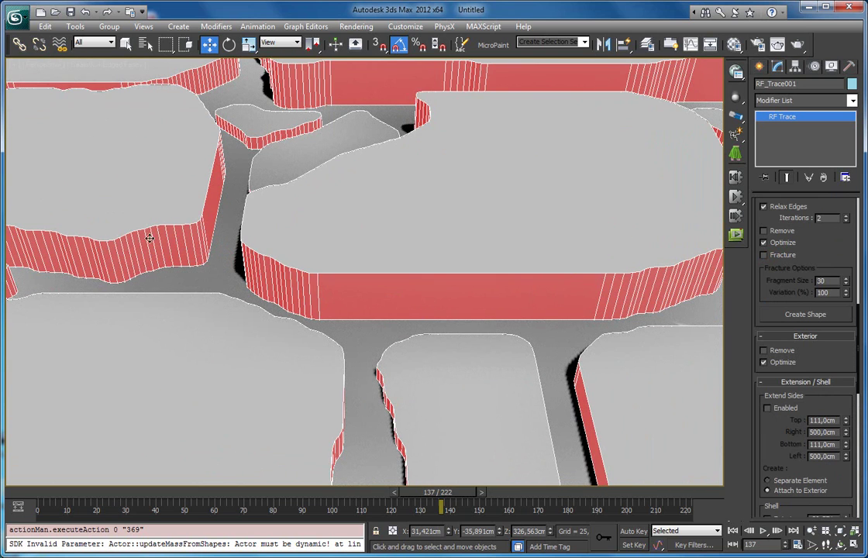
middle_click_drag(177, 225, 361, 296)
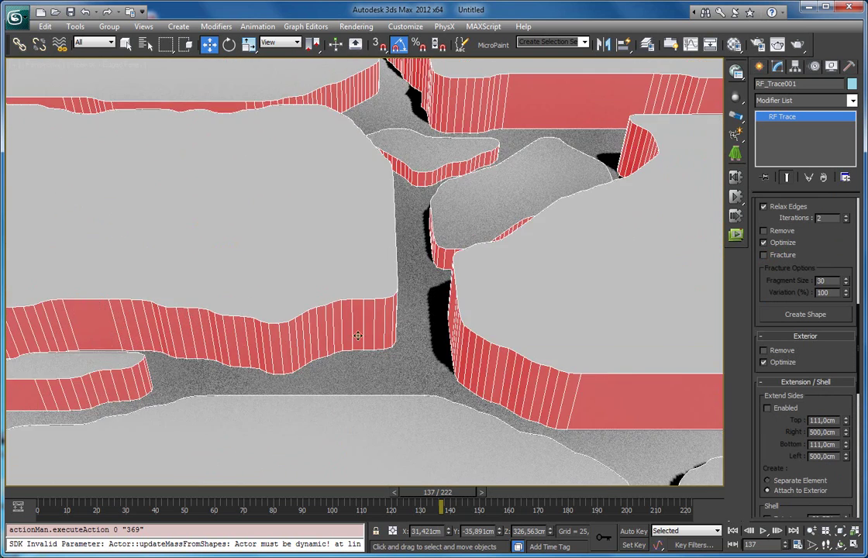
scroll(286, 319, "up", 5)
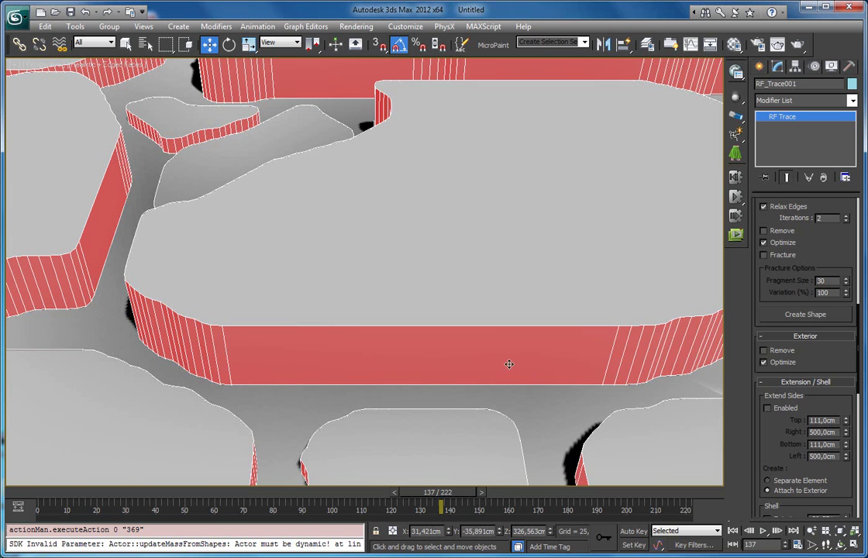
Turn off Remove Collinear Verts to compare the edges on the stones' sides, and turn it back on
key("alt")
scroll(758, 363, "down", 4)
scroll(765, 360, "down", 1)
scroll(765, 361, "down", 15)
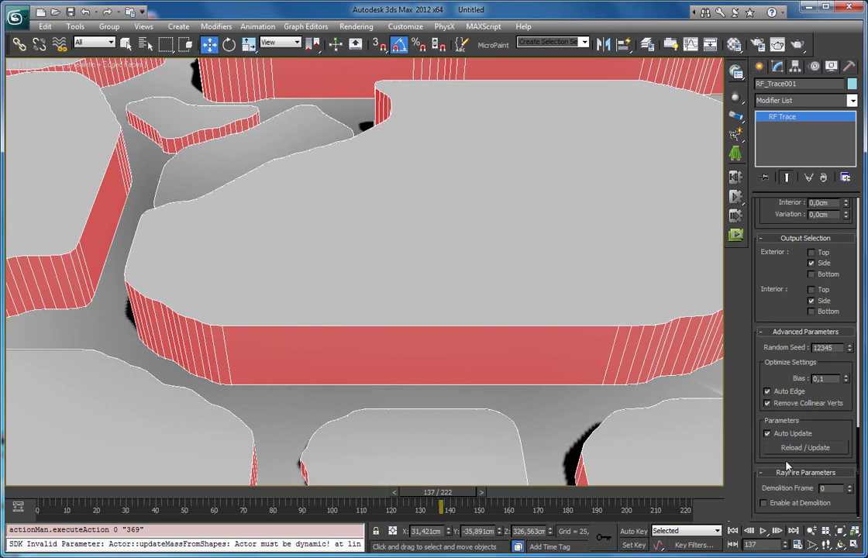
left_click(820, 405)
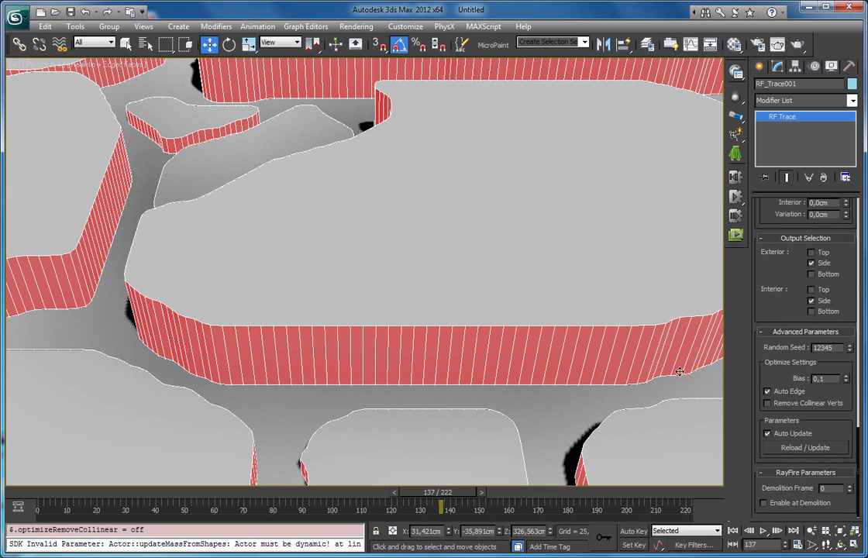
left_click(785, 406)
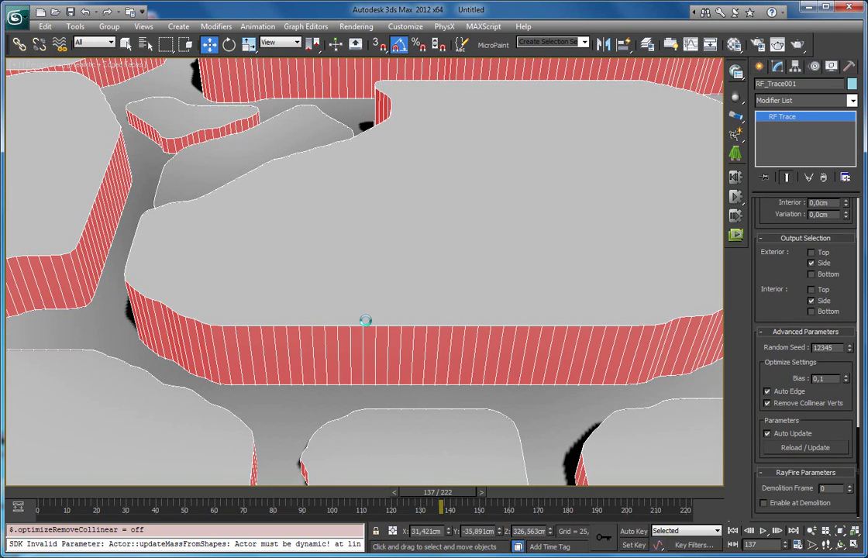
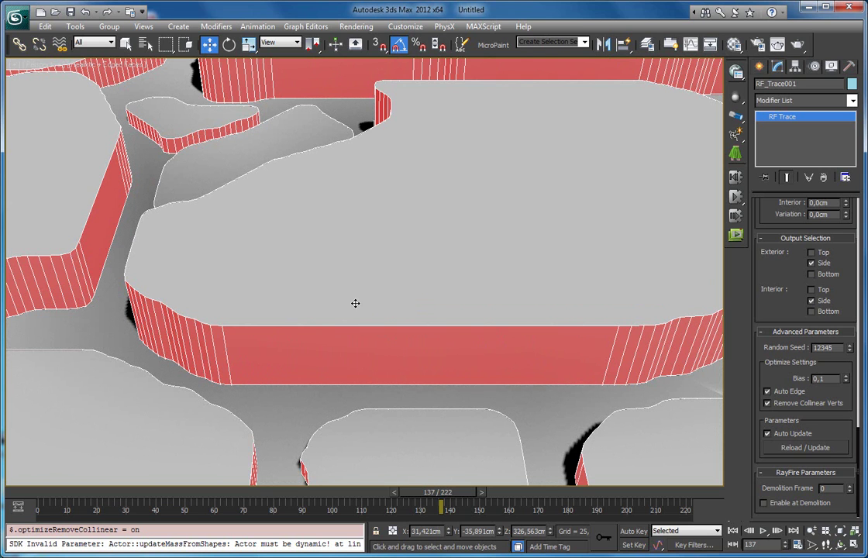
Turn off Auto Update for the RF Trace object
left_click(768, 302)
scroll(428, 386, "down", 6)
middle_click_drag(494, 278, 404, 245)
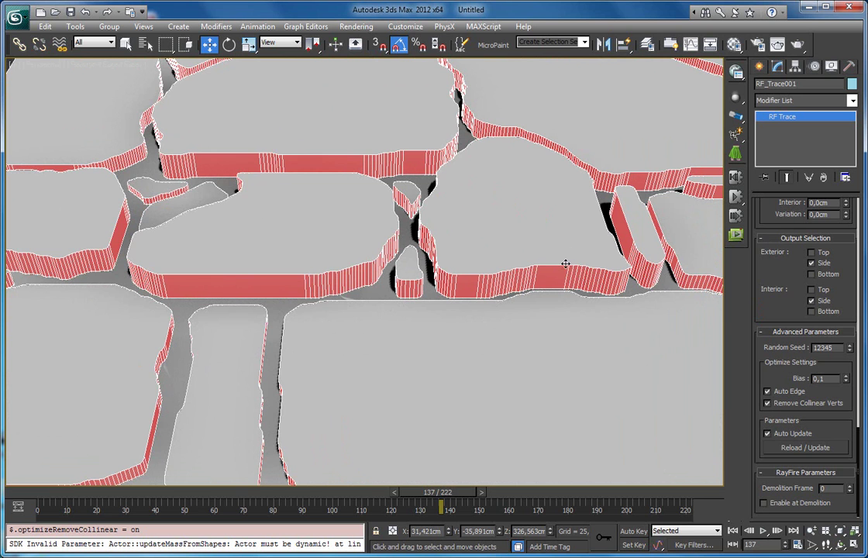
middle_click_drag(537, 180, 380, 183)
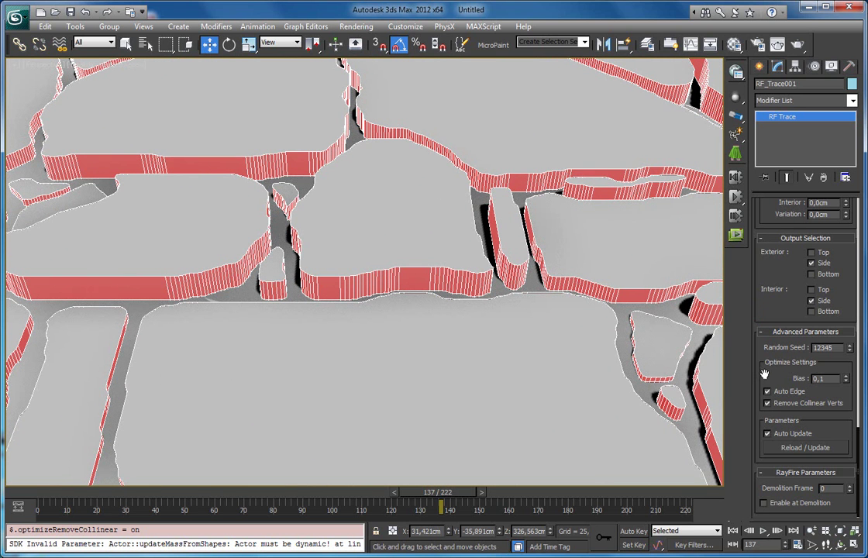
scroll(760, 303, "up", 2)
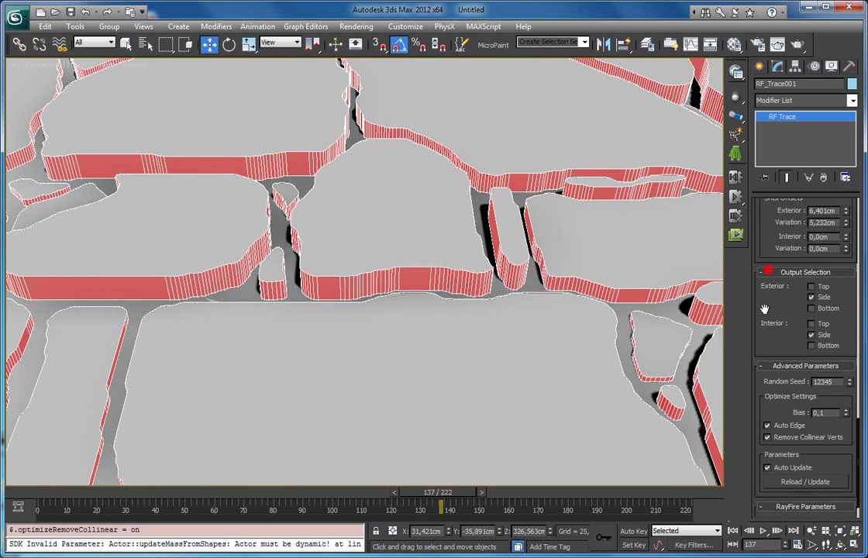
scroll(763, 304, "up", 5)
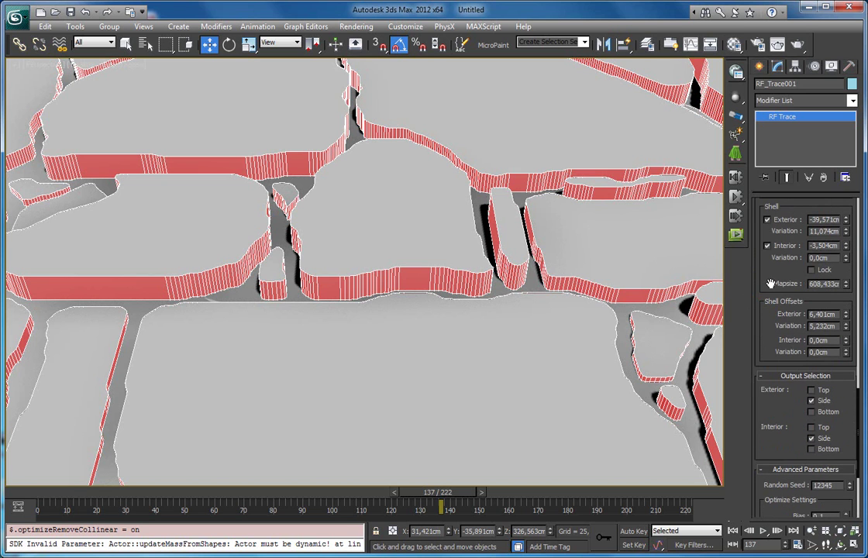
scroll(764, 268, "up", 2)
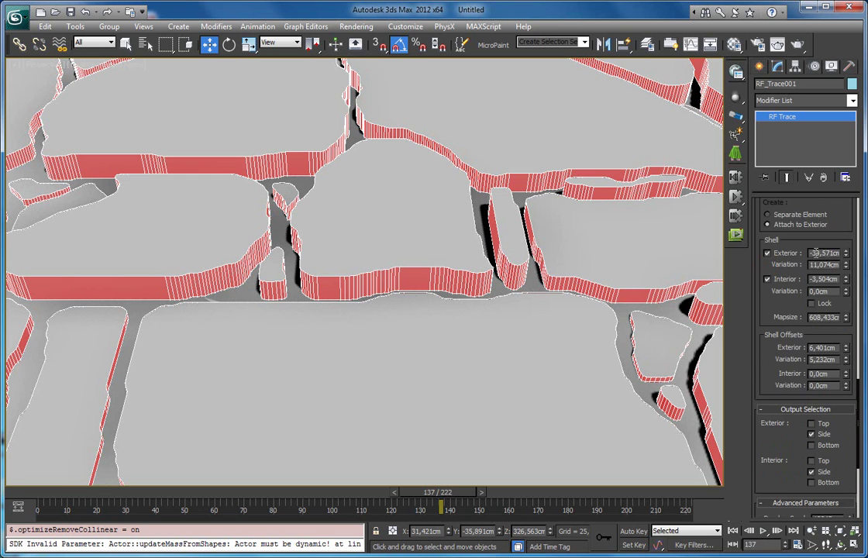
scroll(748, 245, "up", 4)
scroll(769, 250, "down", 15)
left_click(792, 436)
Set the exterior shell to -9,893cm with 18,051cm variation and the interior shell to -2,838cm with 0,914cm variation, and reload the trace
scroll(773, 314, "up", 13)
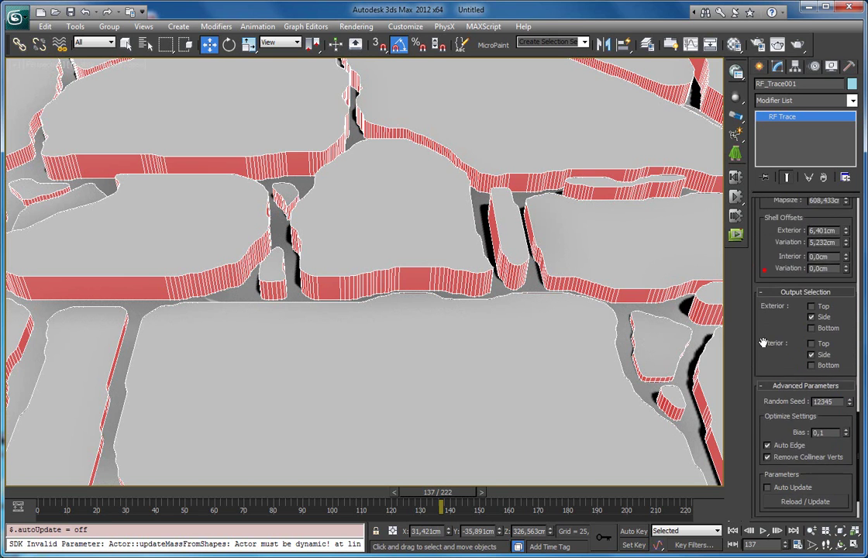
left_click_drag(845, 296, 826, 335)
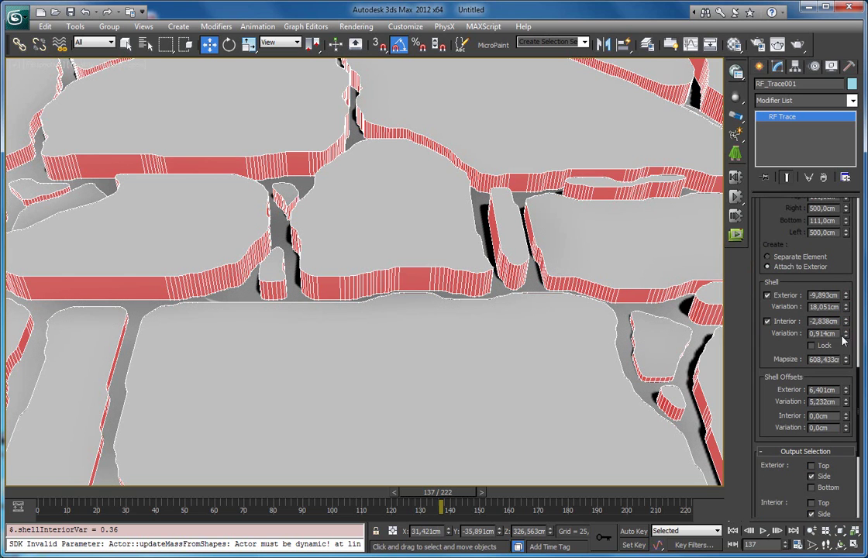
scroll(783, 346, "down", 3)
scroll(779, 450, "down", 3)
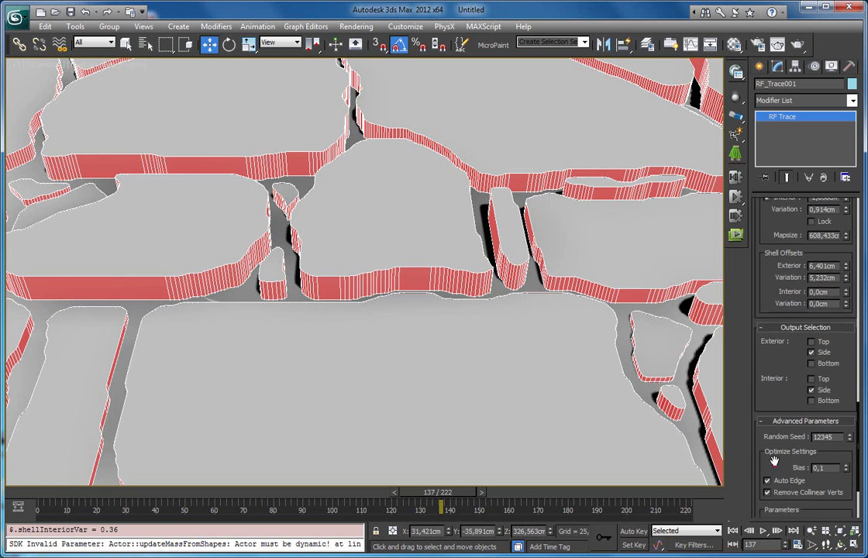
left_click(783, 448)
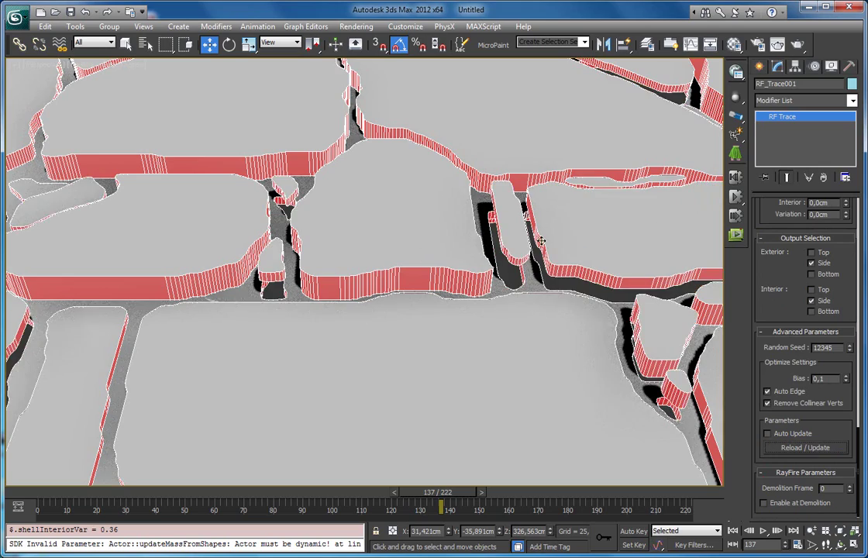
Switch the trace source of the whole wall from Bitmap to TextureMap
scroll(443, 262, "down", 4)
middle_click_drag(444, 263, 449, 314, "alt")
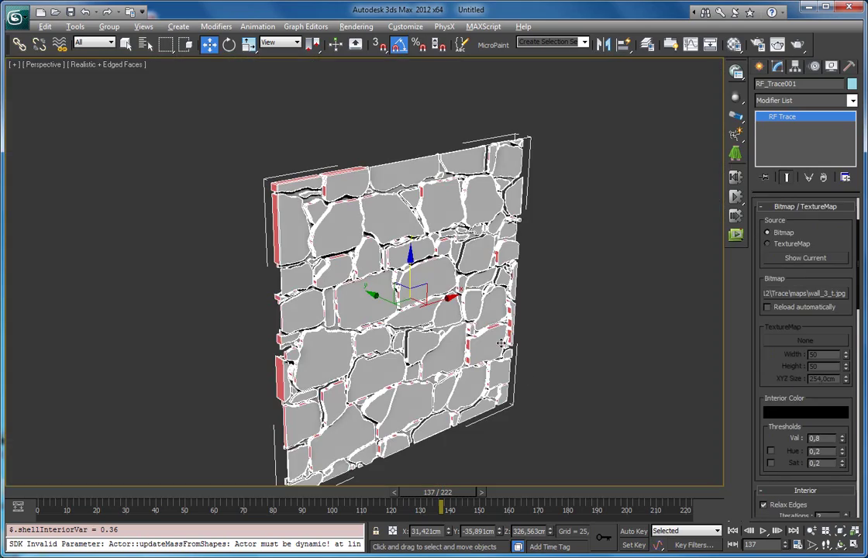
middle_click_drag(495, 343, 543, 341, "alt")
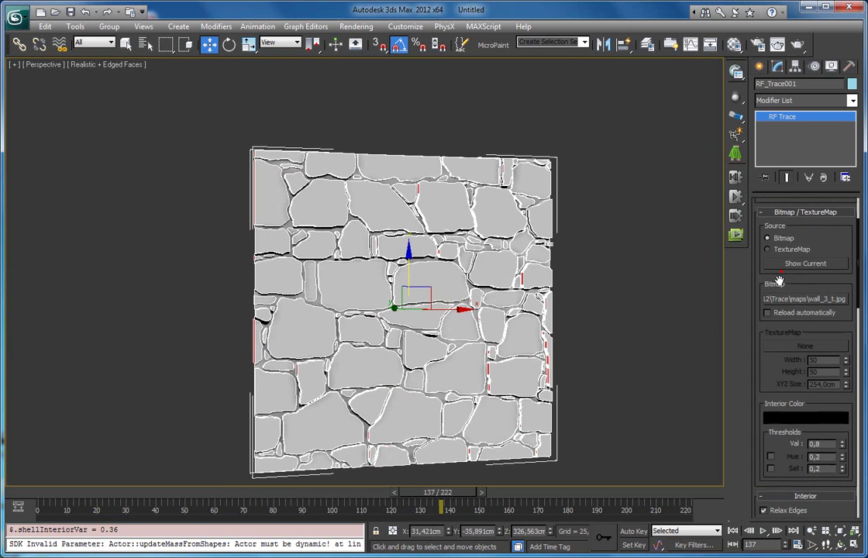
left_click_drag(776, 274, 763, 299)
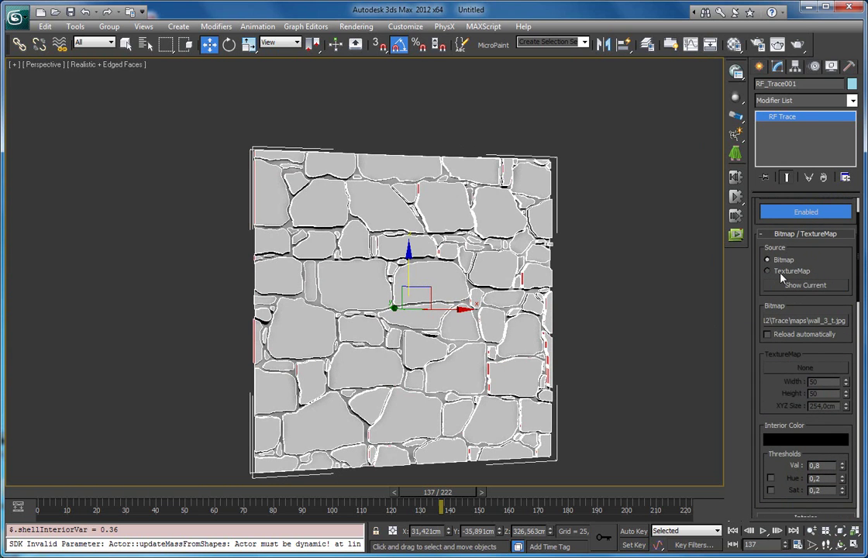
left_click(778, 274)
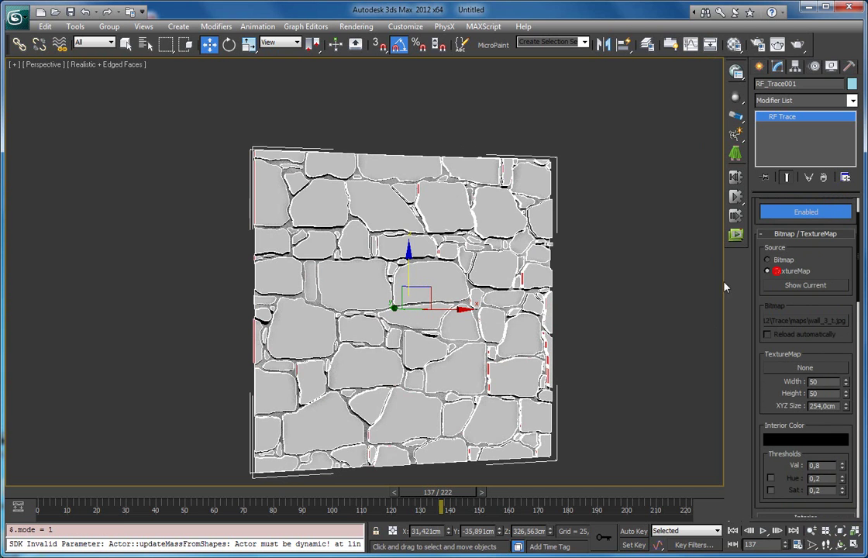
Assign a Tiles map to the diffuse color of the unused material 05 - Default and show it in the viewport
middle_click_drag(506, 292, 462, 245, "alt")
key("m")
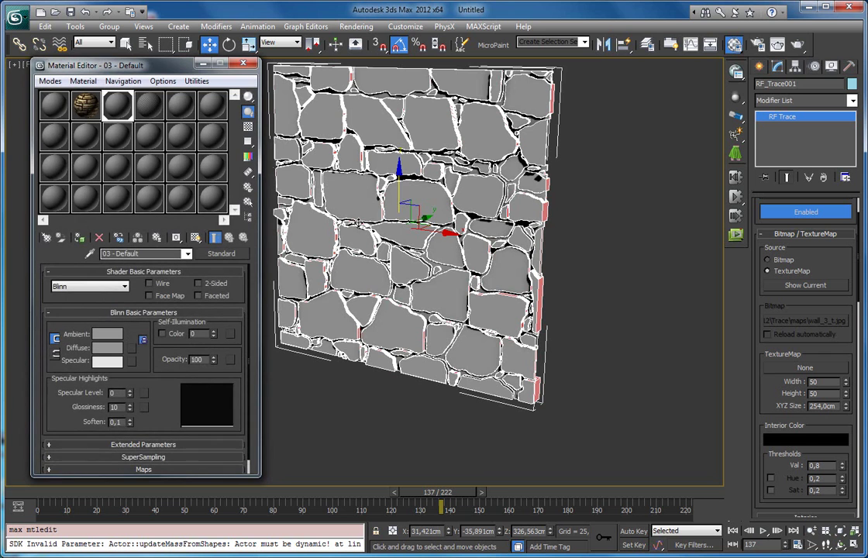
left_click(179, 111)
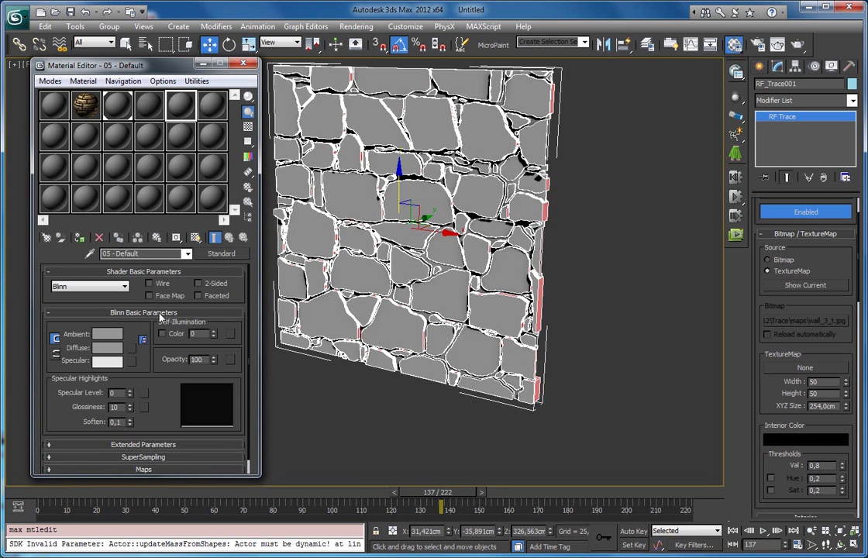
left_click(133, 347)
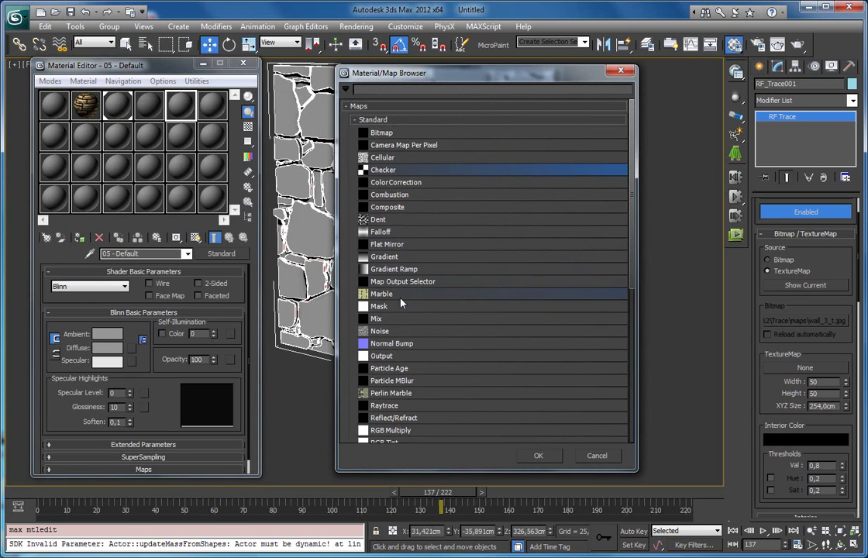
left_click(402, 394)
scroll(401, 398, "down", 2)
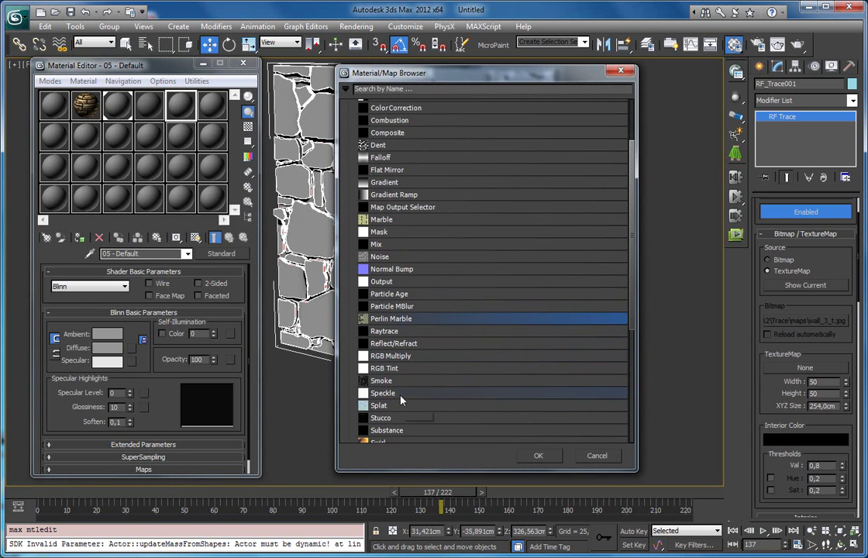
scroll(399, 403, "down", 1)
double_click(383, 436)
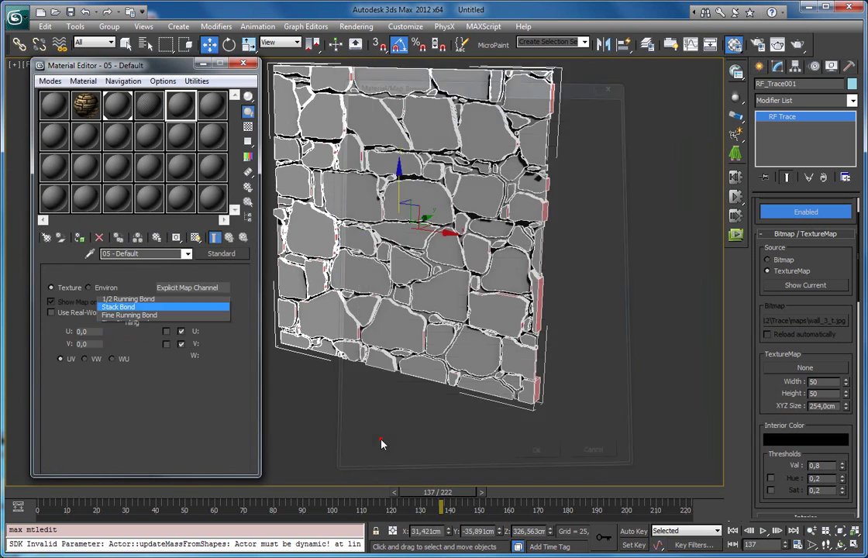
left_click(195, 238)
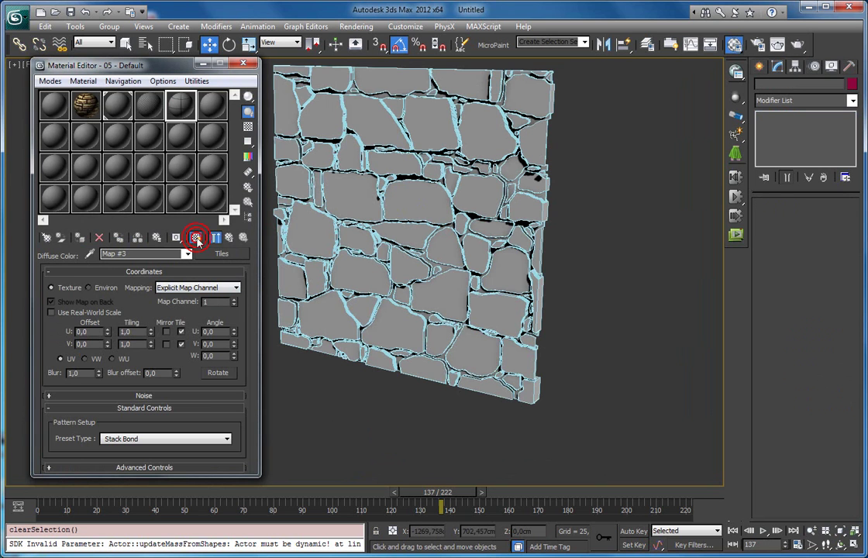
Examine the Tiles map in an enlarged preview, reselect the RF Trace wall and close the preview
double_click(165, 94)
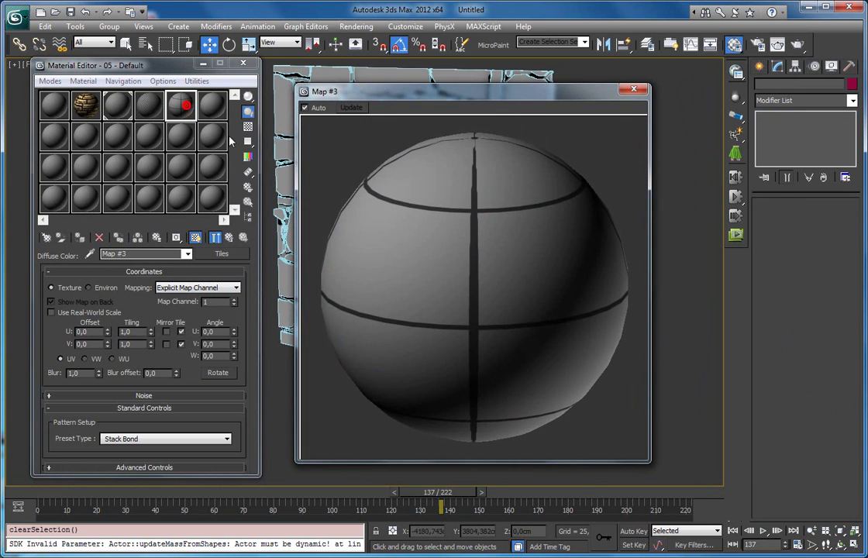
left_click_drag(418, 91, 583, 130)
middle_click_drag(351, 192, 342, 214)
left_click_drag(574, 133, 438, 157)
left_click(451, 138)
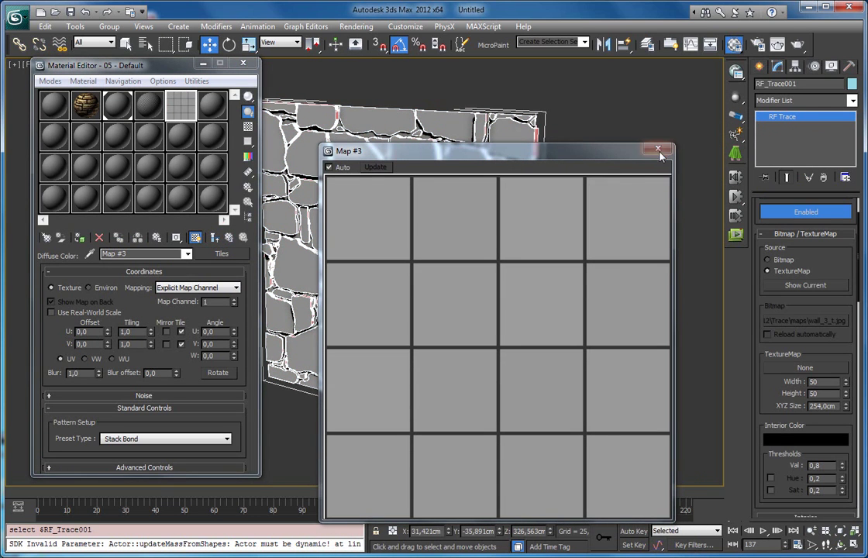
left_click(659, 148)
Load the Tiles map as an instance into the wall's trace TextureMap slot and turn Auto Update on
left_click_drag(223, 254, 807, 368)
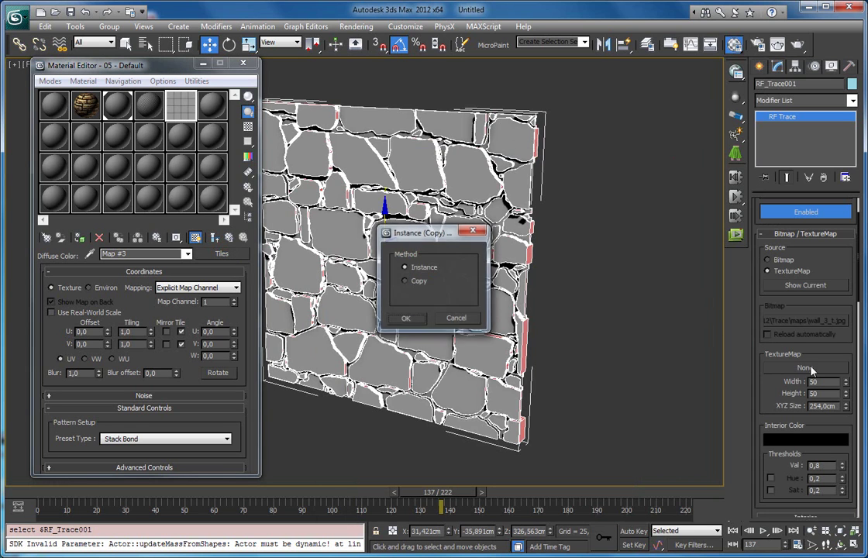
left_click(405, 318)
middle_click_drag(390, 271, 492, 293, "alt")
left_click_drag(777, 403, 776, 145)
scroll(775, 404, "down", 10)
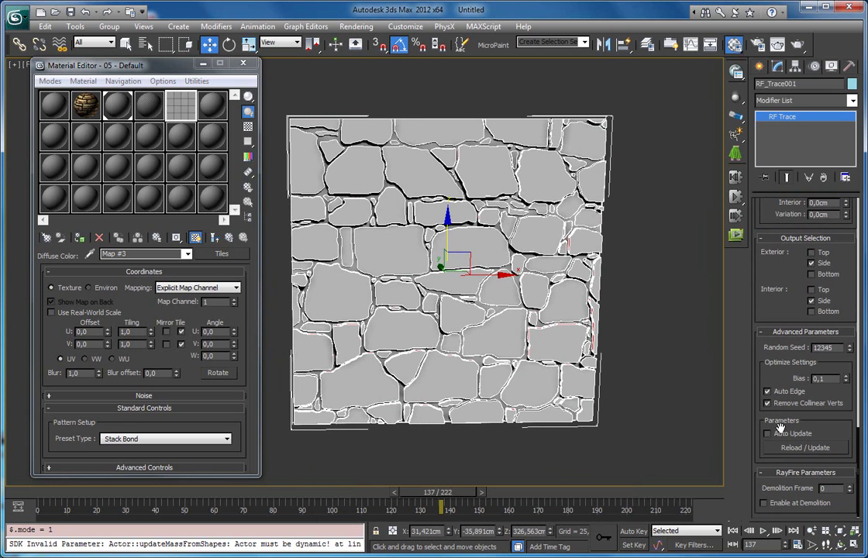
left_click(767, 434)
key("F4")
key("F4")
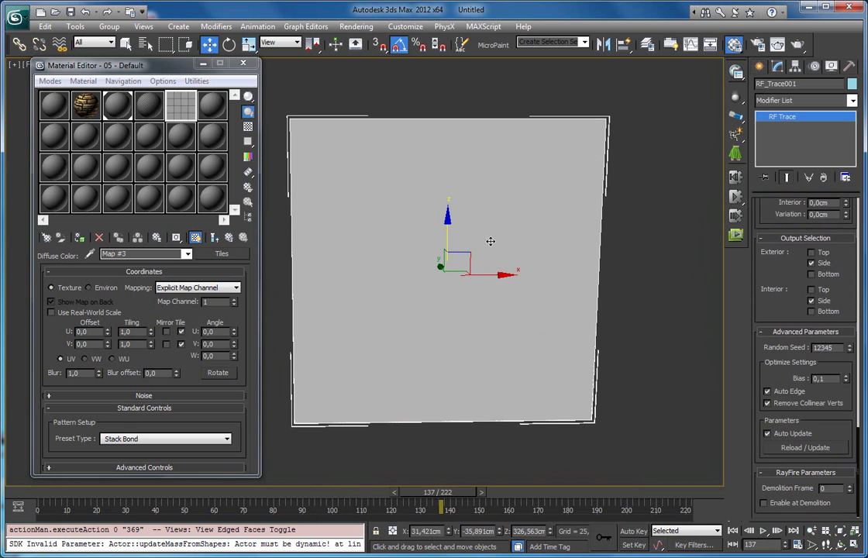
Reopen the enlarged Tiles map preview and arrange it and the Material Editor on either side of the wall
left_click_drag(776, 263, 773, 334)
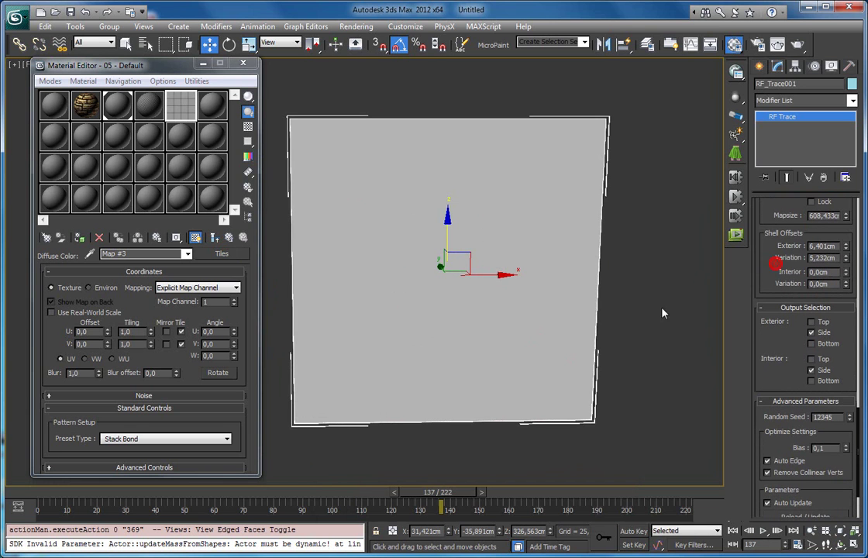
double_click(183, 113)
left_click_drag(434, 149, 465, 150)
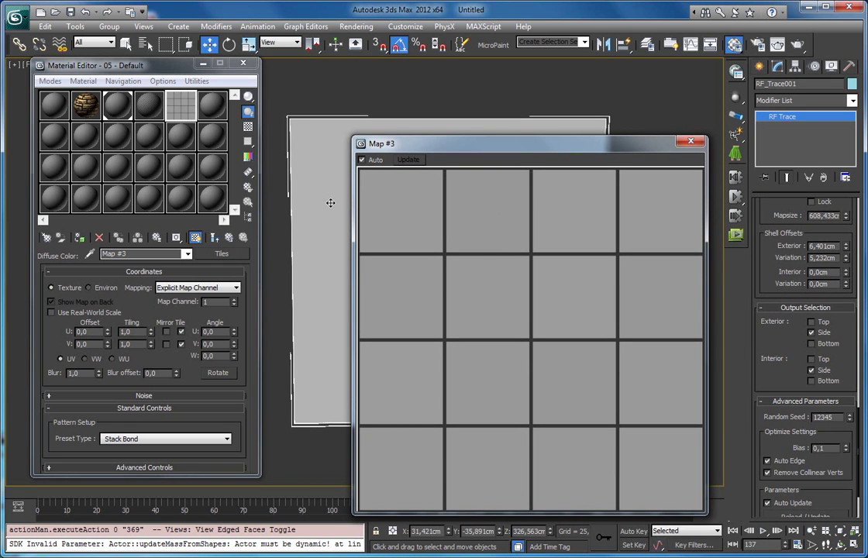
left_click_drag(401, 141, 561, 131)
scroll(350, 191, "down", 3)
middle_click_drag(461, 189, 337, 179)
left_click_drag(178, 70, 153, 72)
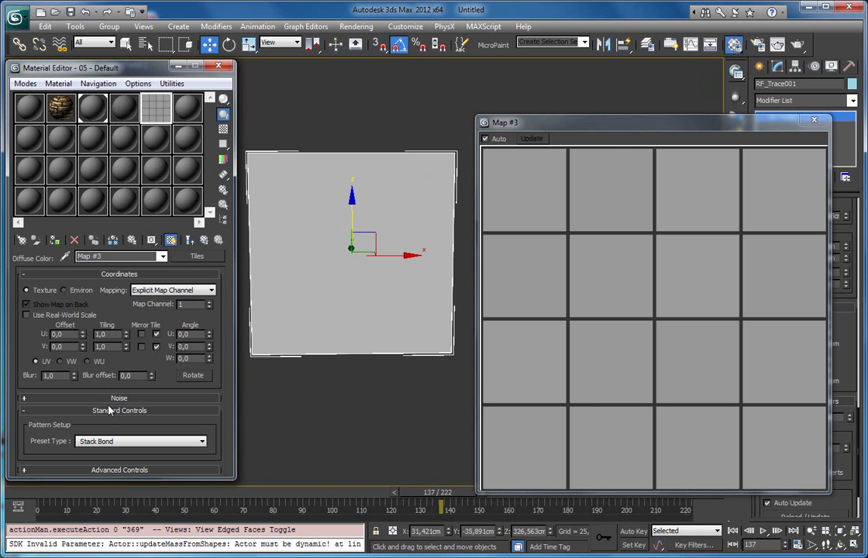
Set the Tiles map's tile color to white and its grout color to black
left_click(120, 469)
left_click(90, 315)
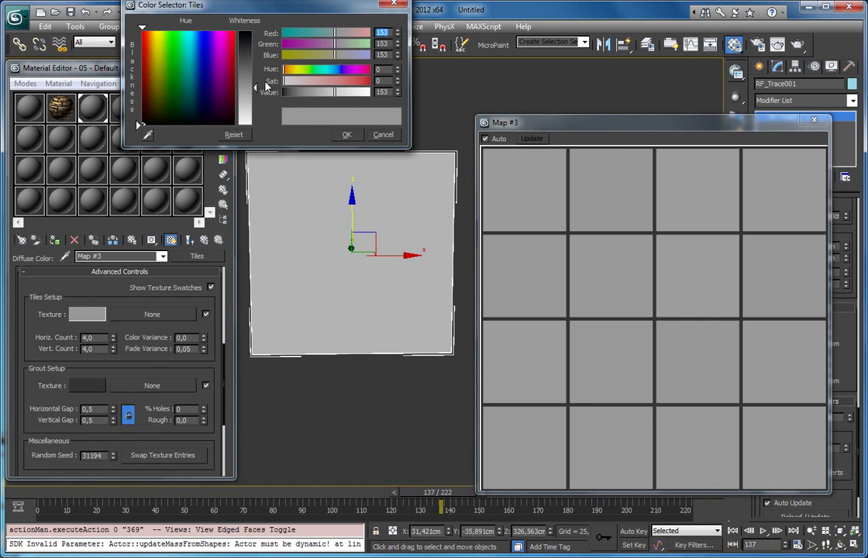
left_click_drag(243, 114, 248, 136)
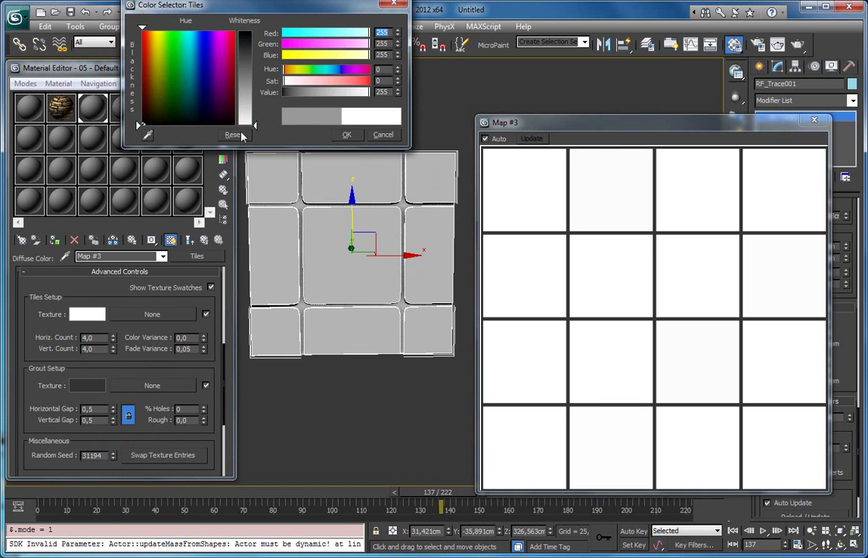
left_click(347, 135)
left_click(77, 386)
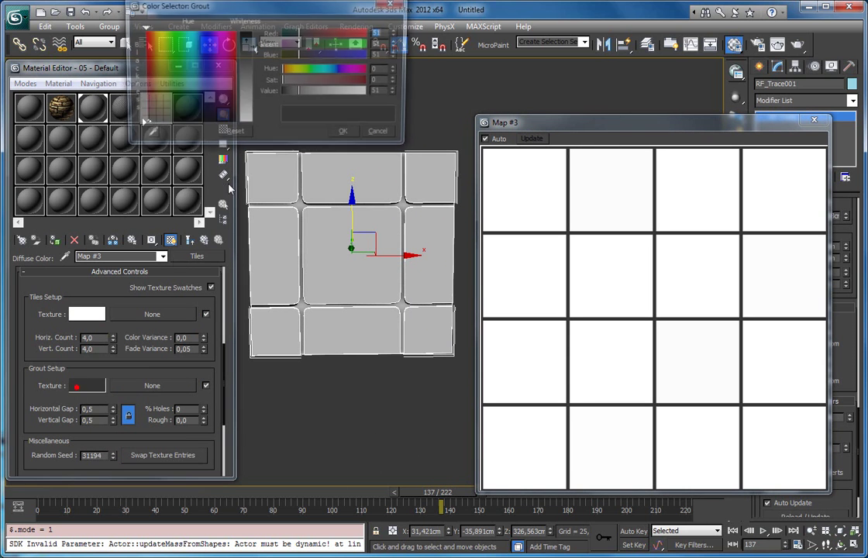
left_click_drag(255, 51, 255, 30)
left_click(348, 133)
Try other bond patterns, including English Bond, and set the Tiles map's preset type to 1/2 Running Bond
middle_click_drag(323, 217, 371, 218, "alt")
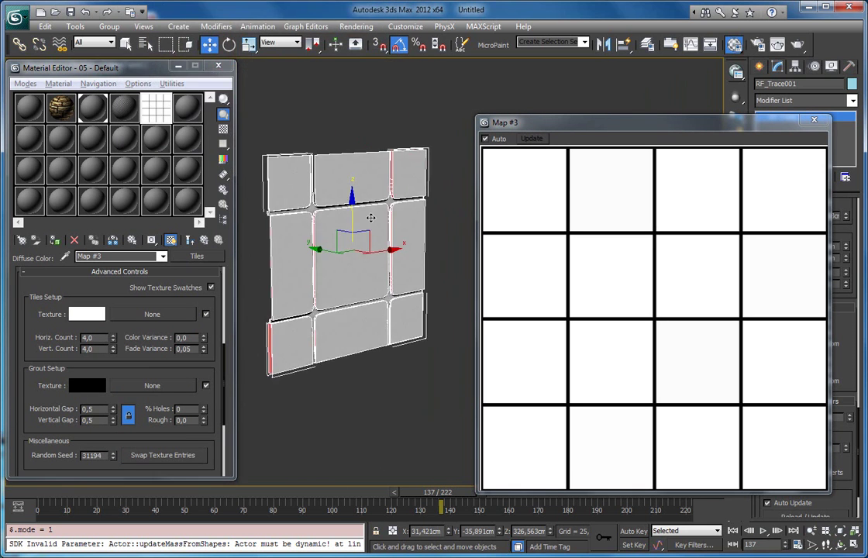
scroll(371, 218, "up", 5)
middle_click_drag(316, 250, 322, 304)
scroll(321, 304, "down", 4)
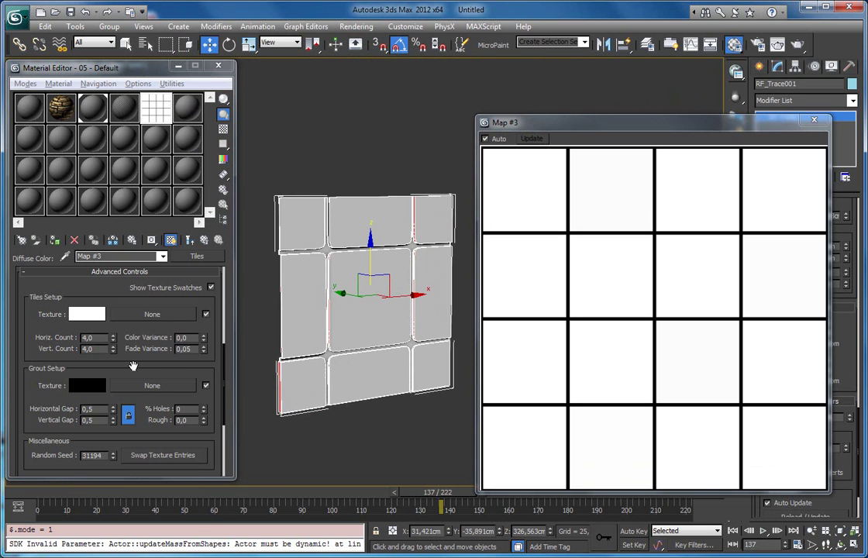
scroll(133, 366, "up", 4)
left_click(128, 355)
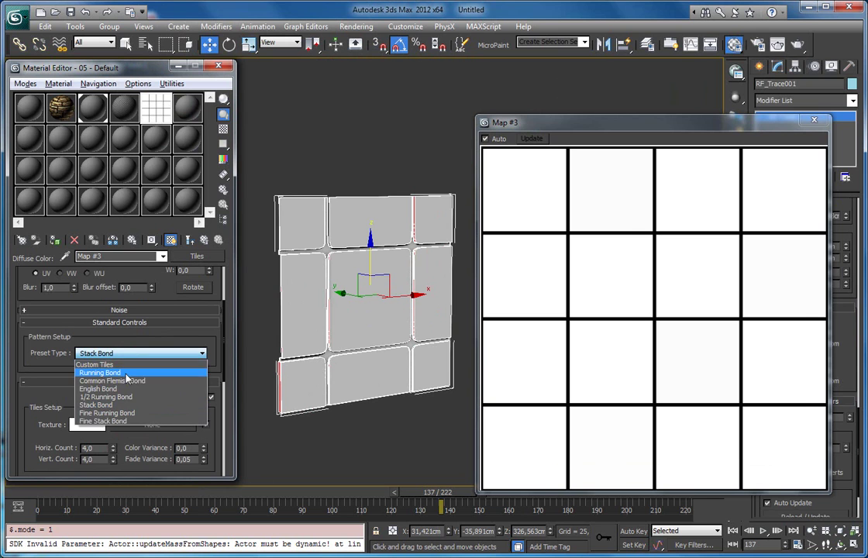
left_click(127, 380)
key("Down")
key("Down")
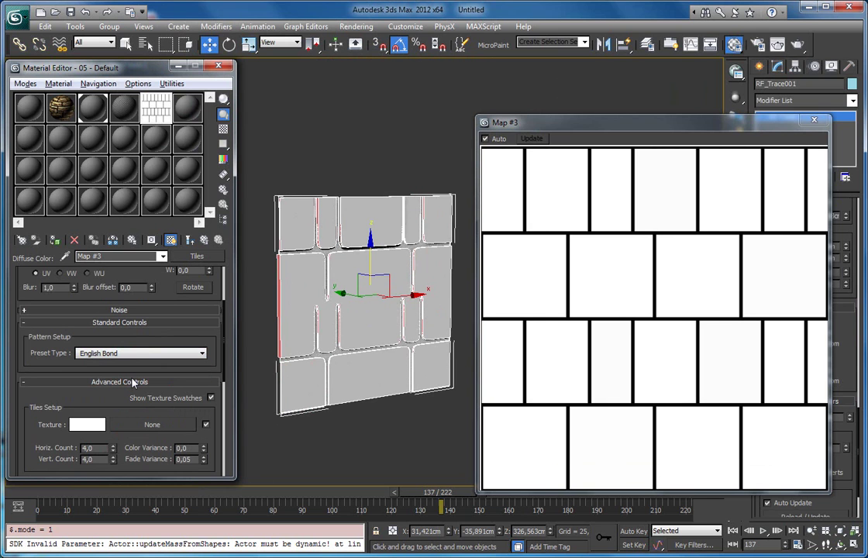
key("Up")
key("Down")
Inspect the gaps between the traced bricks up close and close the enlarged map preview
middle_click_drag(389, 343, 361, 329, "alt")
scroll(360, 328, "up", 5)
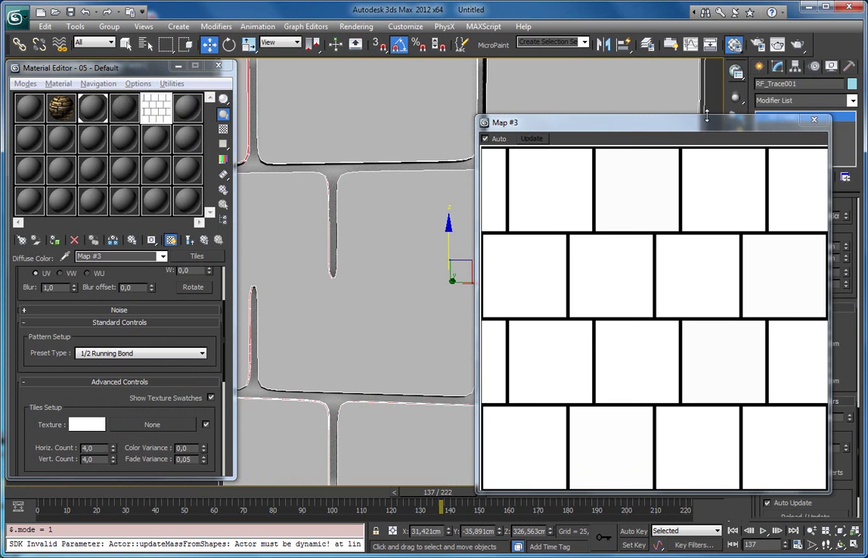
left_click(814, 120)
scroll(545, 244, "down", 4)
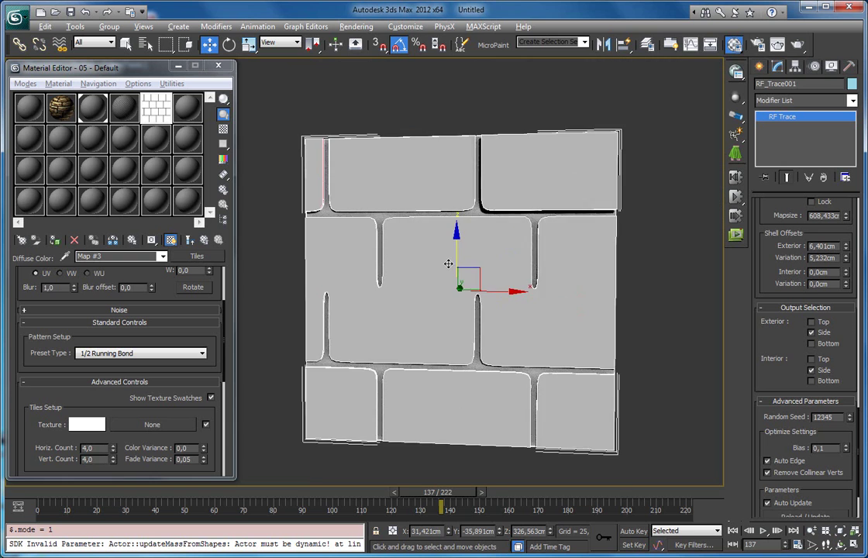
middle_click_drag(448, 259, 509, 269, "alt")
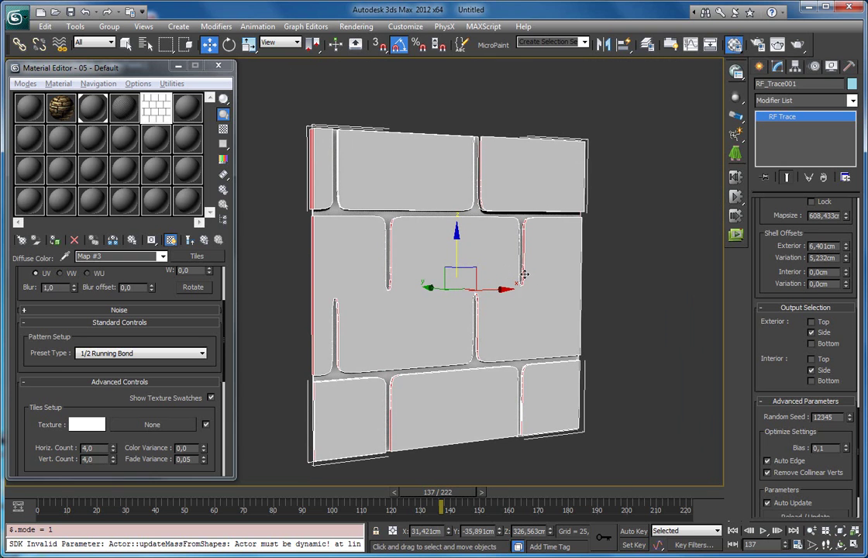
Set the trace TextureMap's width and height to 300
scroll(780, 269, "up", 3)
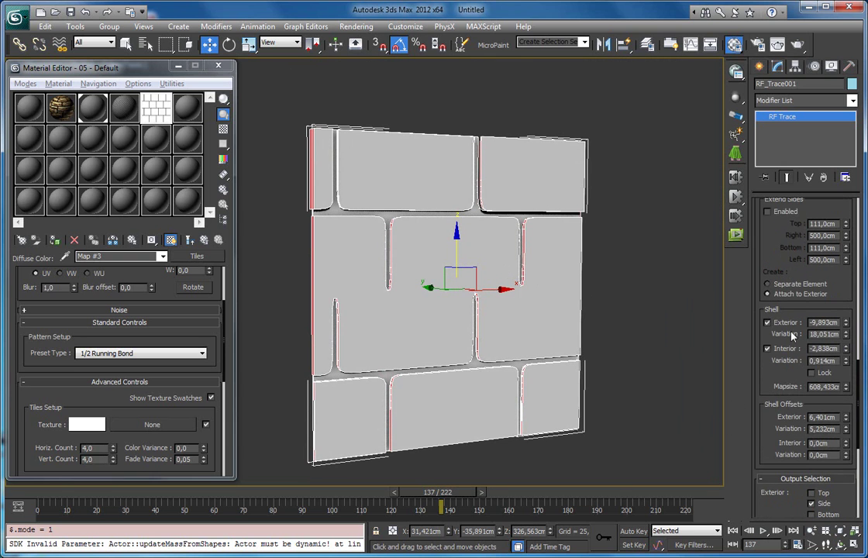
scroll(794, 430, "up", 8)
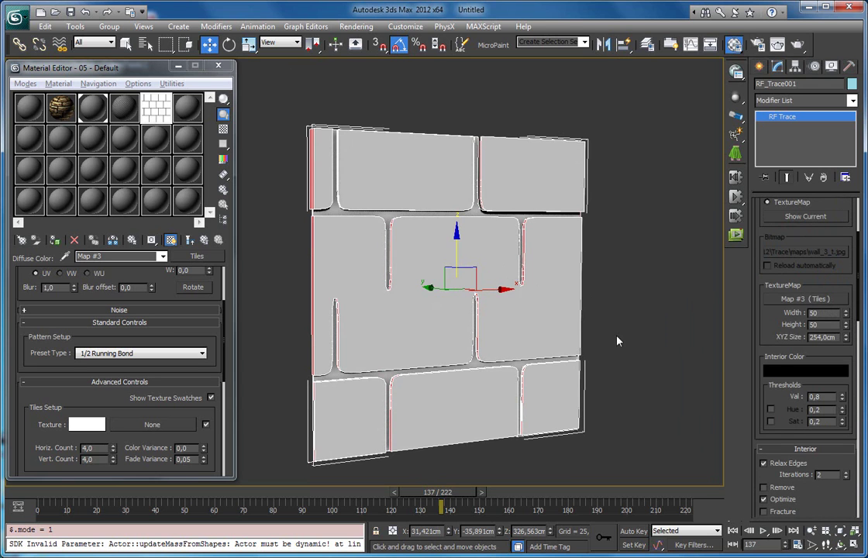
double_click(815, 325)
left_click_drag(823, 313, 793, 314)
type("300")
key("Return")
double_click(819, 325)
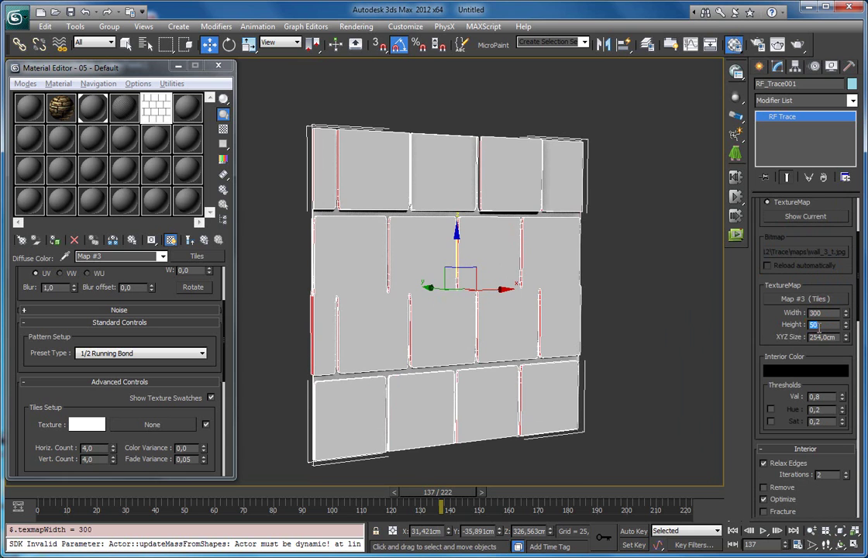
key("Return")
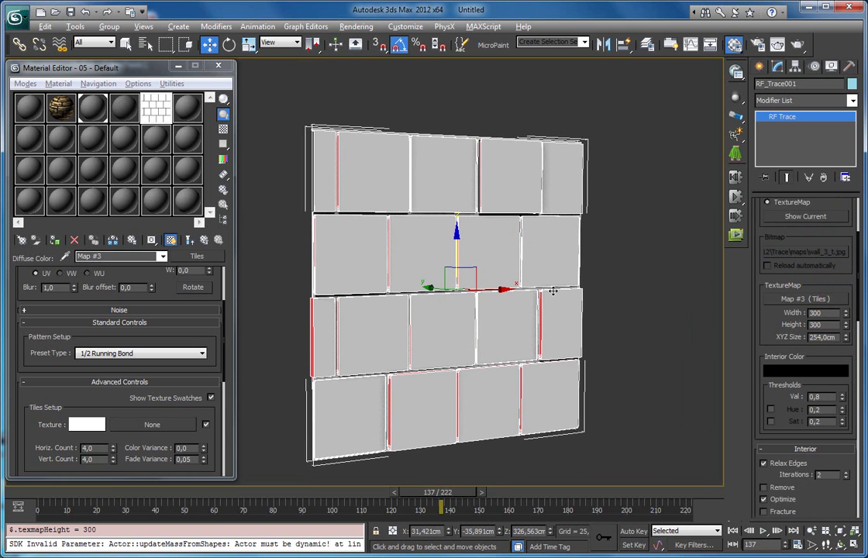
Inspect the sharper traced bricks and set the Tiles map's horizontal count to 20
middle_click_drag(461, 310, 448, 306, "alt")
scroll(509, 269, "up", 4)
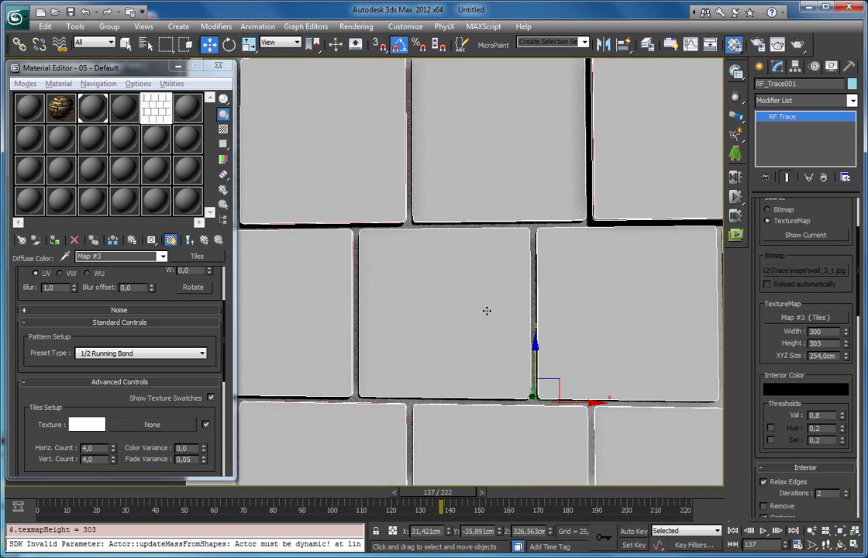
mouse_move(504, 283)
middle_mouse_down("alt")
mouse_move(545, 283)
mouse_move(550, 309)
mouse_move(518, 275)
middle_mouse_up("alt")
scroll(550, 309, "down", 1)
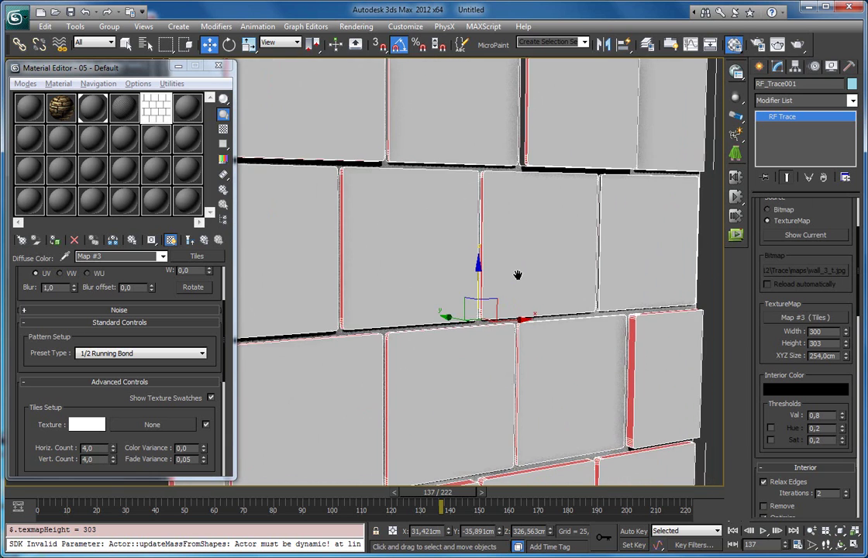
scroll(530, 275, "down", 3)
scroll(105, 399, "down", 5)
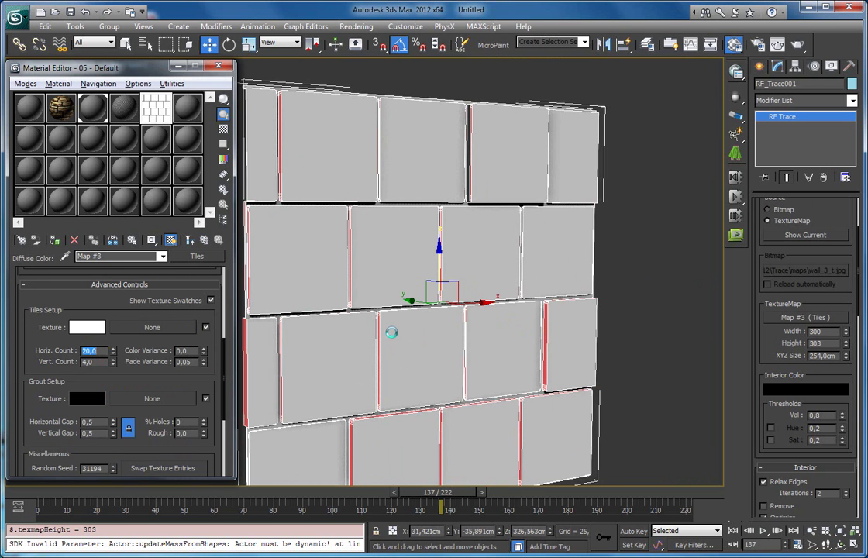
middle_click_drag(452, 335, 454, 293, "alt")
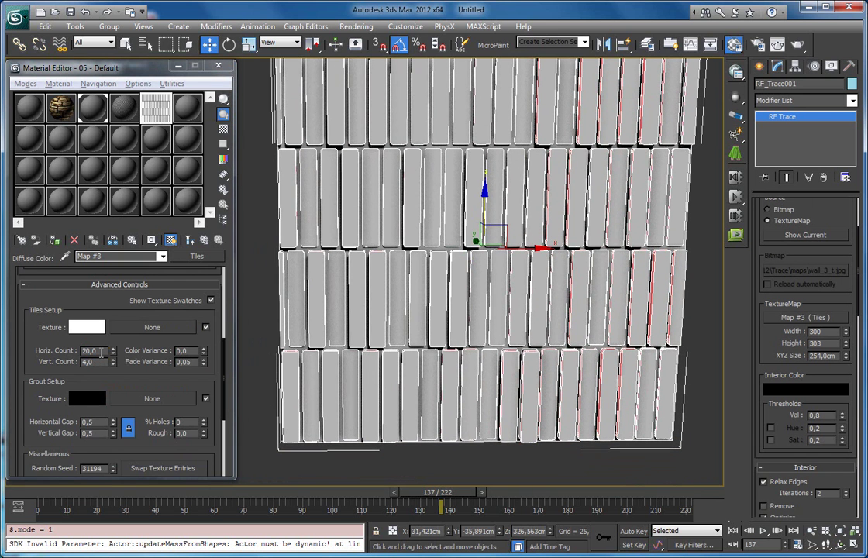
Set the Tiles map's horizontal count to 10 and its vertical count to 20
left_click_drag(99, 351, 36, 344)
type("10")
key("Return")
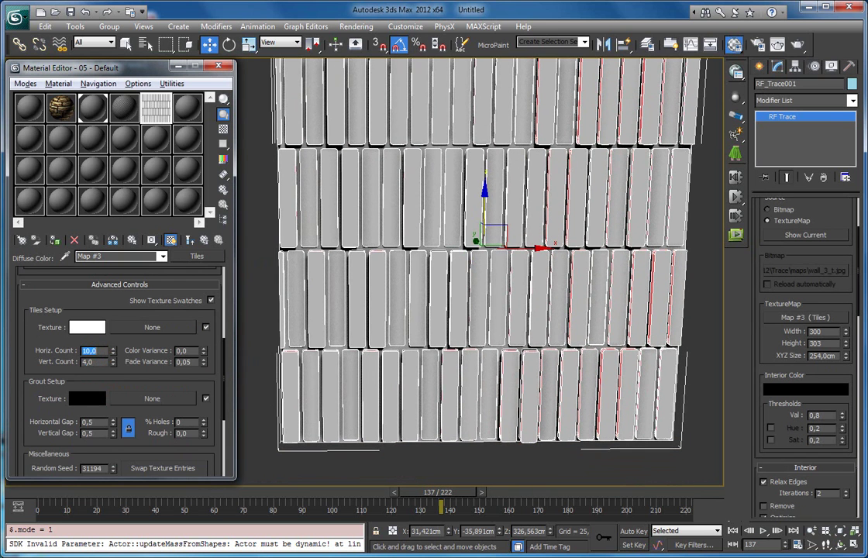
type("20")
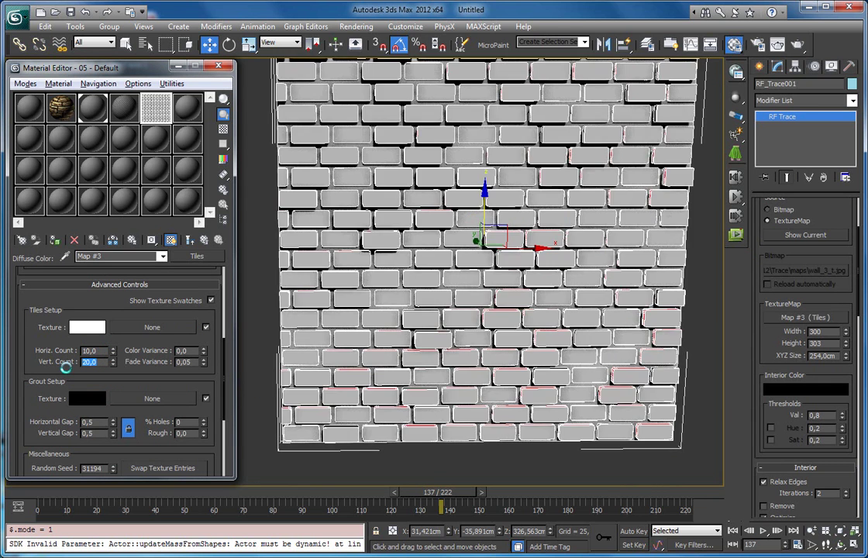
middle_click_drag(364, 353, 433, 346, "alt")
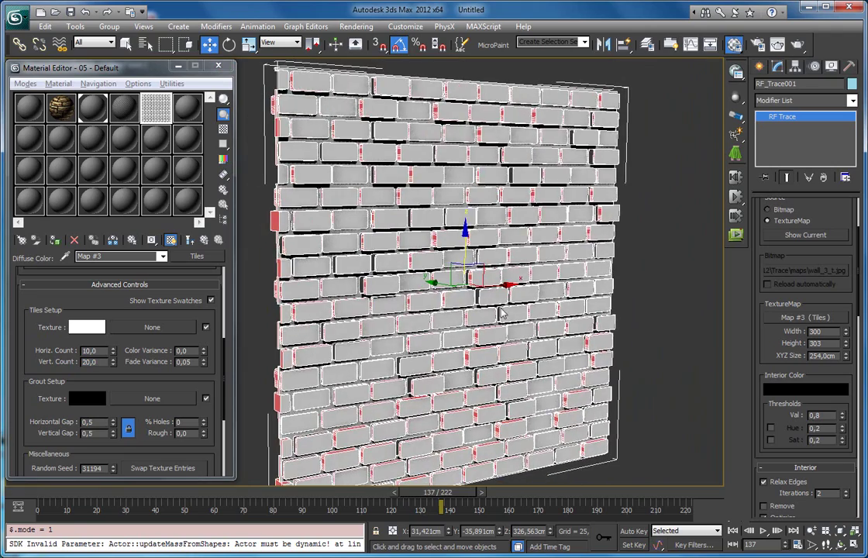
Hide the edge display in the viewport and reselect the RF Trace wall to examine its bricks up close
left_click(639, 273)
middle_click_drag(607, 315, 583, 326, "alt")
key("F4")
left_click(529, 289)
scroll(529, 289, "up", 5)
scroll(534, 319, "up", 3)
Zero both shell variations, and set the shell's Exterior to -12,168cm and Interior to 2,498cm
scroll(760, 349, "down", 10)
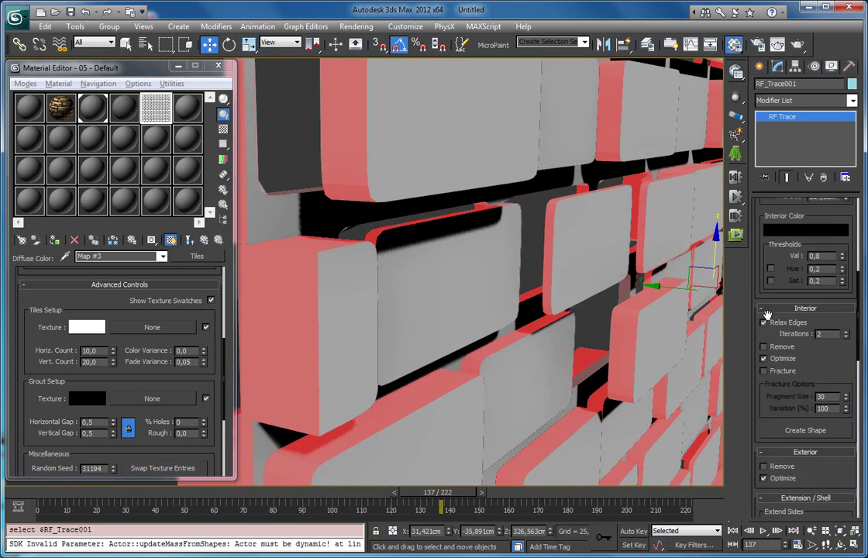
scroll(763, 352, "down", 3)
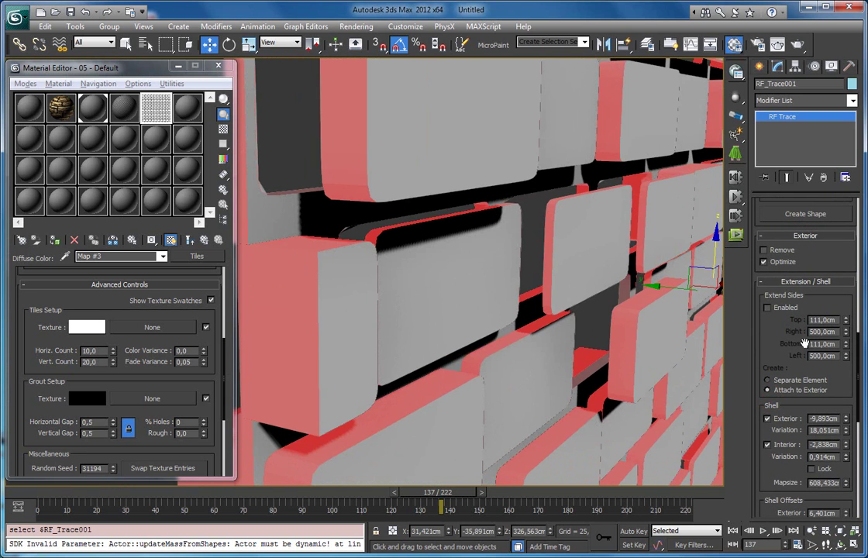
scroll(783, 358, "down", 4)
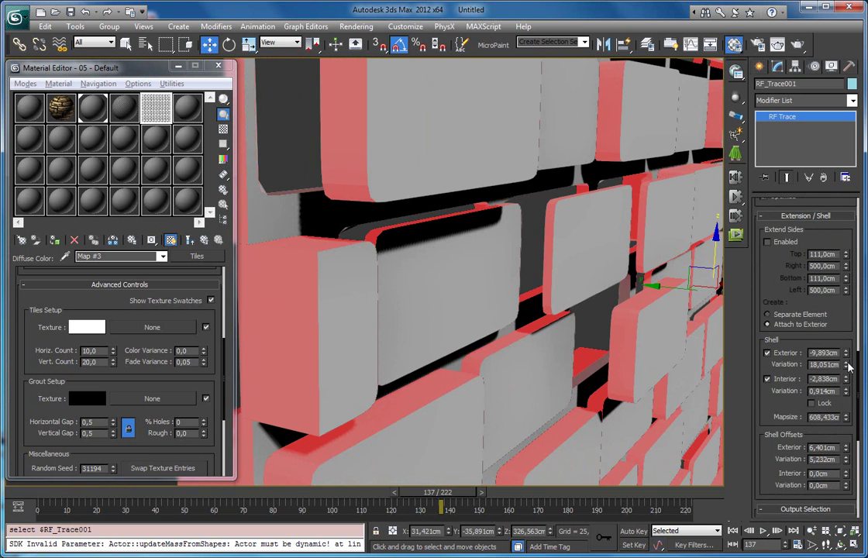
right_click(846, 365)
left_click_drag(845, 360, 839, 363)
right_click(846, 391)
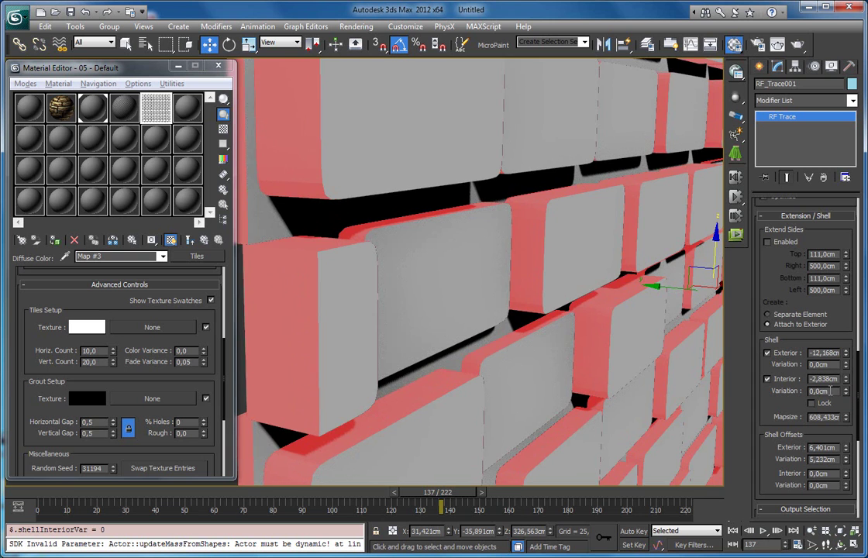
left_click_drag(846, 381, 847, 306)
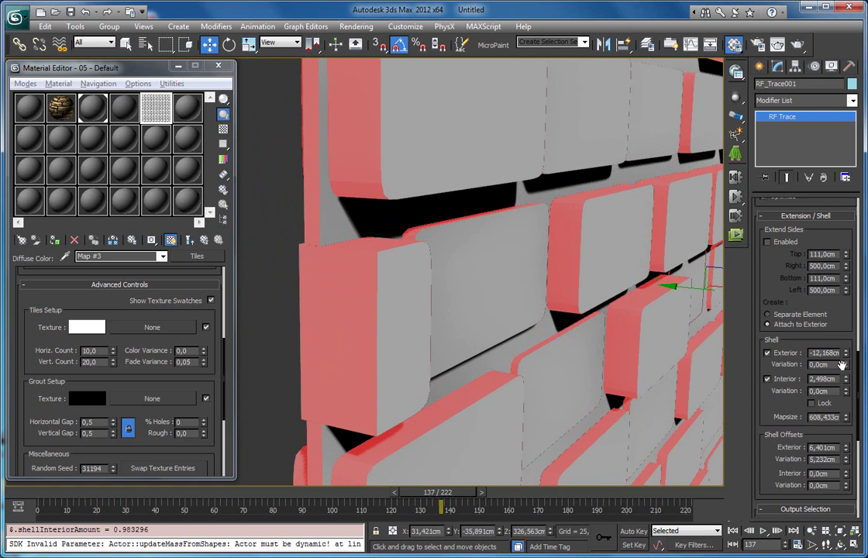
Set the exterior shell offset to 8,321cm with a variation of 1,143cm and check the deselected wall
scroll(849, 372, "down", 1)
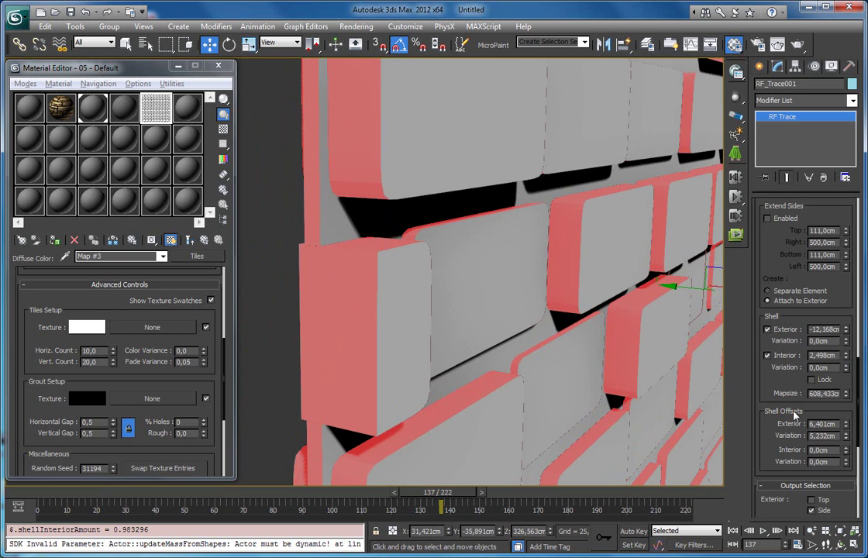
right_click(845, 436)
left_click_drag(845, 422, 844, 406)
scroll(558, 354, "down", 6)
left_click(601, 327)
mouse_move(544, 334)
middle_mouse_down("alt")
mouse_move(476, 312)
mouse_move(552, 343)
middle_mouse_up("alt")
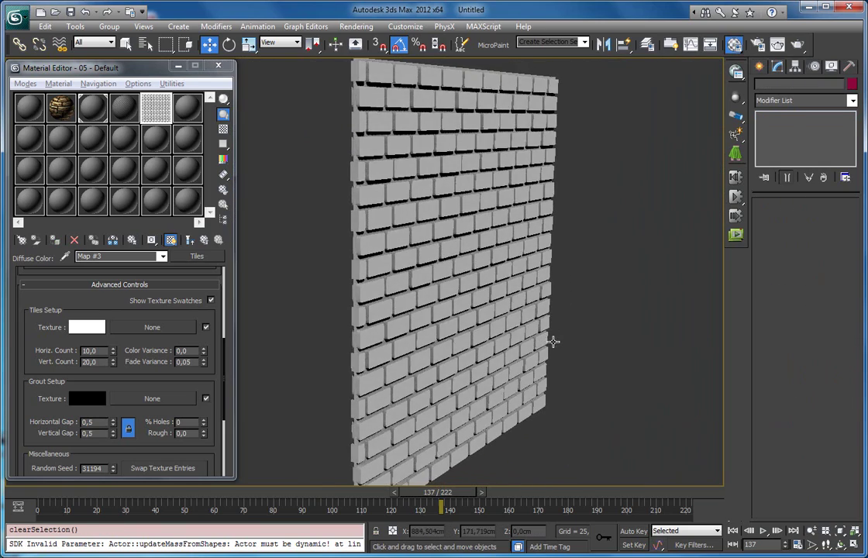
Set the exterior shell offset's variation to 3,454cm on the traced wall and check the uneven bricks
left_click(547, 342)
left_click_drag(776, 391, 778, 348)
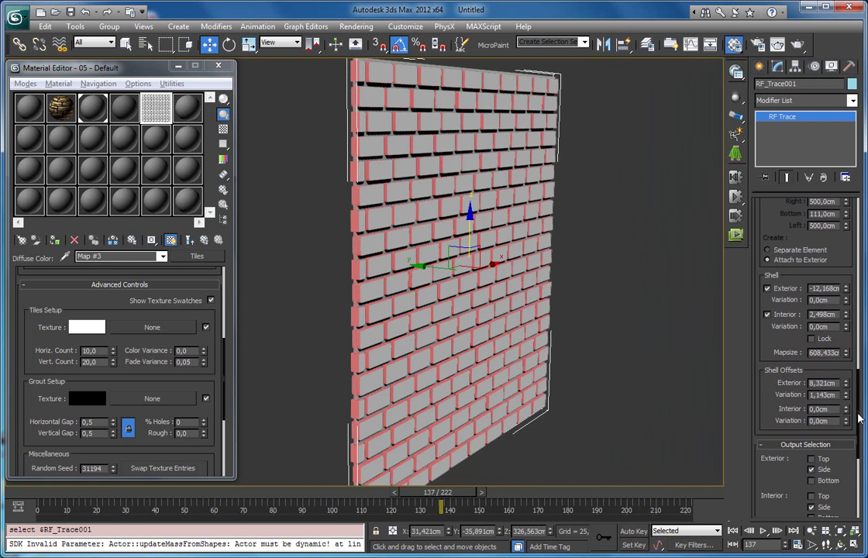
left_click_drag(845, 398, 743, 349)
left_click(601, 298)
middle_click_drag(665, 418, 647, 388, "alt")
left_click(528, 344)
scroll(532, 382, "down", 3)
middle_click_drag(429, 361, 394, 351)
scroll(445, 356, "up", 3)
scroll(89, 317, "down", 3)
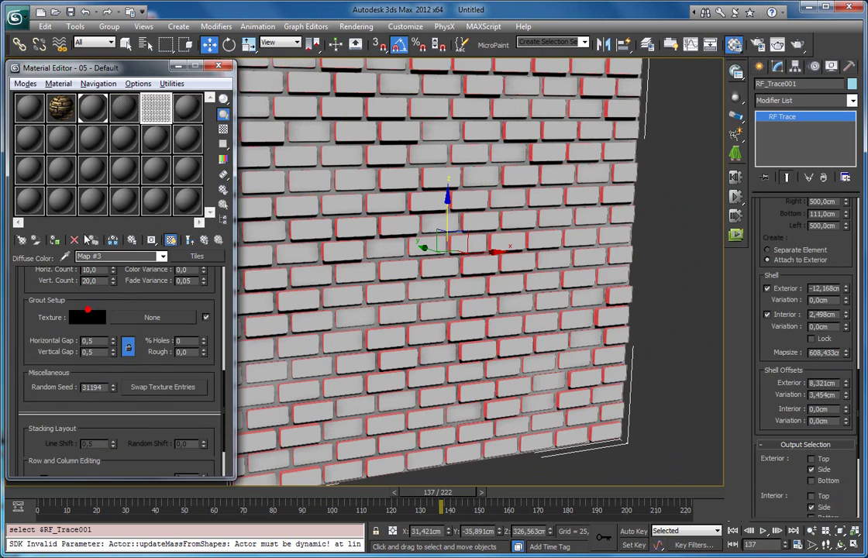
Set the Tiles map's horizontal and vertical grout gaps to 0,3
middle_click_drag(303, 298, 387, 347)
scroll(421, 351, "up", 4)
mouse_move(131, 361)
left_mouse_down()
mouse_move(130, 383)
mouse_move(117, 257)
mouse_move(116, 310)
left_mouse_up()
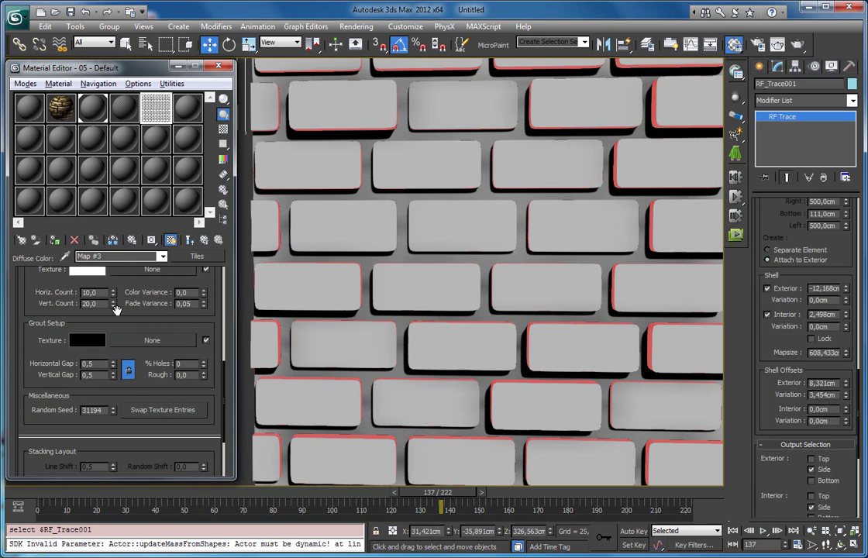
left_click_drag(112, 370, 117, 364)
scroll(495, 216, "down", 3)
middle_click_drag(495, 216, 449, 265)
scroll(465, 307, "down", 5)
scroll(506, 249, "up", 3)
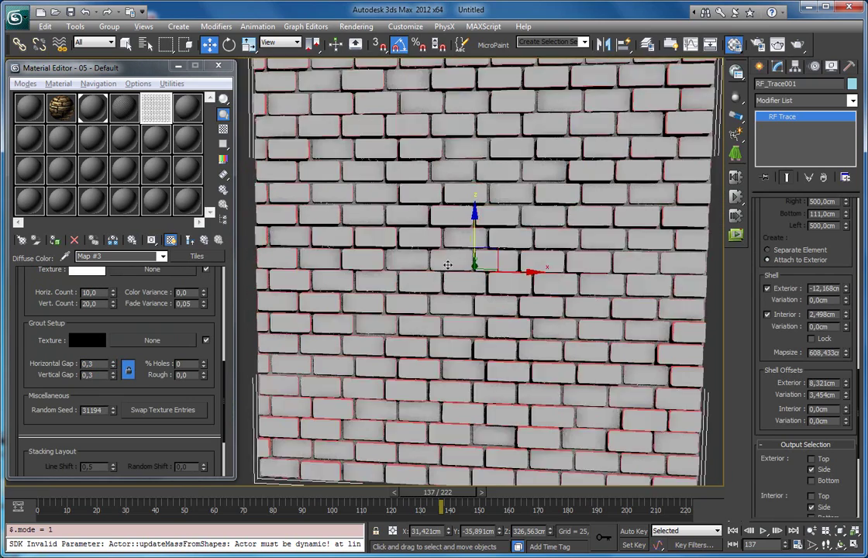
Set the interior fracture fragment size to 40 and enable Fracture for the trace's interior
scroll(451, 295, "up", 8)
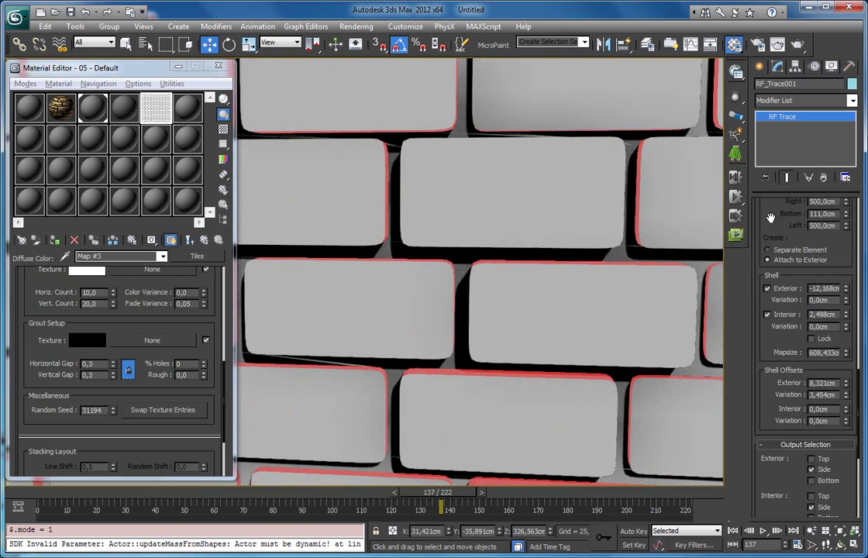
middle_click_drag(416, 262, 513, 262, "alt")
left_click_drag(761, 220, 738, 314)
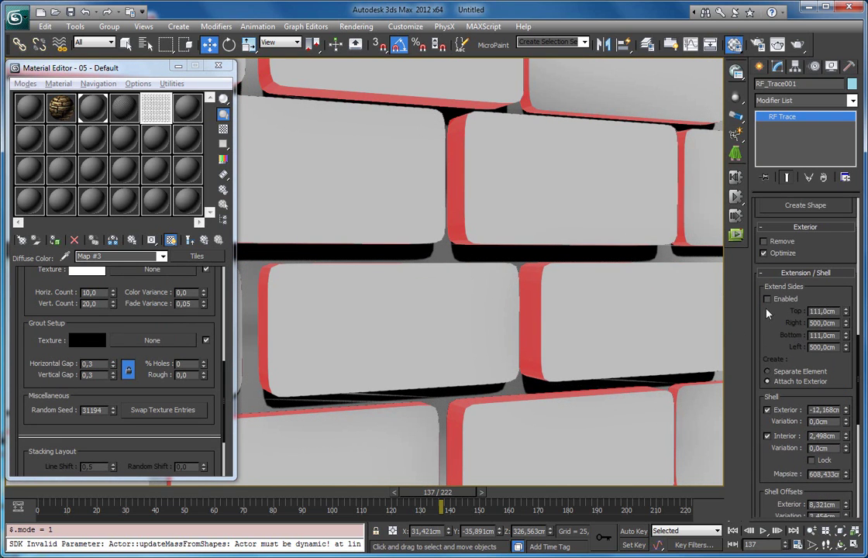
scroll(775, 333, "up", 5)
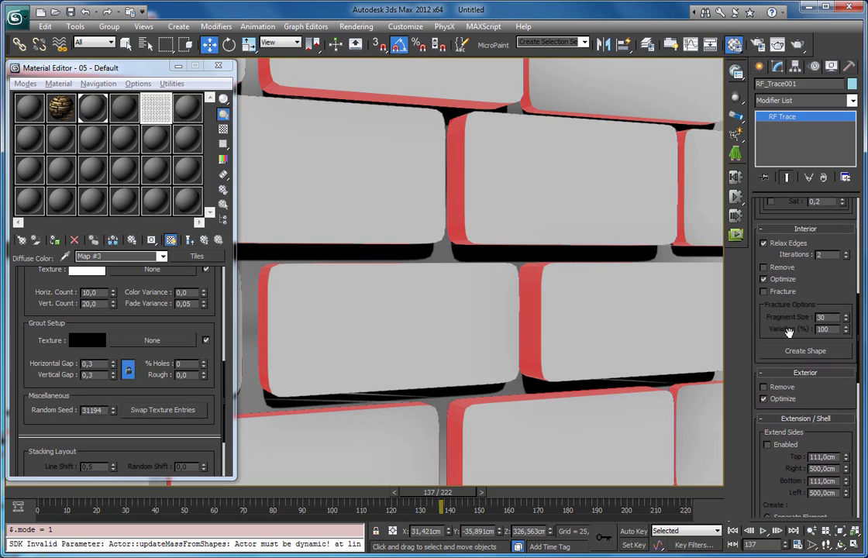
double_click(823, 318)
type("40")
key("Return")
left_click(776, 294)
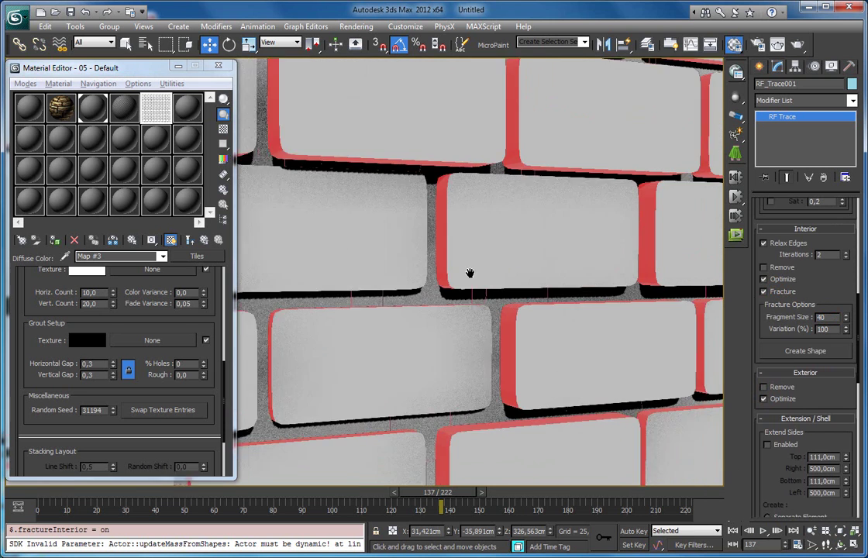
Check the fractured wall's edges, hide them again, and test-render the perspective view before closing the render window
key("z")
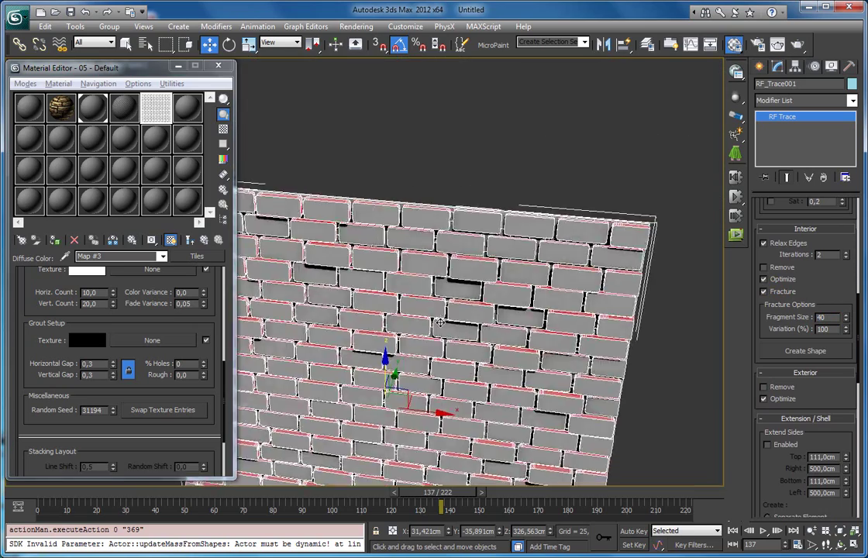
middle_click_drag(501, 320, 623, 250, "alt")
key("F4")
left_click(795, 44)
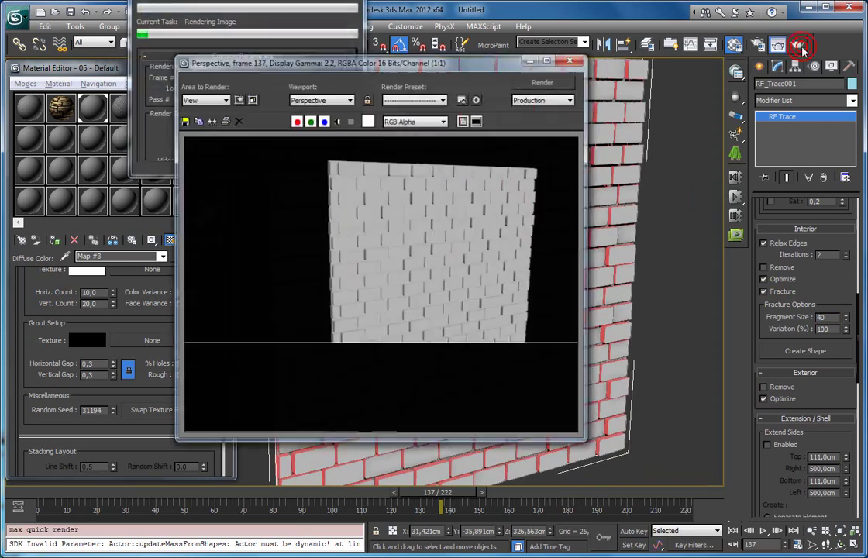
left_click(573, 59)
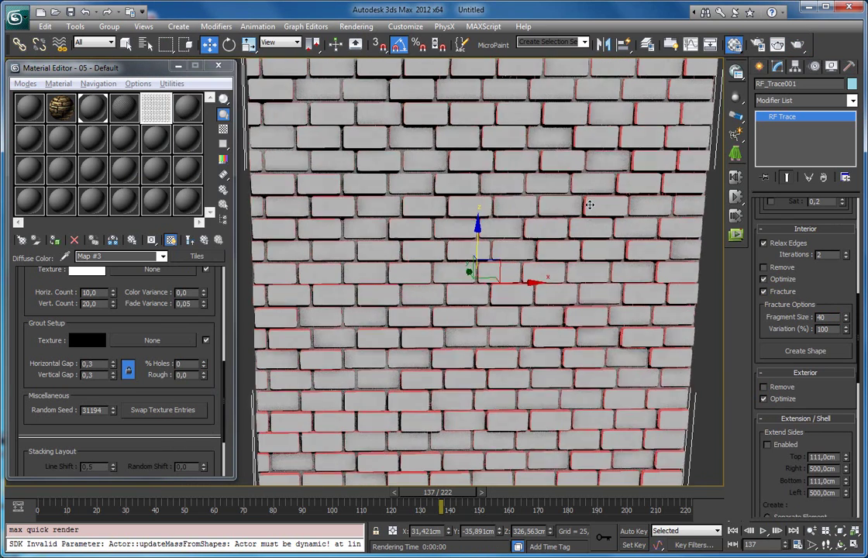
Close the Material Editor and open the RayFire floater beside the traced wall
left_click(219, 67)
scroll(405, 245, "down", 5)
middle_click_drag(405, 245, 441, 233, "alt")
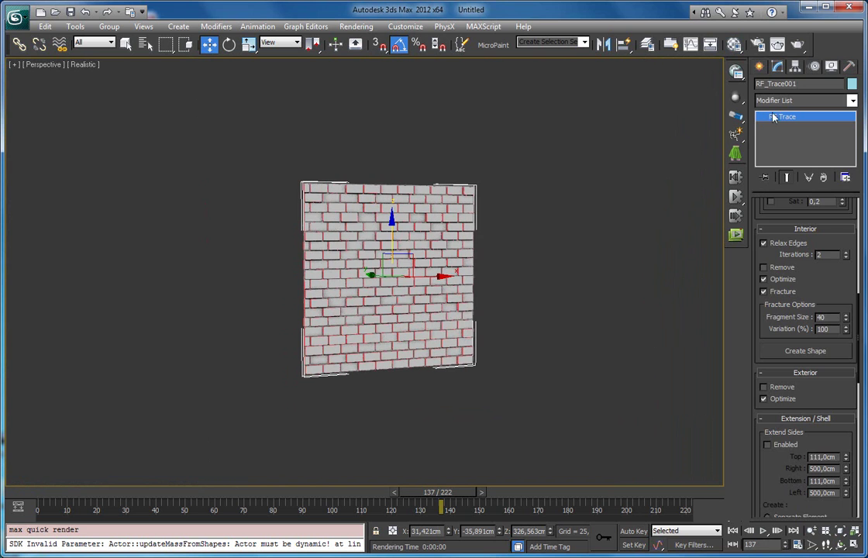
left_click(760, 69)
left_click(782, 146)
left_click(830, 146)
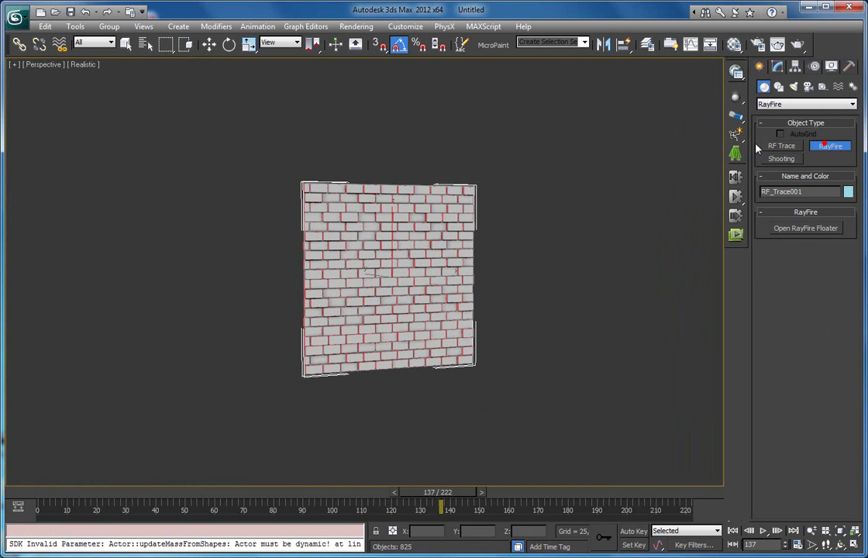
left_click(435, 136)
left_click_drag(83, 68, 159, 108)
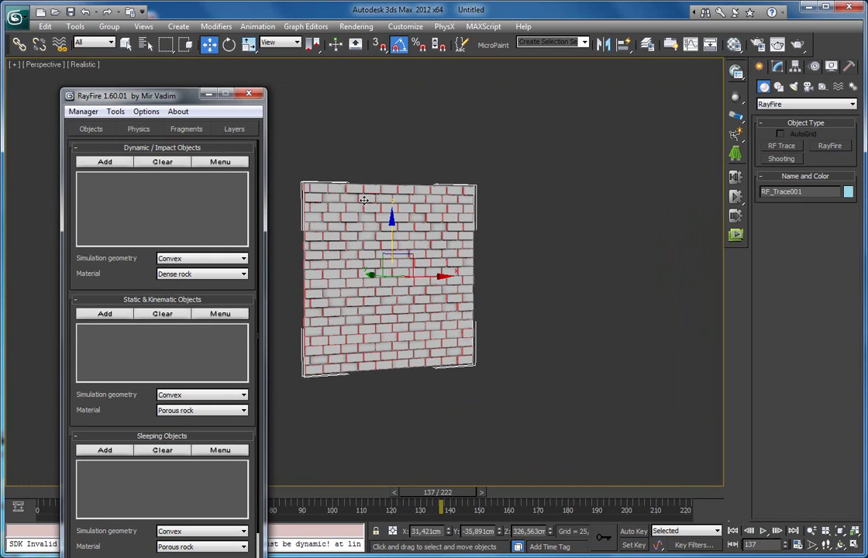
Detach the traced wall by element and add the resulting fragments to the Dynamic / Impact Objects
left_click(118, 111)
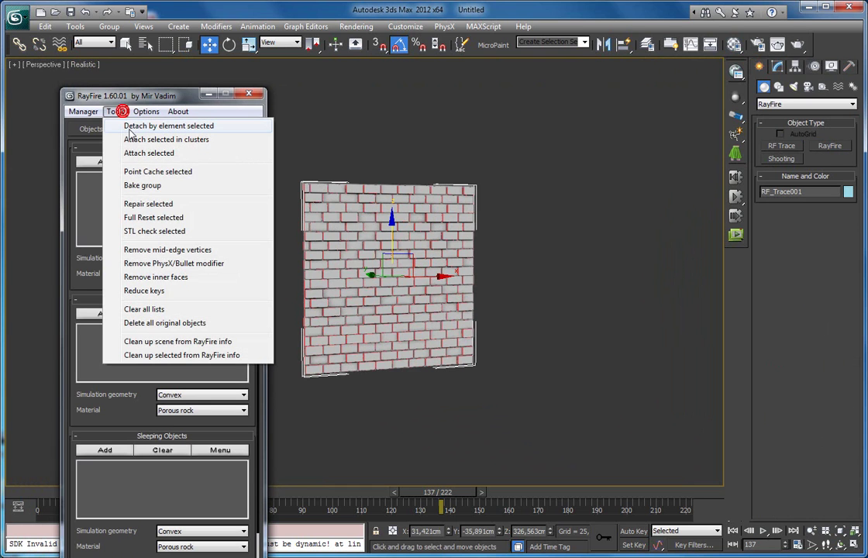
left_click(169, 126)
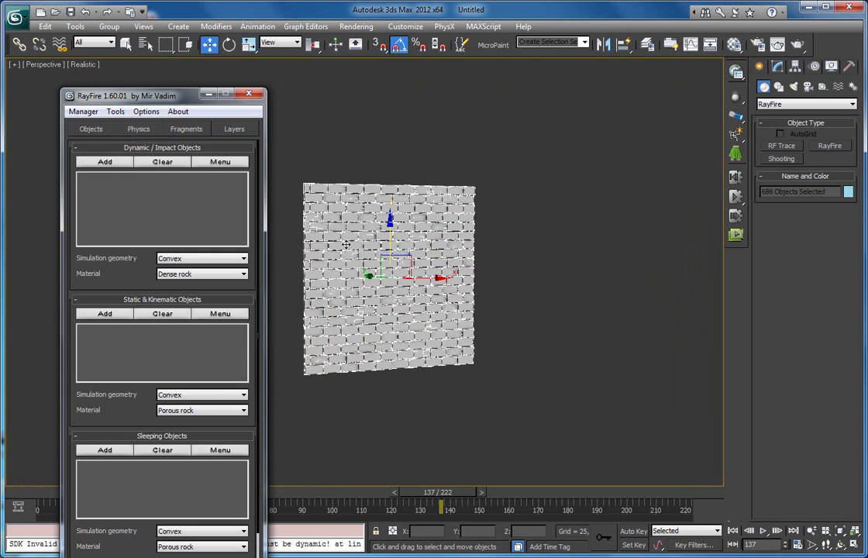
middle_click_drag(631, 260, 695, 247)
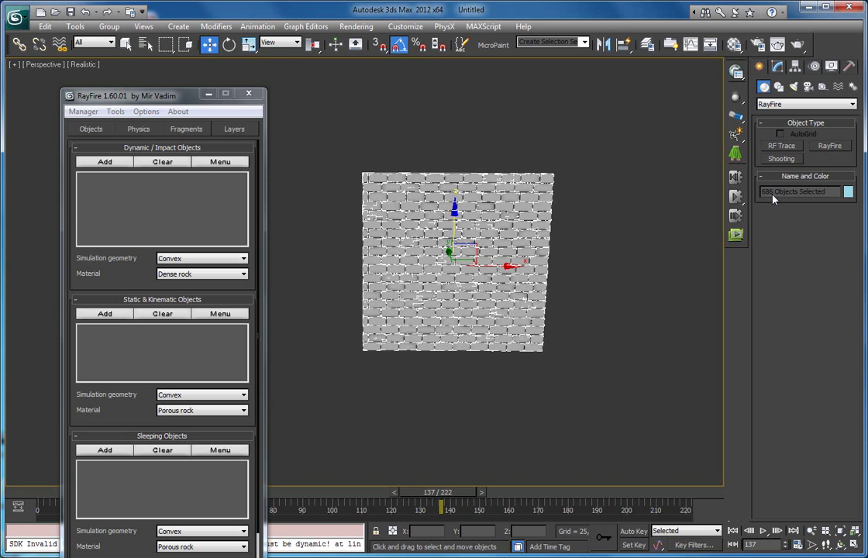
middle_click_drag(463, 262, 544, 236, "alt")
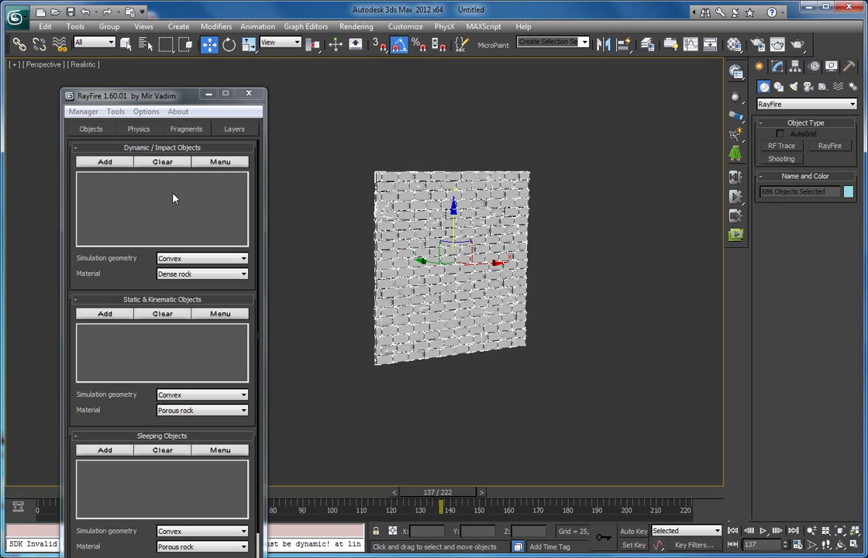
left_click(89, 129)
left_click(104, 162)
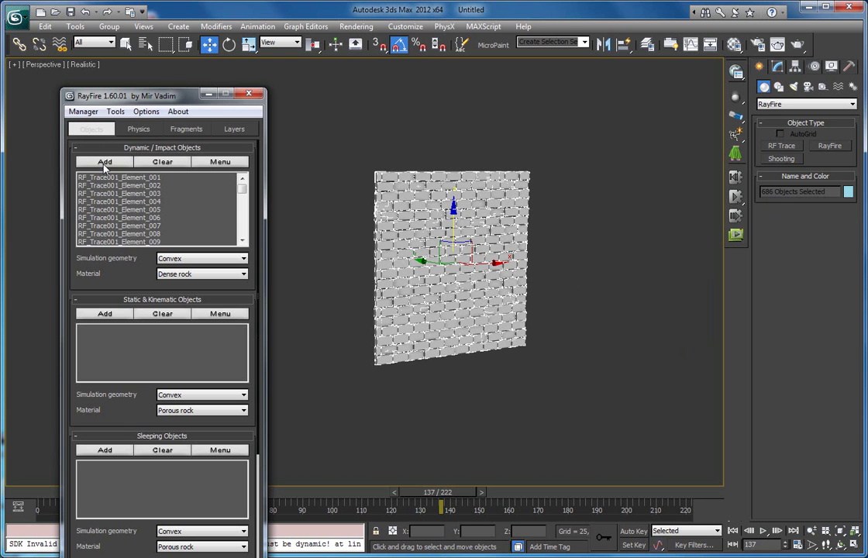
Show the home grid and raise the selected wall fragments 18,577cm along Z in preparation for the physics simulation
left_click(137, 128)
key("g")
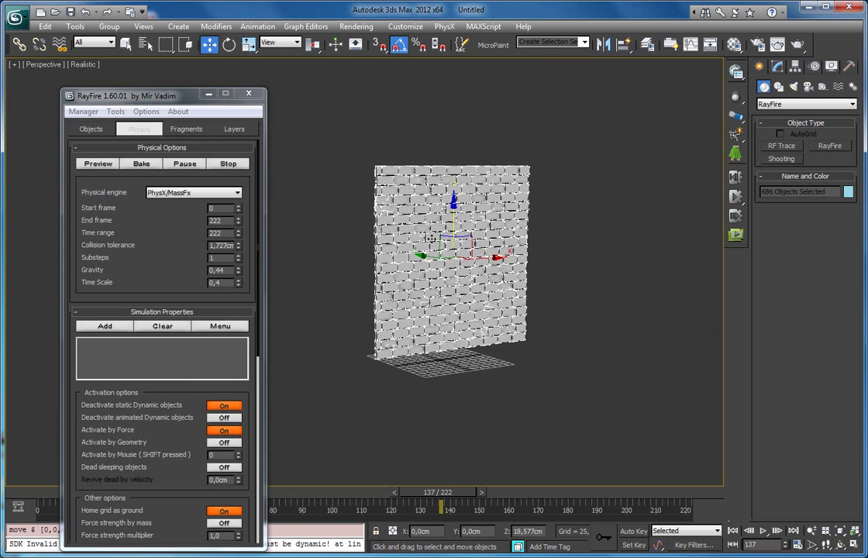
Set the collision tolerance to 0,102cm and turn off Deactivate static Dynamic objects and Activate by Force
scroll(176, 371, "down", 2)
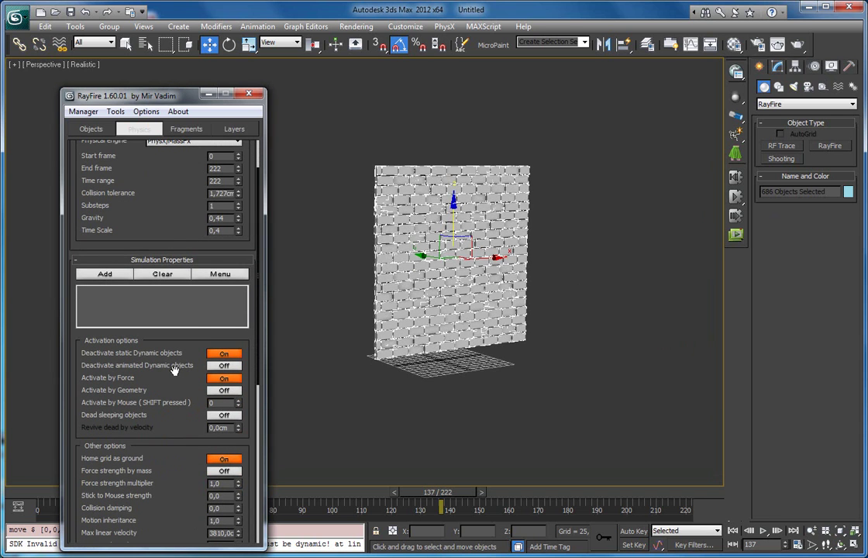
right_click(239, 194)
left_click_drag(153, 385, 172, 398)
left_click(210, 310)
left_click(211, 336)
scroll(131, 228, "up", 2)
Bake the physics simulation of the wall fragments and pause it at frame 45
left_click(136, 164)
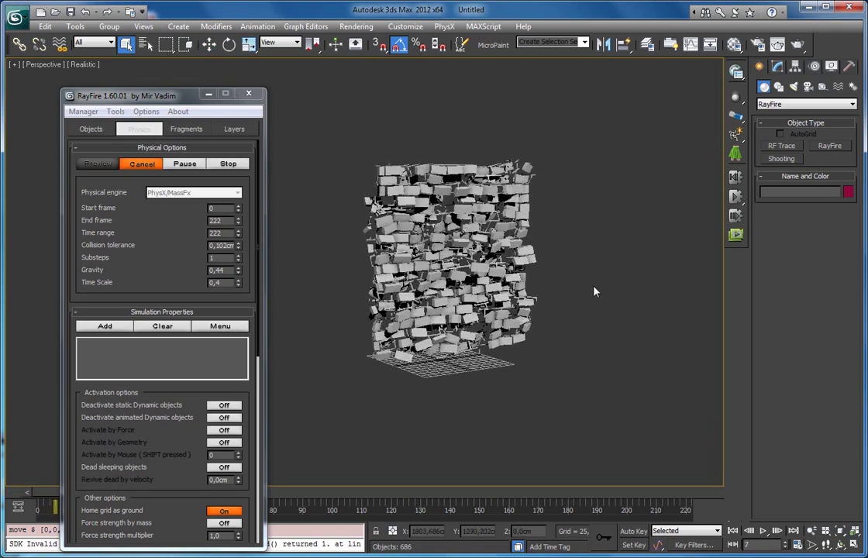
scroll(533, 305, "up", 3)
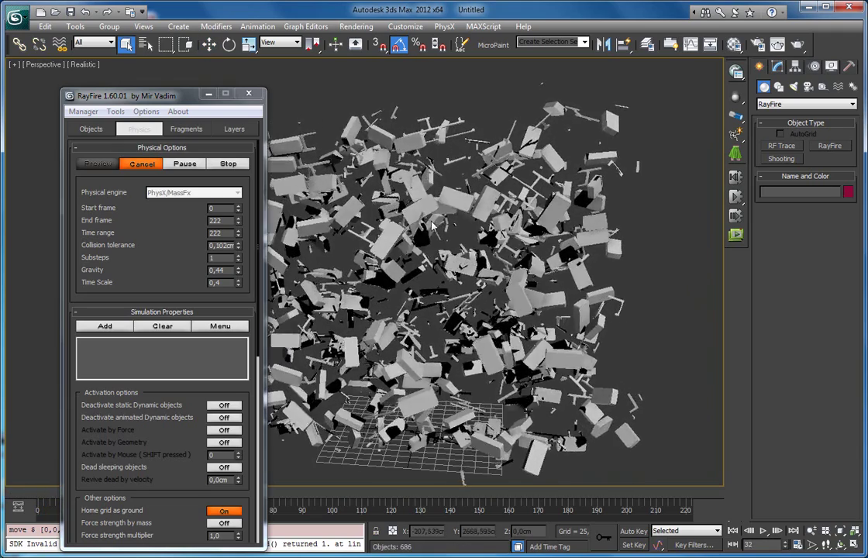
scroll(446, 247, "up", 5)
left_click(184, 163)
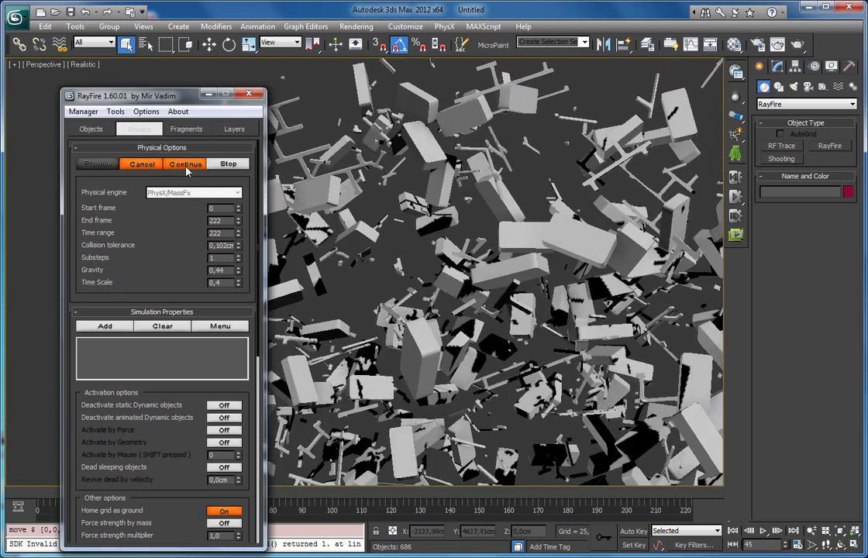
Select a branching grout fragment and examine the scattered bricks and grout pieces up close
scroll(447, 243, "down", 3)
left_click(326, 164)
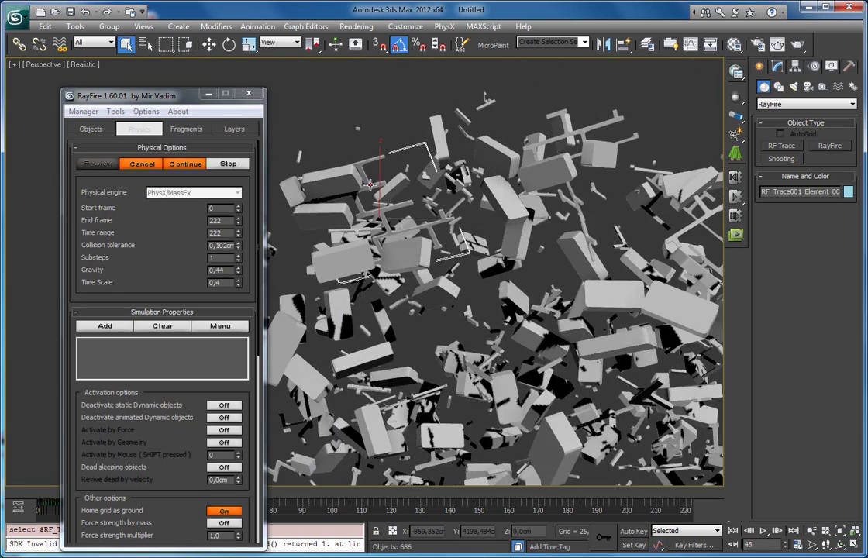
scroll(380, 230, "up", 8)
scroll(379, 230, "down", 4)
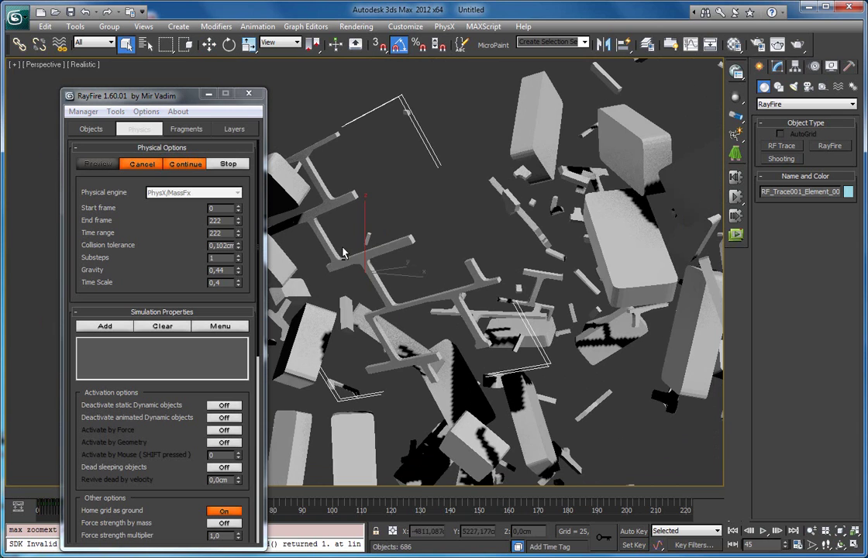
key("w")
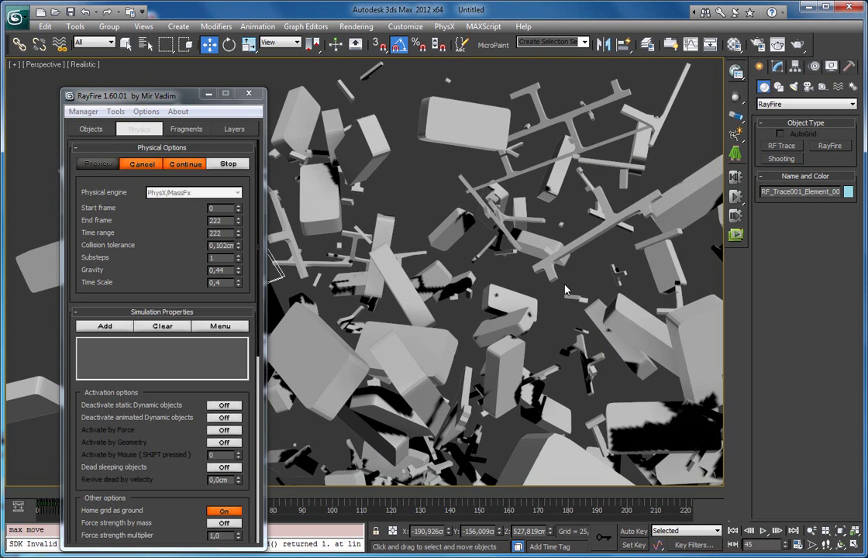
scroll(529, 219, "down", 10)
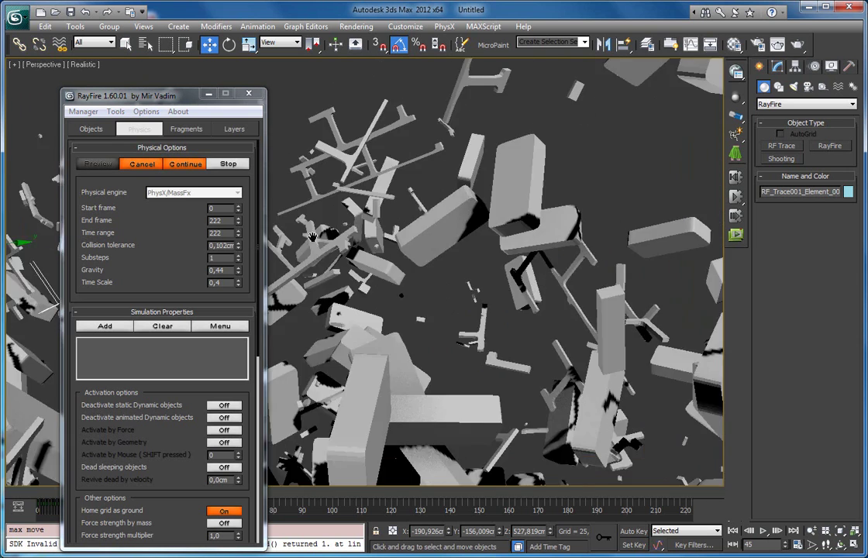
Inspect the scattered bricks and grout pieces once more, and cancel the paused physics simulation
middle_click_drag(381, 302, 413, 310)
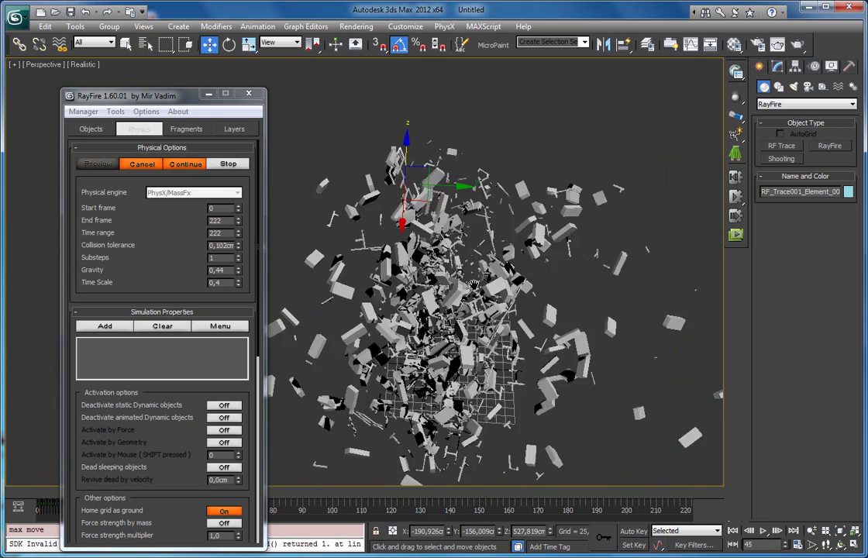
scroll(462, 272, "up", 8)
middle_click_drag(462, 271, 382, 324, "alt")
key("z")
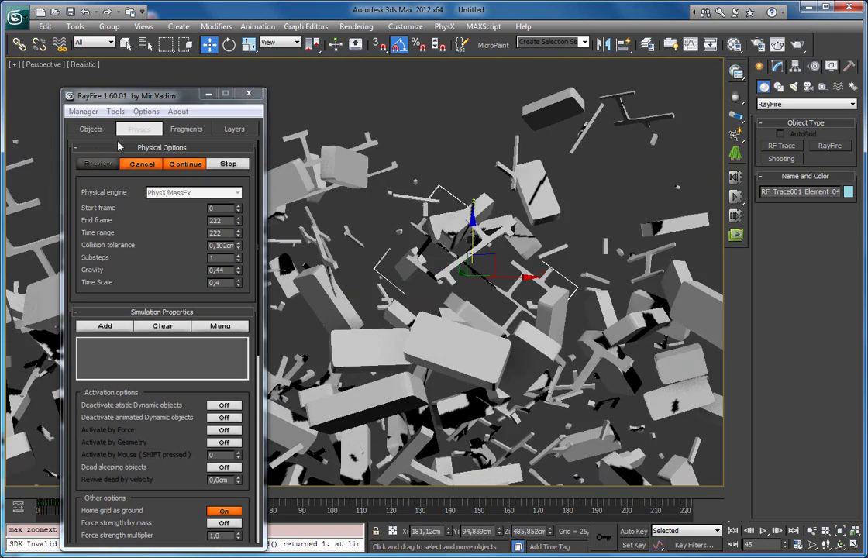
left_click(140, 163)
Turn on automatic bitmap reloading for the flat RF Trace object and load cement_1_t.jpg as its trace bitmap
scroll(452, 204, "down", 5)
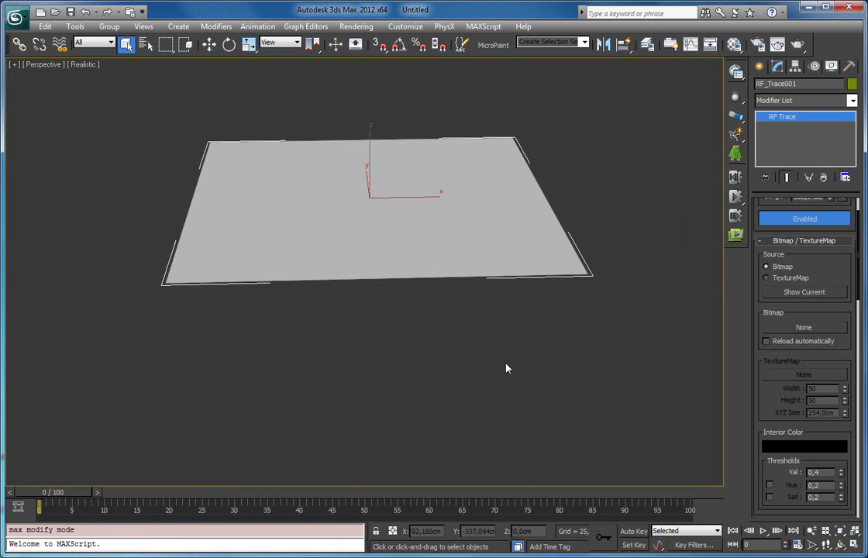
scroll(496, 364, "up", 5)
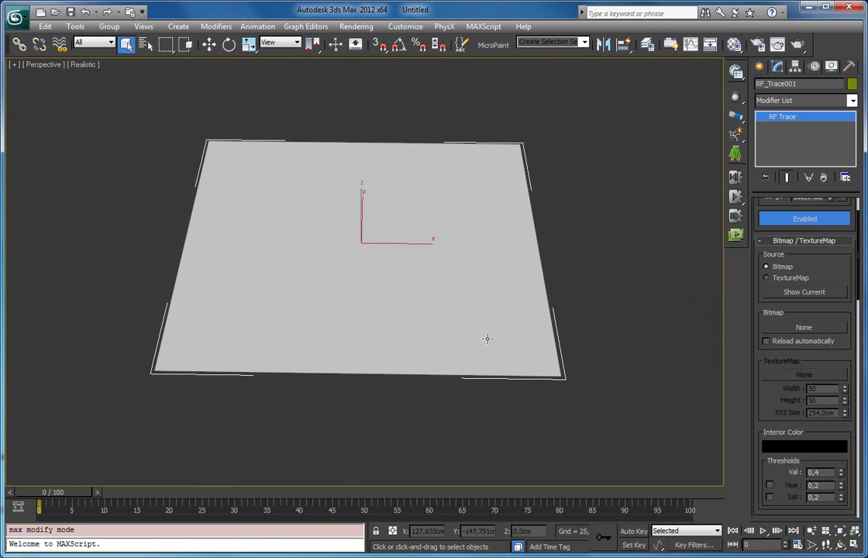
middle_click_drag(417, 340, 435, 331)
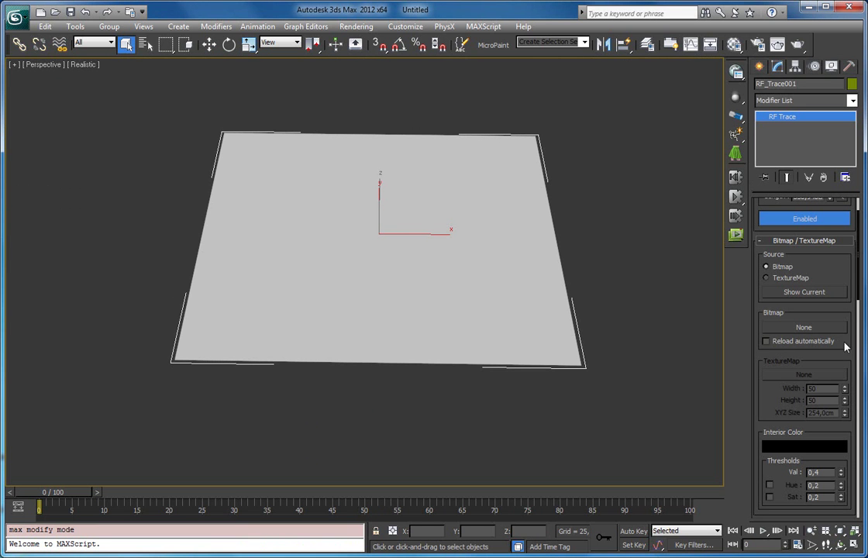
left_click(767, 341)
left_click(785, 329)
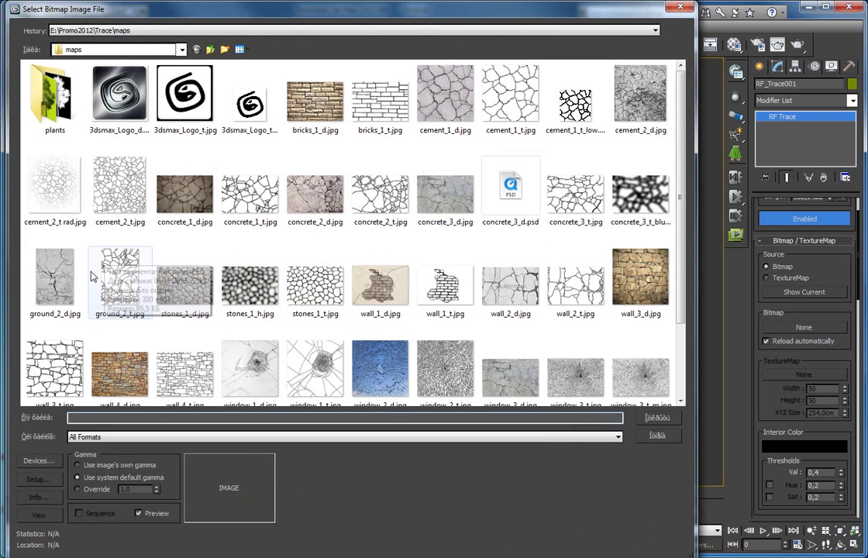
left_click(512, 103)
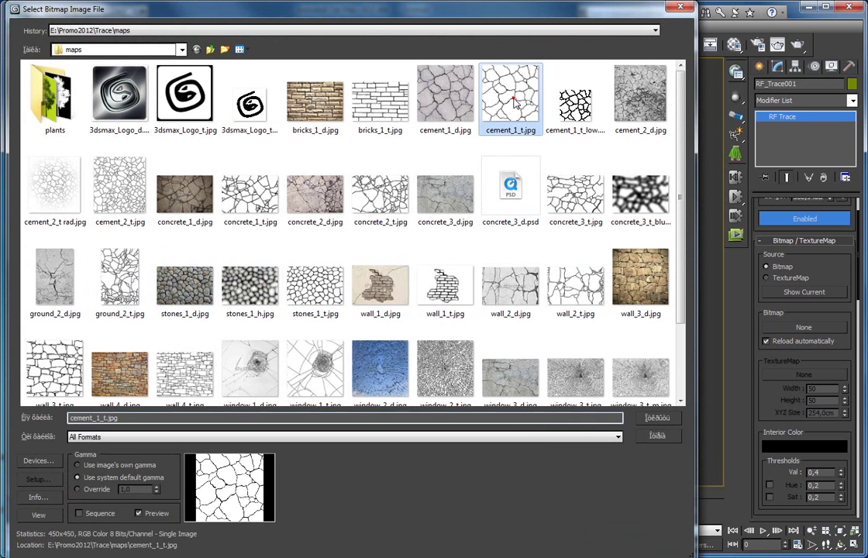
double_click(514, 102)
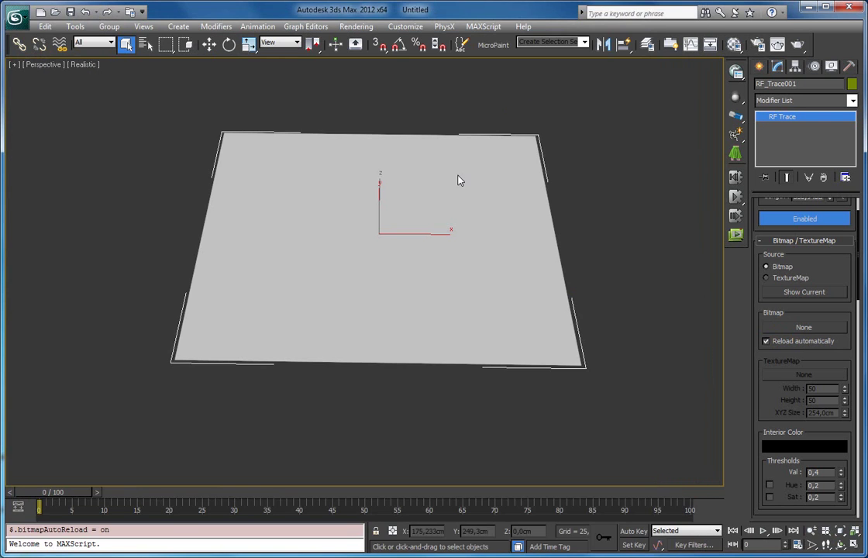
Enable the Exterior shell on the traced plane with a thickness of 9,728cm and a variation of 1,194cm
key("F4")
mouse_move(411, 206)
middle_mouse_down()
mouse_move(443, 245)
mouse_move(393, 201)
middle_mouse_up()
scroll(443, 256, "up", 3)
left_click_drag(757, 280, 760, 55)
left_click_drag(766, 301, 767, 208)
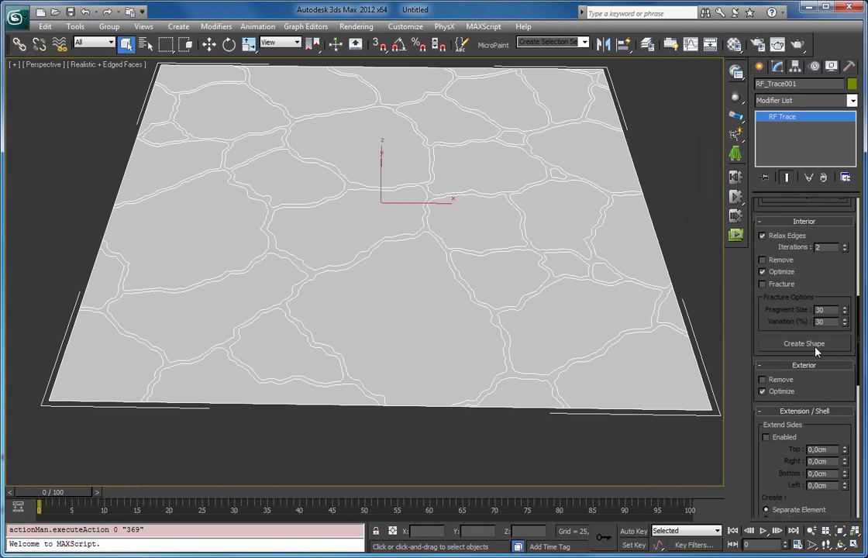
scroll(781, 460, "down", 5)
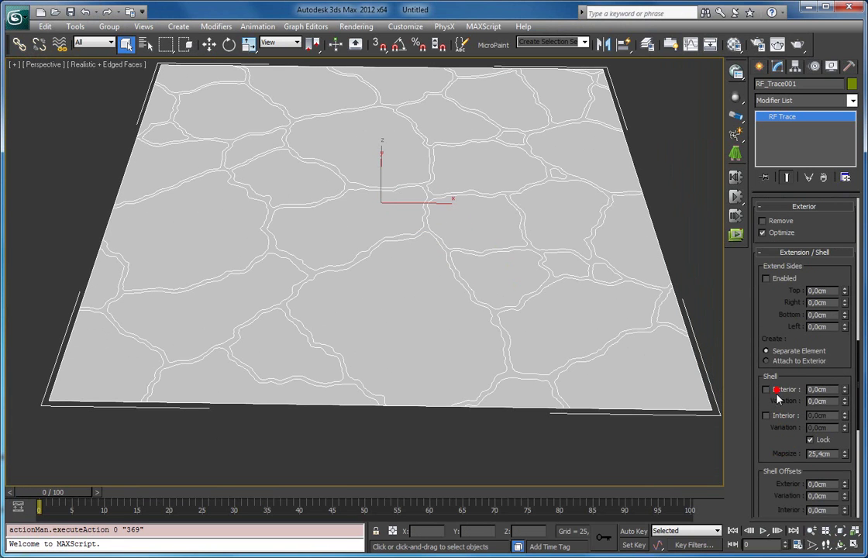
left_click(767, 389)
left_click(846, 386)
left_click_drag(847, 391, 844, 315)
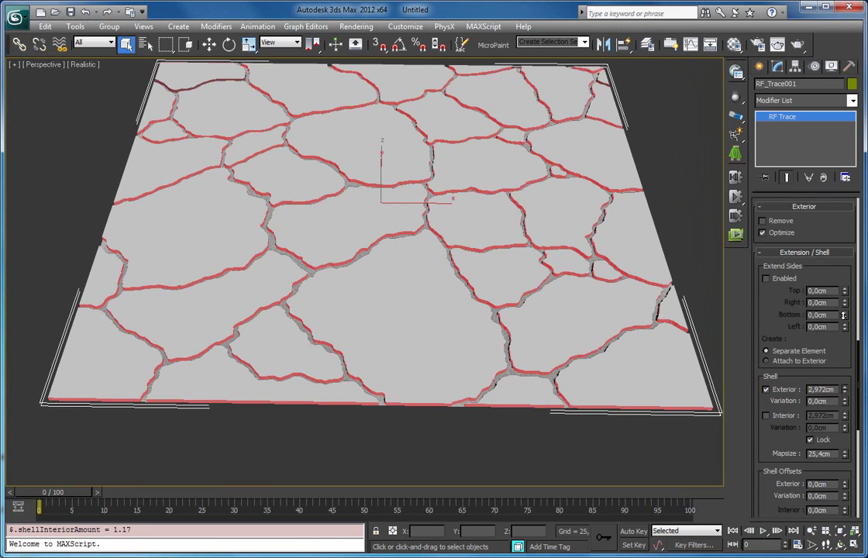
left_click_drag(846, 403, 843, 373)
scroll(550, 261, "down", 3)
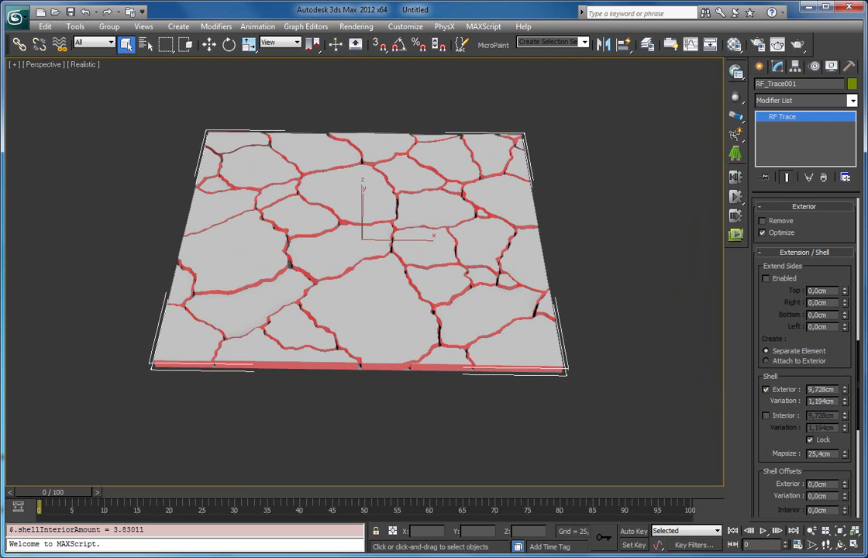
Switch to the maps folder and open cement_1_t.jpg in Photoshop for editing
key("alt+Tab")
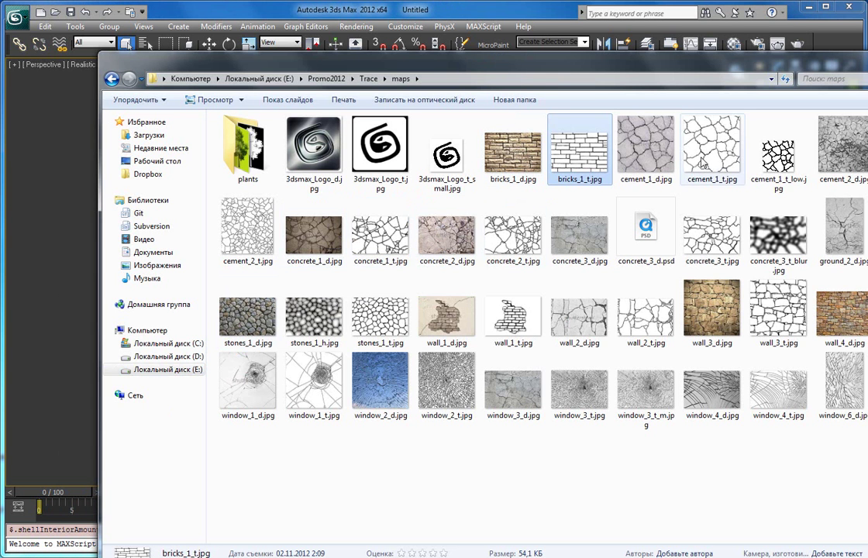
right_click(702, 161)
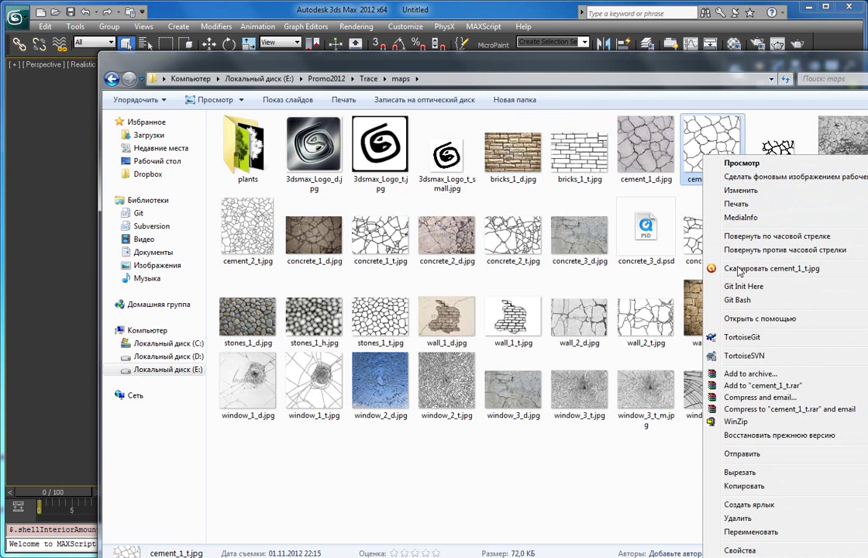
mouse_move(759, 318)
left_click(542, 290)
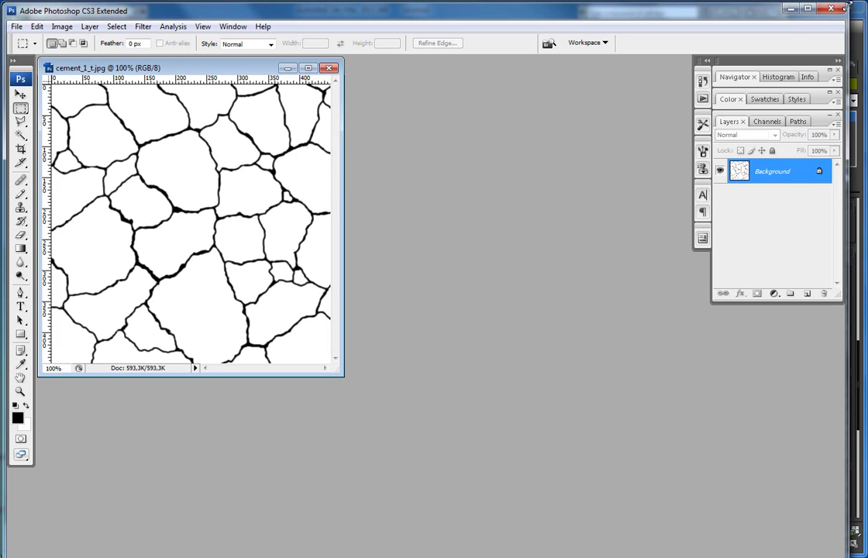
Shrink the Photoshop window and arrange the 3ds Max view so the bitmap and the traced plane are visible side by side
left_click_drag(845, 6, 377, 28)
left_click(331, 32)
scroll(611, 168, "down", 3)
middle_click_drag(552, 159, 572, 154)
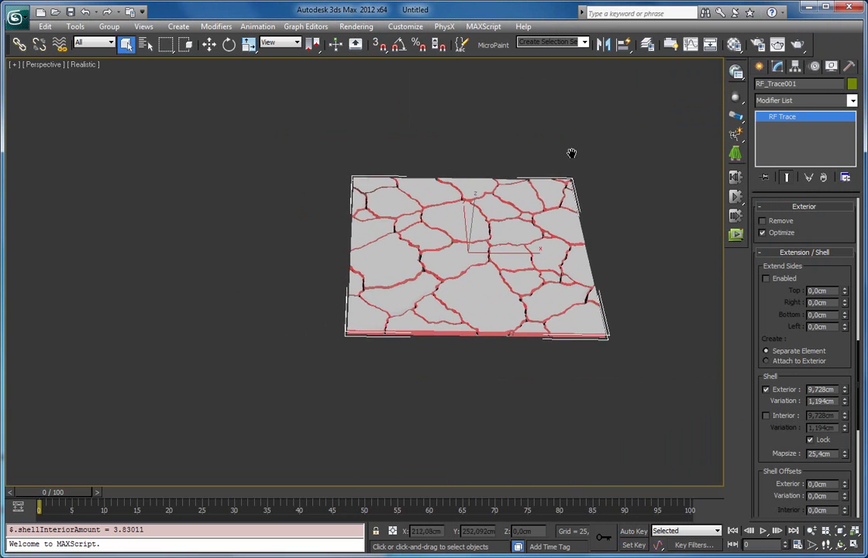
middle_click_drag(441, 304, 483, 298)
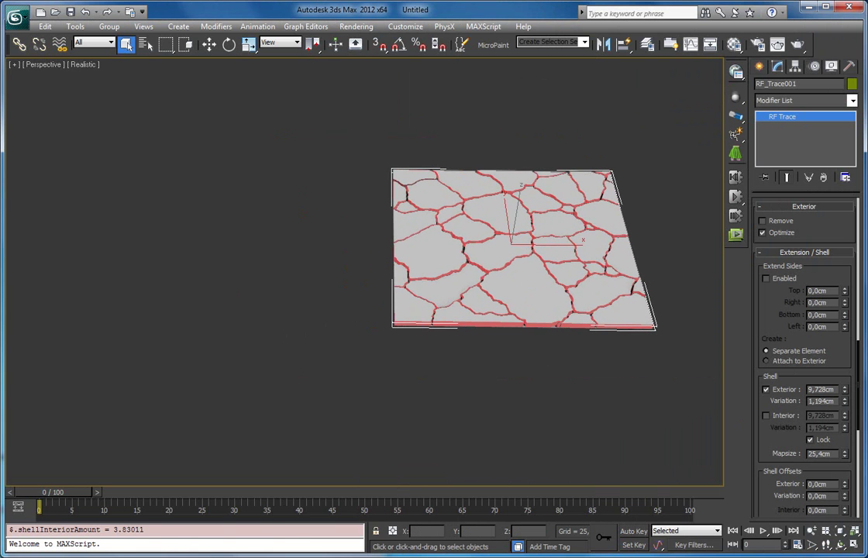
key("alt+Tab")
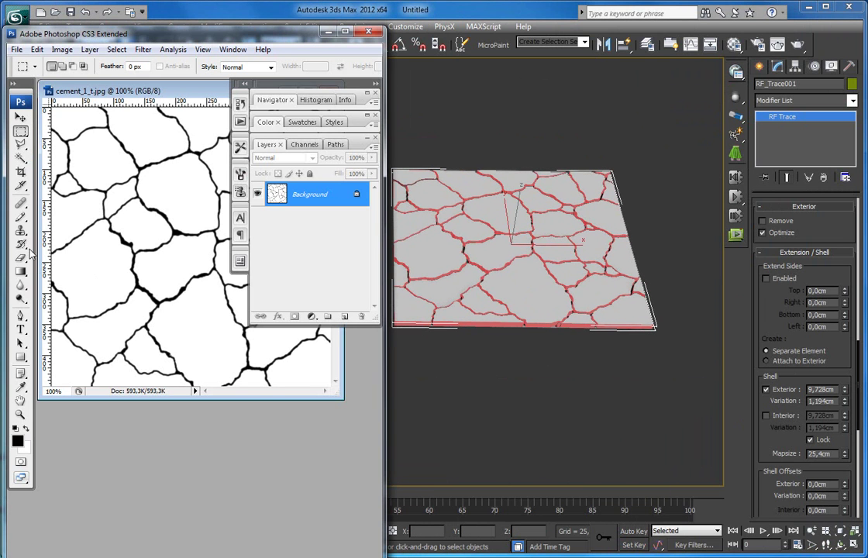
Draw a black crack with a 3 px Pencil from the central junction down to the lower crack, and save the bitmap
left_click(24, 216)
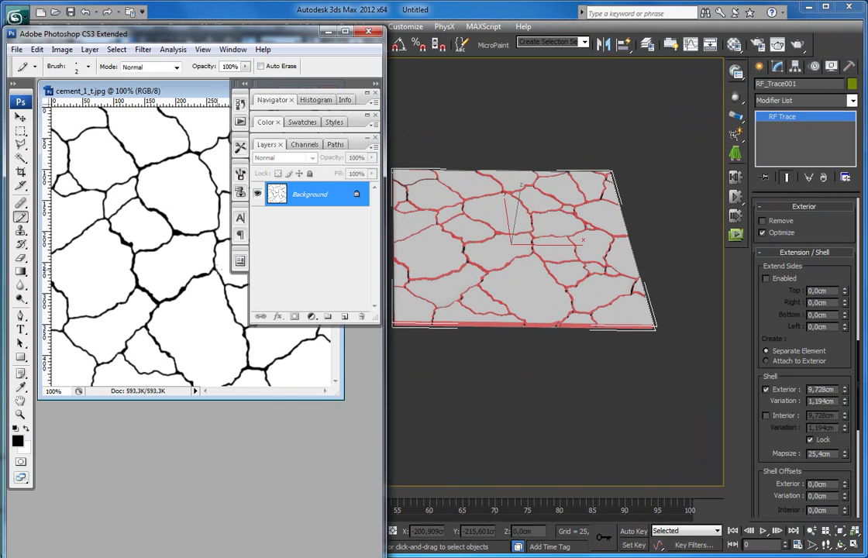
right_click(220, 270)
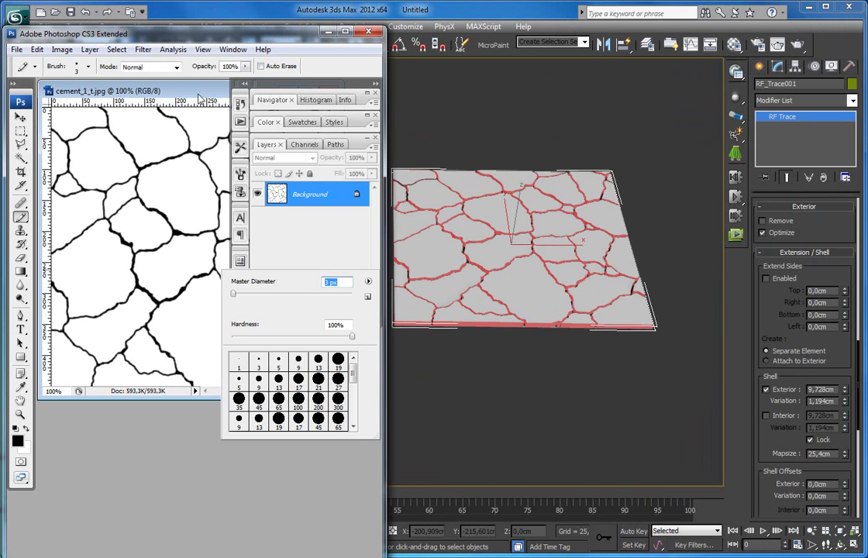
left_click_drag(192, 87, 191, 89)
left_click_drag(214, 271, 210, 314)
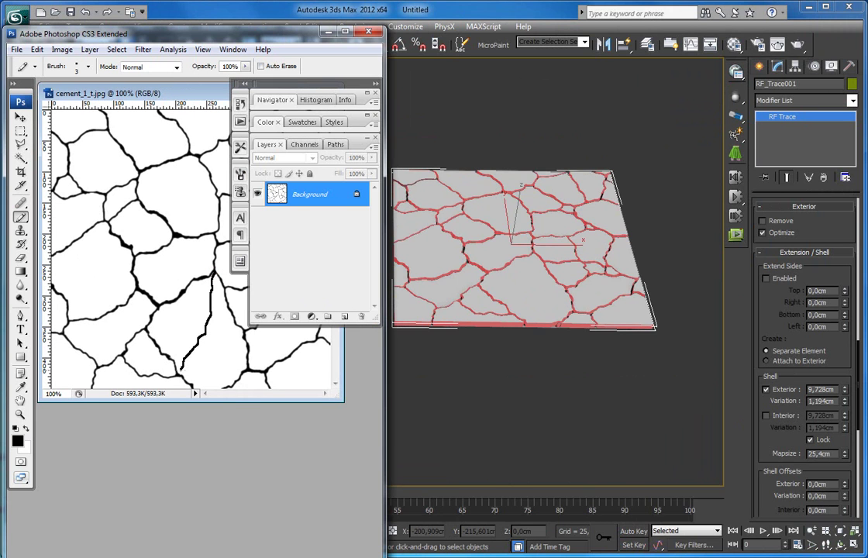
left_click(17, 49)
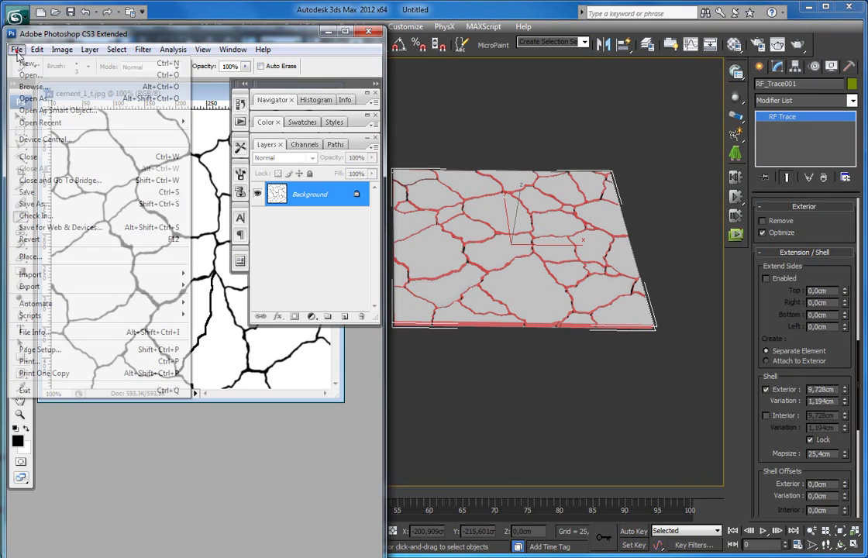
left_click(41, 196)
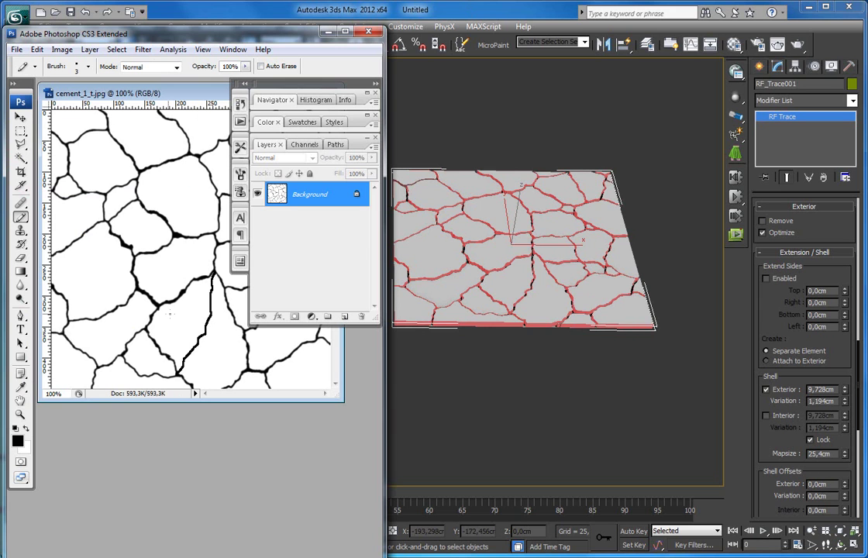
Draw a second black crack diagonally across the new one to the lower junction, and save the bitmap
left_click_drag(157, 305, 199, 335)
left_click(16, 49)
left_click(30, 191)
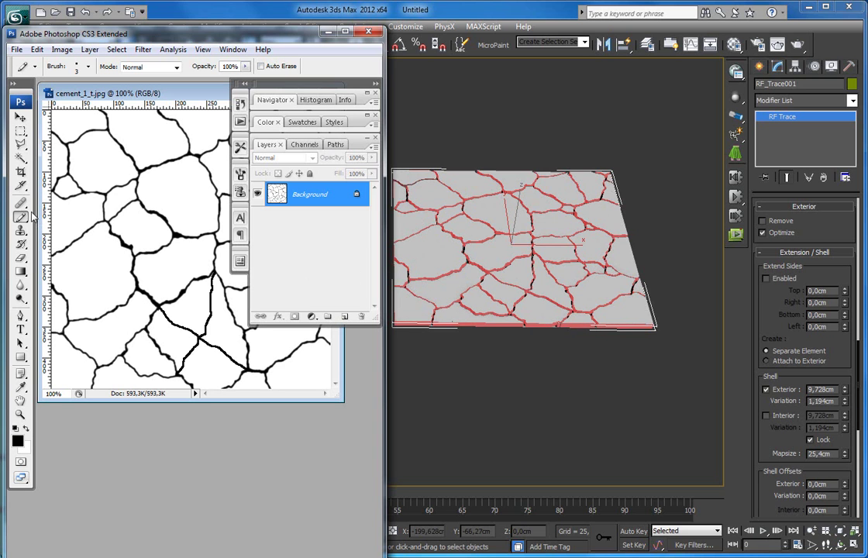
Paint out the crack left of centre and the cracks in the lower middle with a white 23 px Pencil, and save the bitmap
left_click(26, 430)
right_click(147, 273)
left_click_drag(180, 304, 172, 301)
left_click(112, 231)
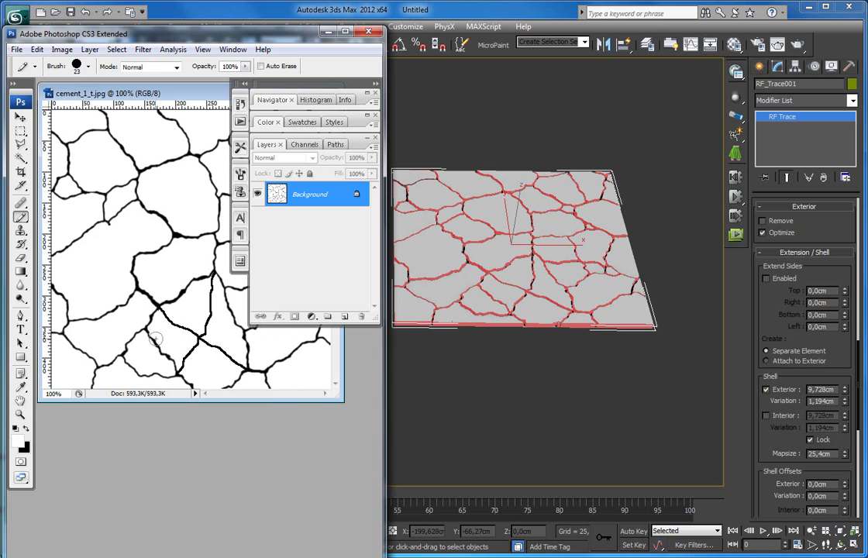
mouse_move(152, 336)
left_mouse_down()
mouse_move(165, 363)
mouse_move(130, 362)
mouse_move(186, 368)
mouse_move(192, 349)
left_mouse_up()
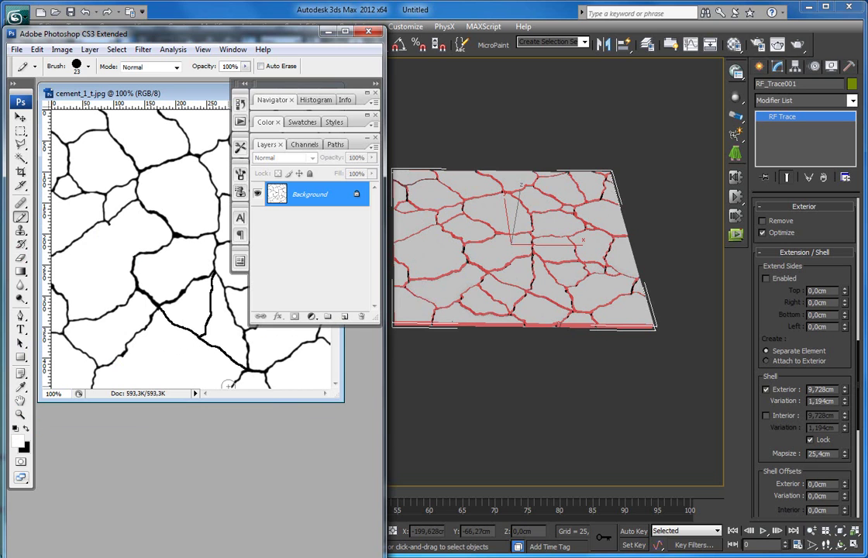
mouse_move(204, 335)
left_mouse_down()
mouse_move(161, 310)
mouse_move(218, 293)
mouse_move(214, 283)
mouse_move(234, 362)
left_mouse_up()
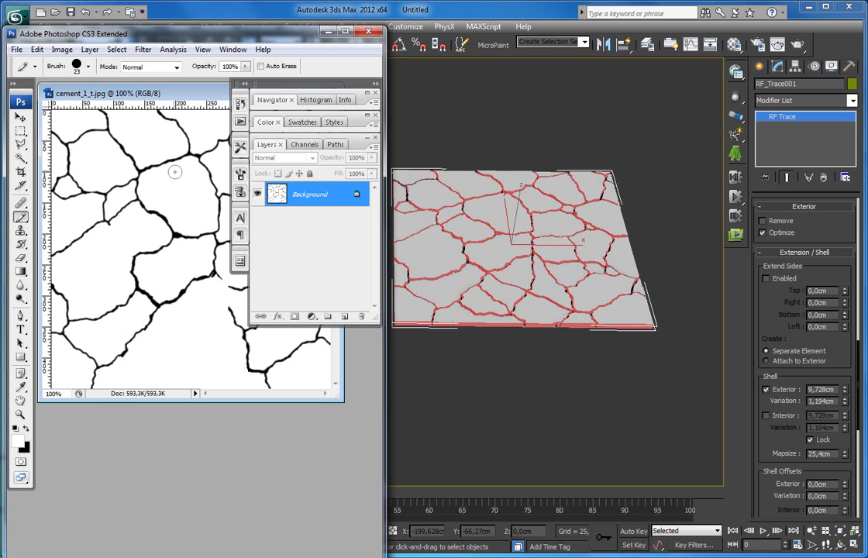
left_click(16, 49)
left_click(33, 191)
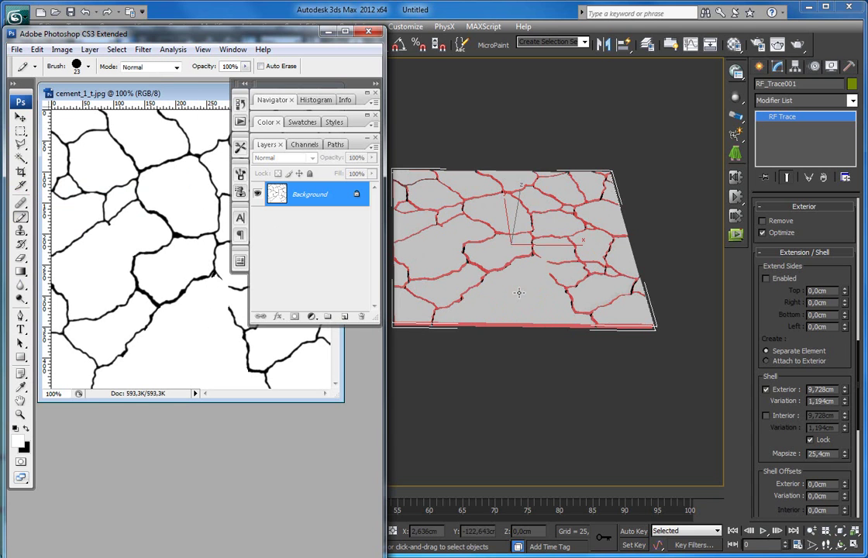
Examine the reloaded trace mesh in 3ds Max with edged faces shown, checking the area where cracks were painted out
left_click(539, 295)
scroll(621, 335, "up", 3)
middle_click_drag(621, 335, 415, 294, "alt")
scroll(461, 267, "down", 2)
key("F4")
key("F2")
key("F3")
key("F3")
scroll(488, 283, "down", 2)
middle_click_drag(489, 283, 455, 295)
left_click_drag(455, 294, 408, 288, "alt")
middle_click_drag(409, 288, 403, 304, "alt")
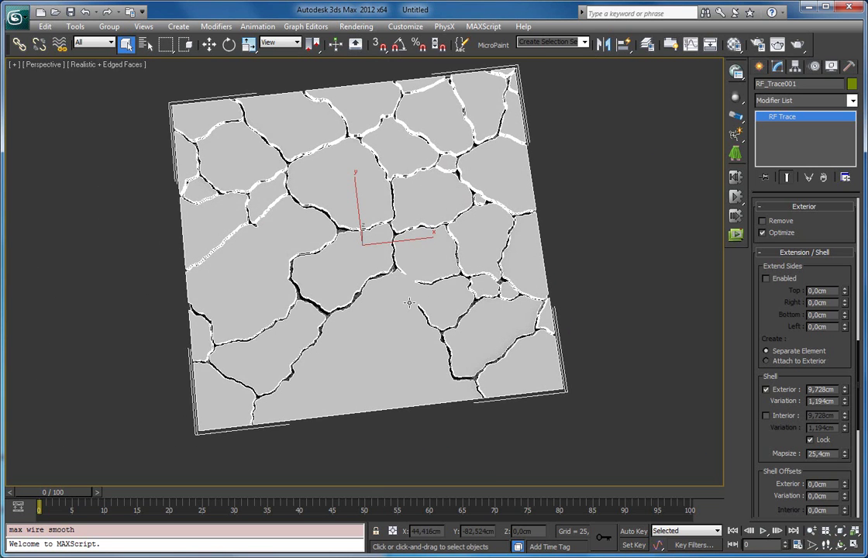
scroll(362, 268, "up", 3)
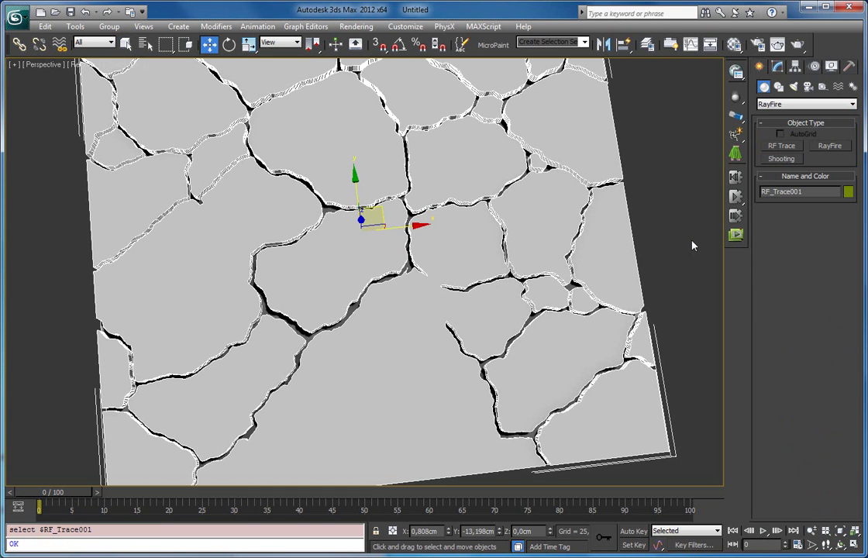
Open the RayFire floater and launch its online Trace Maps page
left_click(831, 146)
left_click(347, 141)
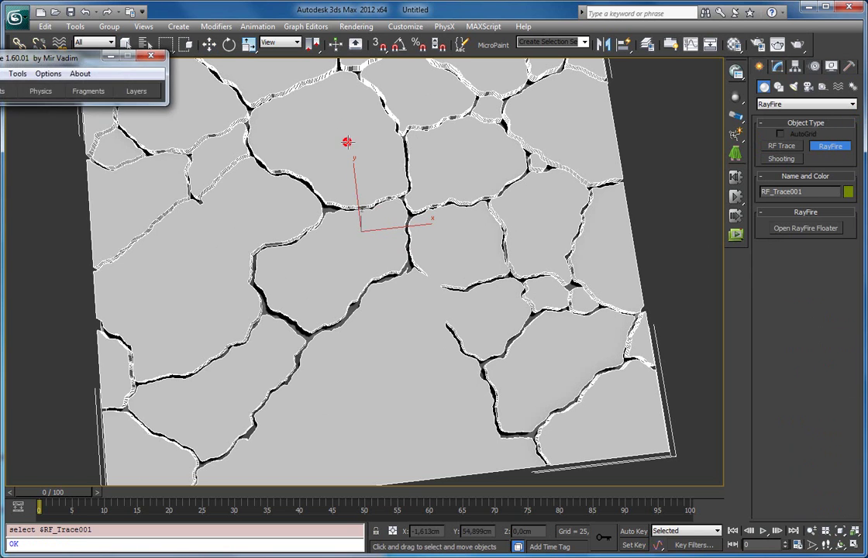
left_click_drag(46, 58, 132, 72)
left_click(165, 88)
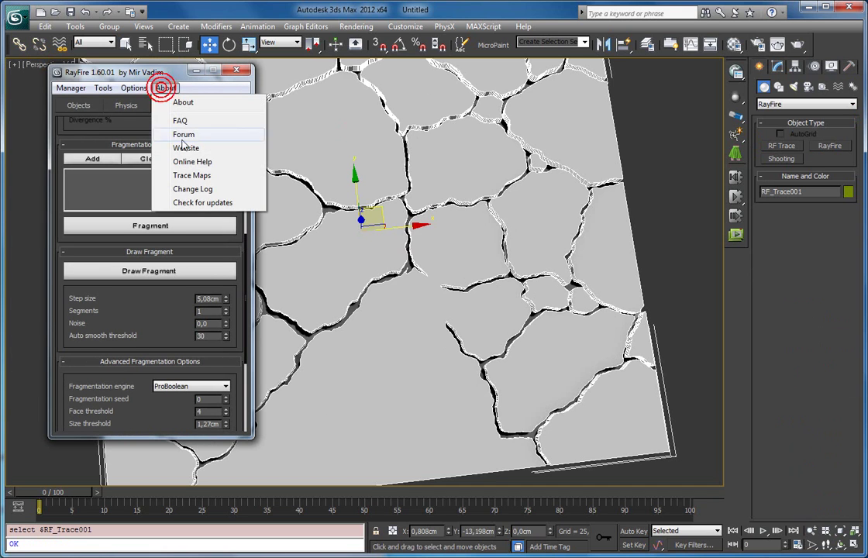
left_click(192, 178)
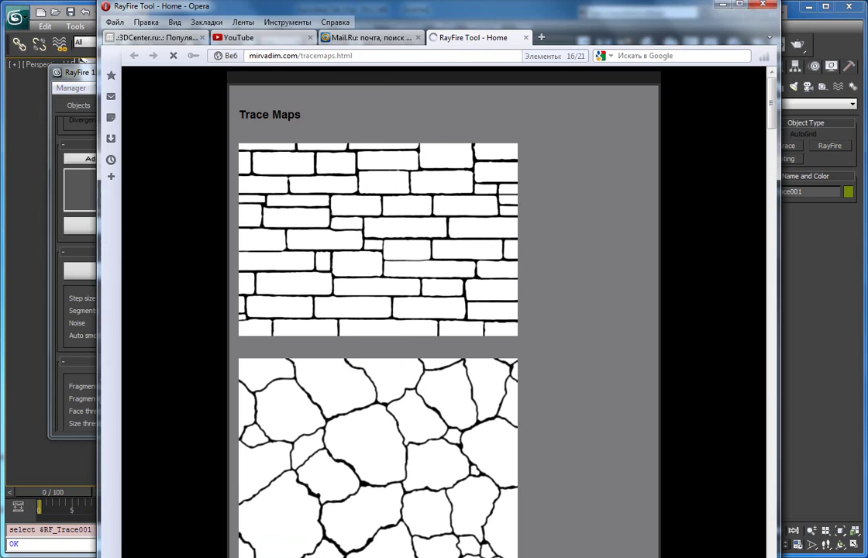
Browse the Trace Maps page down to its last crack image, and minimize the browser
left_click_drag(327, 11, 288, 68)
mouse_move(732, 149)
left_mouse_down()
mouse_move(707, 372)
mouse_move(728, 430)
mouse_move(728, 474)
left_mouse_up()
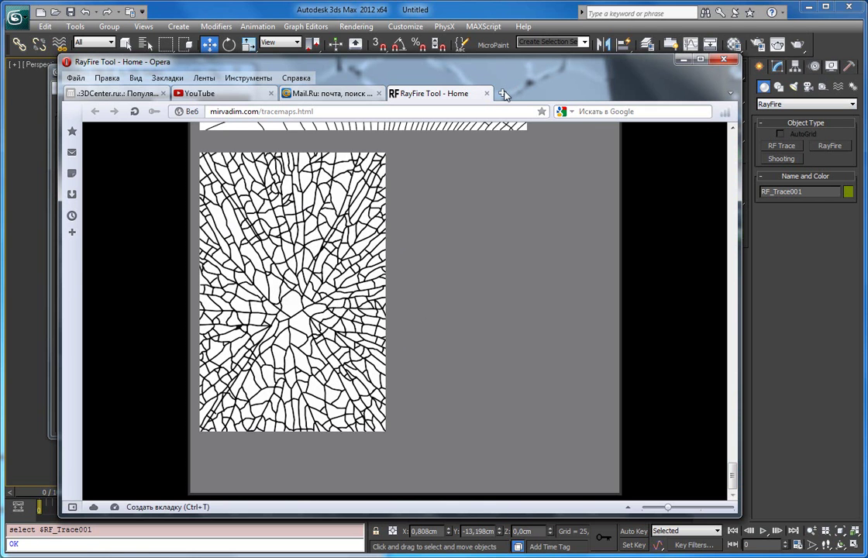
left_click(683, 59)
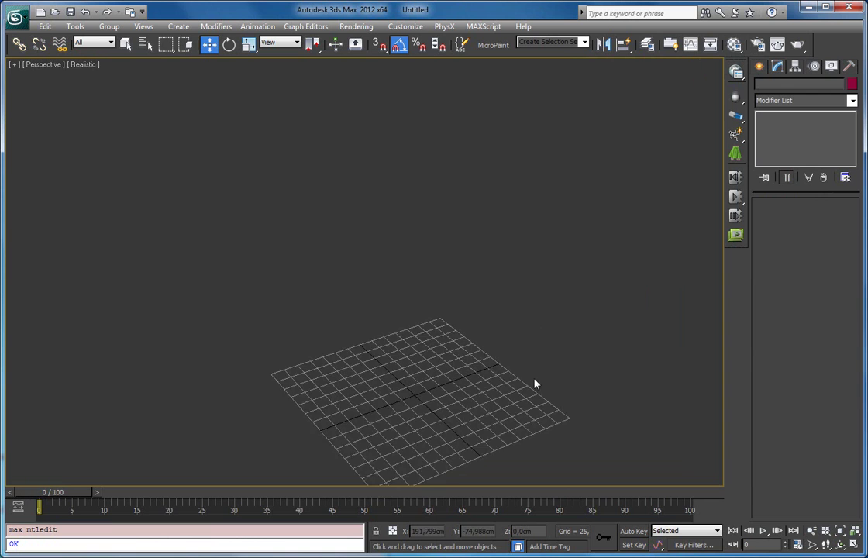
Create an RF Trace object on the ground grid, about 453 cm wide and 432 cm long
middle_click_drag(468, 331, 631, 268, "alt")
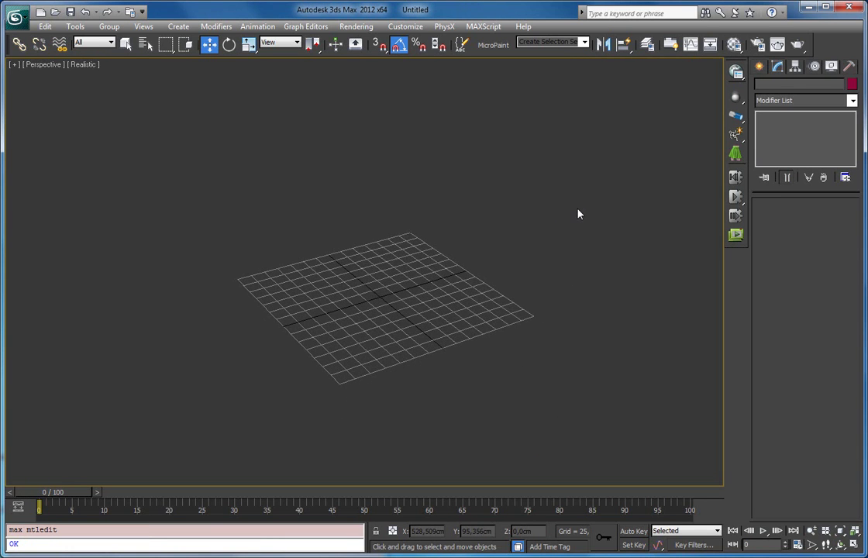
left_click(760, 68)
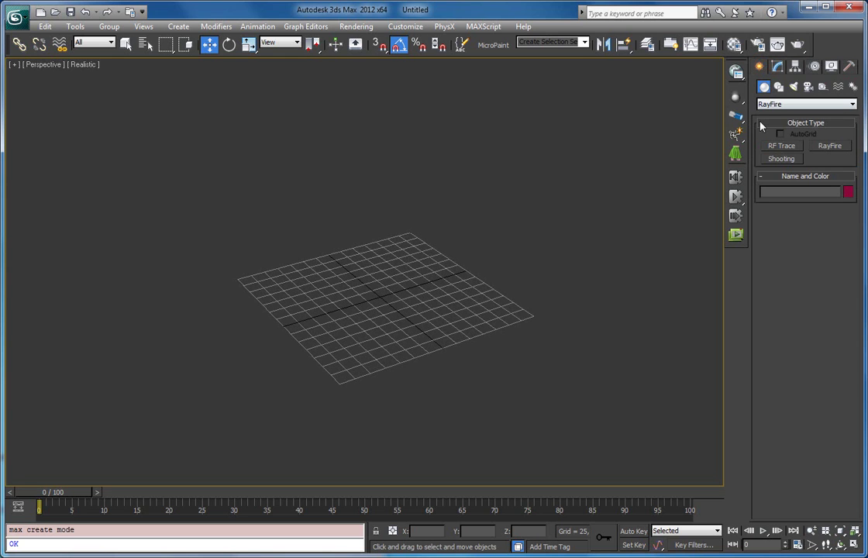
left_click(783, 146)
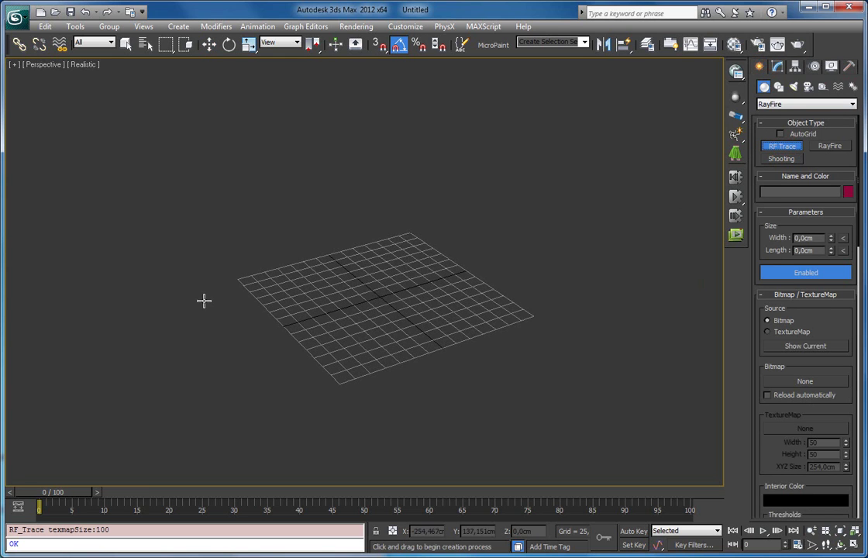
mouse_move(194, 258)
left_mouse_down()
mouse_move(448, 293)
mouse_move(549, 295)
left_mouse_up()
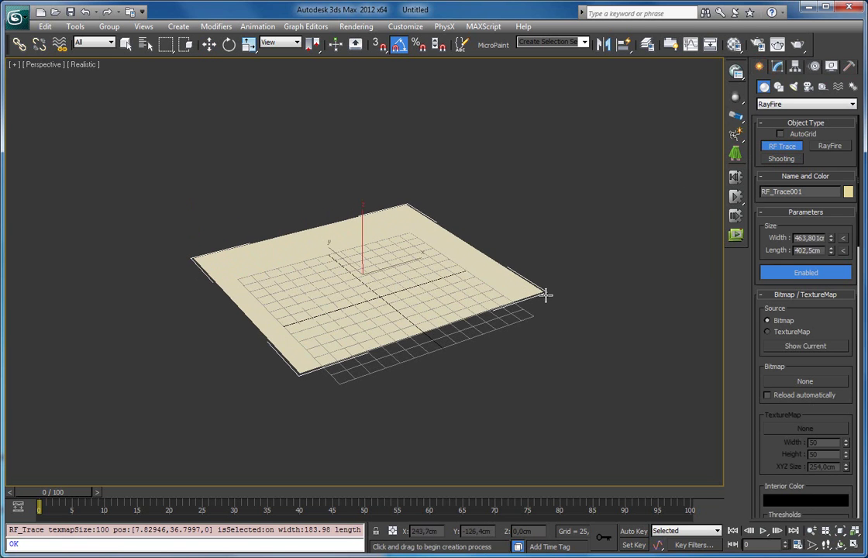
Rotate the trace object upright into a wall and raise it to about Z 212 cm
key("r")
key("e")
left_click_drag(378, 247, 389, 304)
key("w")
left_click_drag(362, 227, 361, 120)
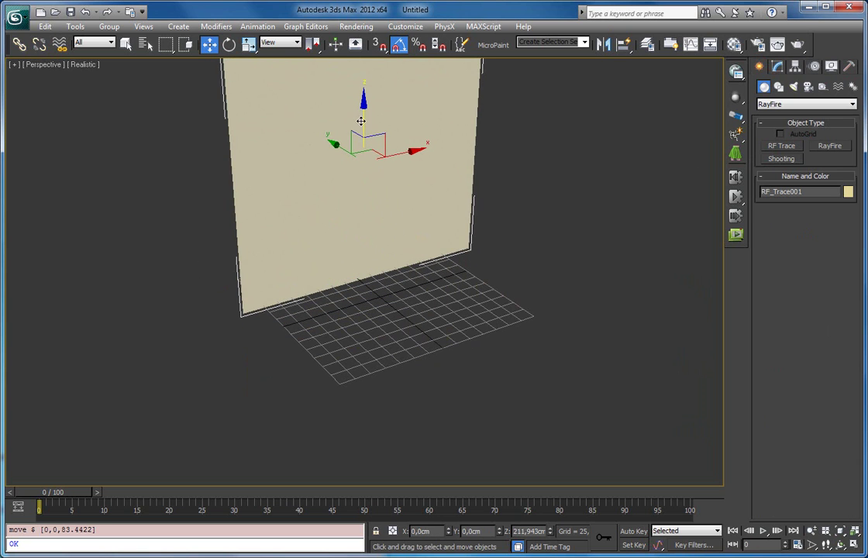
Load bricks_1_t.jpg as the RF Trace source bitmap
left_click(777, 65)
left_click_drag(776, 330, 763, 440)
left_click_drag(771, 233, 783, 478)
left_click_drag(781, 285, 787, 439)
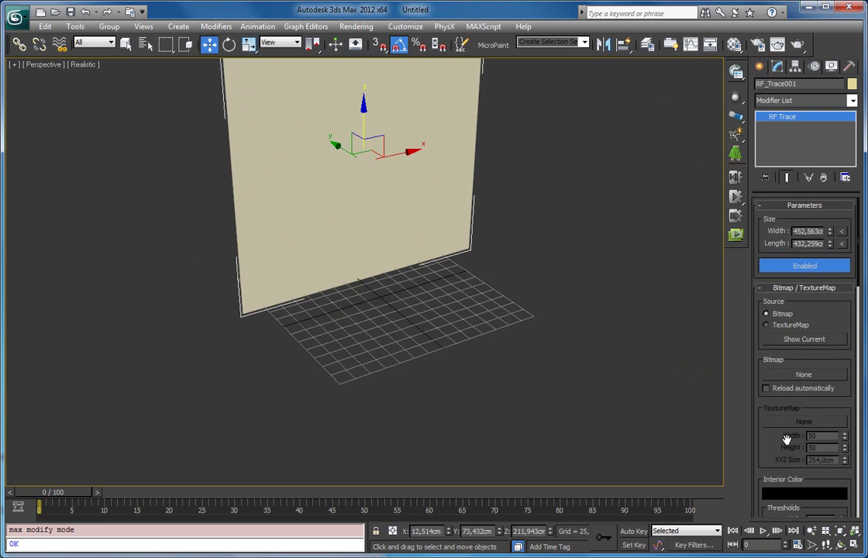
left_click(803, 375)
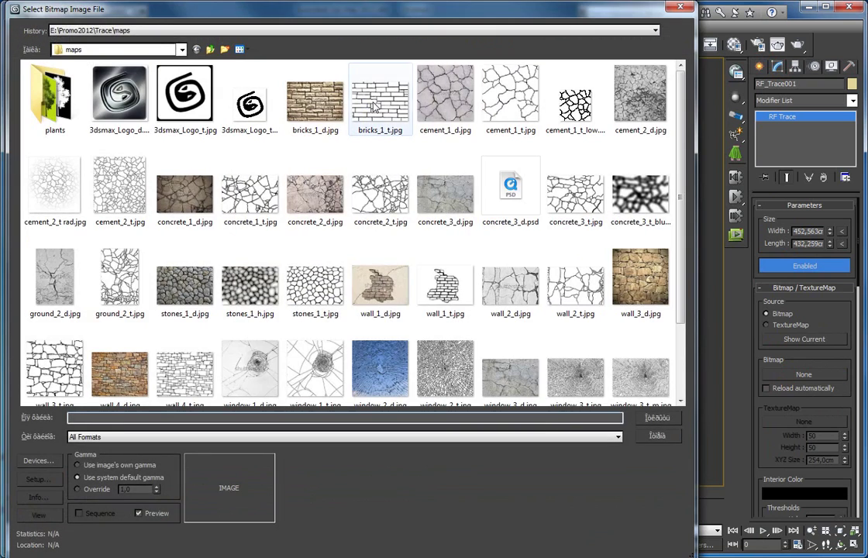
double_click(375, 106)
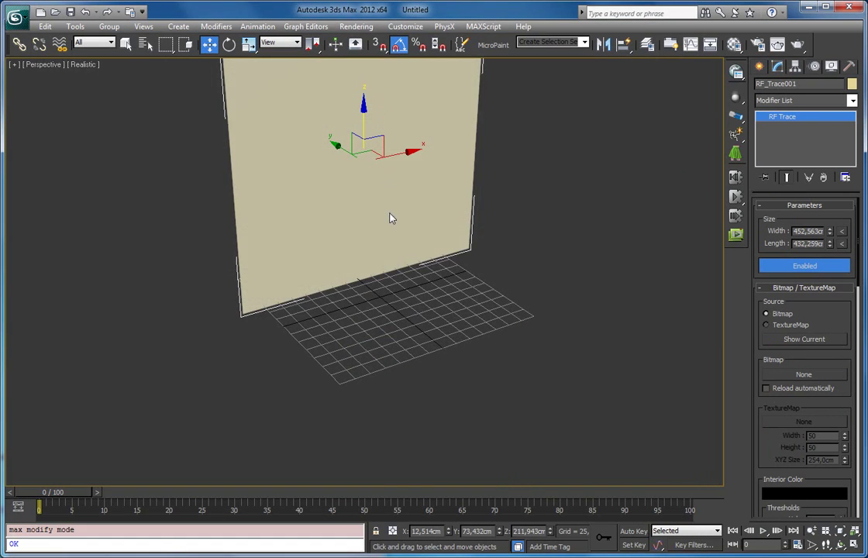
Show edged faces on the traced wall and fit its width to the bitmap's proportions
middle_click_drag(394, 203, 371, 319)
key("F4")
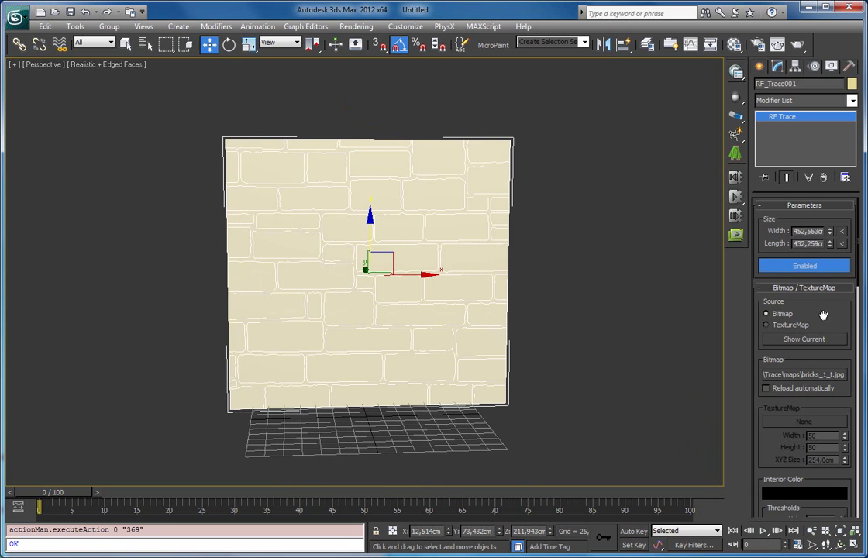
left_click(843, 235)
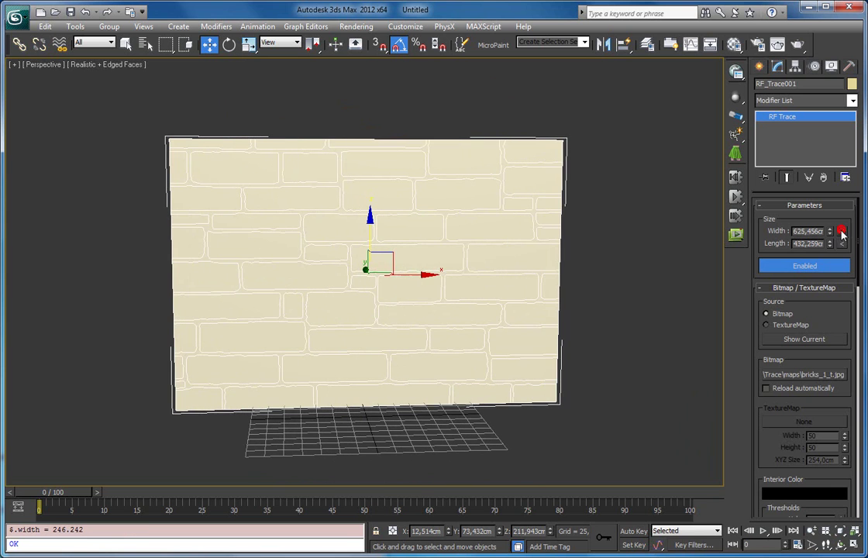
middle_click_drag(347, 281, 406, 285, "alt")
middle_click_drag(412, 296, 447, 308)
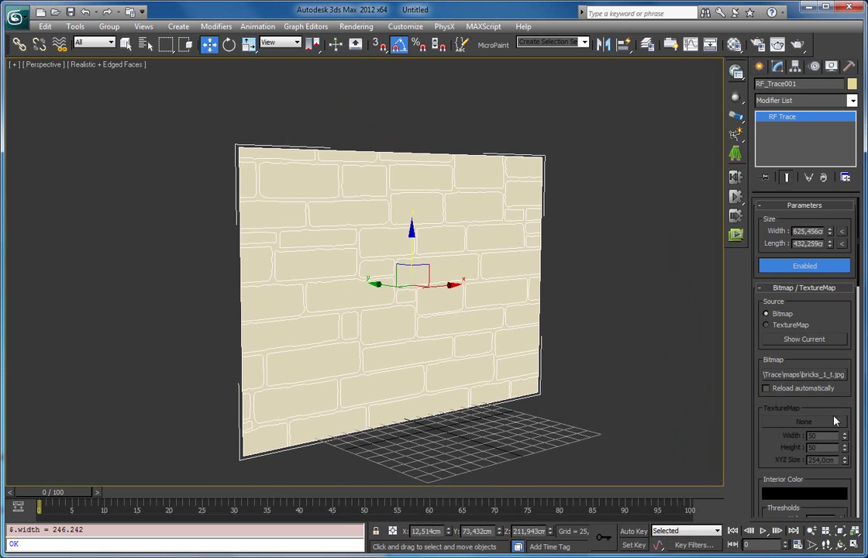
Enable the exterior and interior shells with locked amounts and set the exterior shell to -29.972 cm
scroll(766, 354, "down", 15)
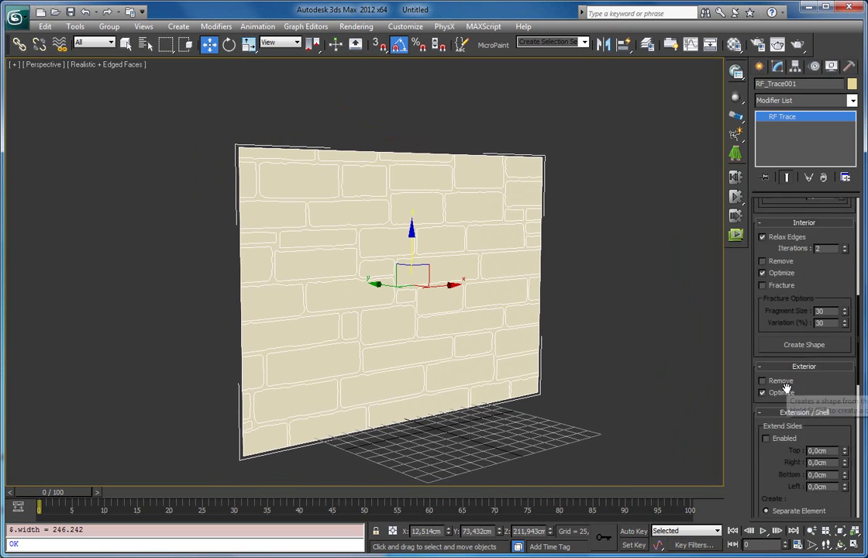
scroll(787, 389, "down", 5)
left_click(766, 344)
left_click(766, 371)
middle_click_drag(333, 323, 391, 324, "alt")
scroll(373, 335, "up", 1)
scroll(391, 324, "up", 3)
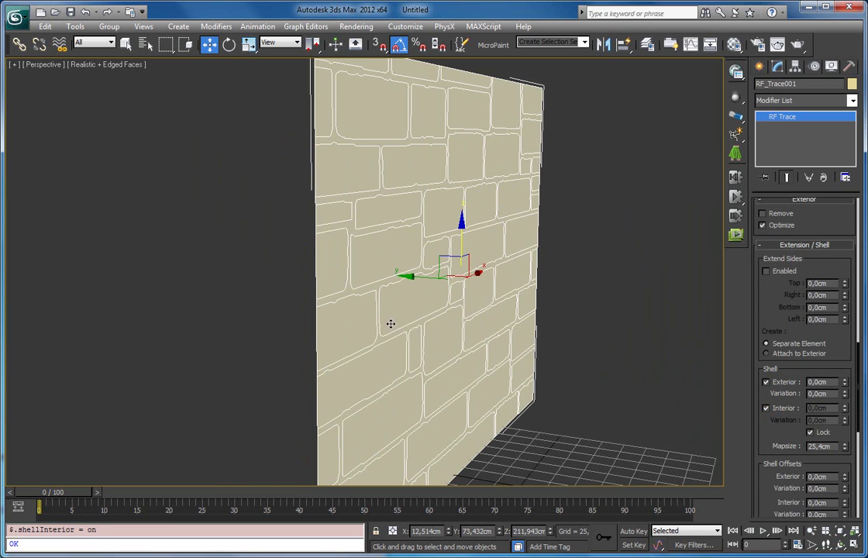
left_click_drag(845, 385, 837, 451)
middle_click_drag(497, 327, 501, 288)
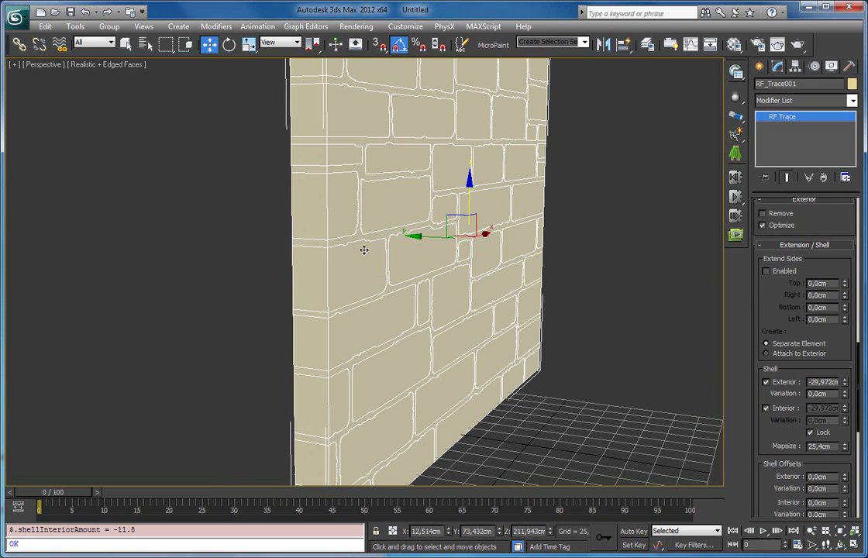
Unlock the interior shell amount and set it to -5.248 cm
left_click(810, 433)
left_click_drag(845, 407, 830, 357)
scroll(502, 349, "up", 4)
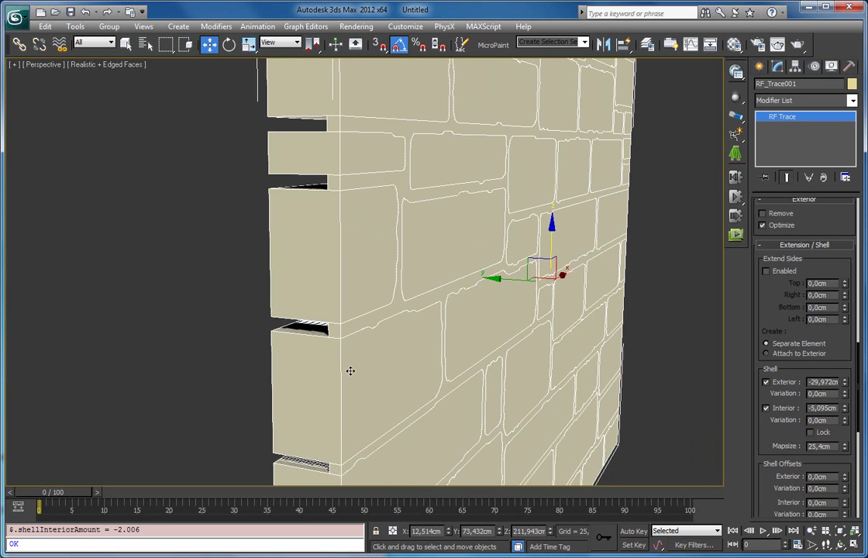
scroll(768, 394, "down", 1)
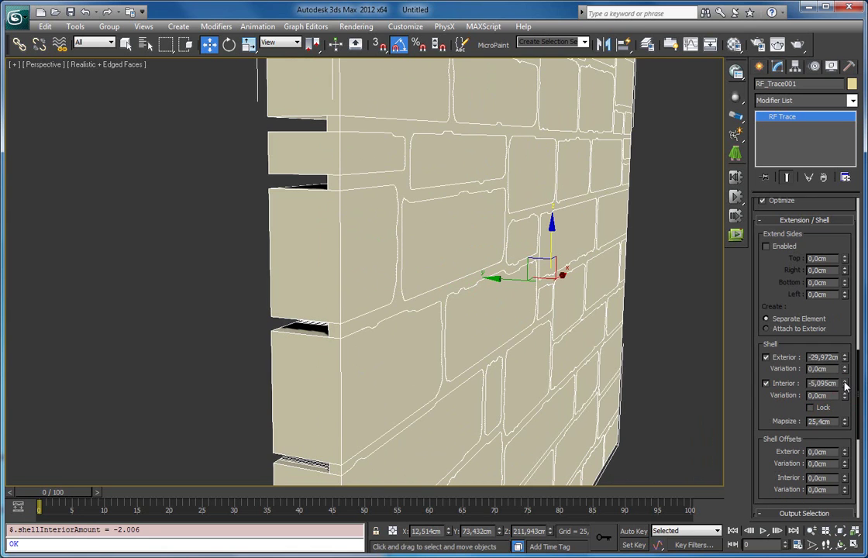
left_click_drag(846, 386, 845, 390)
scroll(764, 393, "down", 1)
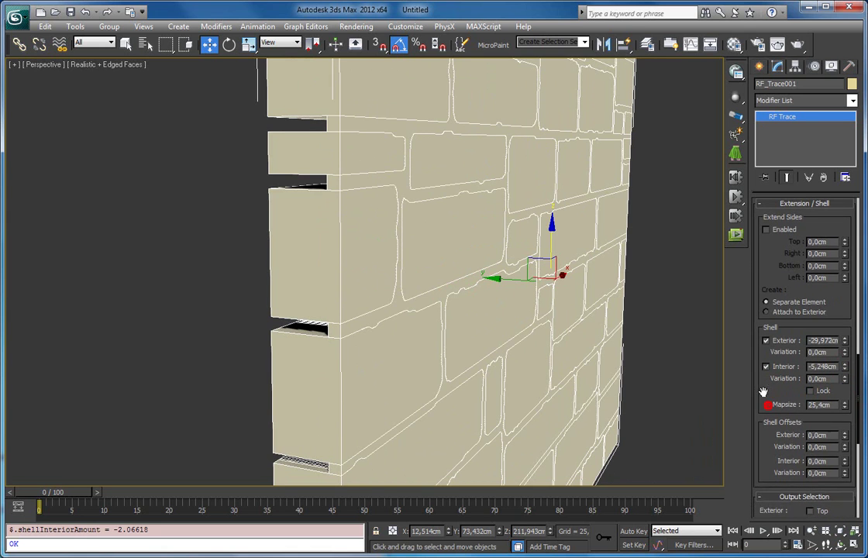
Set the exterior shell offset to 3.912 cm with 1.803 cm variation, and hide edged faces
scroll(771, 339, "down", 2)
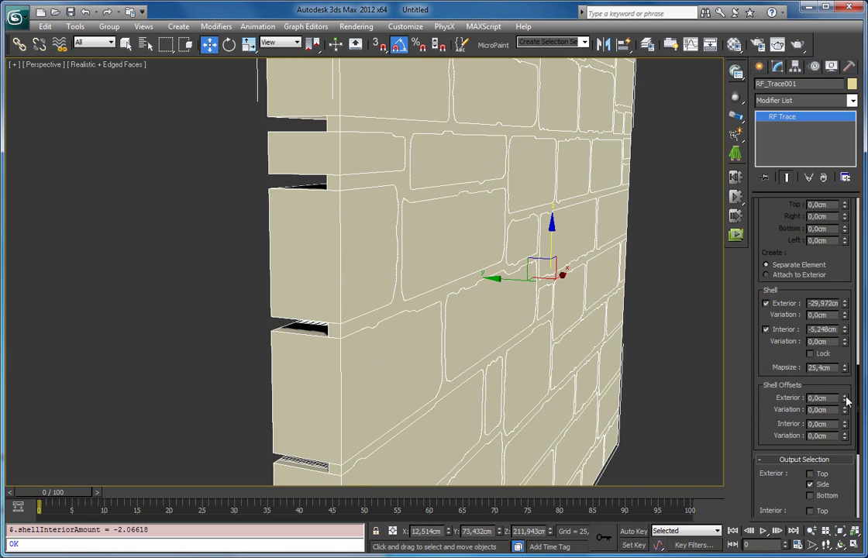
left_click_drag(847, 398, 847, 292)
left_click_drag(847, 410, 847, 349)
middle_click_drag(507, 311, 431, 368)
key("F4")
Raise the wall to Z 217.824 cm and inspect its brick relief from several sides
left_click(594, 334)
scroll(601, 380, "down", 4)
middle_click_drag(505, 368, 448, 309, "alt")
mouse_move(436, 345)
middle_mouse_down("alt")
mouse_move(461, 317)
mouse_move(439, 317)
middle_mouse_up("alt")
left_click(319, 273)
left_click_drag(346, 197, 345, 193)
middle_click_drag(348, 209, 402, 322, "alt")
left_click(535, 195)
left_click(406, 200)
middle_click_drag(390, 228, 326, 265)
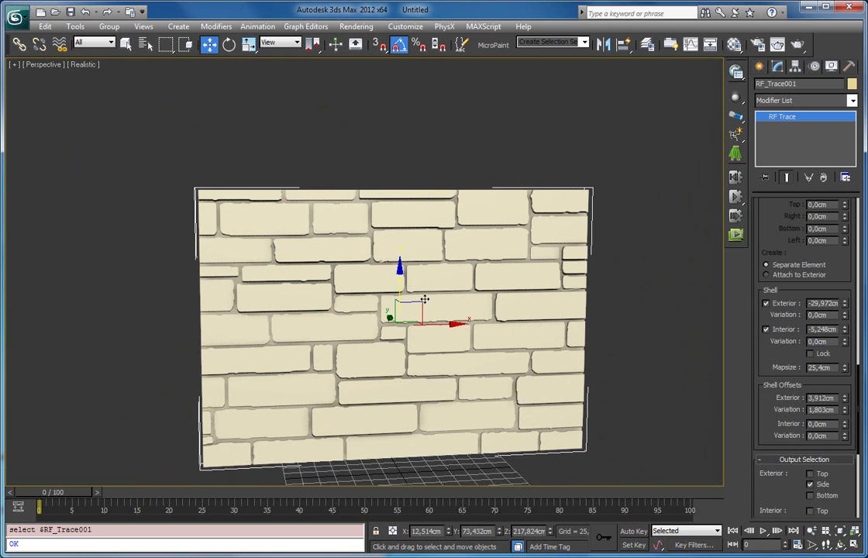
middle_click_drag(425, 299, 635, 350, "alt")
Set the interior fragment size to 20 and enable Fracture for the interior
left_click_drag(756, 258, 760, 476)
double_click(822, 322)
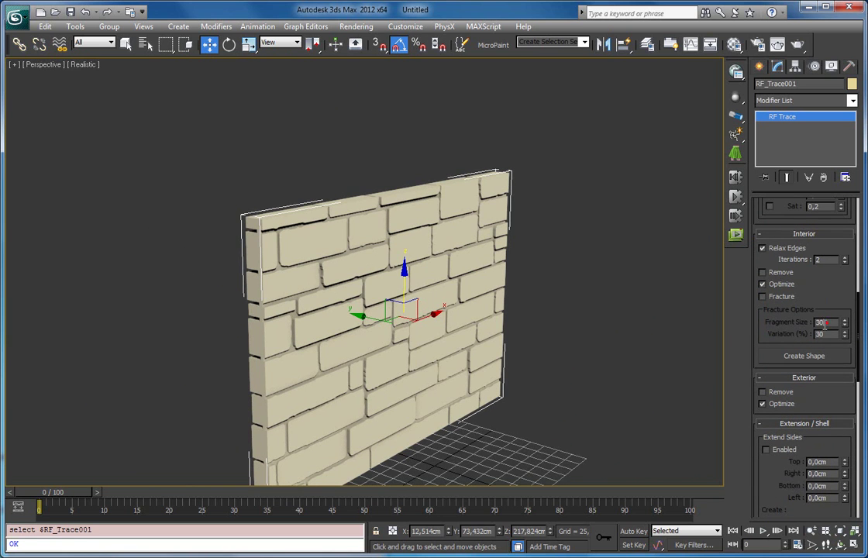
type("20")
key("Return")
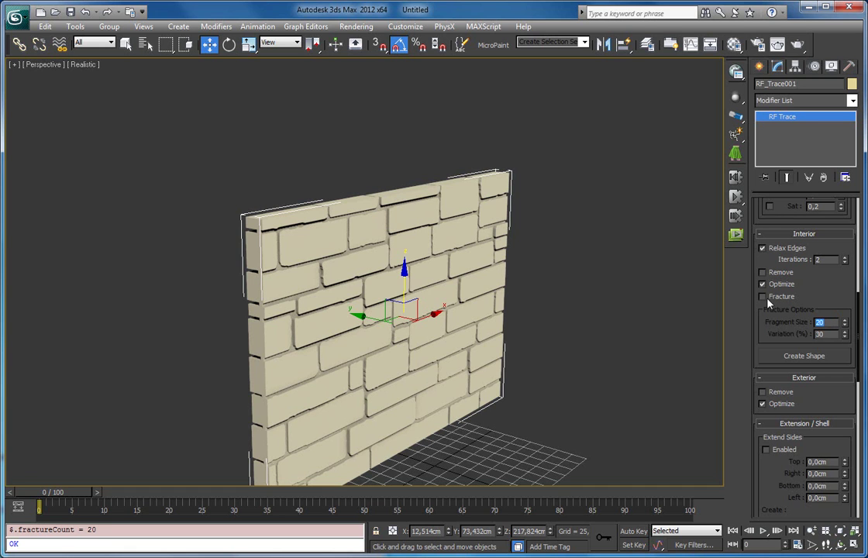
left_click(764, 297)
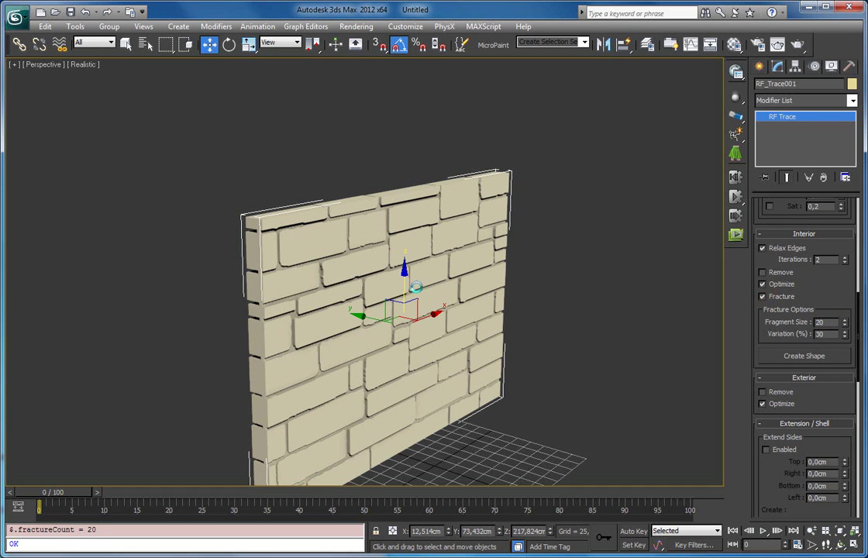
Examine the fractured mortar between the bricks up close with edged faces shown
mouse_move(404, 300)
middle_mouse_down("alt")
mouse_move(410, 287)
mouse_move(419, 301)
middle_mouse_up("alt")
scroll(416, 300, "up", 4)
key("F4")
middle_click_drag(315, 284, 451, 341)
scroll(403, 324, "up", 3)
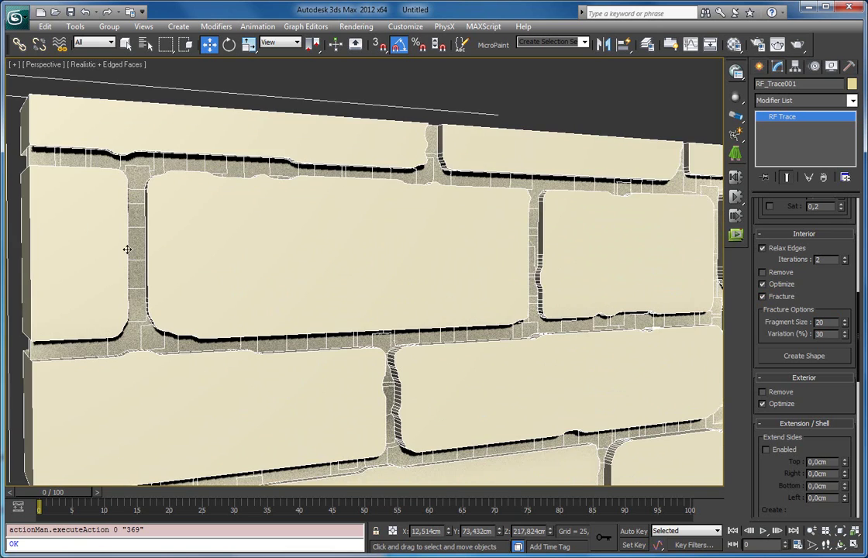
scroll(397, 327, "down", 3)
middle_click_drag(507, 371, 375, 293)
scroll(375, 232, "down", 4)
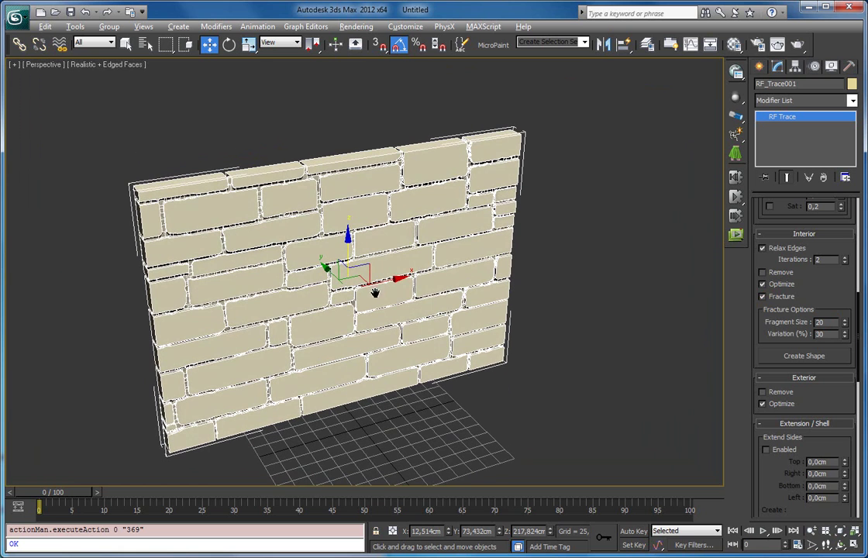
Open the RayFire floater and detach the selected wall into separate objects by element
left_click(760, 67)
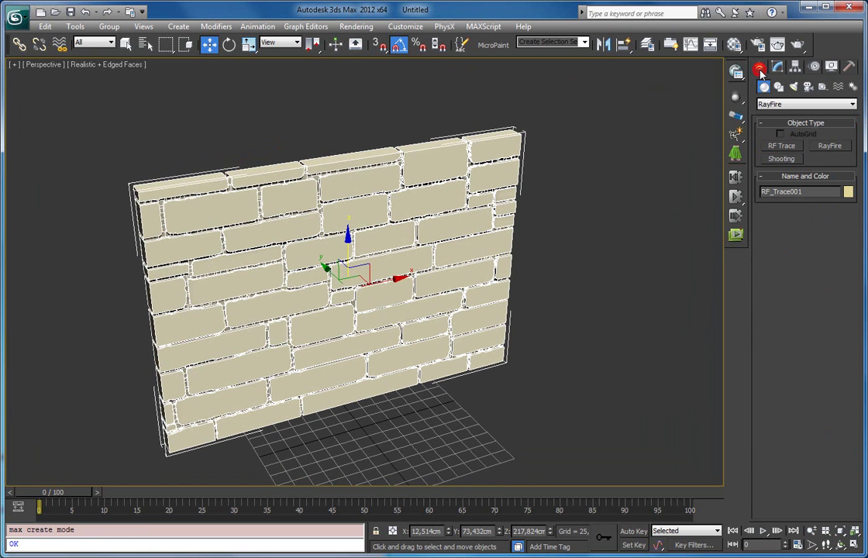
left_click(831, 147)
left_click(601, 161)
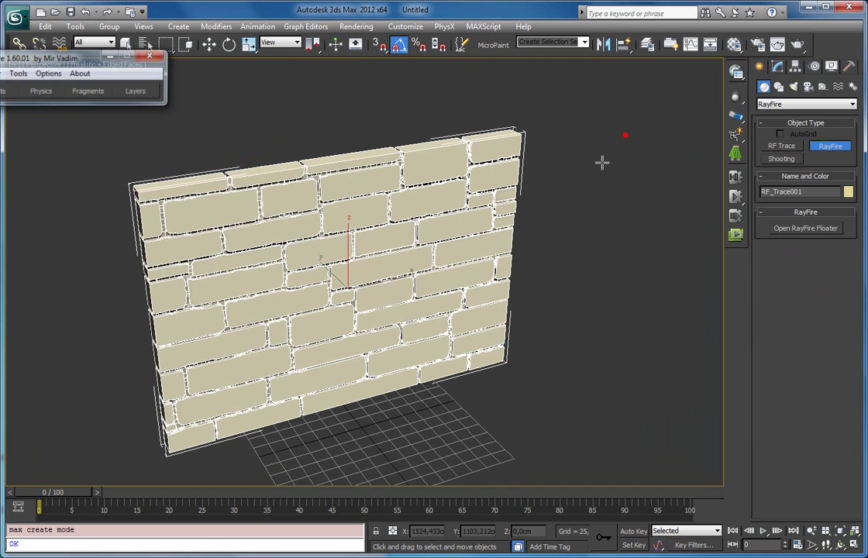
left_click_drag(26, 62, 86, 84)
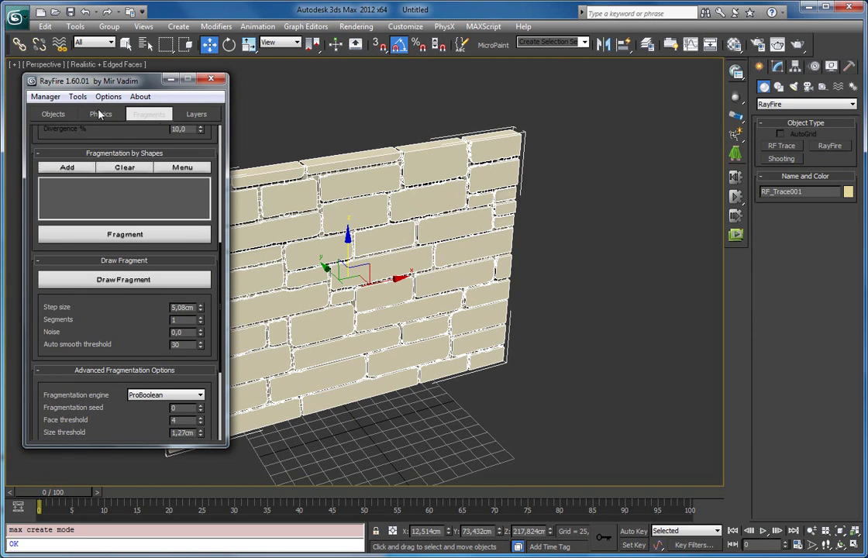
left_click(78, 96)
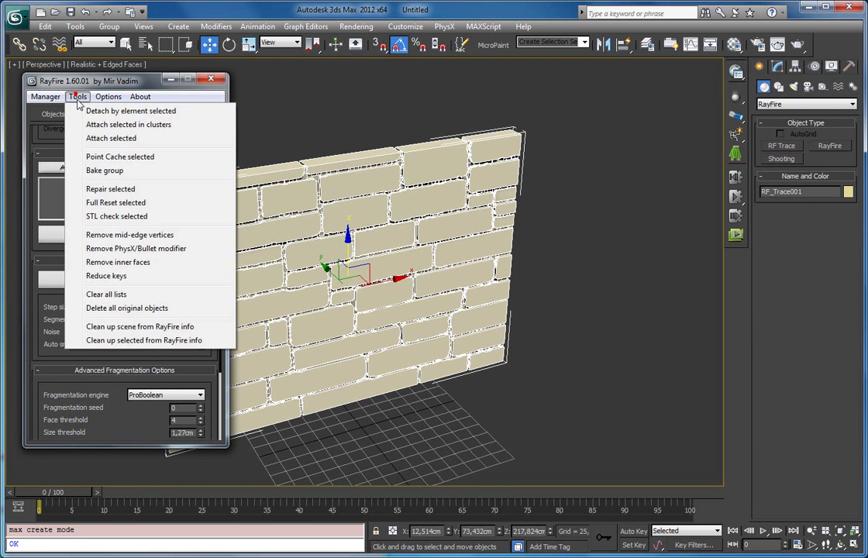
left_click(175, 113)
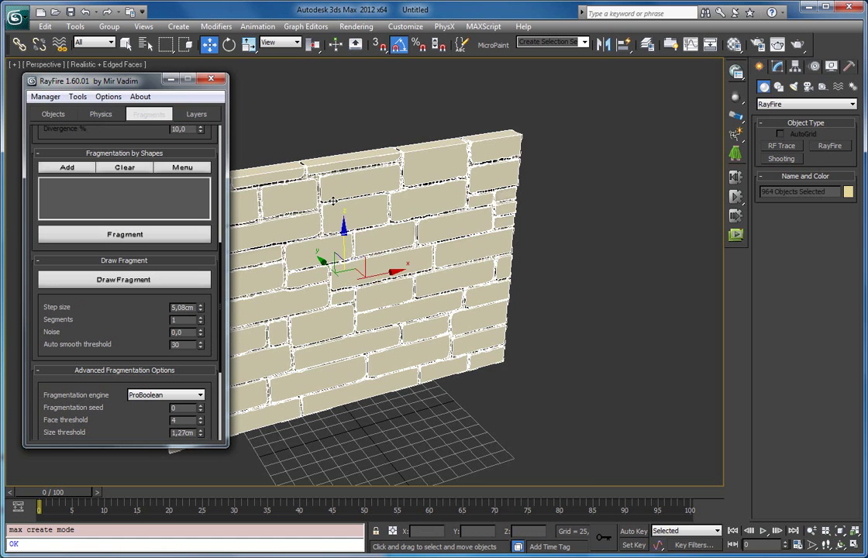
Move the fragments at the wall's left end away along X to check that they are separate, and undo the move
middle_click_drag(326, 283, 489, 243, "alt")
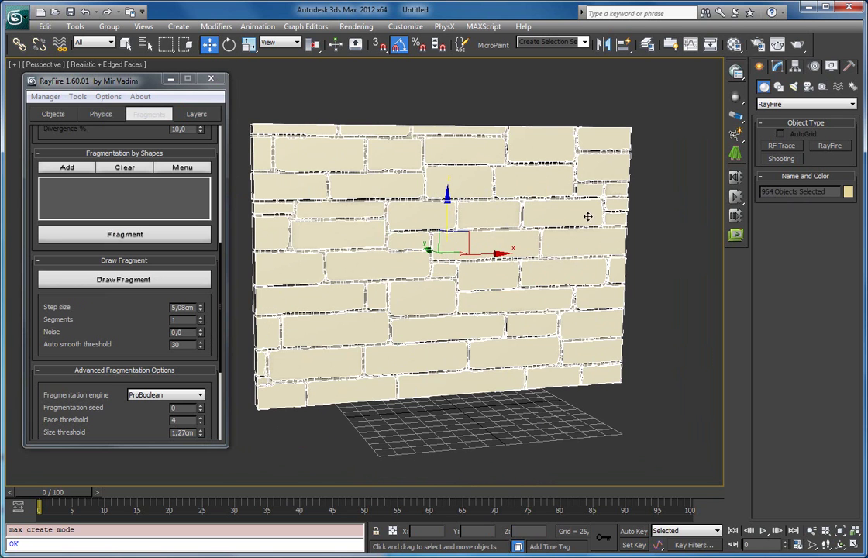
left_click(402, 122)
mouse_move(266, 112)
left_mouse_down()
mouse_move(322, 385)
mouse_move(346, 414)
left_mouse_up()
middle_click_drag(341, 349, 513, 267)
left_click(644, 102)
left_click(646, 125)
left_click(779, 66)
left_click(778, 66)
left_click(419, 84)
left_click_drag(382, 83, 477, 397)
left_click_drag(493, 257, 391, 256)
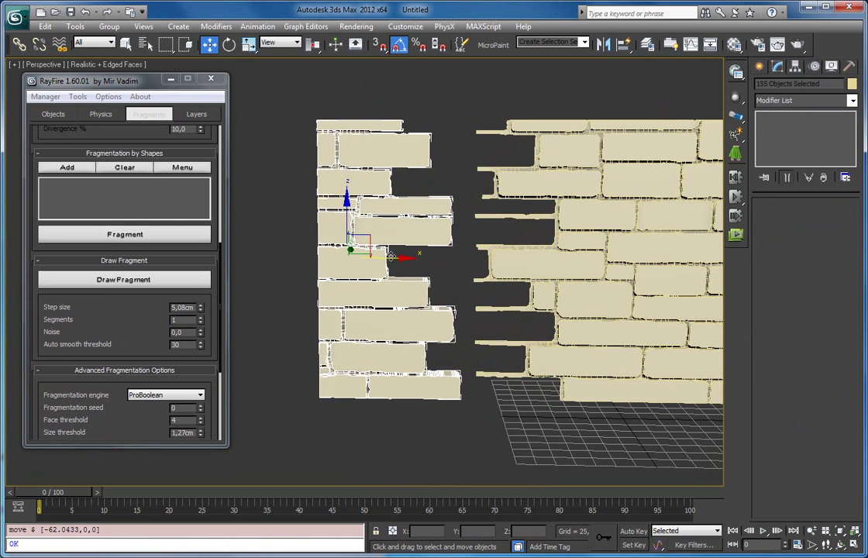
key("ctrl+z")
Select the fragments at both vertical ends of the wall and add them to Static & Kinematic Objects
middle_click_drag(524, 310, 473, 264, "alt")
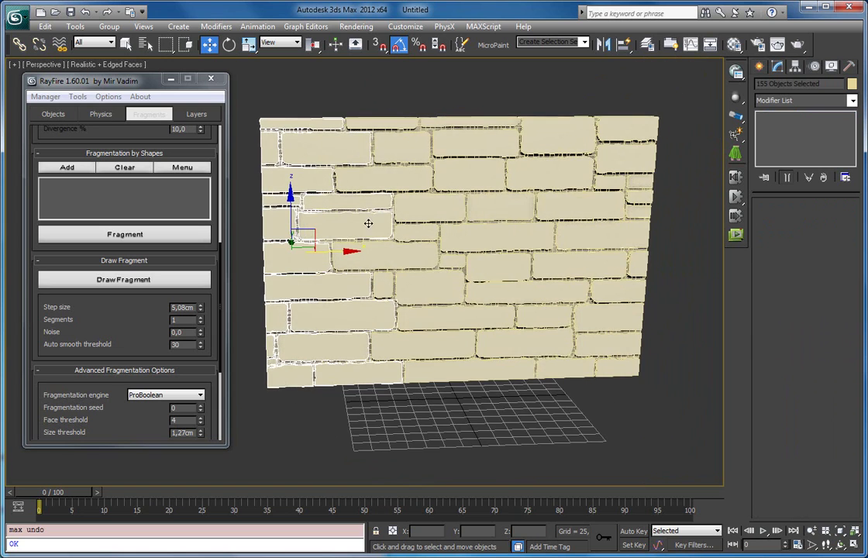
scroll(368, 223, "down", 4)
left_click_drag(292, 153, 341, 399)
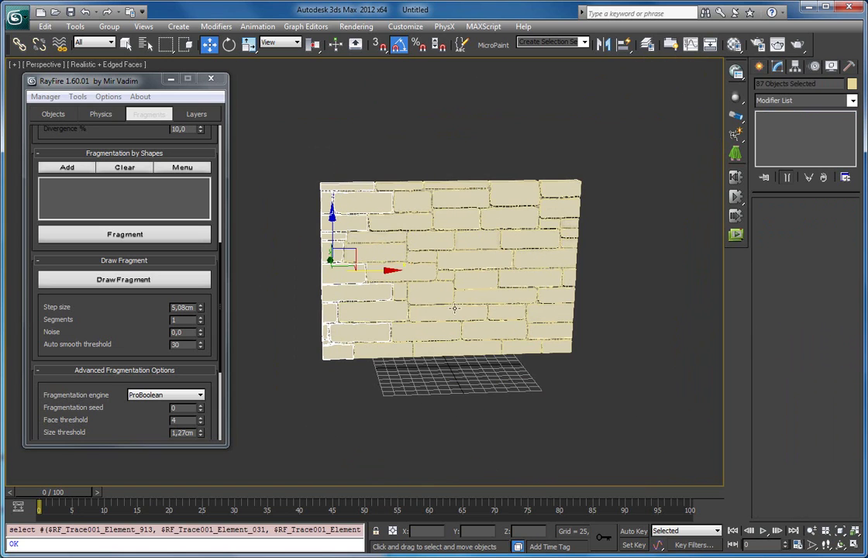
left_click_drag(614, 156, 569, 387, "ctrl")
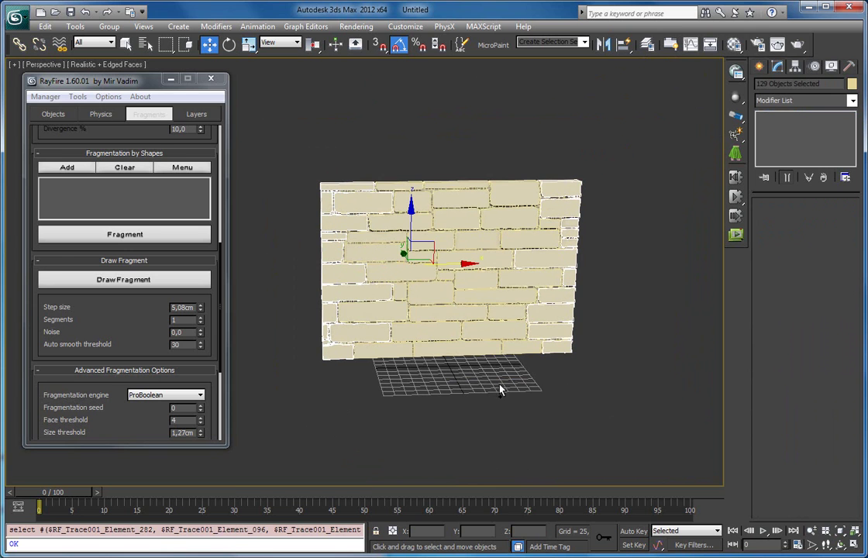
left_click(68, 114)
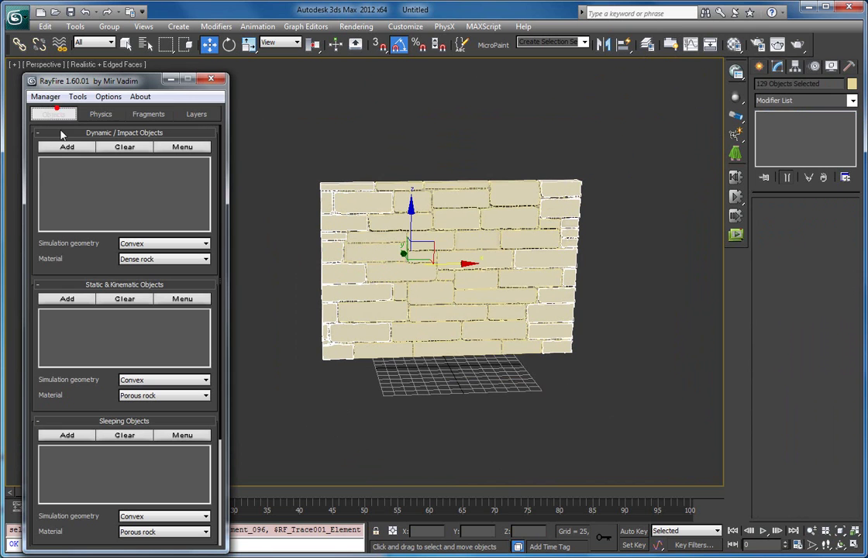
left_click(68, 302)
Freeze the static end fragments and add all remaining wall fragments to Dynamic / Impact Objects
right_click(420, 248)
left_click(443, 174)
left_click_drag(311, 135, 609, 424)
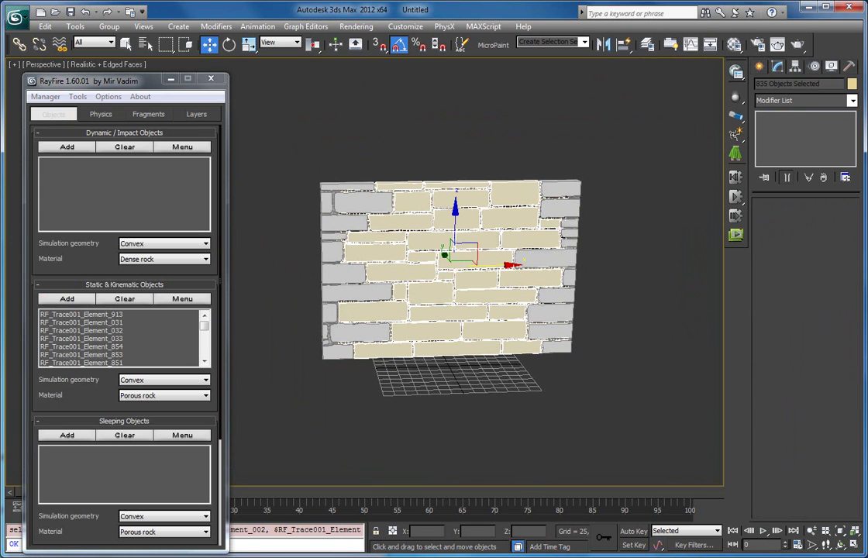
left_click(62, 148)
Turn on Deactivate static Dynamic objects and Activate by Force in the physics activation options
left_click(101, 114)
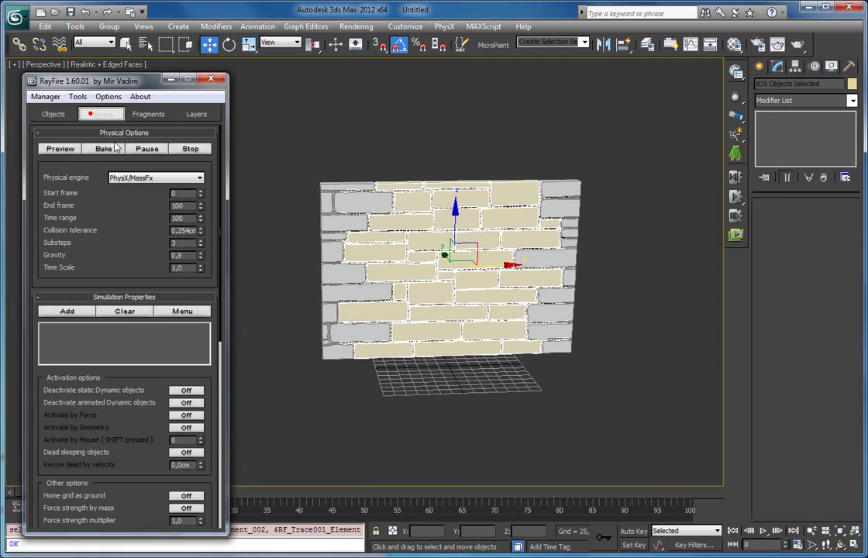
scroll(116, 382, "down", 3)
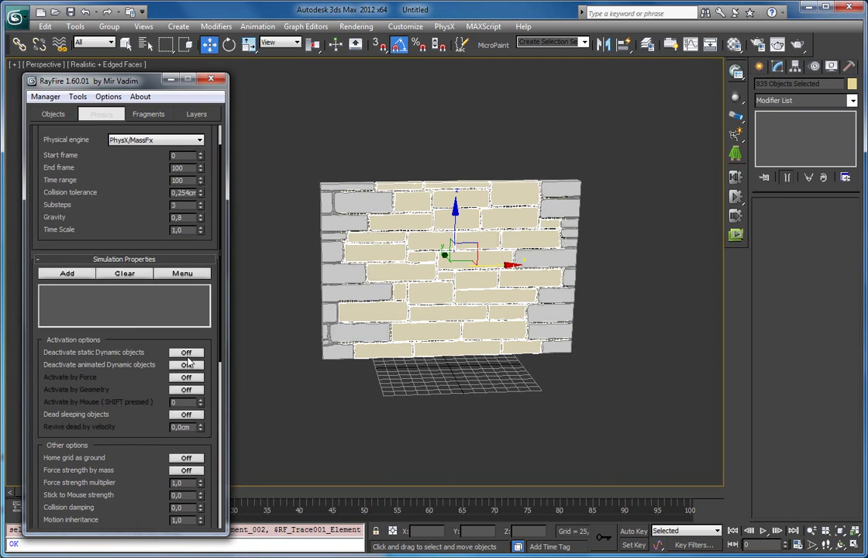
left_click(183, 354)
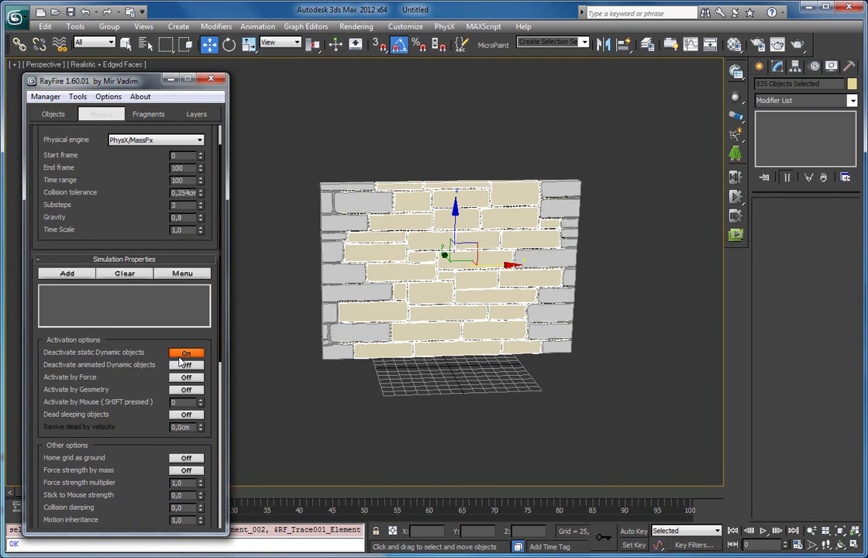
left_click(185, 377)
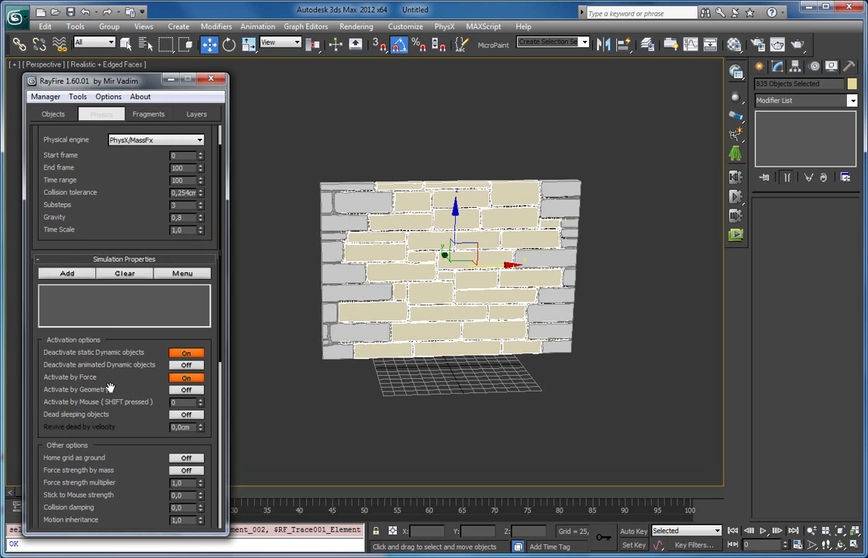
Set the simulation's end frame to 222, collision tolerance to 1.727 cm, substeps to 1, gravity to 0.44 and time scale to 0.4
scroll(199, 176, "up", 1)
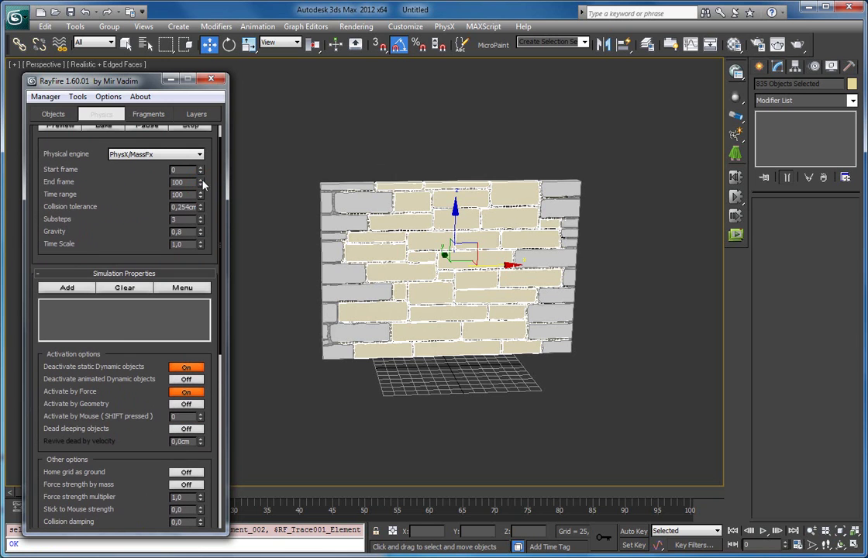
left_click(202, 222)
left_click(202, 223)
left_click_drag(200, 245, 200, 248)
left_click_drag(200, 184, 203, 116)
left_click_drag(199, 165, 198, 168)
Create an RF Bomb space warp on the ground on one side of the wall
left_click(757, 67)
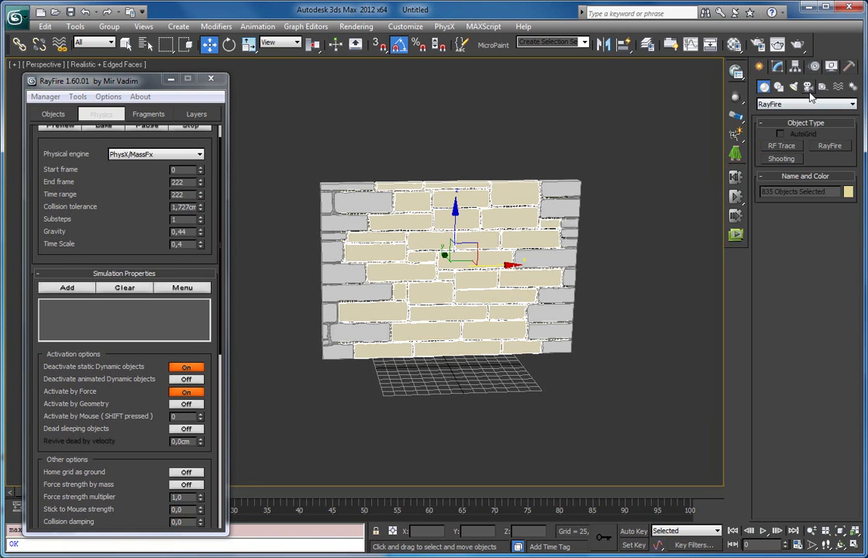
left_click(823, 86)
left_click(806, 104)
left_click(785, 190)
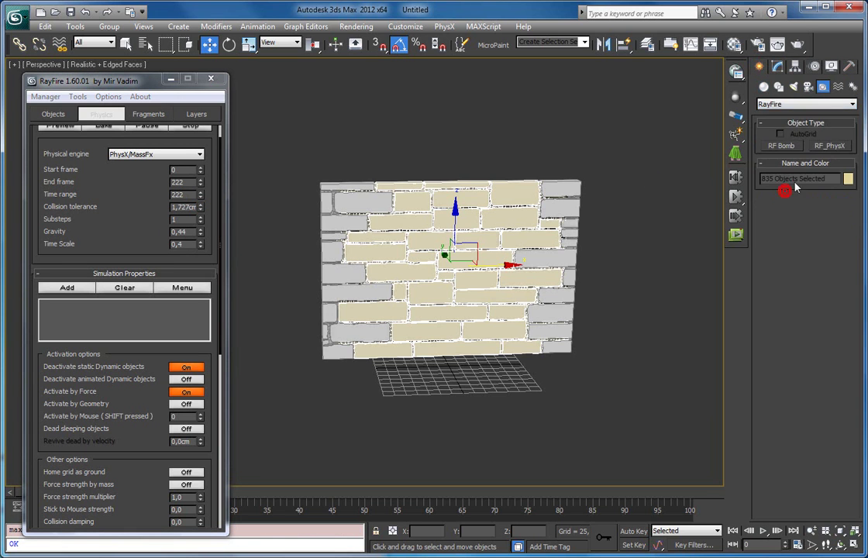
left_click(779, 148)
middle_click_drag(498, 338, 588, 349, "alt")
left_click_drag(378, 318, 356, 398)
middle_click_drag(355, 398, 371, 345, "alt")
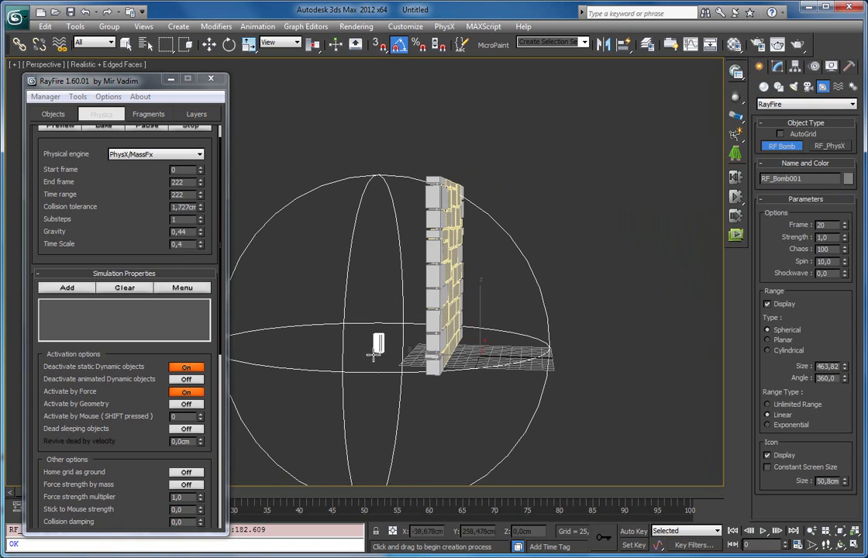
Raise the bomb and center it opposite the wall, at about X 5.4, Y 391.8, Z 114.2 cm
key("w")
left_click_drag(353, 326, 323, 298)
left_click(776, 68)
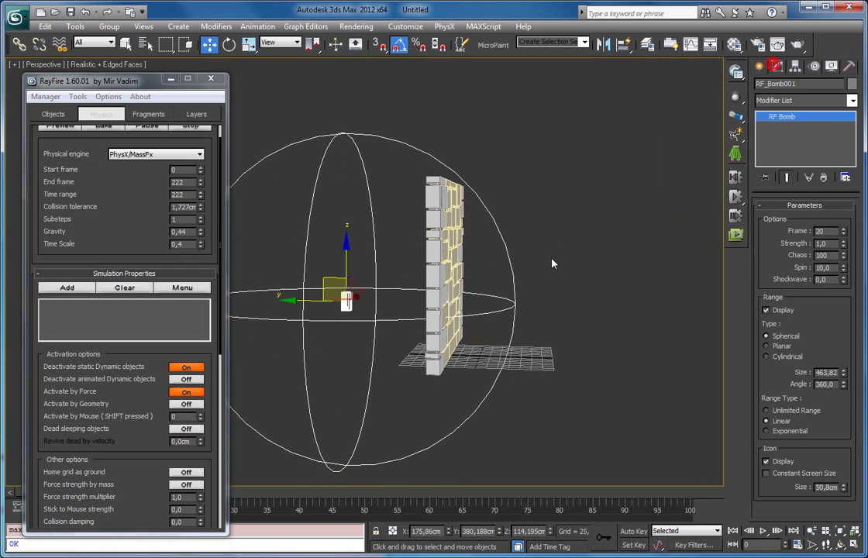
middle_click_drag(702, 301, 535, 252, "alt")
middle_click_drag(476, 312, 373, 293, "alt")
left_click_drag(373, 293, 373, 302)
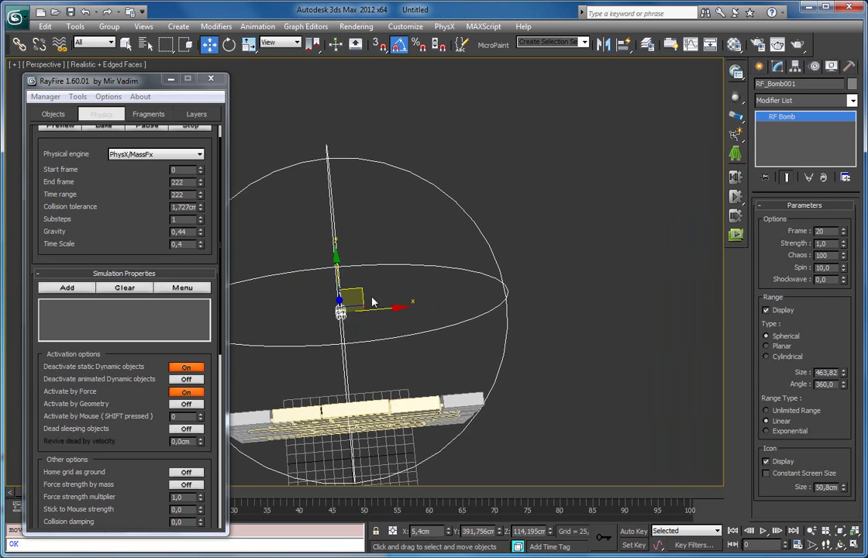
Set the bomb's strength to 0.79 and chaos to 138, and add it to the Simulation Properties list
mouse_move(844, 246)
left_mouse_down()
mouse_move(843, 264)
mouse_move(843, 250)
left_mouse_up()
mouse_move(77, 160)
left_mouse_down()
mouse_move(78, 183)
mouse_move(78, 163)
left_mouse_up()
left_click(67, 288)
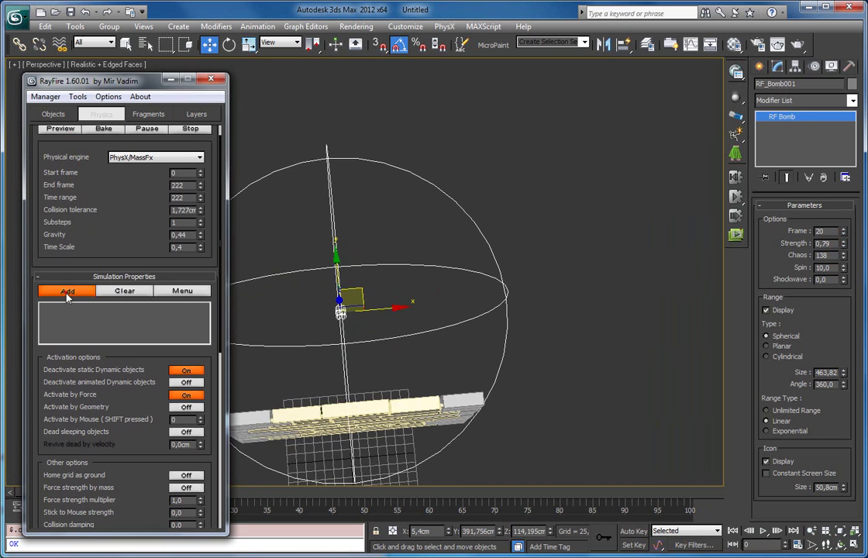
Turn off edged faces in the viewport and set the bomb's frame to 1, with the simulation starting at frame 0
middle_click_drag(414, 347, 465, 143, "alt")
key("F4")
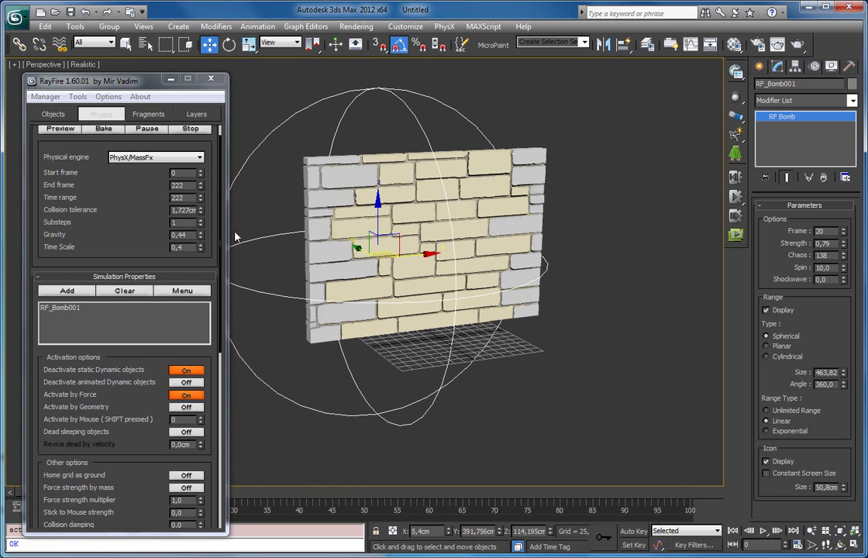
left_click(201, 170)
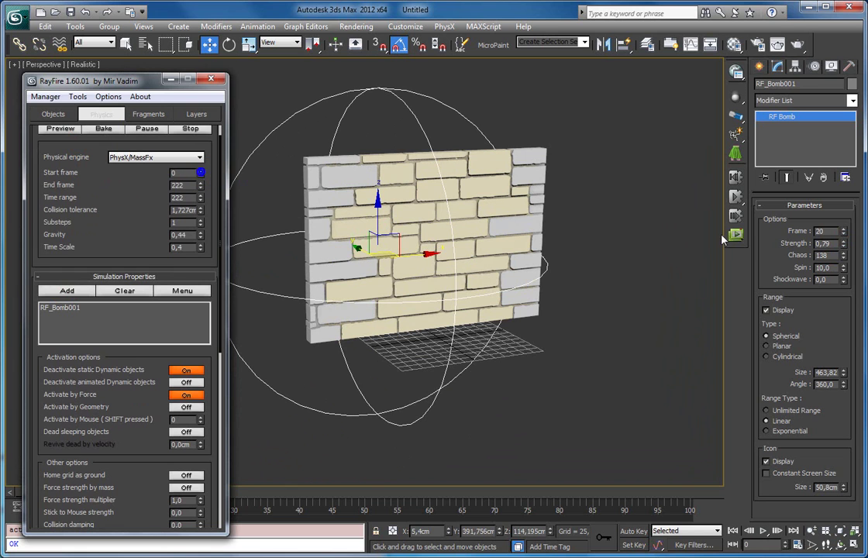
right_click(844, 231)
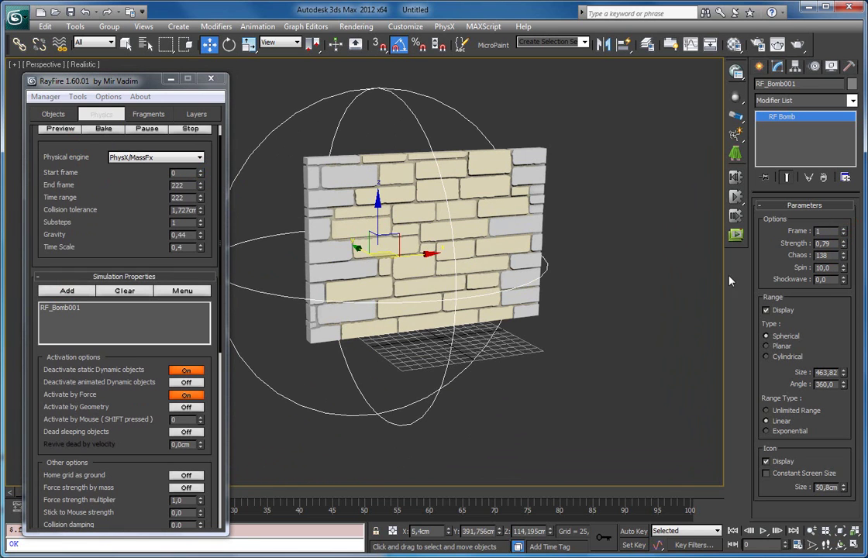
left_click_drag(128, 191, 126, 276)
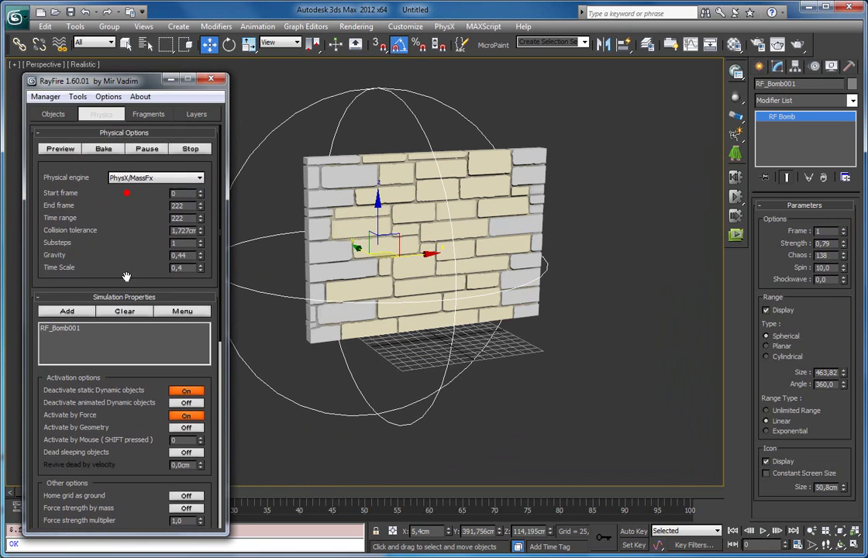
Try baking the simulation, watch the wall break apart up close, and cancel the bake
left_click(110, 153)
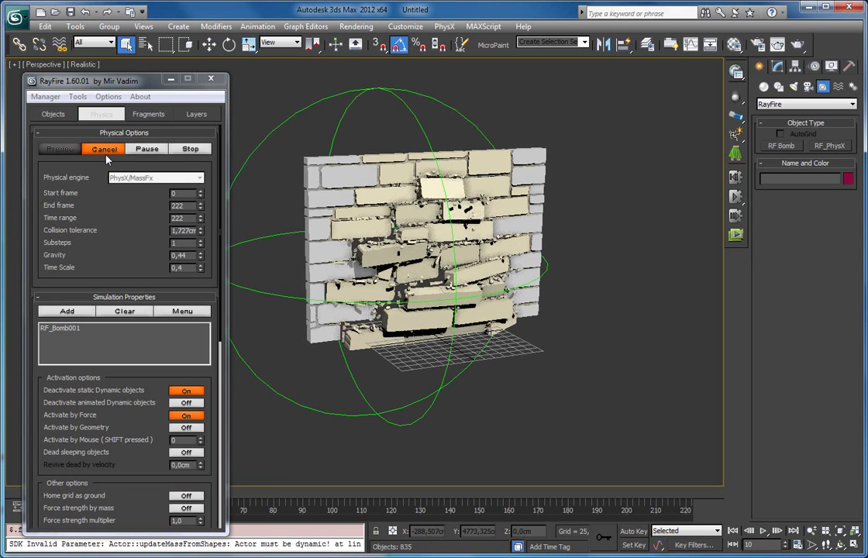
middle_click_drag(262, 242, 309, 245, "alt")
scroll(268, 231, "up", 3)
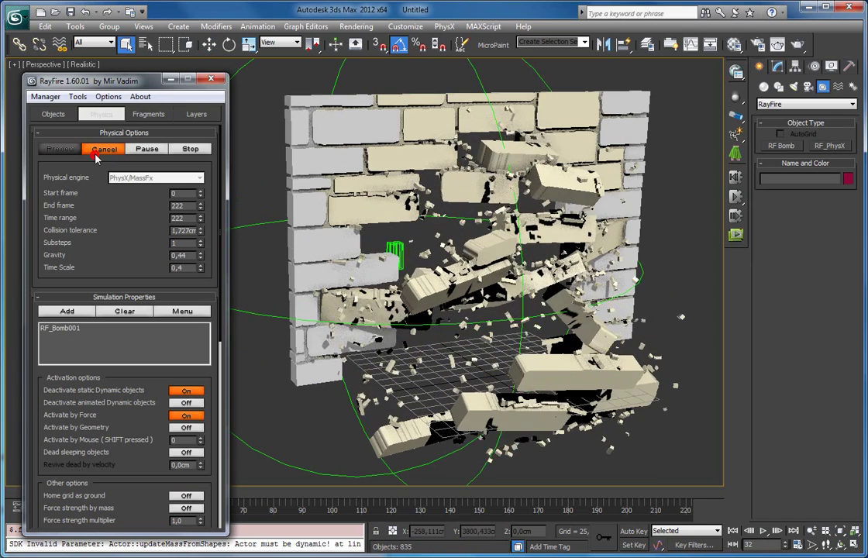
left_click(95, 154)
Turn on Home grid as ground in the simulation's other options
scroll(101, 234, "down", 2)
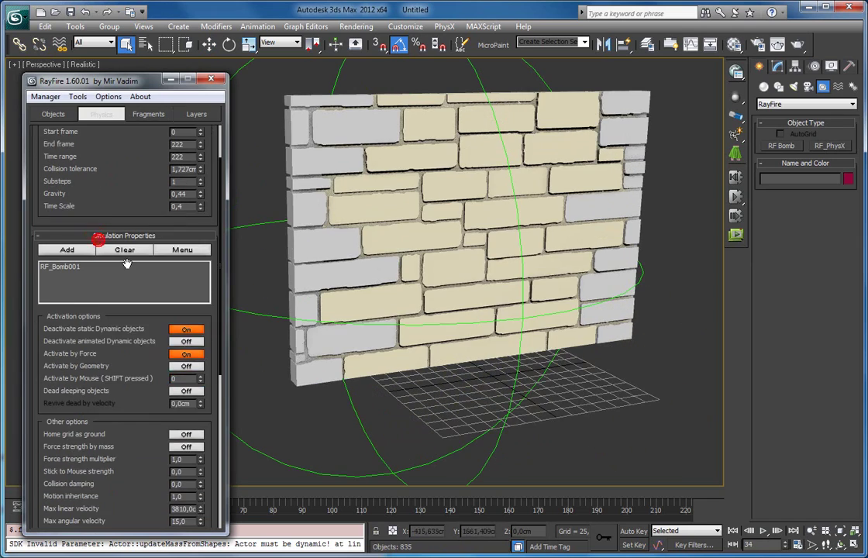
left_click(178, 437)
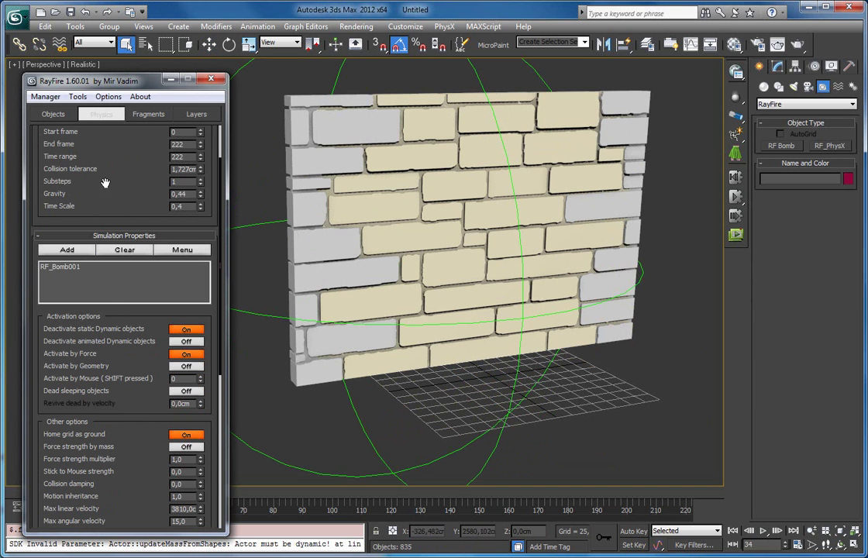
Add the wall's bottom row of fragments to Static & Kinematic Objects and freeze them
middle_click_drag(377, 332, 348, 385, "alt")
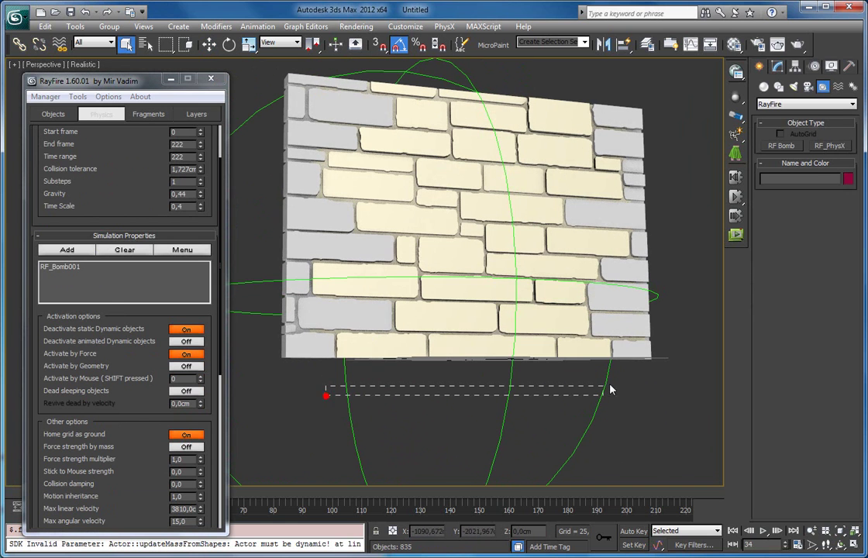
left_click_drag(648, 354, 648, 354)
middle_click_drag(500, 304, 481, 333, "alt")
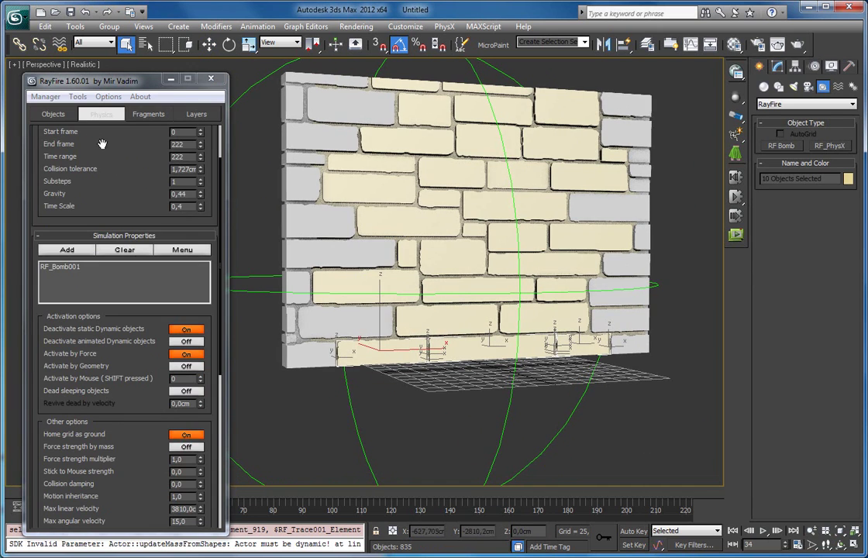
left_click(61, 117)
left_click(68, 299)
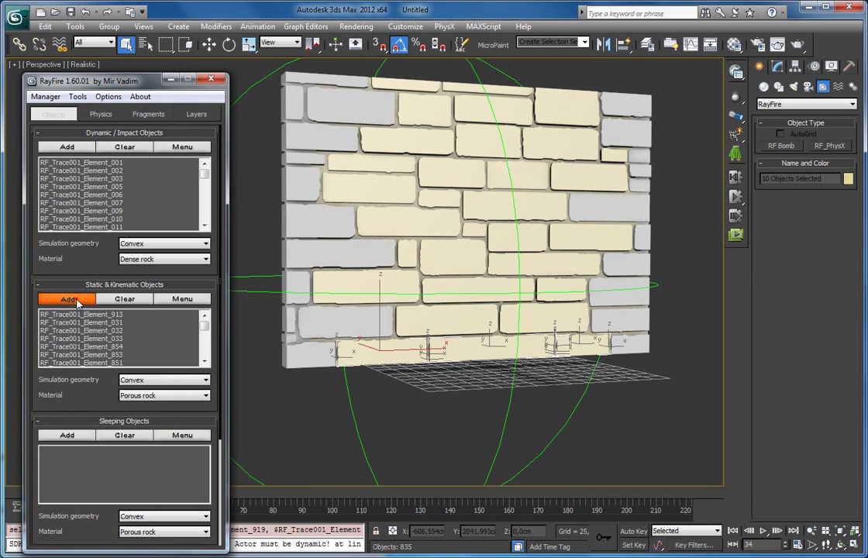
right_click(436, 372)
left_click(463, 300)
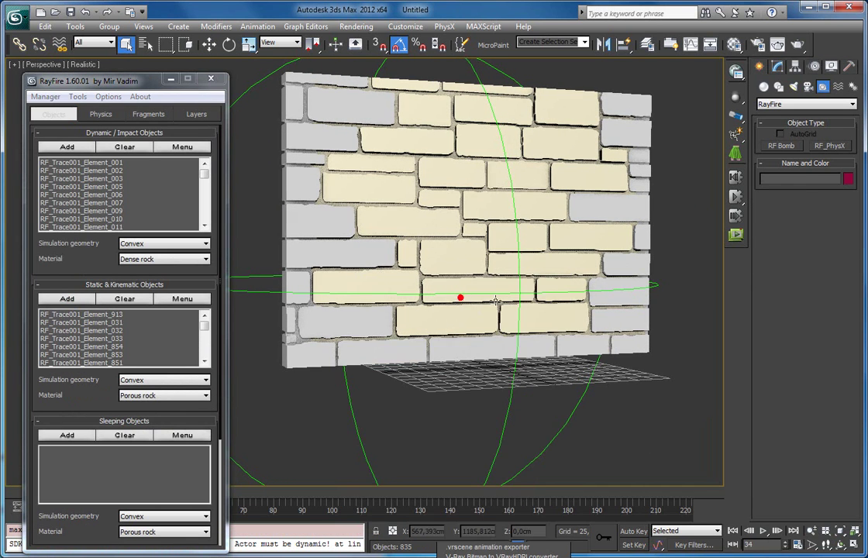
Move the bomb closer to the wall and higher, to about X -29, Y 262.7, Z 170.6 cm
middle_click_drag(458, 297, 503, 326, "alt")
scroll(430, 291, "down", 3)
middle_click_drag(430, 291, 430, 317, "alt")
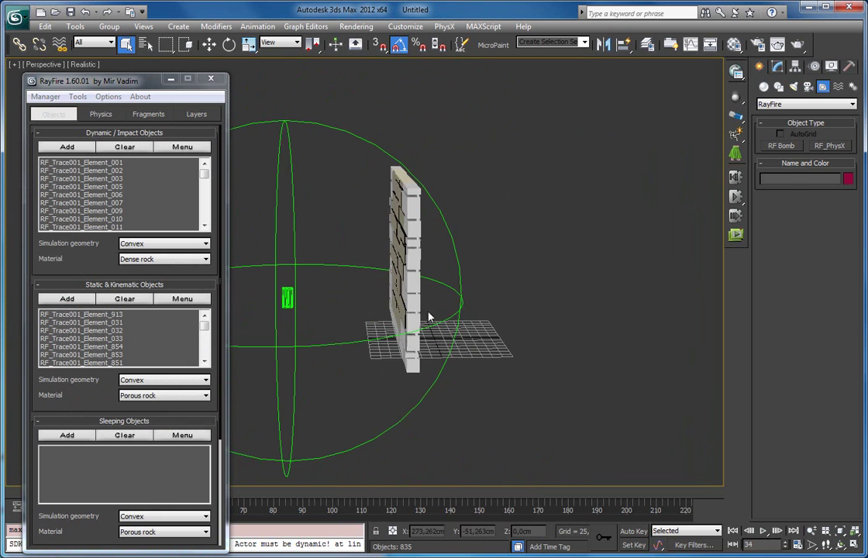
left_click(287, 297)
key("w")
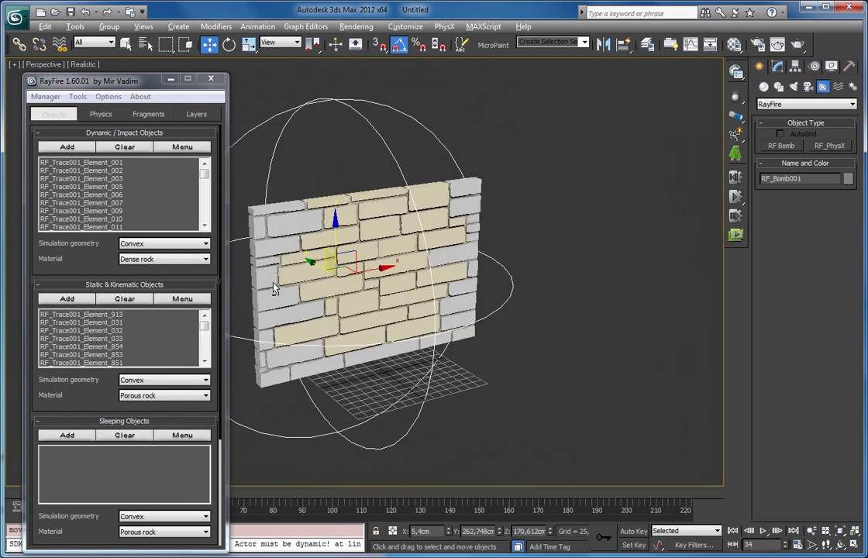
middle_click_drag(274, 288, 239, 271, "alt")
left_click_drag(384, 276, 372, 277)
Set the bomb's strength to 1.06 and bake the simulation
left_click(779, 69)
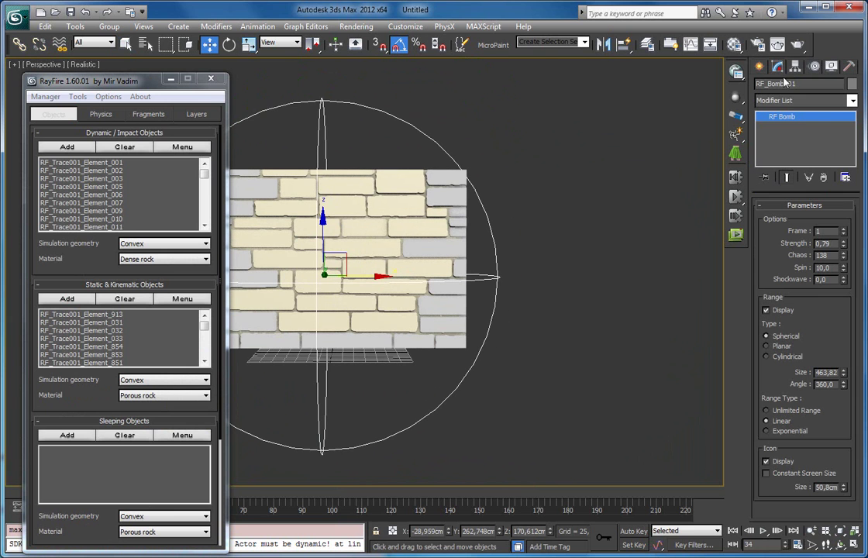
middle_click_drag(397, 233, 425, 258, "alt")
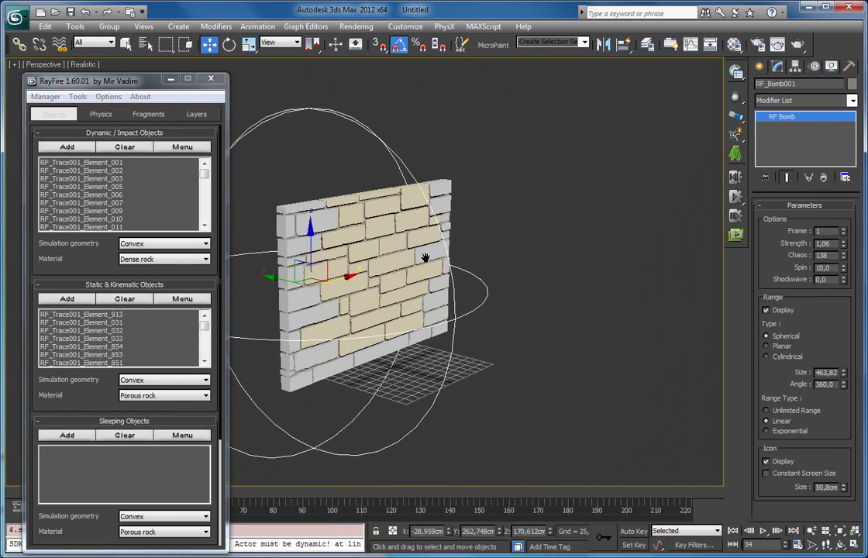
left_click(99, 115)
scroll(101, 247, "up", 3)
left_click(104, 149)
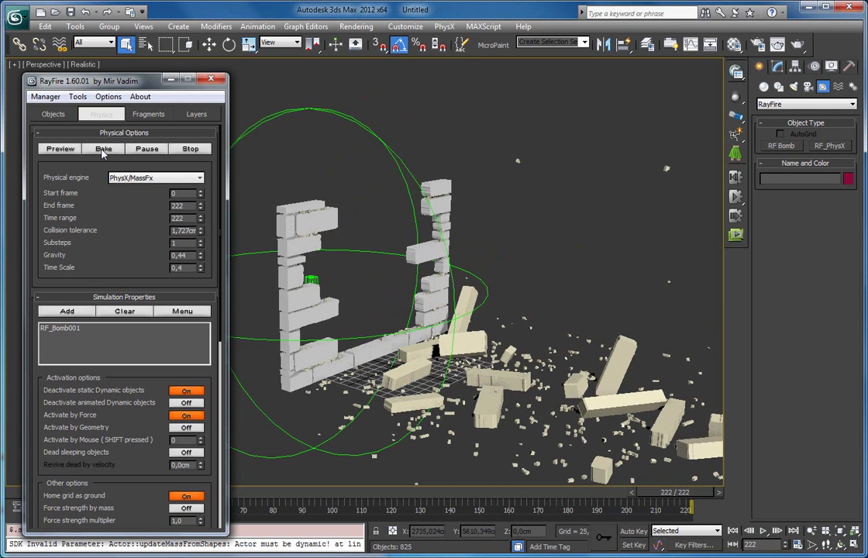
Collapse the RayFire floater and scrub the timeline to frame 9 to examine the exploding wall up close
middle_click_drag(515, 432, 489, 367, "alt")
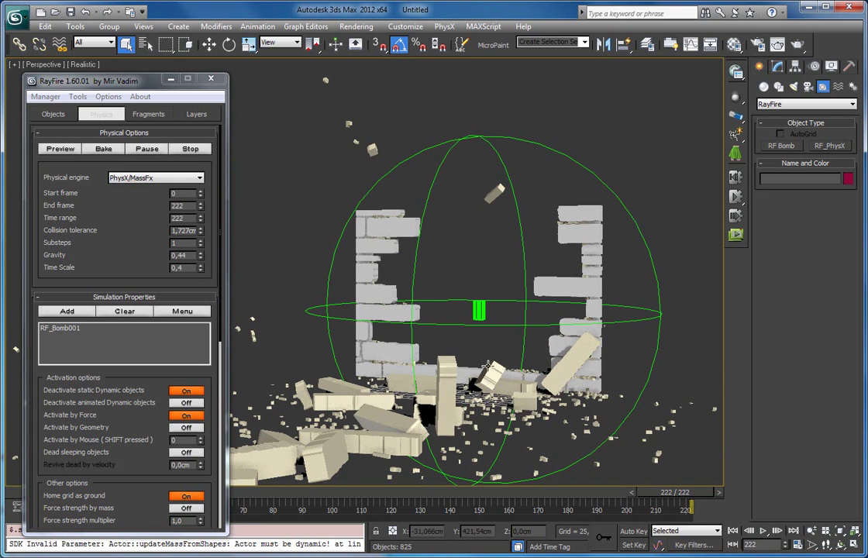
left_click(115, 122)
left_click_drag(48, 498, 67, 503)
scroll(285, 416, "up", 5)
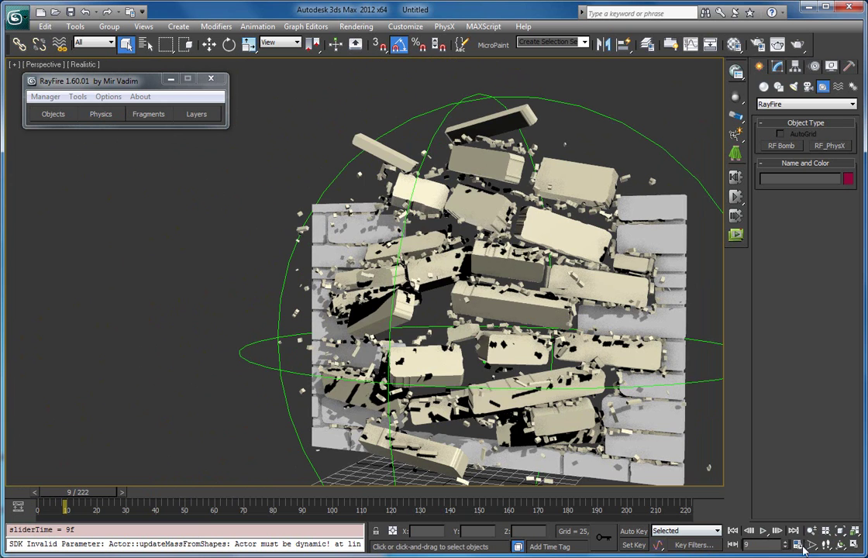
Set the playback speed to 1/4x in the time configuration and return the timeline to frame 0
left_click(804, 546)
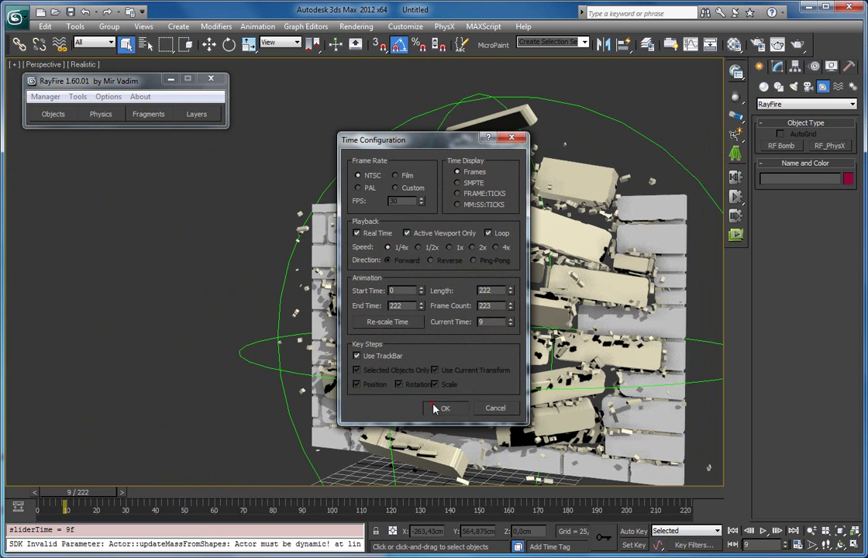
left_click(438, 409)
left_click_drag(85, 494, 55, 501)
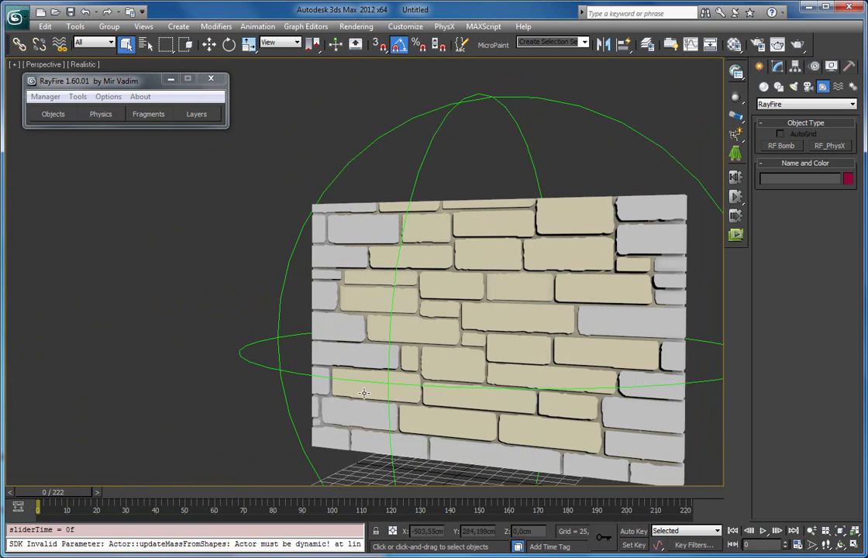
middle_click_drag(543, 356, 458, 305, "alt")
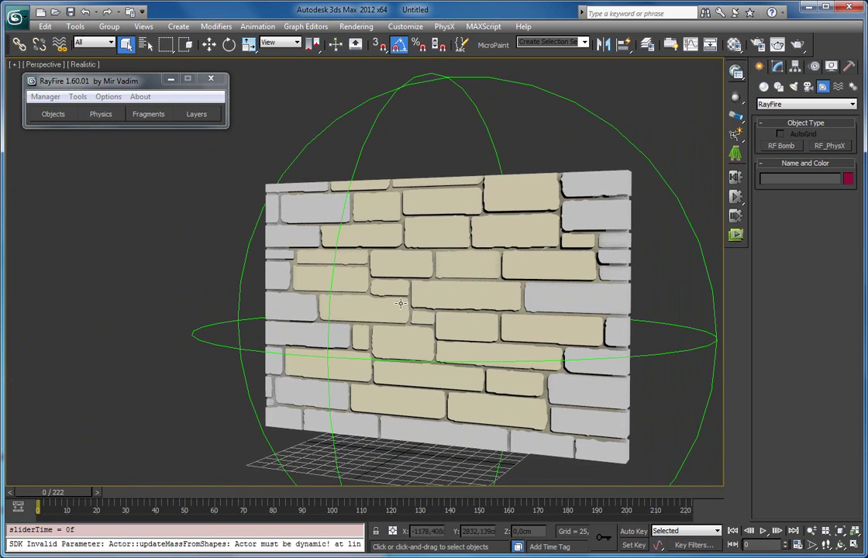
mouse_move(70, 494)
left_mouse_down()
mouse_move(97, 494)
mouse_move(65, 502)
mouse_move(130, 508)
mouse_move(62, 506)
mouse_move(155, 508)
mouse_move(279, 492)
mouse_move(63, 485)
left_mouse_up()
Draw a large flat standard box around the wall as a ground slab and move it beneath the wall
scroll(161, 326, "down", 5)
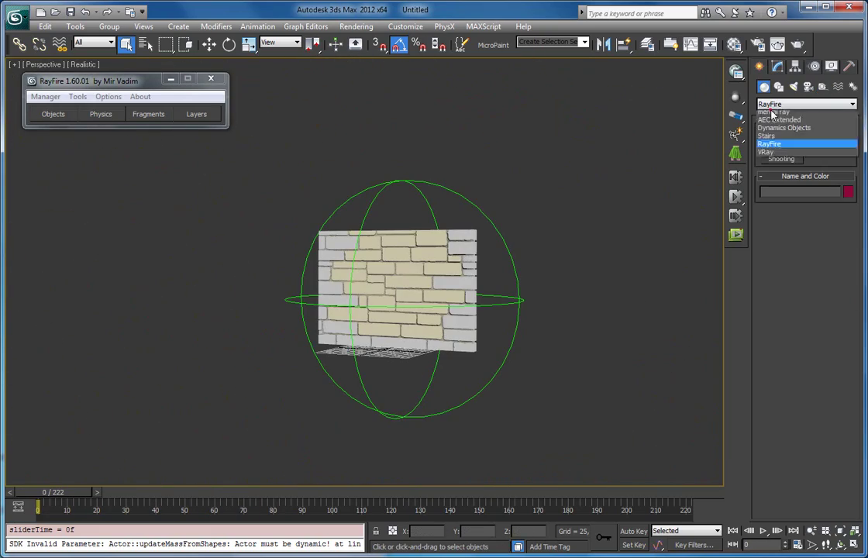
left_click(771, 114)
left_click(777, 147)
middle_click_drag(480, 221, 274, 202, "alt")
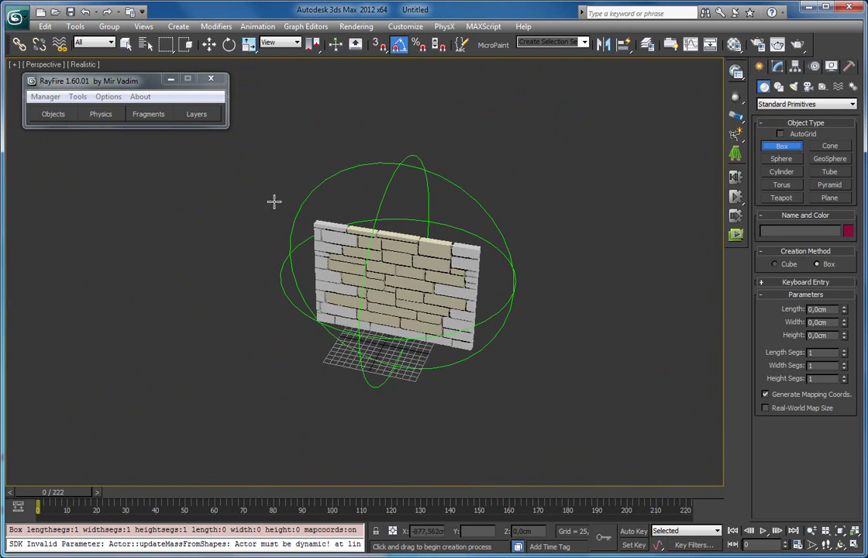
left_click_drag(573, 555, 575, 557)
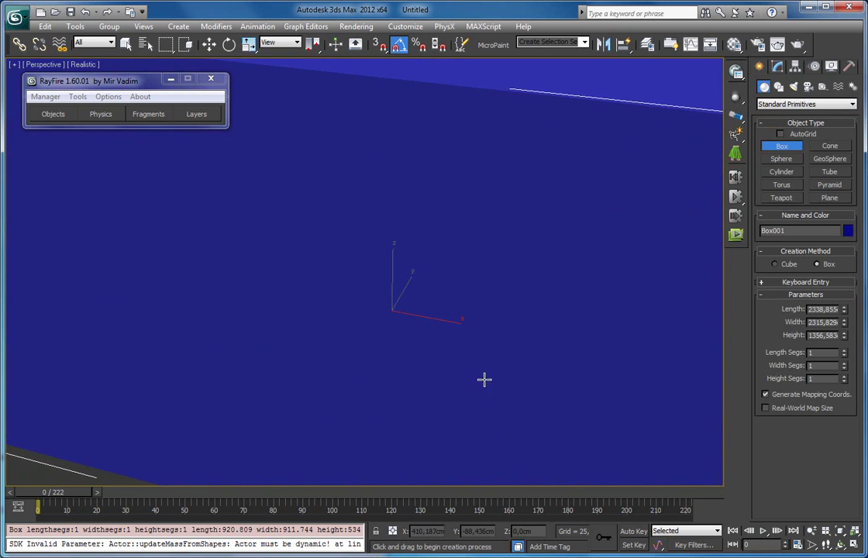
right_click(501, 415)
scroll(541, 426, "down", 5)
left_click_drag(250, 141, 475, 490)
key("w")
left_click_drag(352, 273, 395, 322)
Assign the brick 02 - Default material to all objects and replace it with the plain grey 03 - Default material
key("ctrl+a")
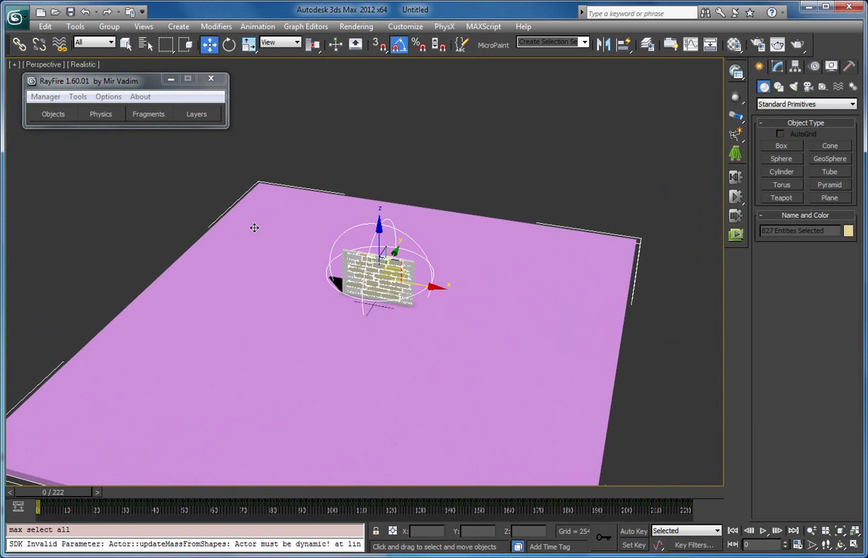
key("m")
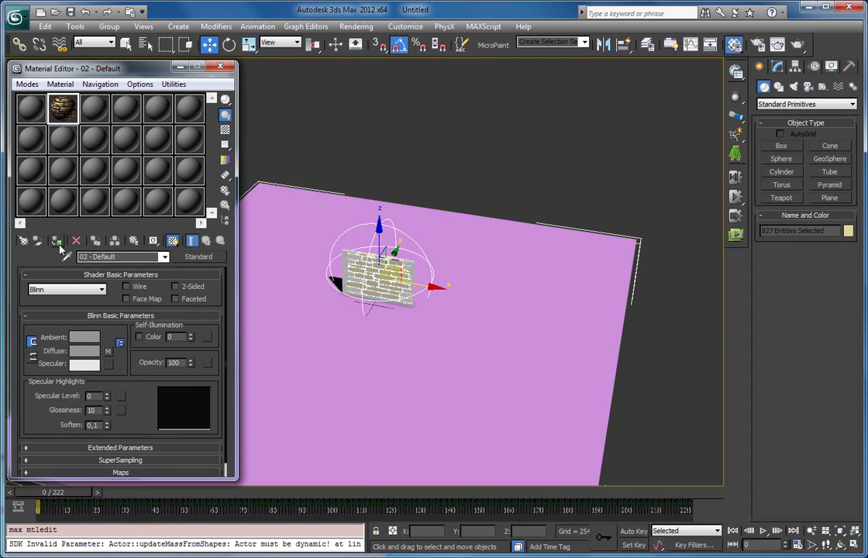
left_click(57, 242)
left_click(95, 109)
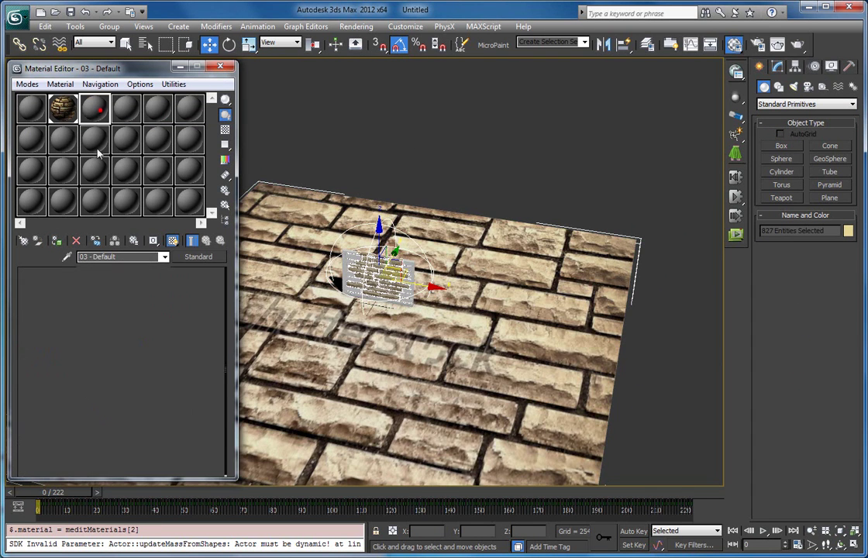
left_click(57, 241)
key("m")
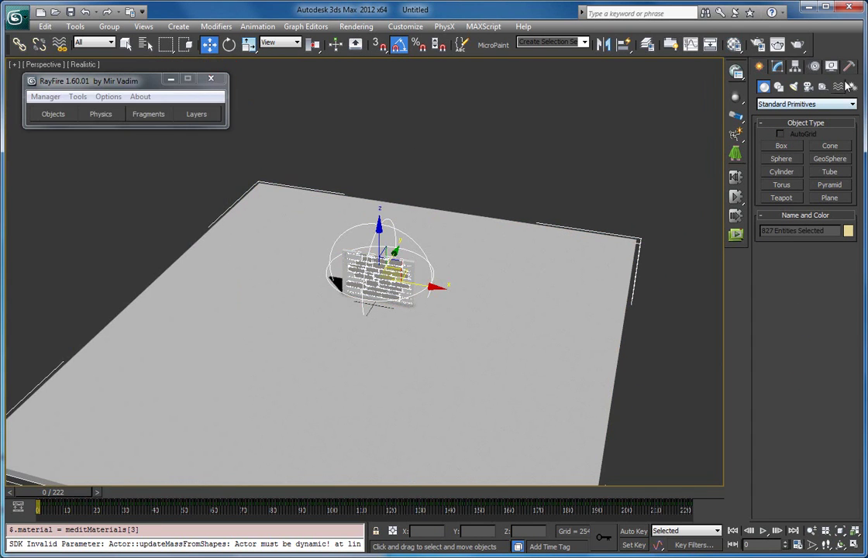
Set the object colour of everything in the scene to black and turn on edged faces in the perspective view
left_click(848, 231)
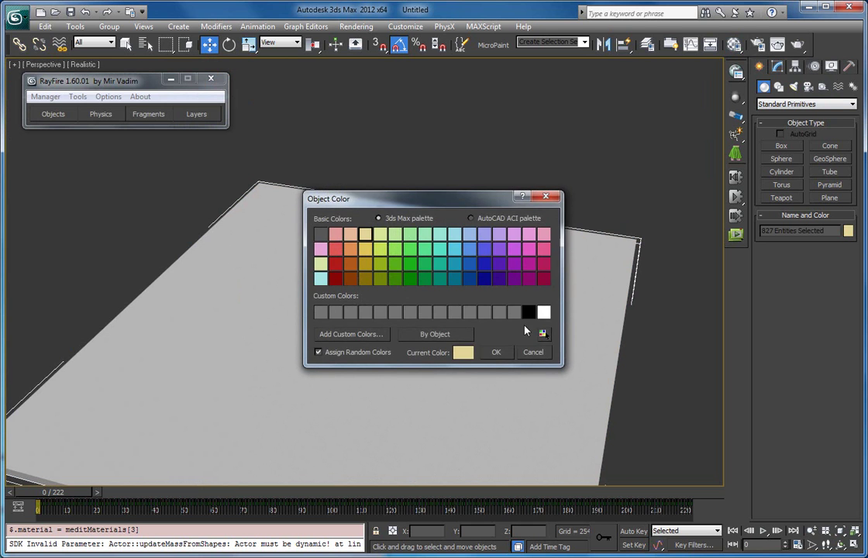
left_click(497, 350)
scroll(515, 188, "up", 2)
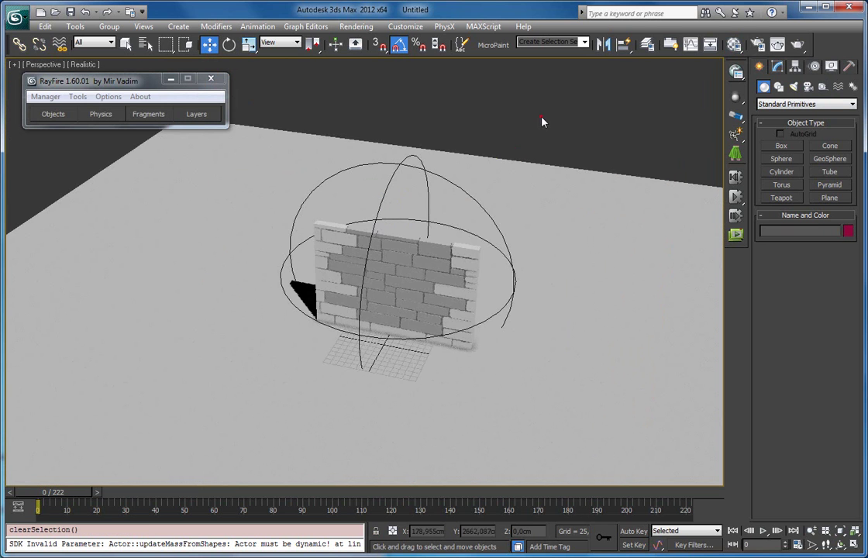
middle_click_drag(525, 169, 508, 155, "alt")
key("F4")
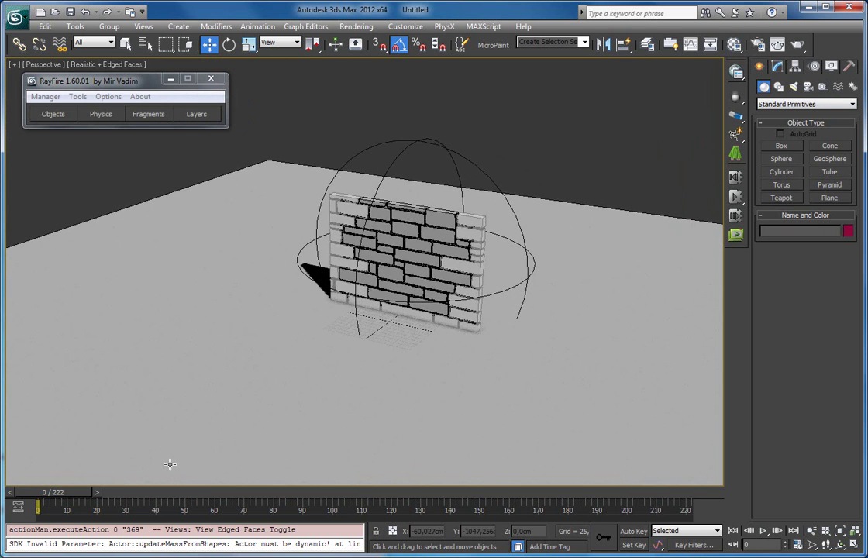
Play the wall's destruction with edged faces from an angled side view and return the timeline to frame 0
left_click(87, 493)
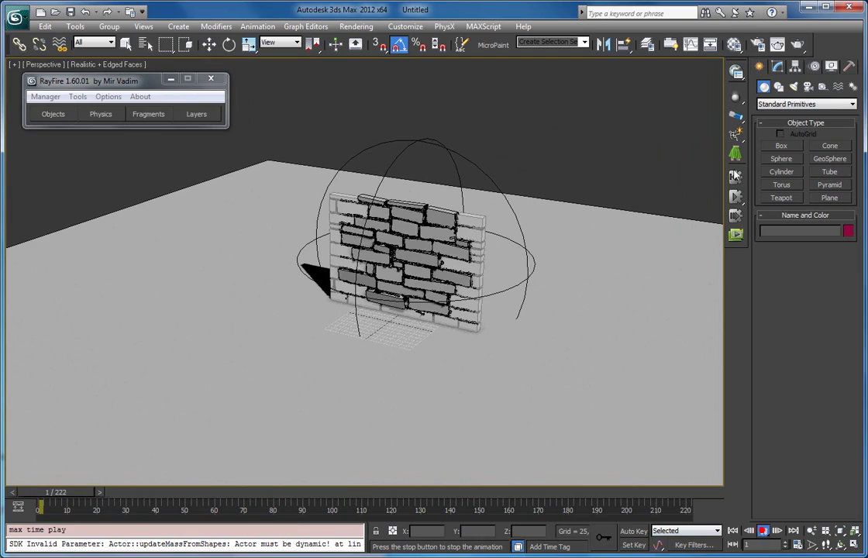
scroll(641, 150, "up", 2)
scroll(641, 153, "down", 1)
mouse_move(620, 155)
middle_mouse_down("alt")
mouse_move(616, 131)
mouse_move(636, 151)
mouse_move(617, 172)
middle_mouse_up("alt")
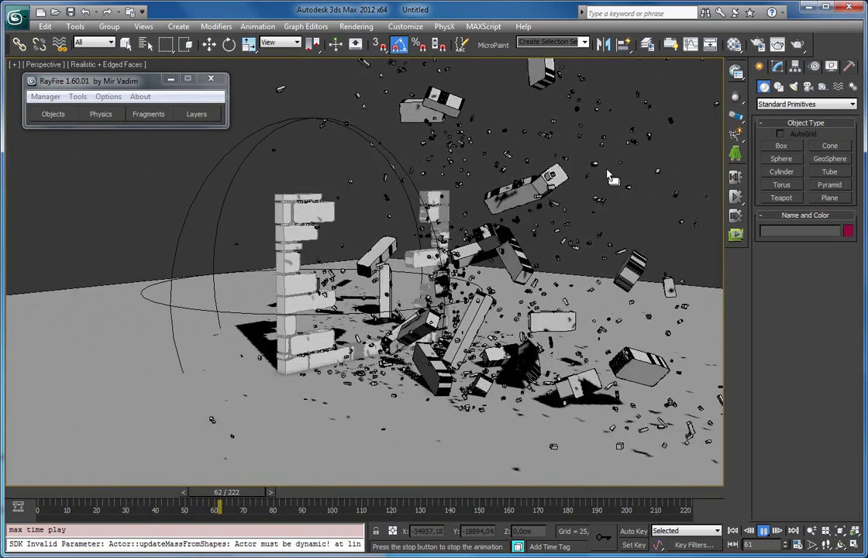
left_click(43, 491)
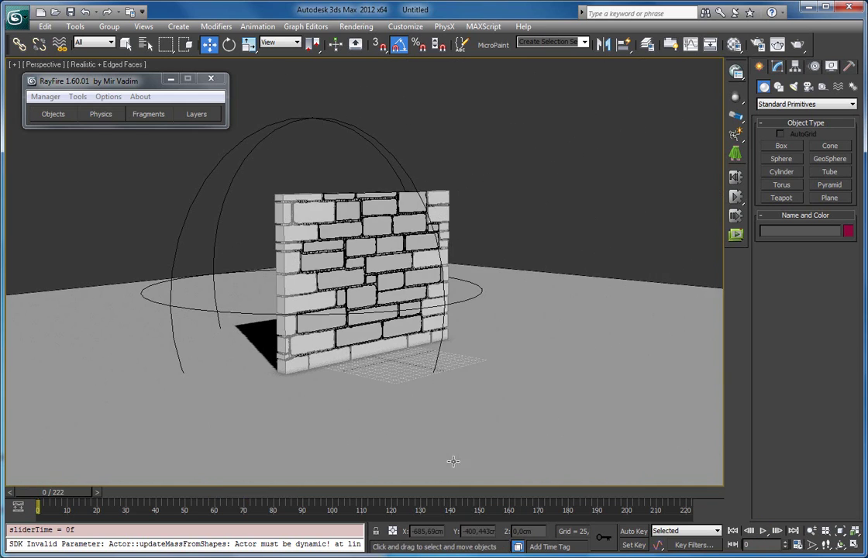
Play the destruction from the front of the wall and turn off edged faces during playback
scroll(468, 340, "up", 3)
middle_click_drag(468, 339, 380, 315, "alt")
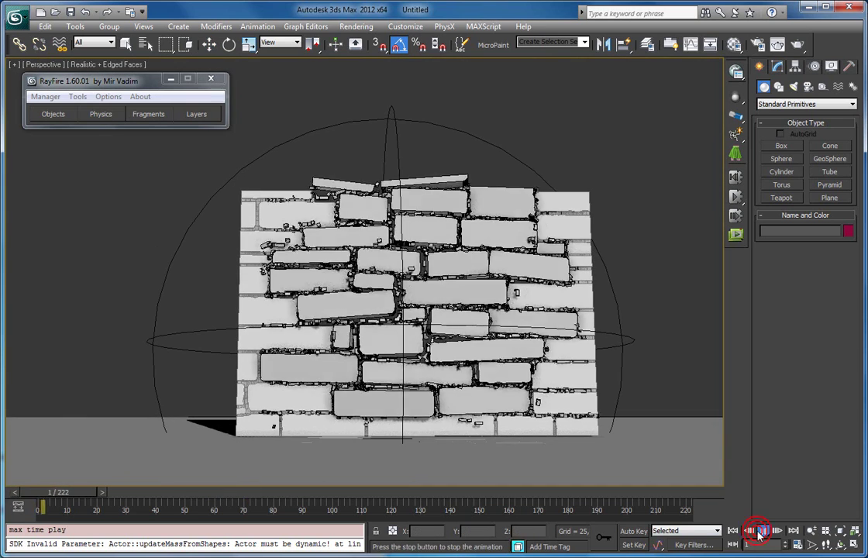
key("F4")
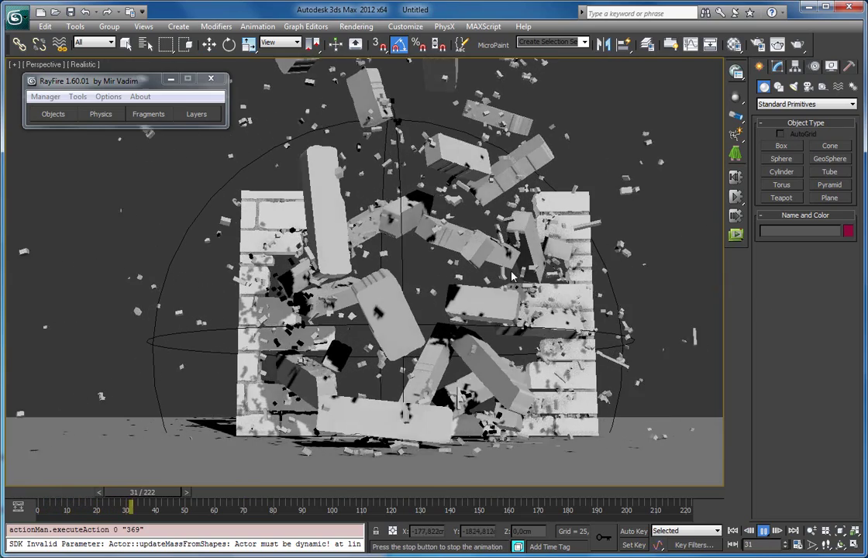
scroll(542, 266, "down", 1)
middle_click_drag(501, 248, 502, 304)
scroll(502, 304, "down", 3)
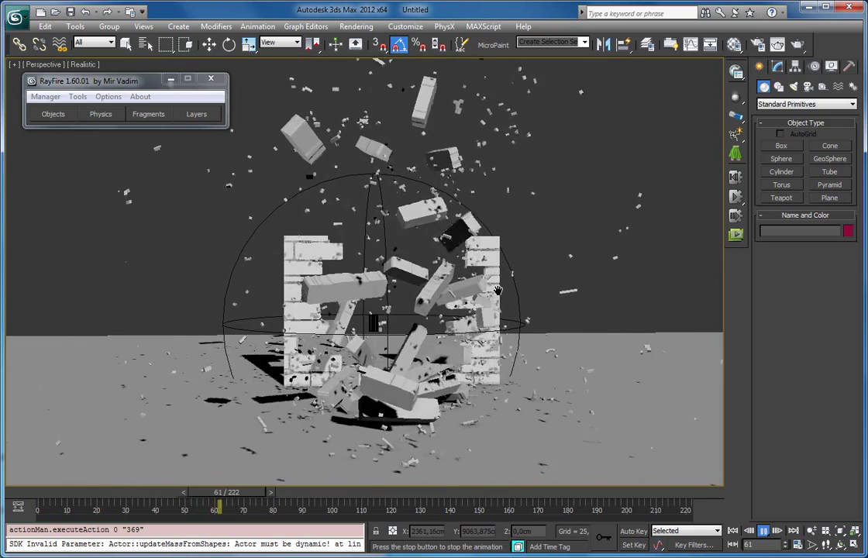
Set the playback speed to 1x, return to frame 0 and play the simulation again
left_click(799, 545)
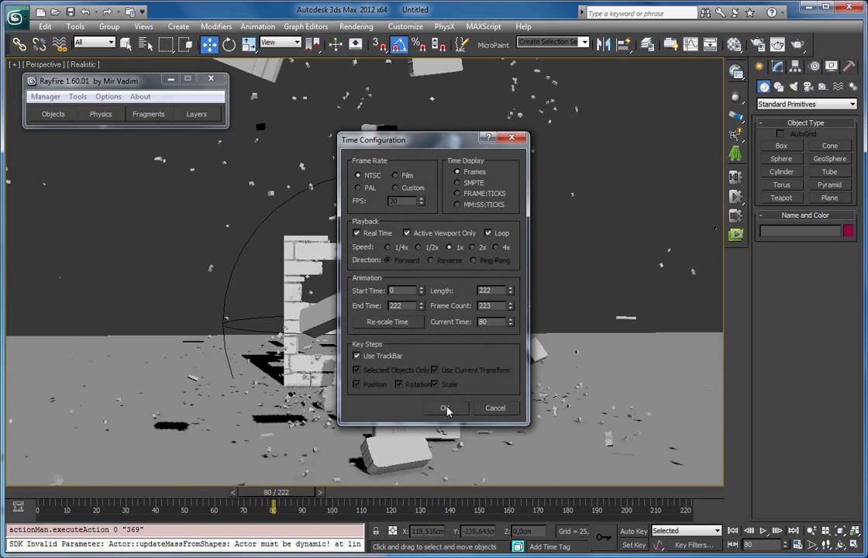
left_click(28, 494)
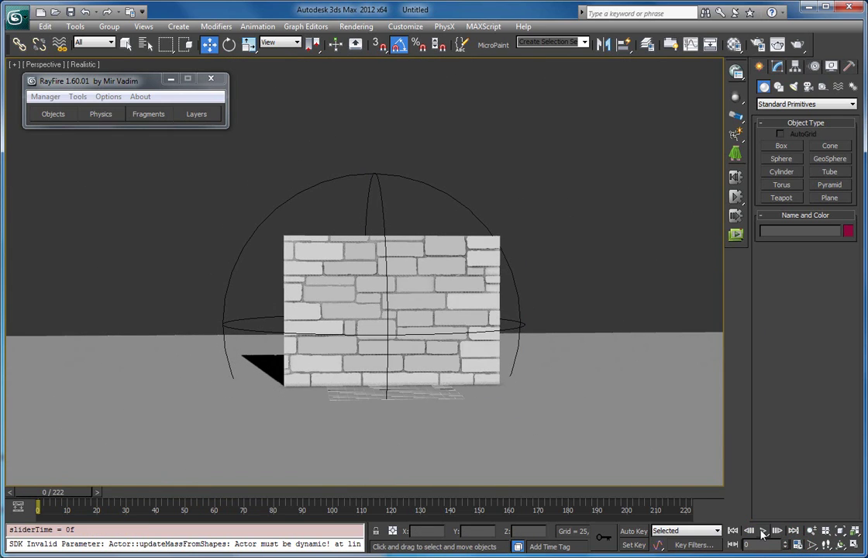
left_click(763, 532)
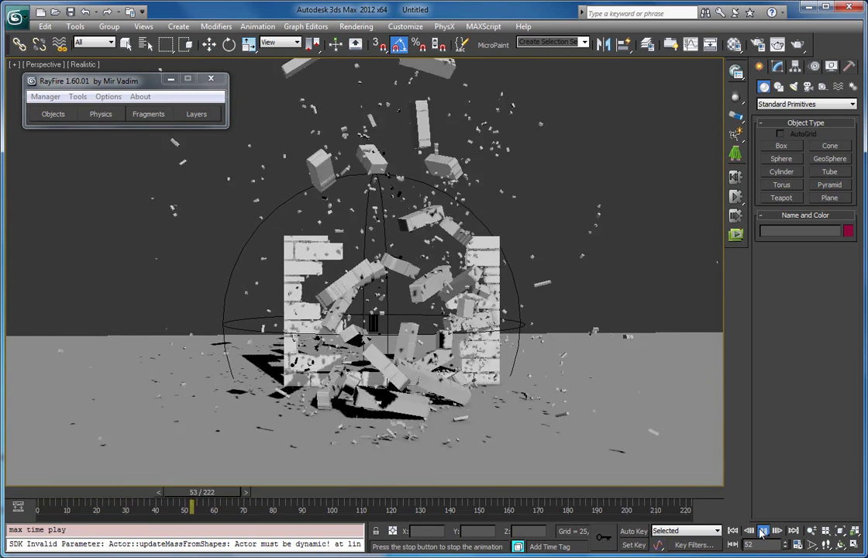